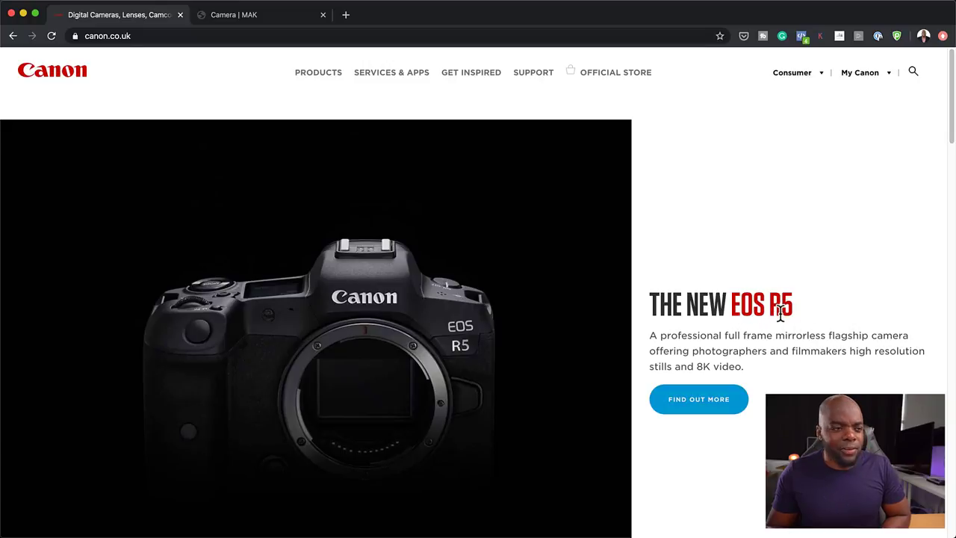
Compare the hero section of the Canon UK homepage with the finished Fuji XT10 camera page on the local site
scroll(448, 344, "down", 3)
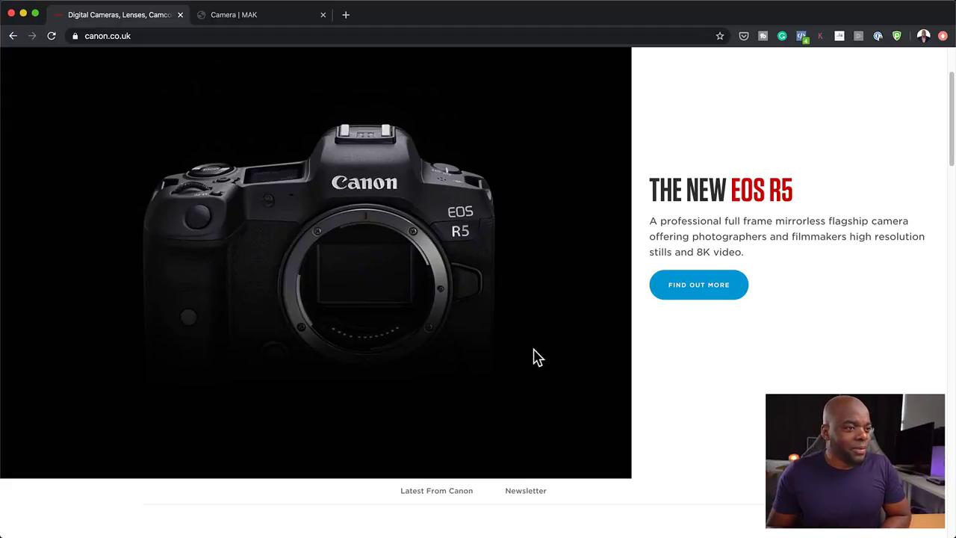
scroll(534, 357, "up", 3)
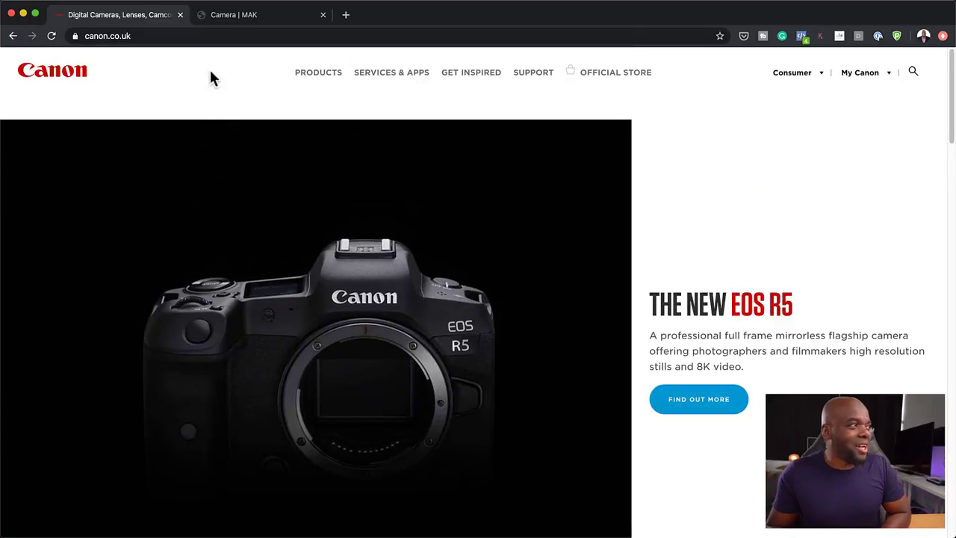
left_click(243, 16)
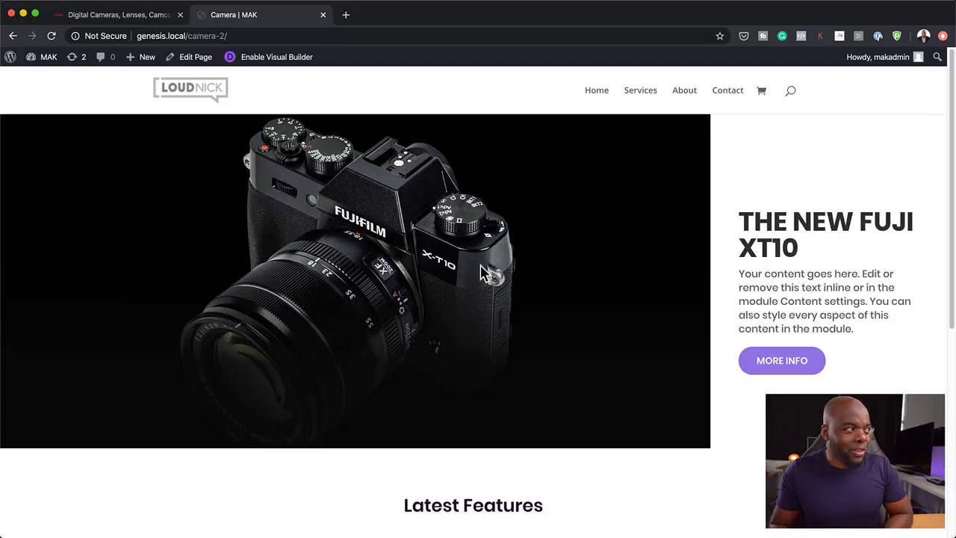
left_click(138, 21)
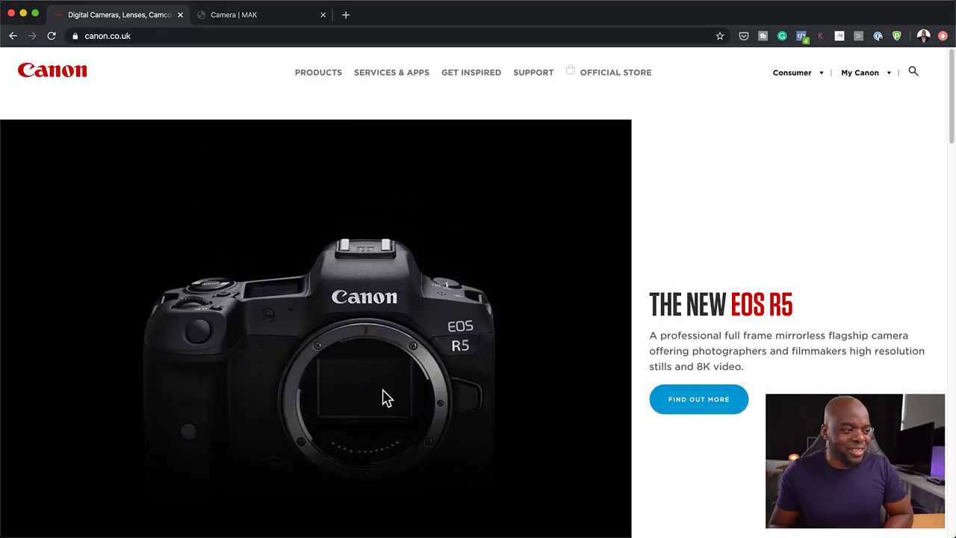
left_click(284, 15)
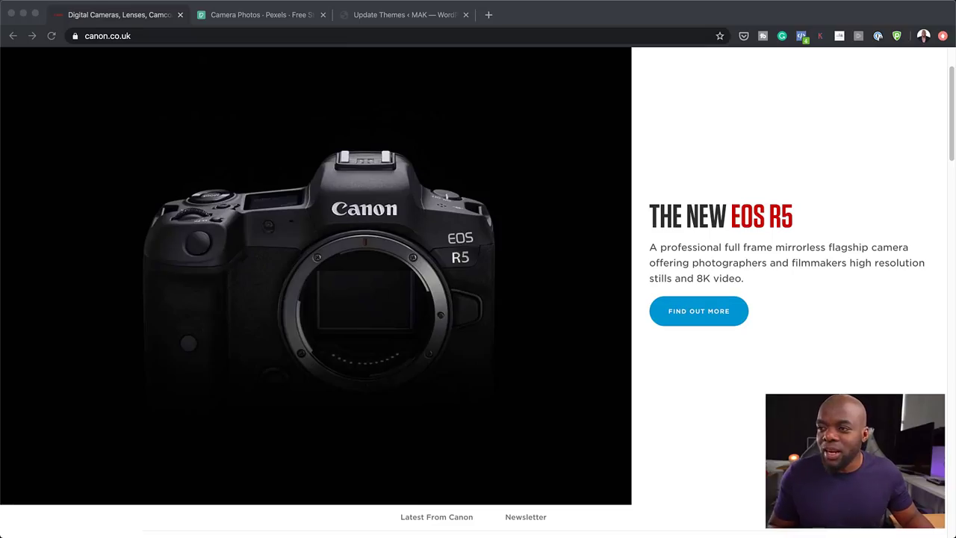
Browse the Pexels camera photo results for a suitable product image, and close the Pexels page
left_click(277, 22)
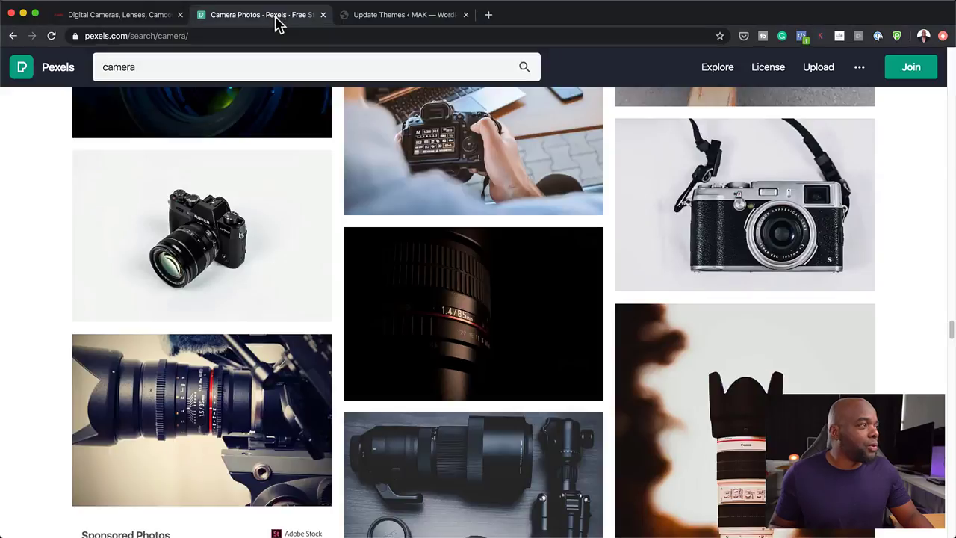
scroll(380, 286, "down", 5)
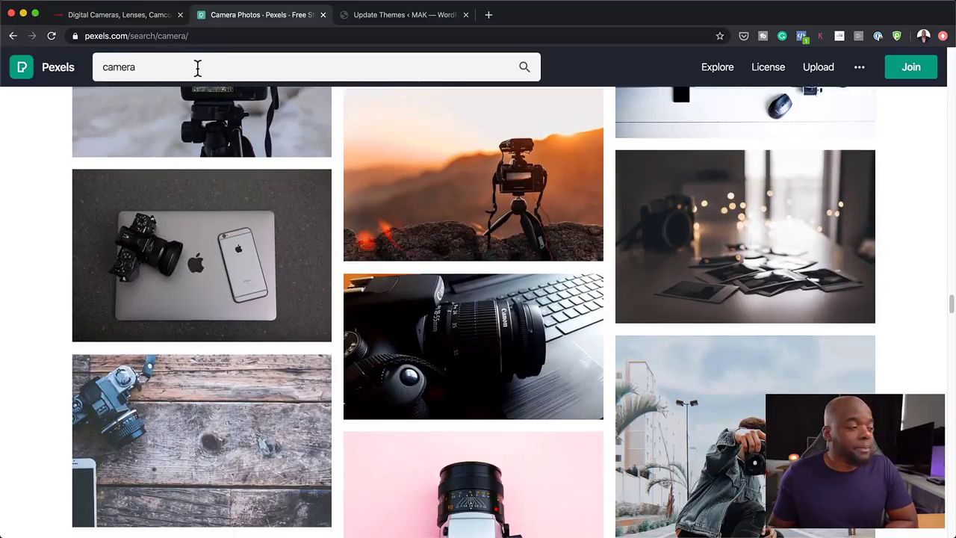
scroll(448, 329, "down", 4)
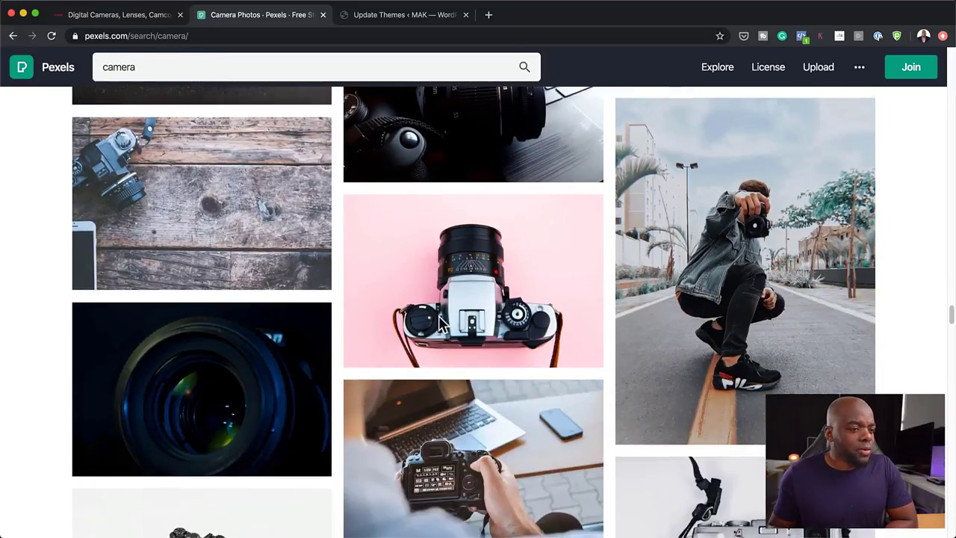
scroll(441, 325, "down", 7)
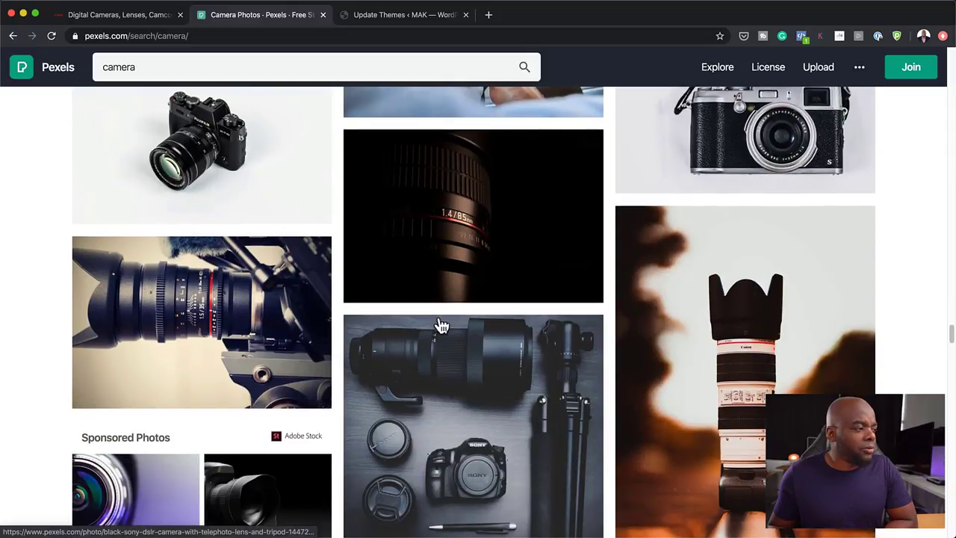
scroll(439, 325, "up", 3)
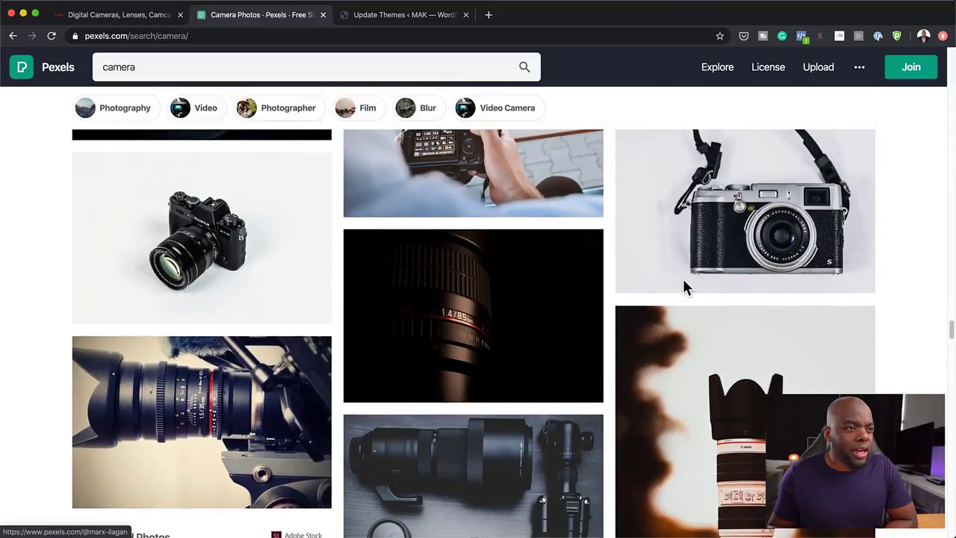
scroll(516, 273, "down", 1)
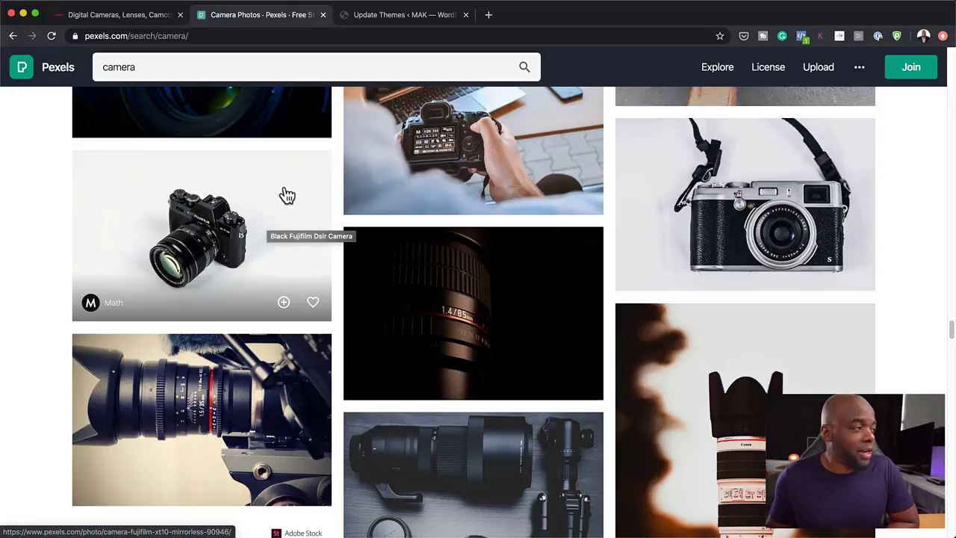
scroll(321, 273, "down", 1)
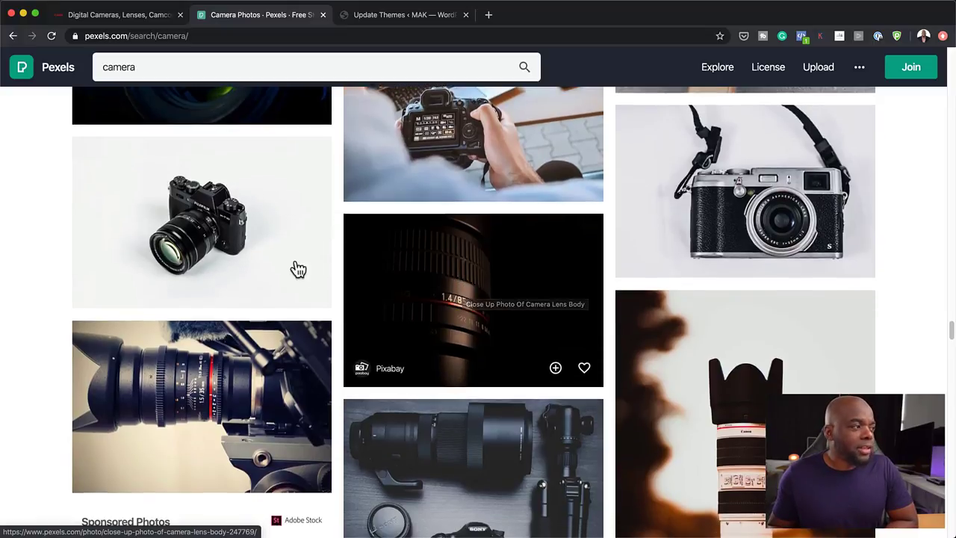
scroll(523, 298, "down", 5)
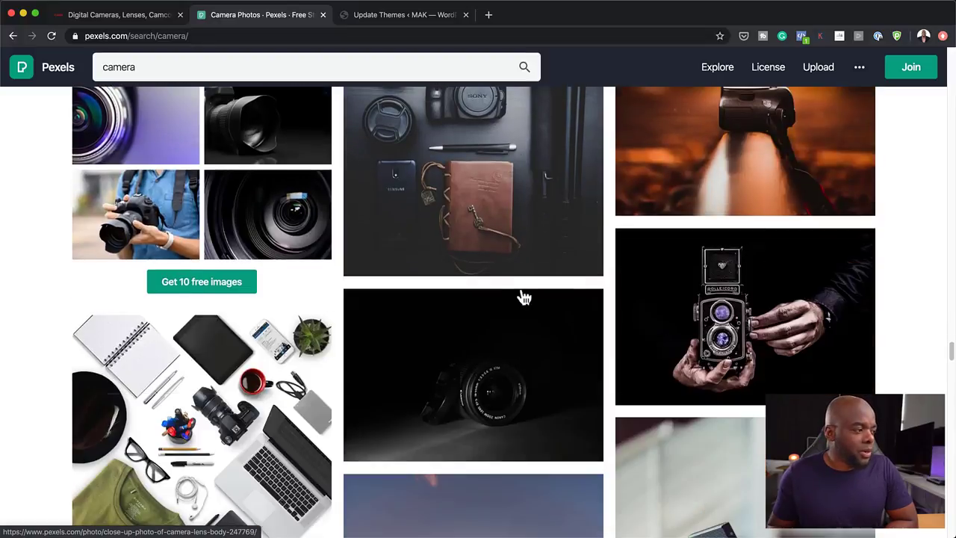
scroll(523, 298, "down", 10)
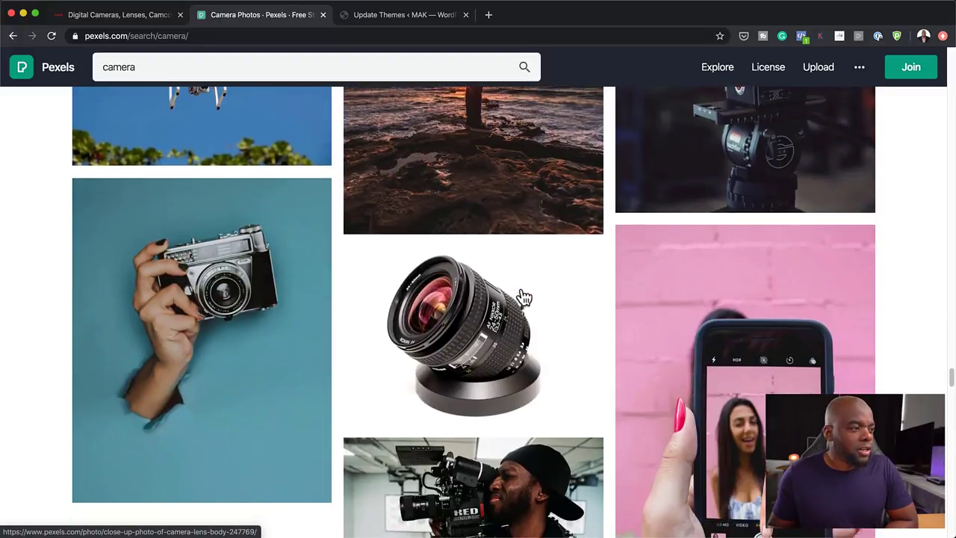
scroll(524, 297, "down", 5)
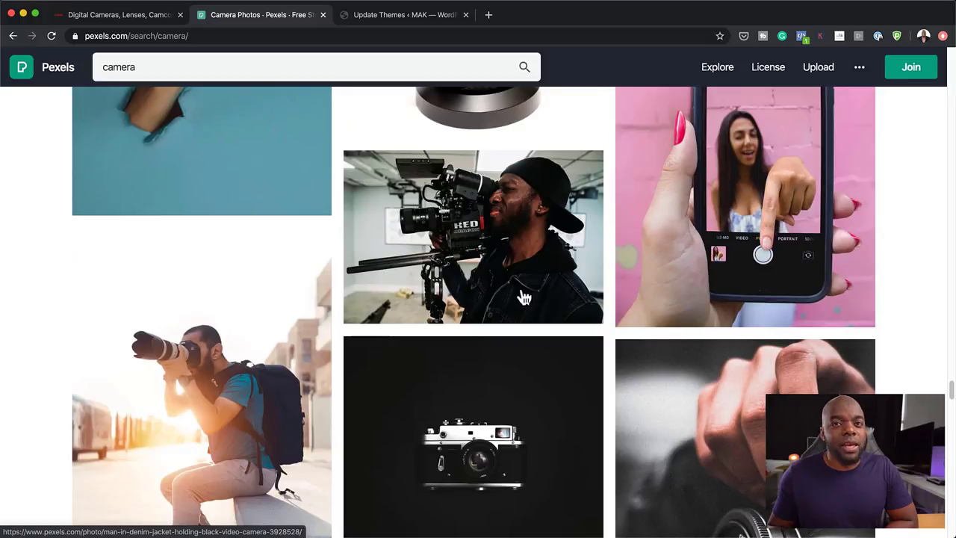
mouse_move(524, 297)
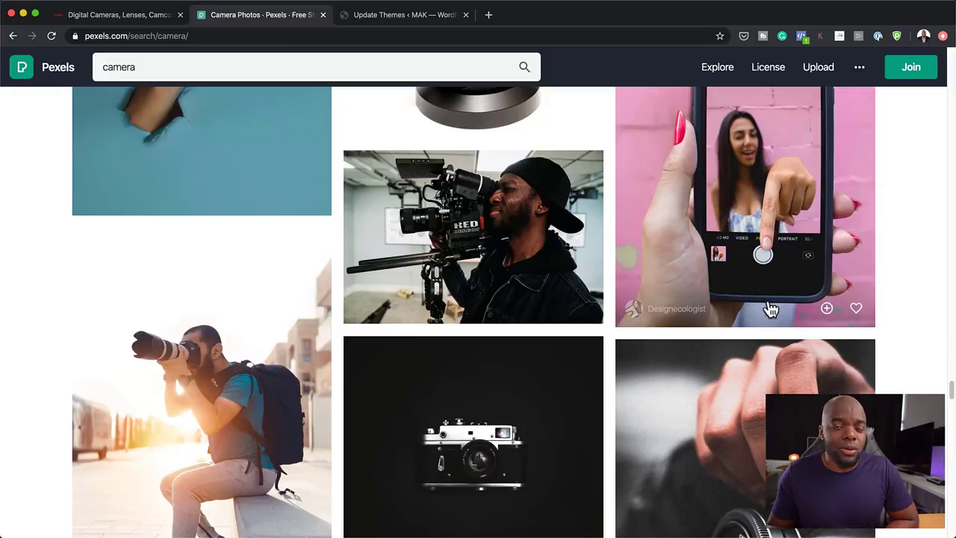
left_click(322, 15)
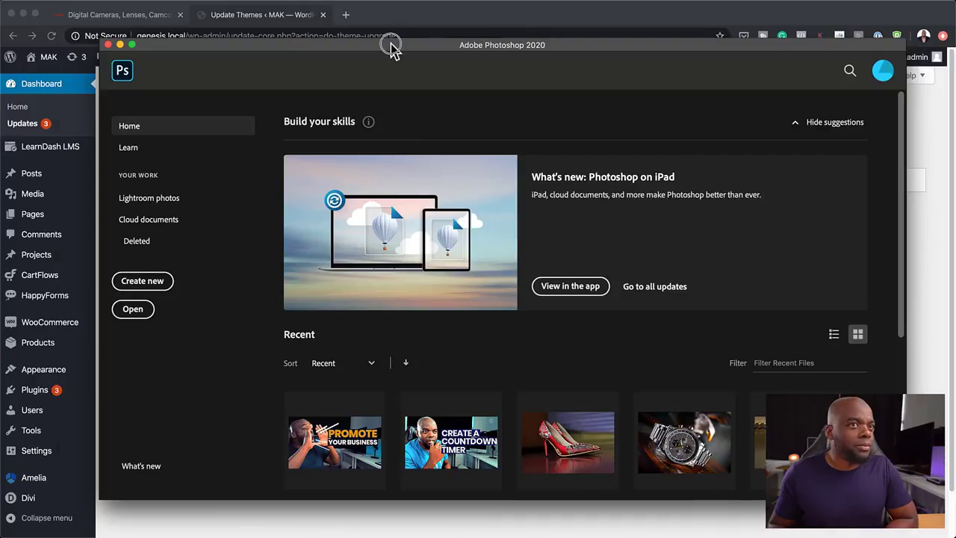
In Photoshop, enlarge the window and create a document from the recent custom 1920 x 1080 px, 72 ppi preset
left_click_drag(391, 43, 292, 6)
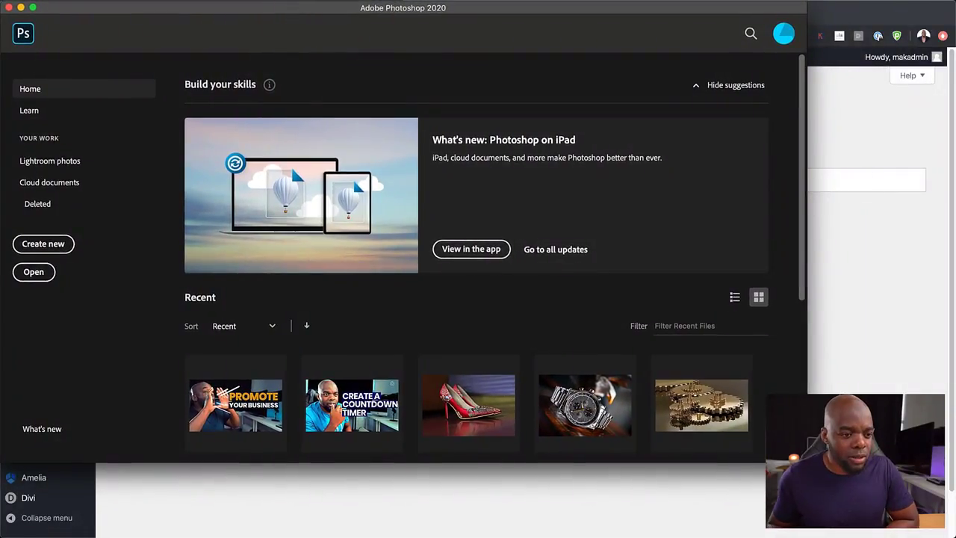
key("ctrl+alt+Return")
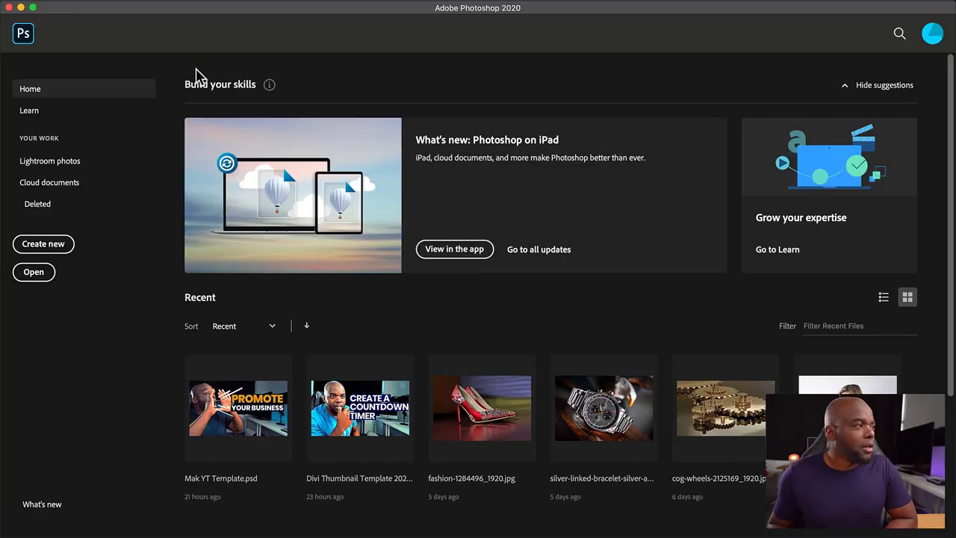
mouse_move(221, 2)
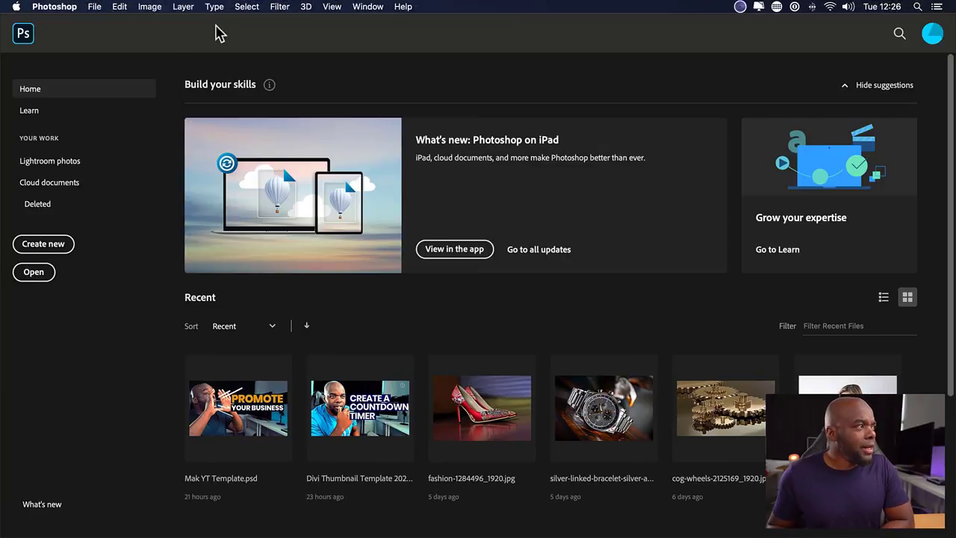
left_click(95, 7)
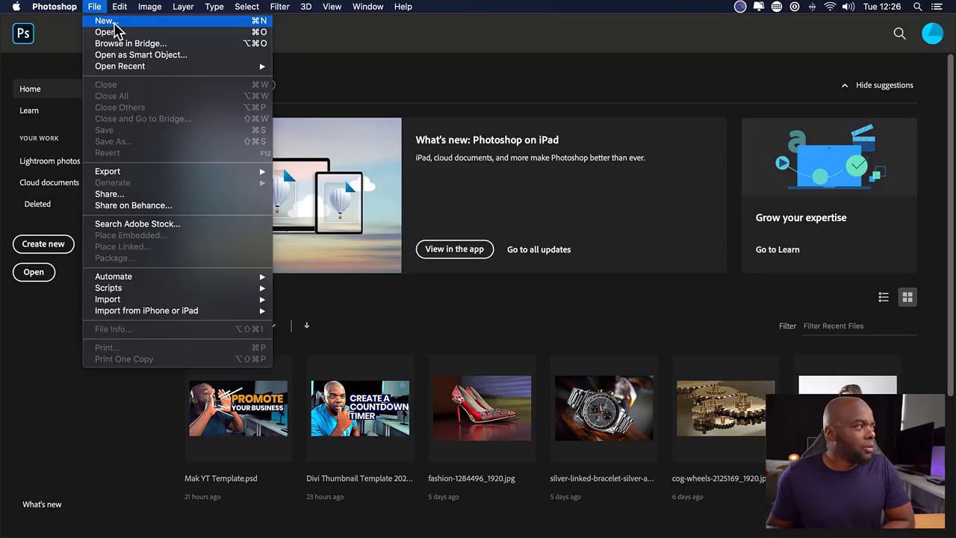
left_click(105, 21)
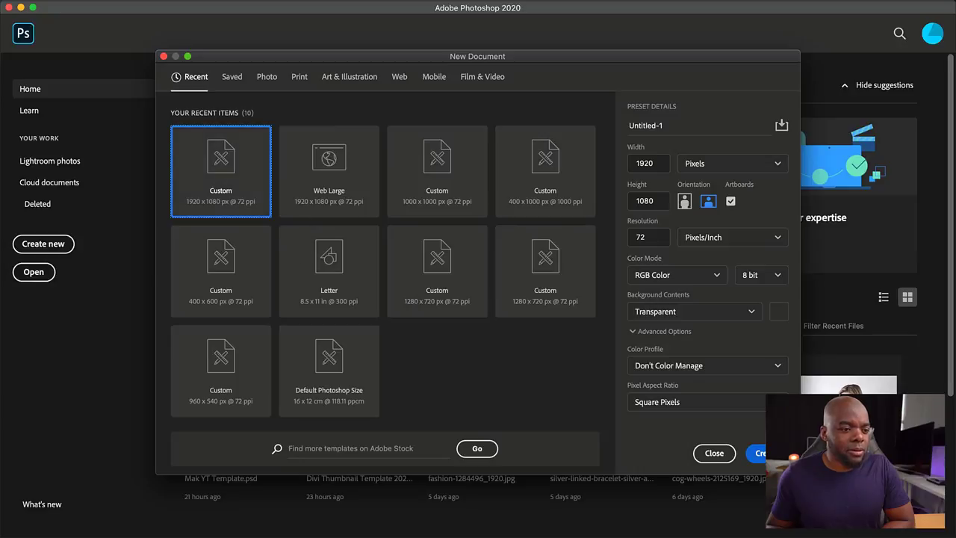
double_click(220, 172)
mouse_move(401, 527)
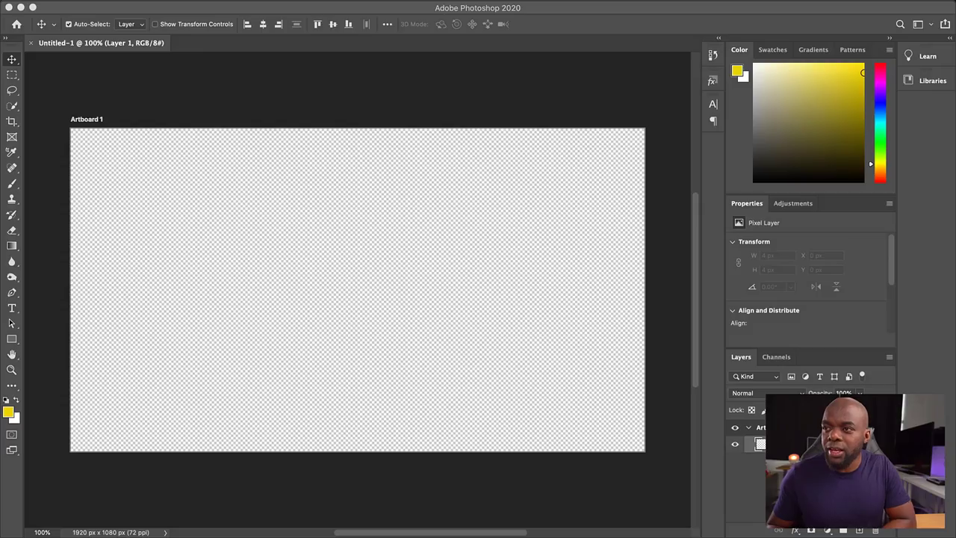
Place the camera-fujifilm-xt10-mirrorless-90946 photo on the artboard, scaled to about 56% so it covers the whole canvas with the camera near the centre
left_click_drag(930, 233, 371, 284)
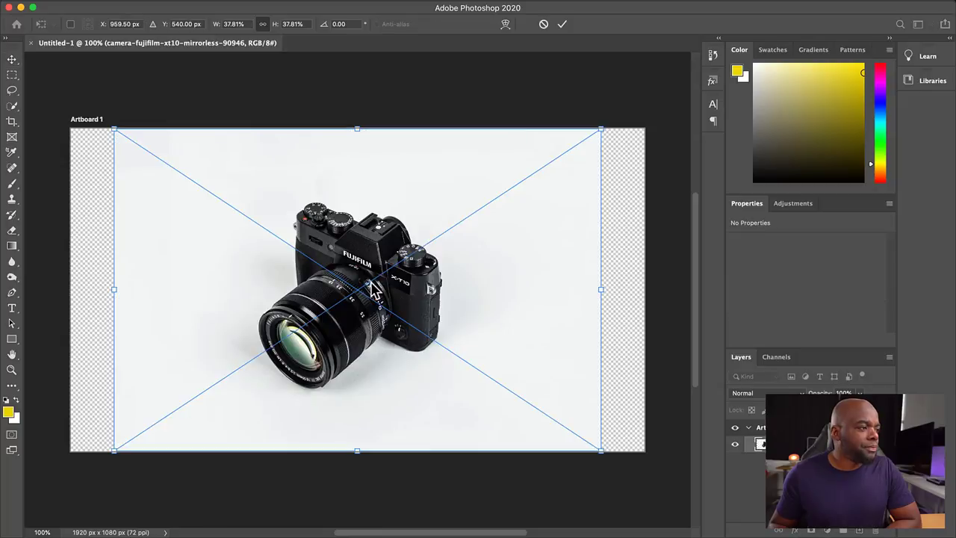
left_click_drag(601, 448, 661, 490)
left_click_drag(115, 130, 41, 79)
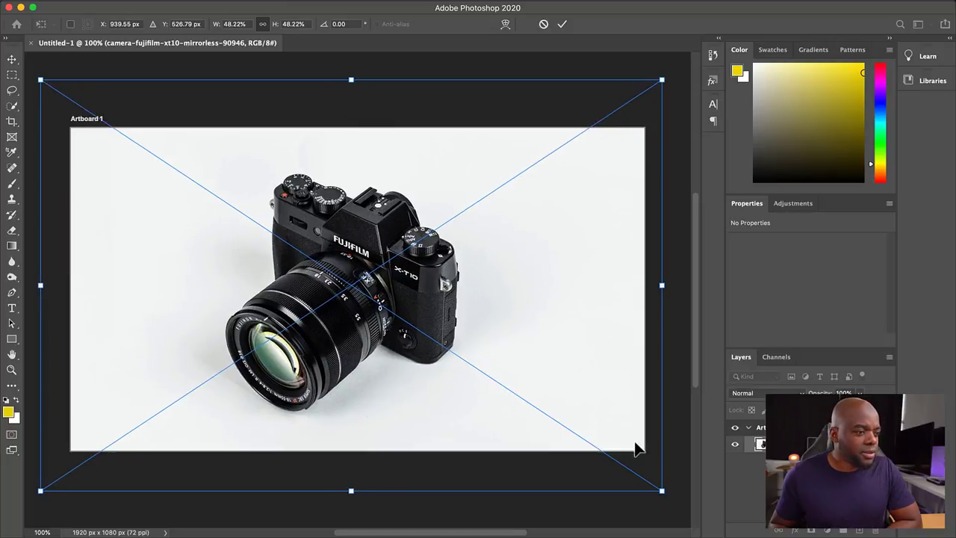
left_click_drag(661, 490, 690, 522)
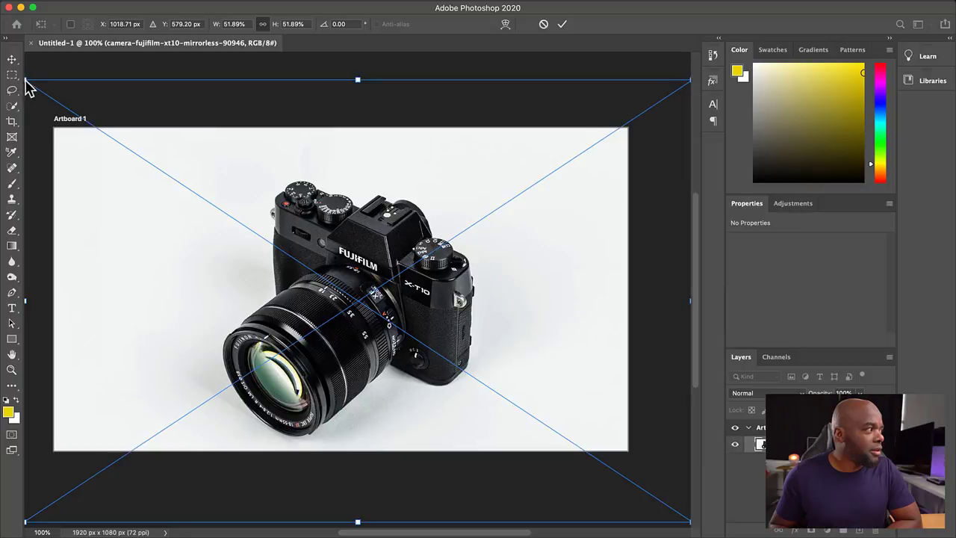
left_click_drag(26, 85, 35, 56)
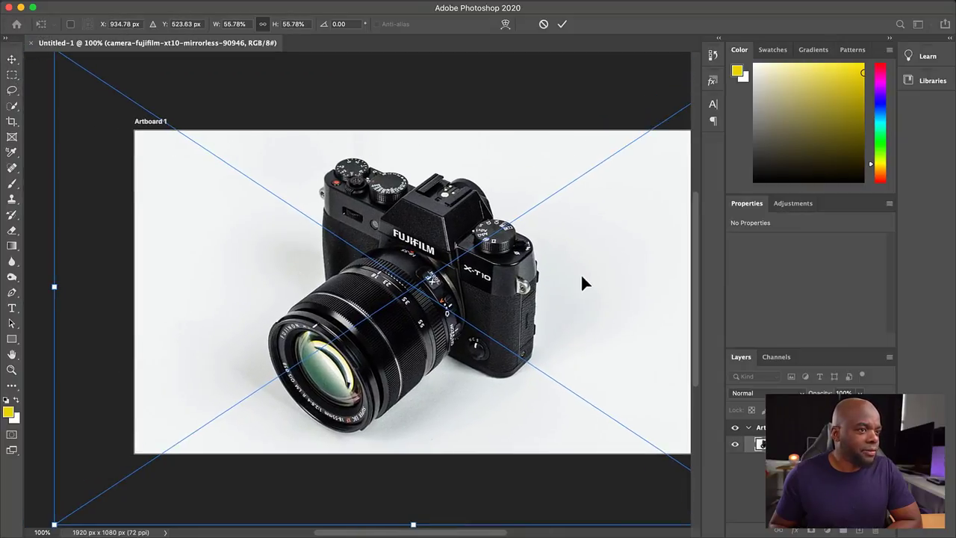
scroll(571, 276, "right", 2)
left_click_drag(430, 290, 441, 292)
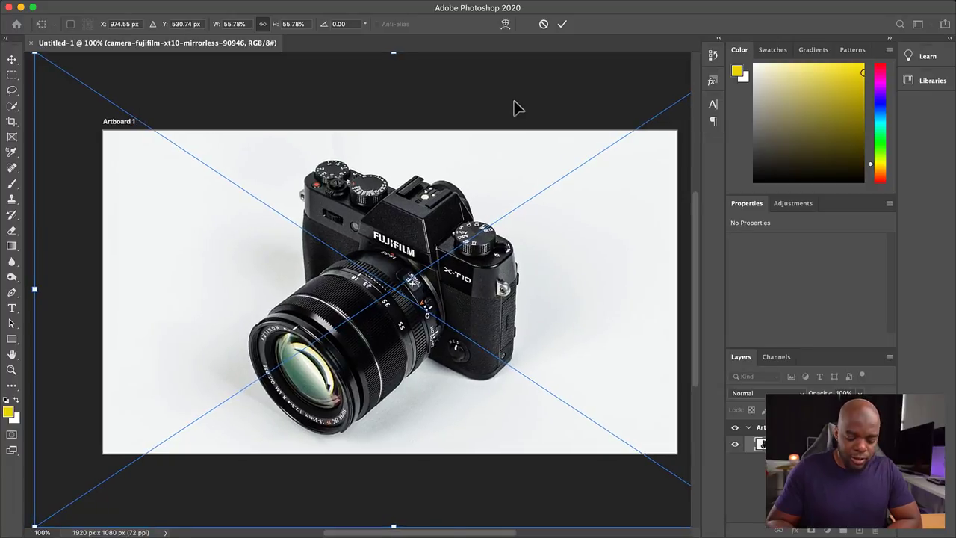
key("Return")
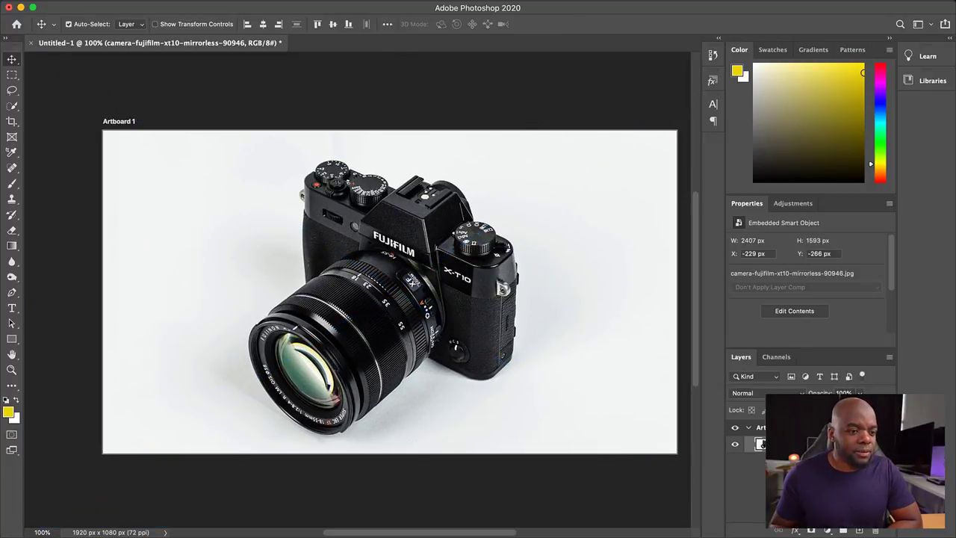
Add a new empty layer and move it beneath the camera photo layer
left_click(861, 531)
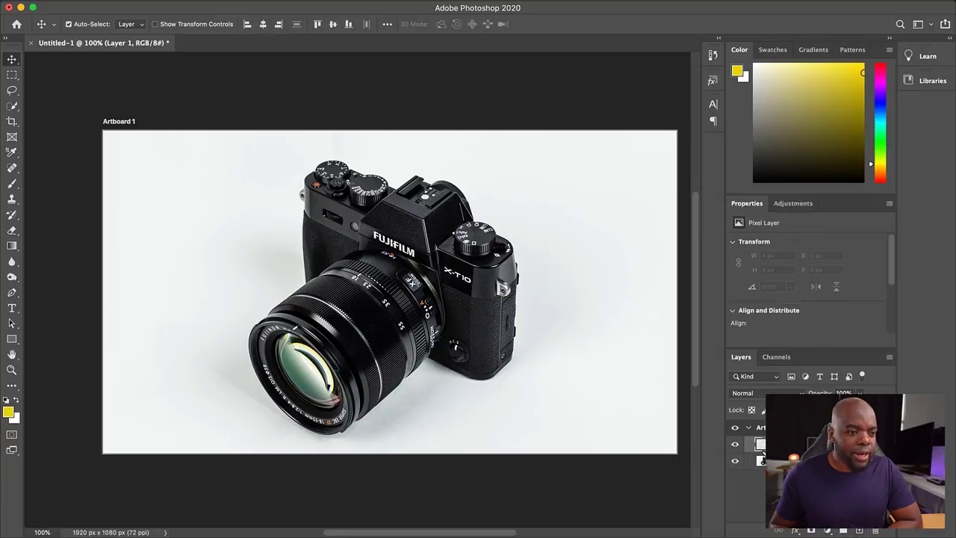
left_click_drag(761, 449, 756, 469)
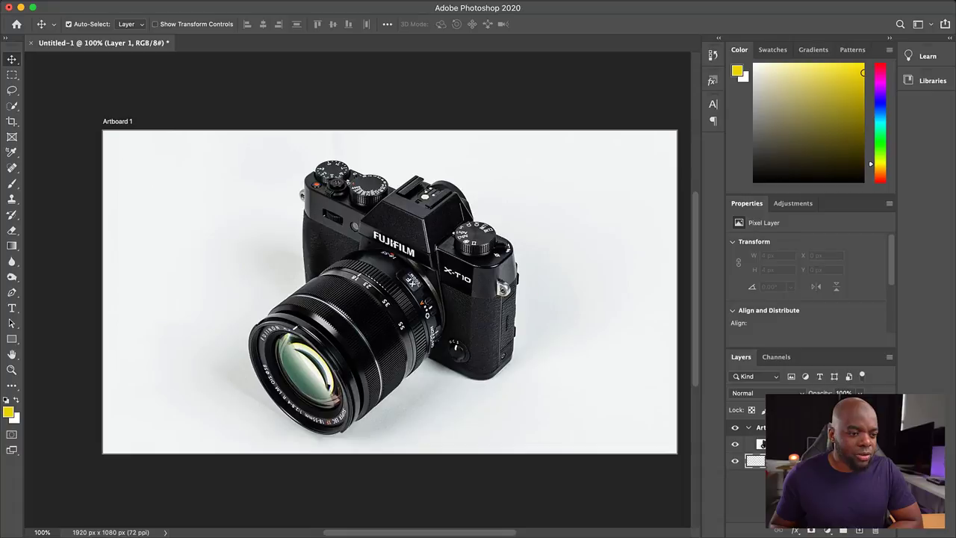
Select the camera in the photo layer with the Quick Selection tool's Select Subject, and open the selection in Select and Mask
left_click(471, 295)
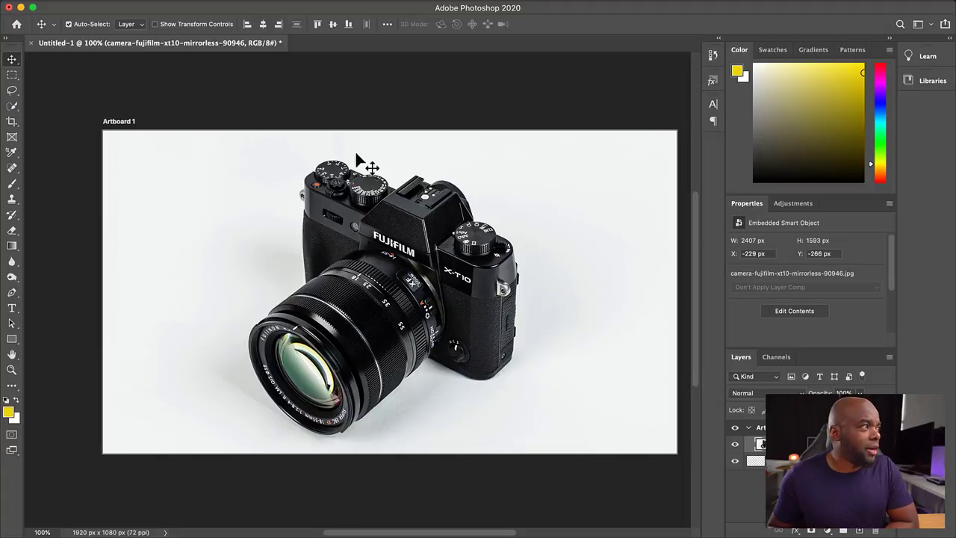
left_click(13, 106)
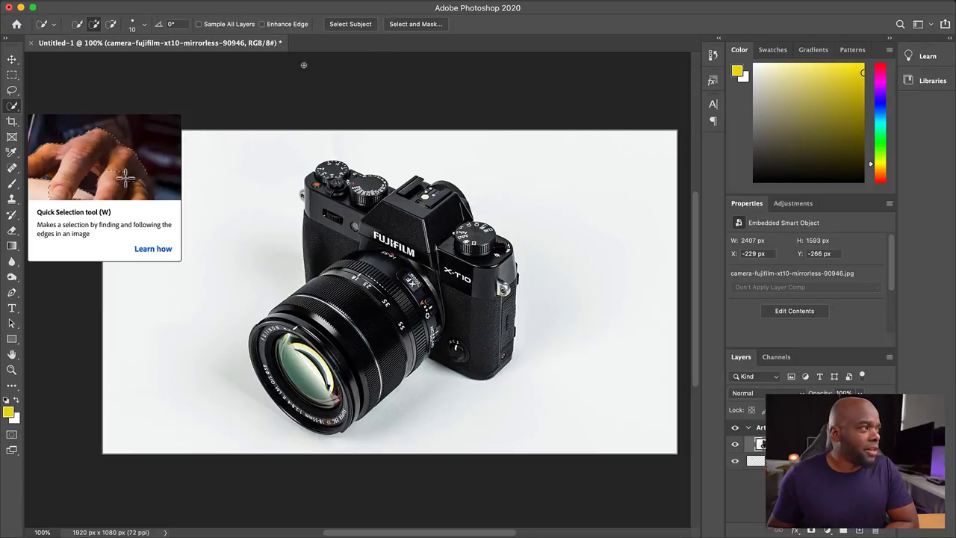
left_click(348, 27)
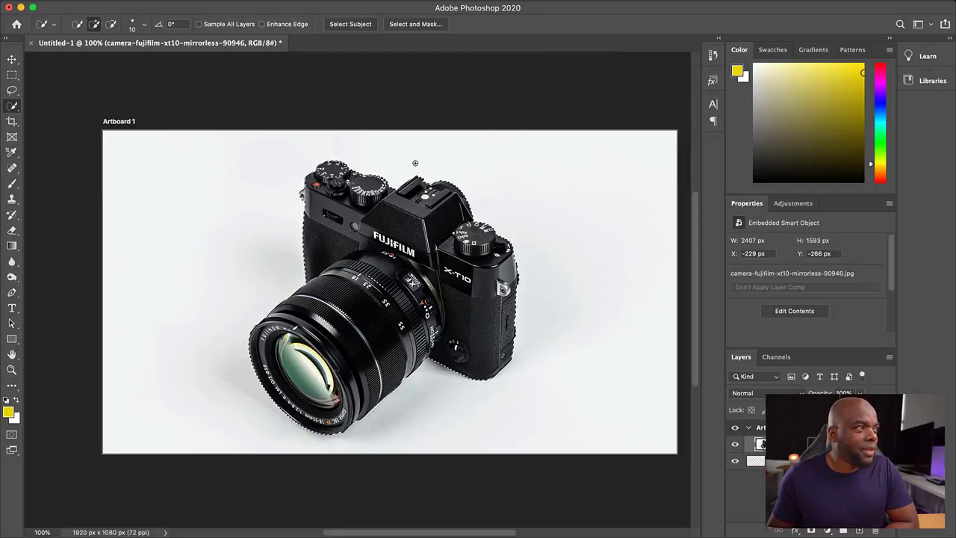
left_click(419, 28)
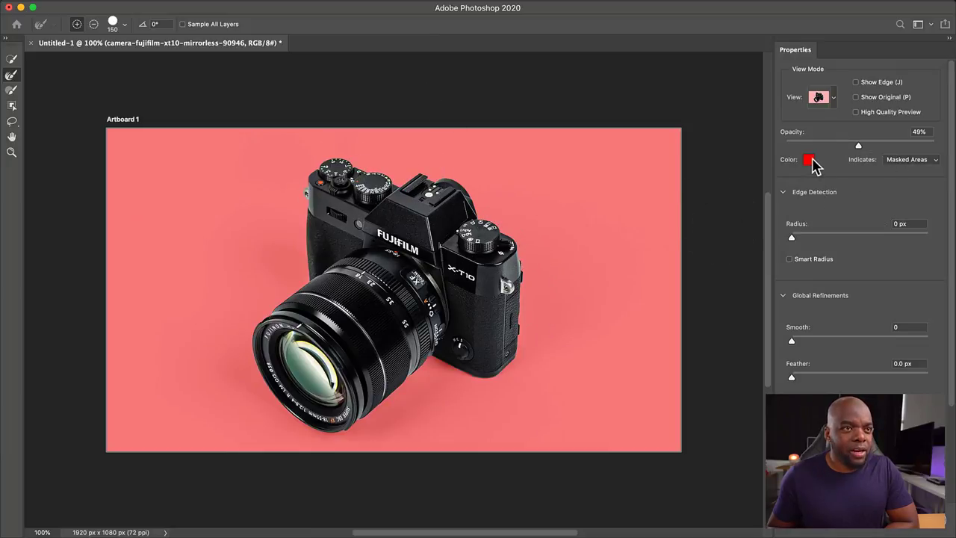
Preview the masked camera On Layers and output the refined cut-out as a copy layer, leaving the original photo hidden
left_click(834, 98)
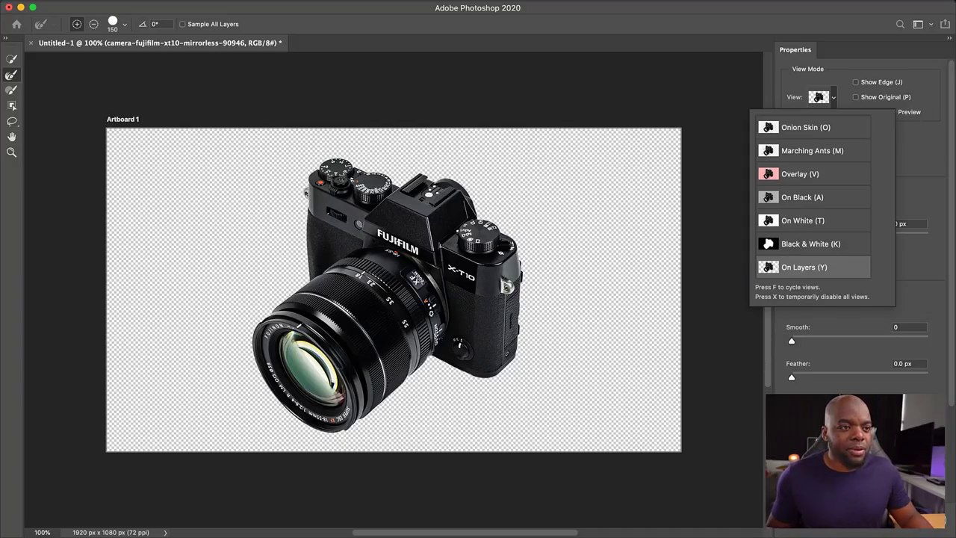
key("Escape")
scroll(858, 224, "down", 1)
scroll(859, 261, "down", 5)
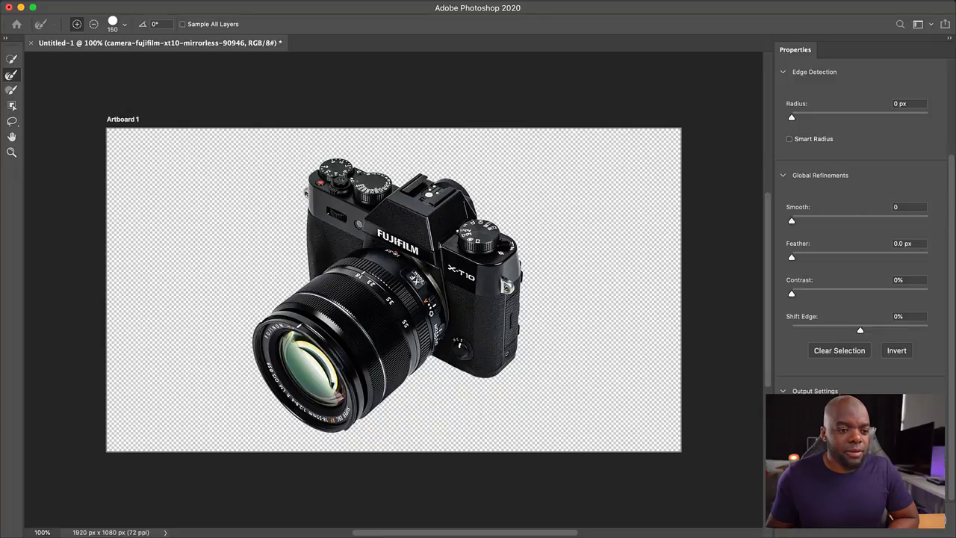
left_click(929, 530)
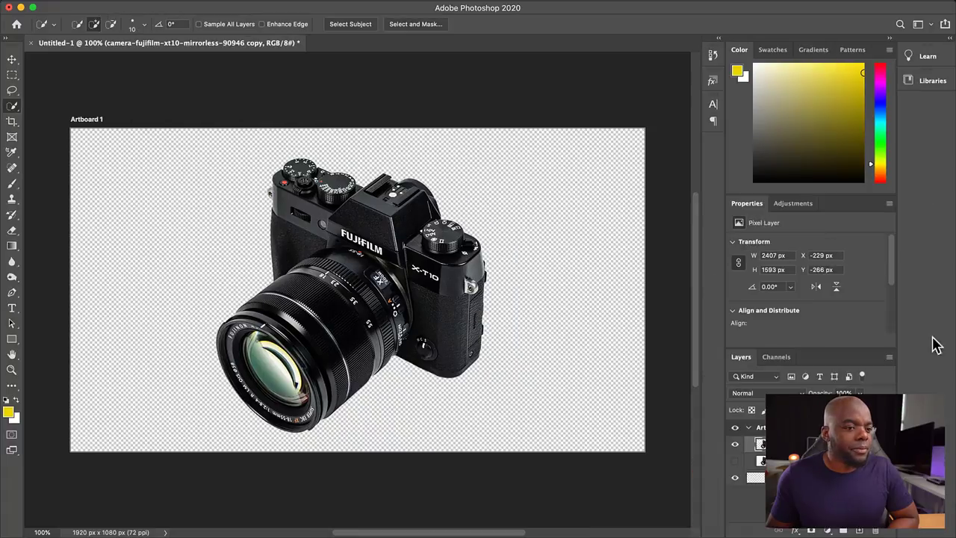
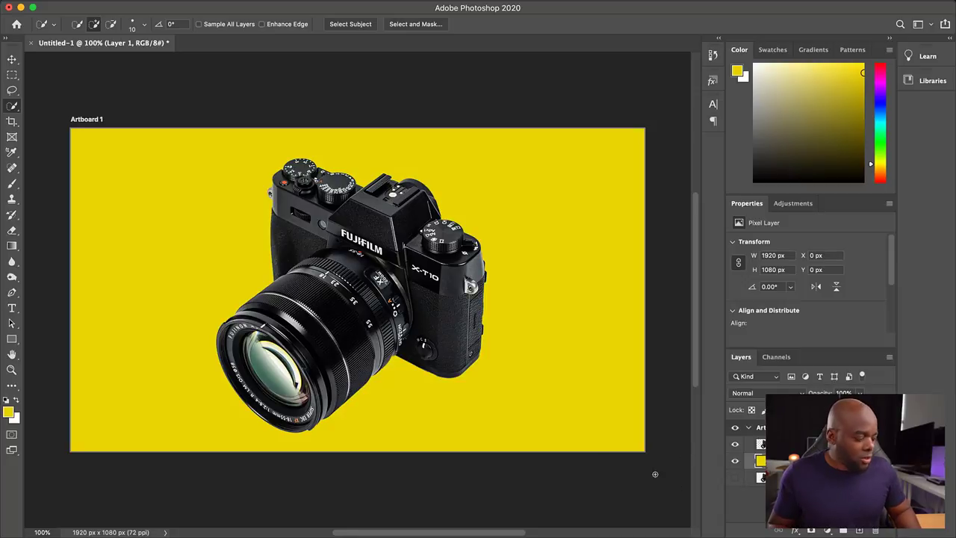
Reset the colours to default and fill the layer beneath the cut-out camera with white, then with black
key("d")
key("super+BackSpace")
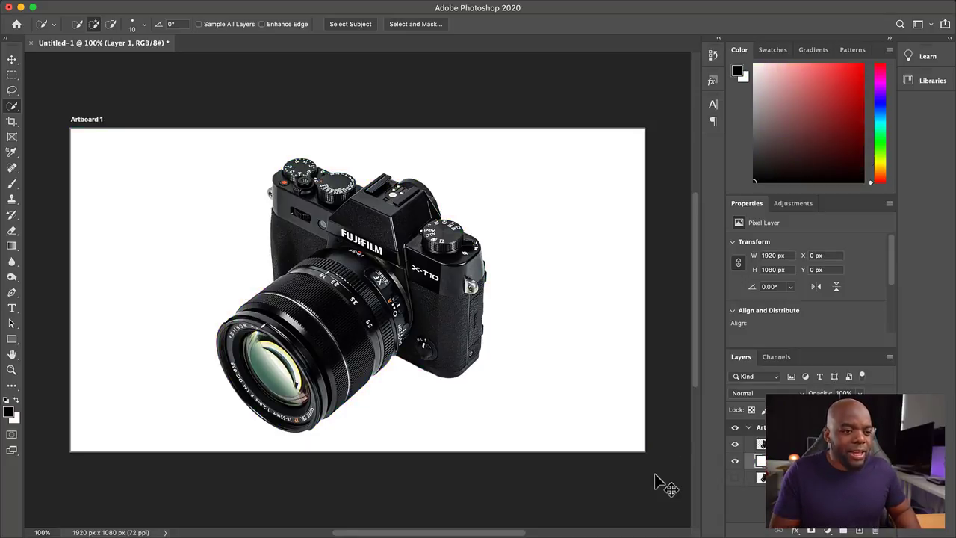
key("alt+BackSpace")
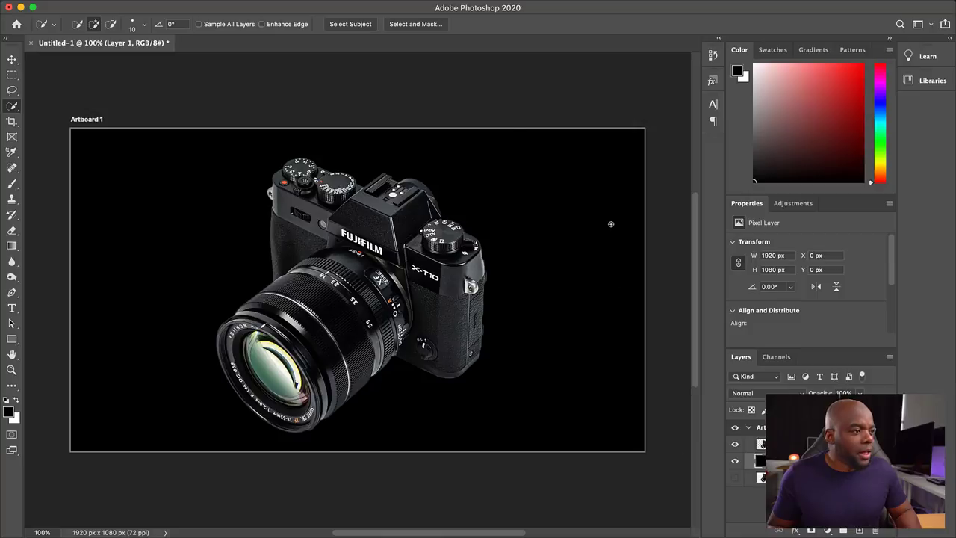
left_click(12, 60)
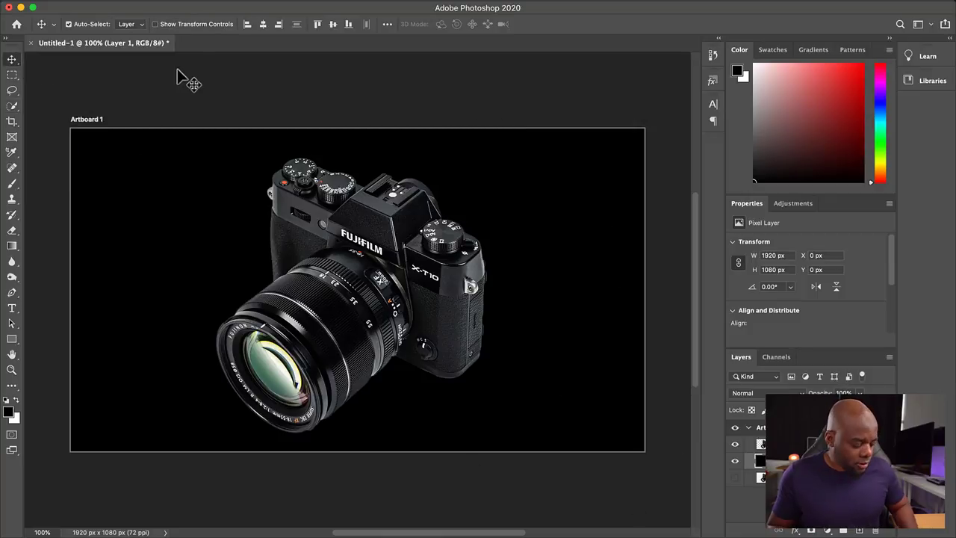
Open the Save for Web export of the artboard and set its format to JPEG
key("super+alt+shift+s")
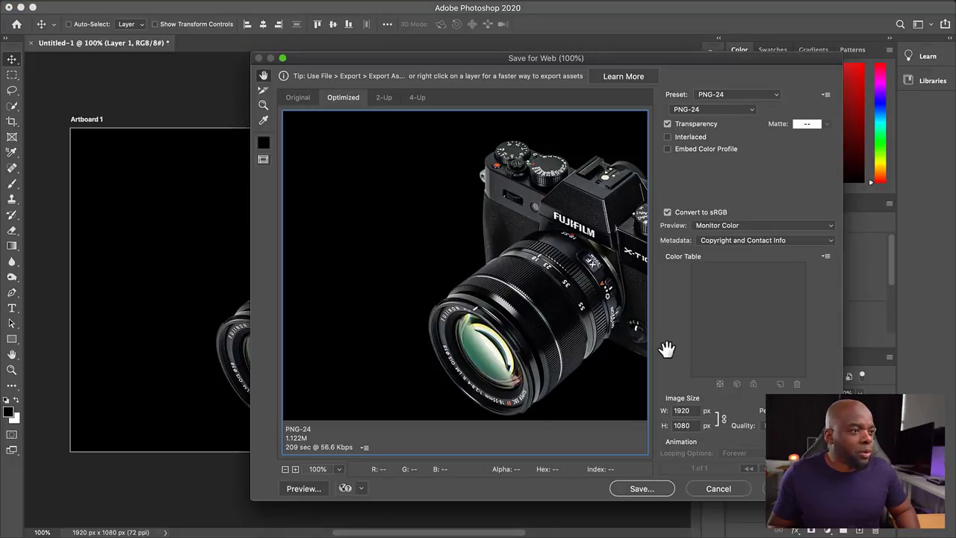
left_click(708, 109)
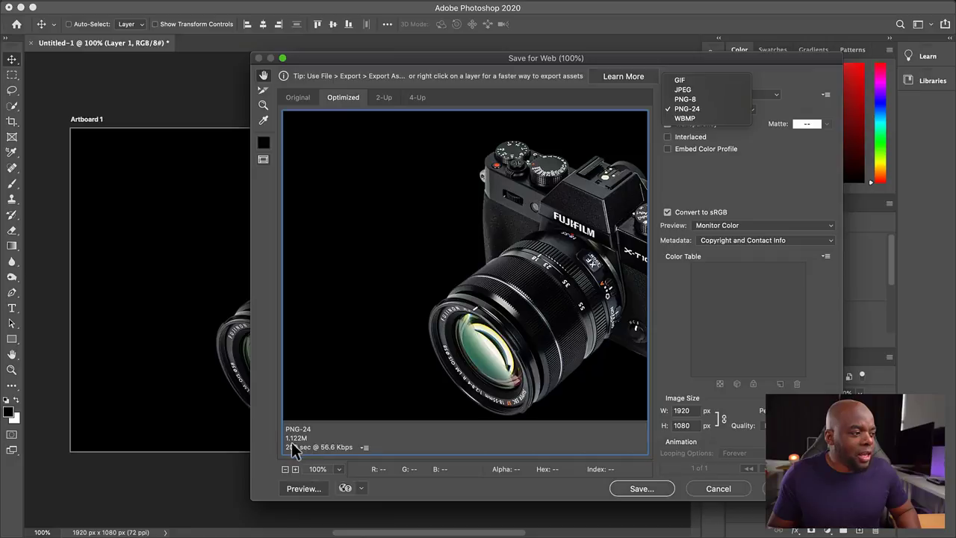
left_click(707, 90)
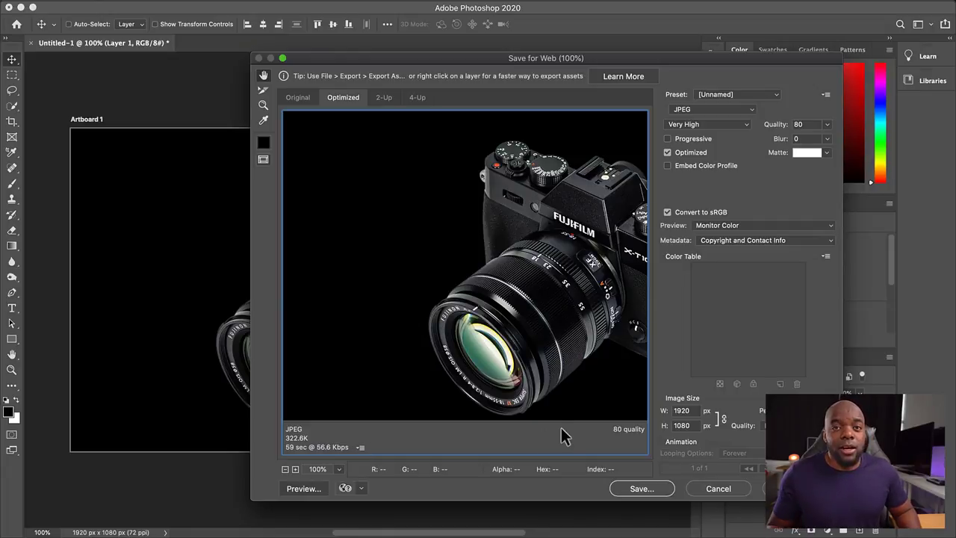
Save the optimized image to the Desktop as Camera.jpg
left_click(648, 490)
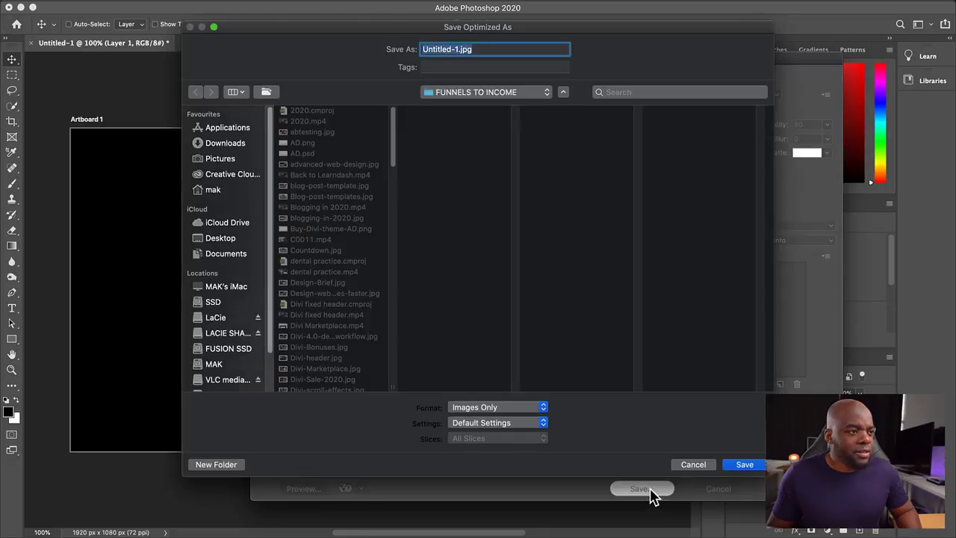
left_click(456, 50)
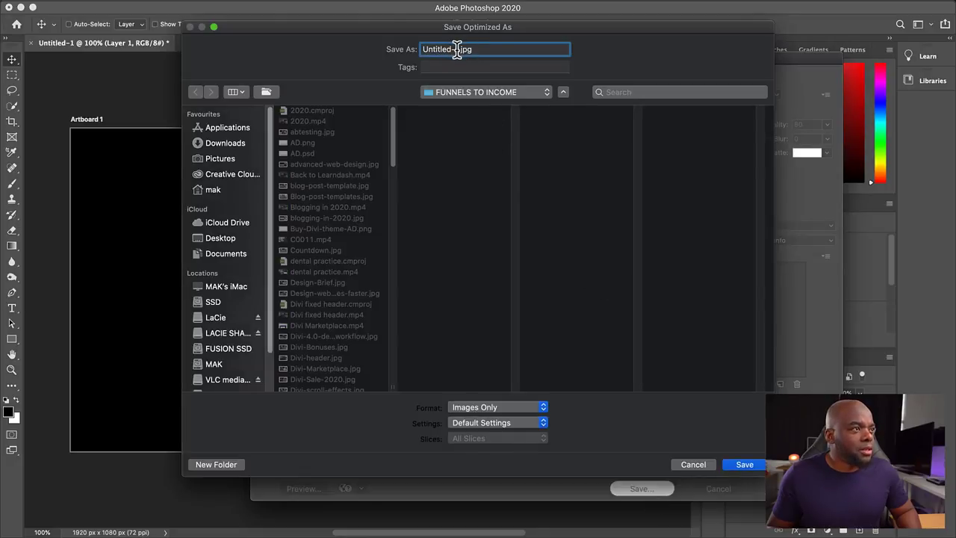
left_click_drag(456, 50, 412, 47)
type("Camera")
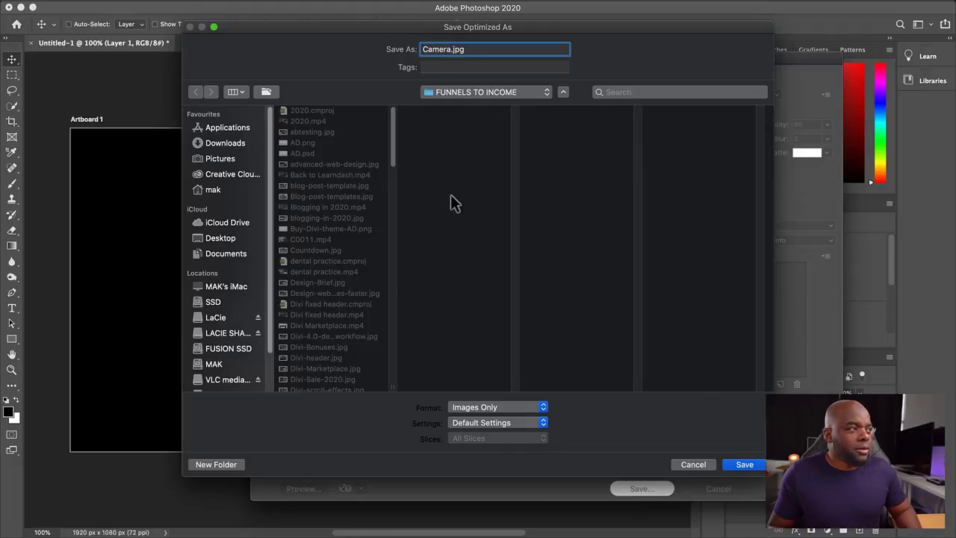
left_click(229, 239)
left_click(723, 466)
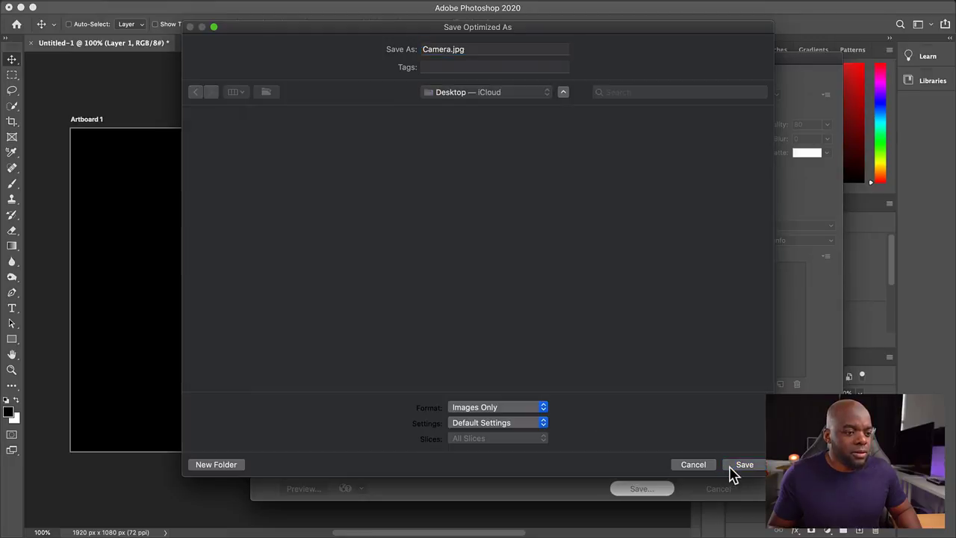
Switch to the WordPress site in the browser, add a page titled Camera, and start it from scratch in the Divi Builder
left_click(21, 7)
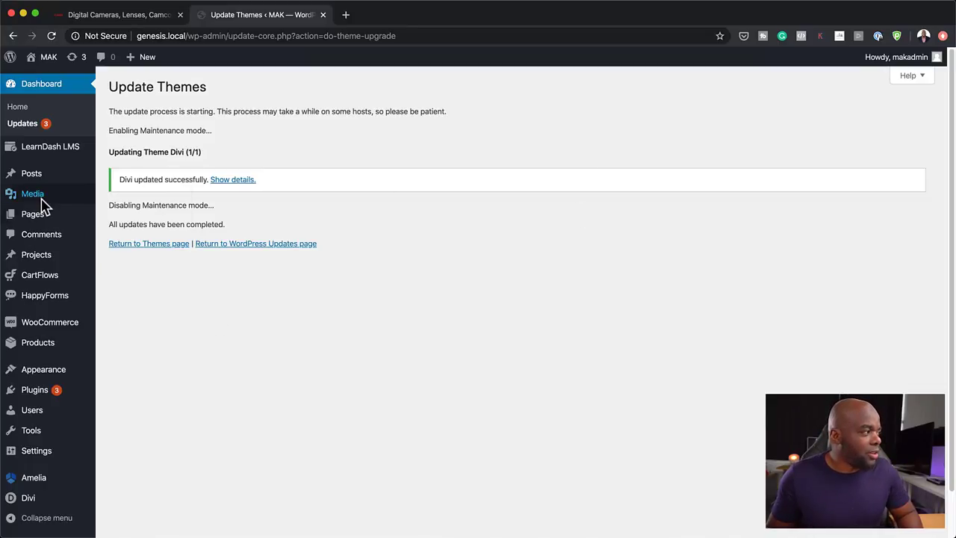
mouse_move(38, 217)
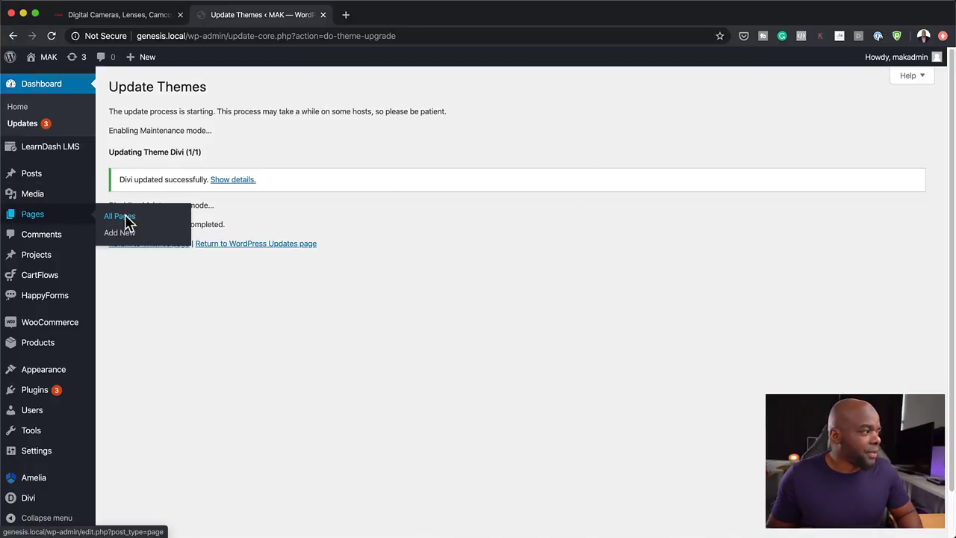
left_click(123, 234)
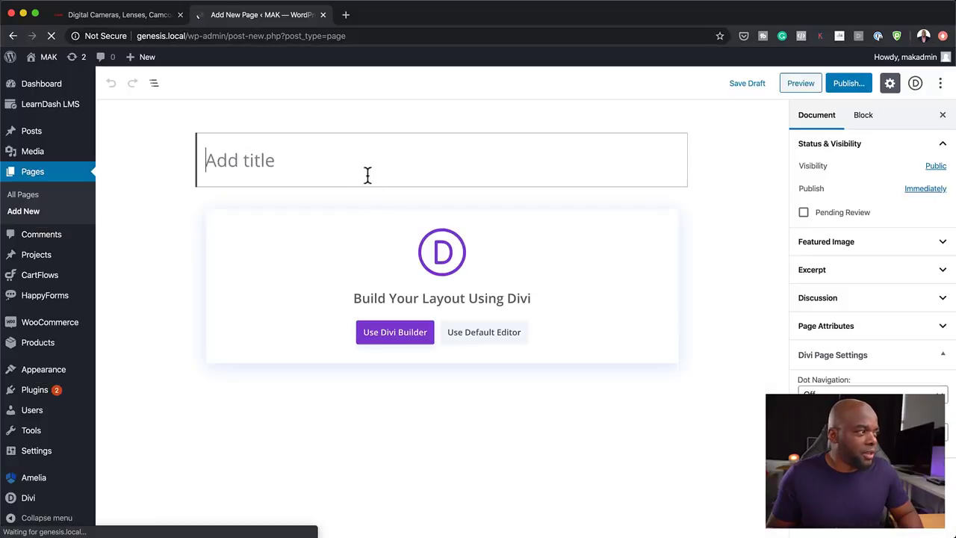
type("Camera")
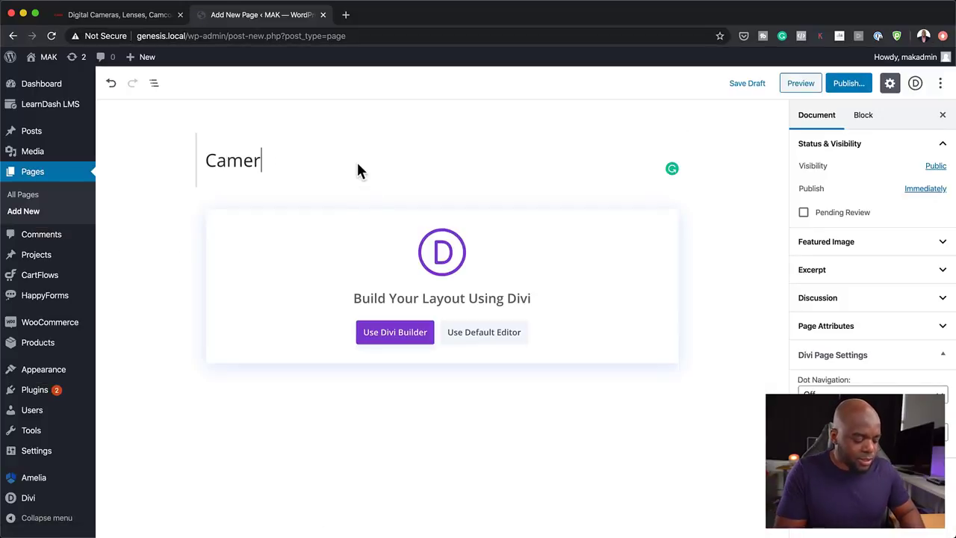
left_click(413, 338)
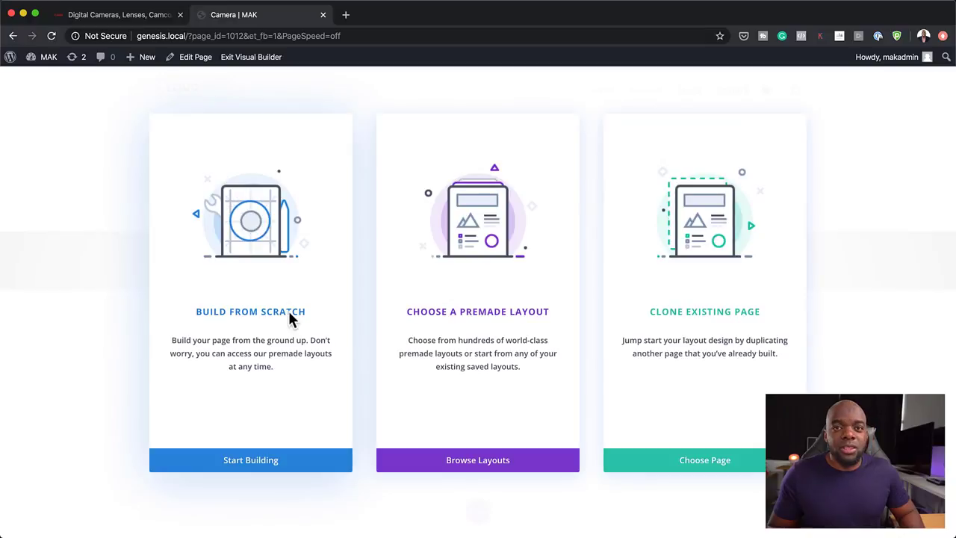
left_click(287, 320)
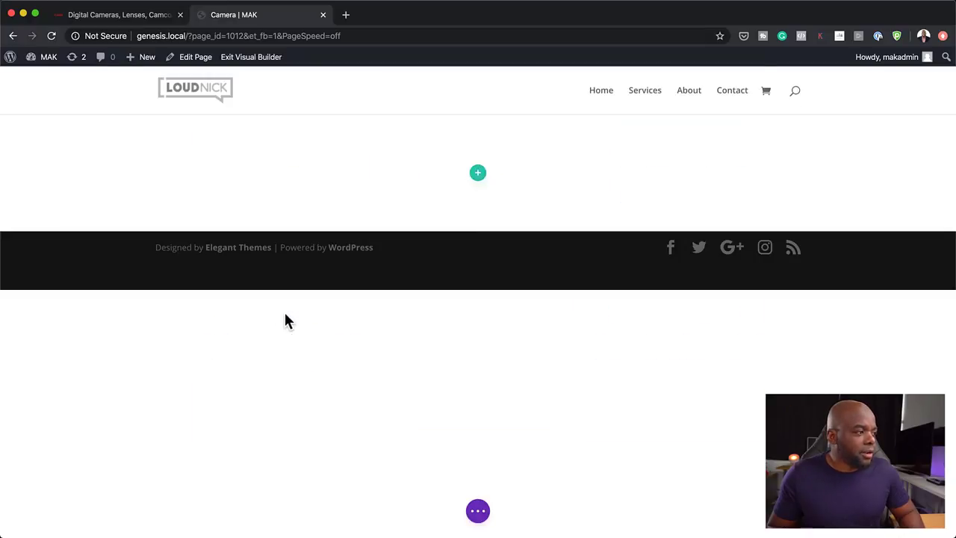
Insert a row with a three-quarter and a one-quarter column, without adding a module
left_click(478, 174)
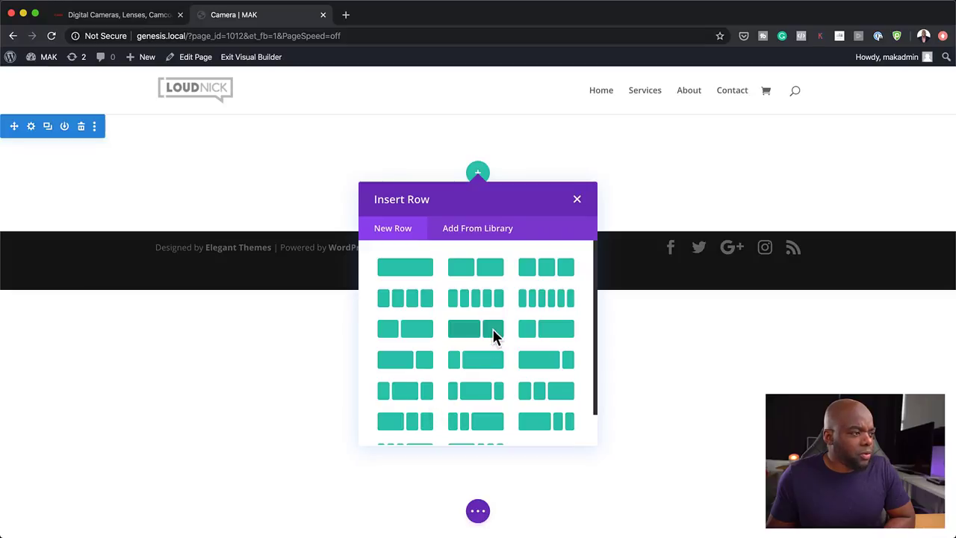
left_click(543, 360)
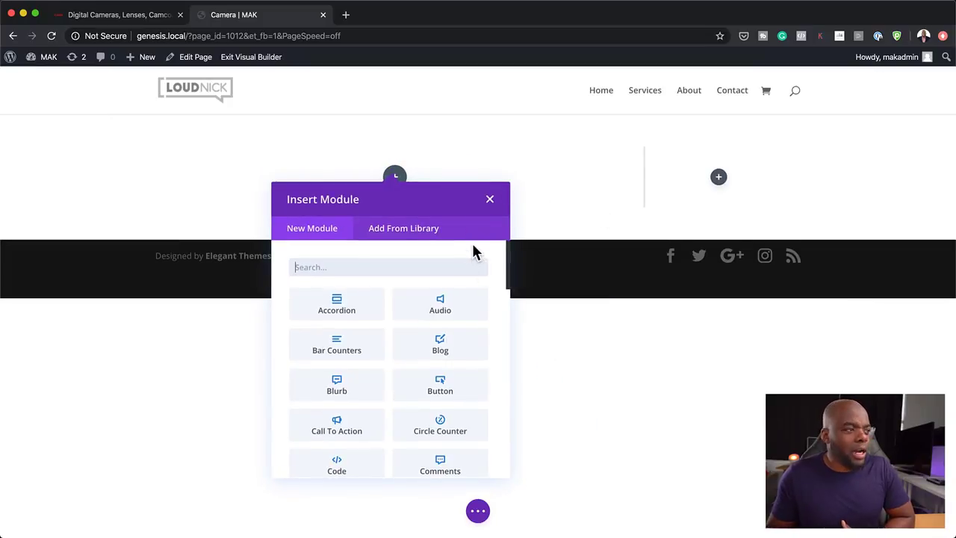
left_click(489, 201)
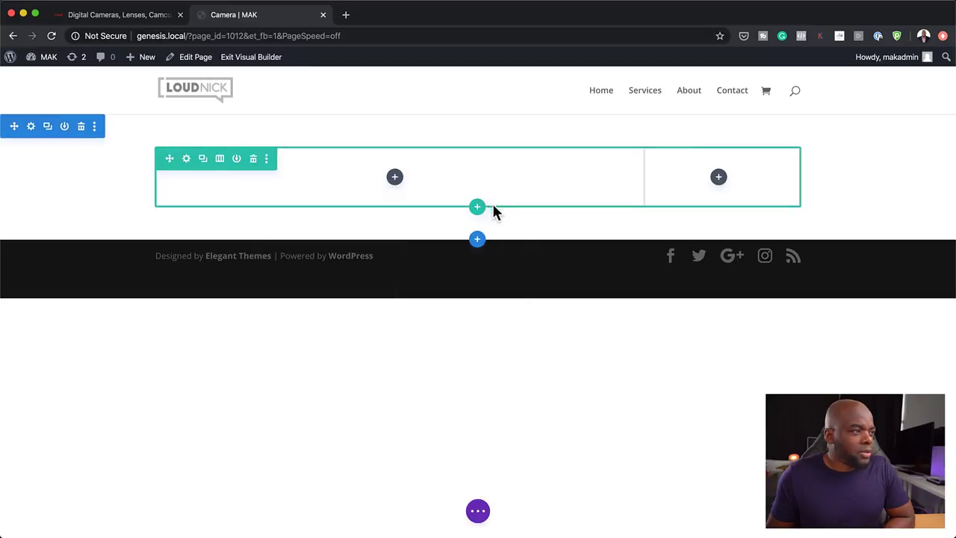
In the row's sizing settings, enable a custom gutter width of 1 and equalize the column heights
left_click(186, 159)
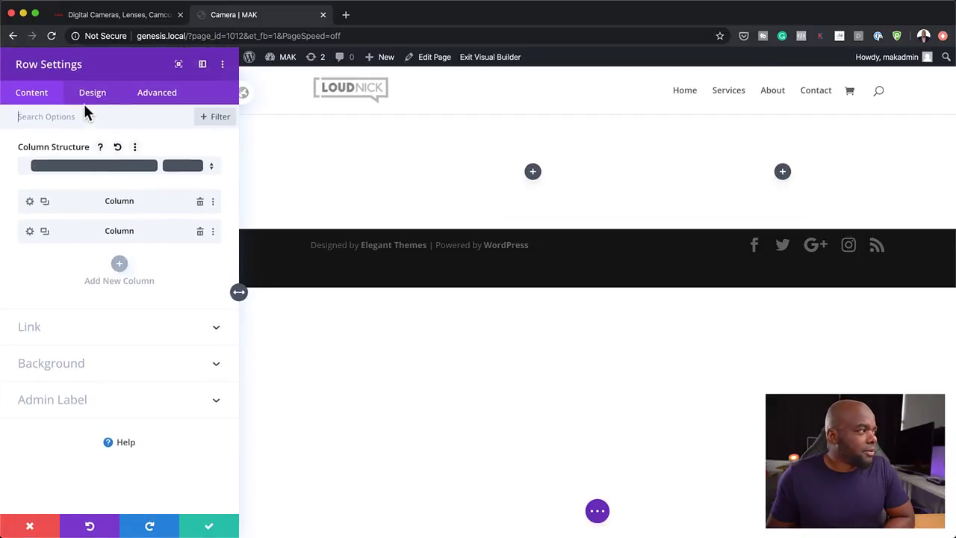
left_click(91, 101)
left_click(71, 153)
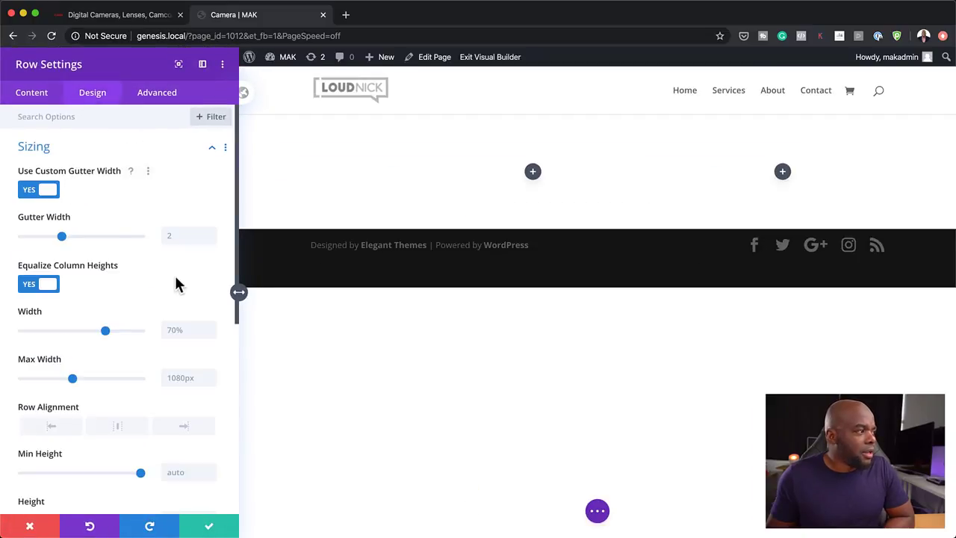
left_click_drag(62, 237, 38, 244)
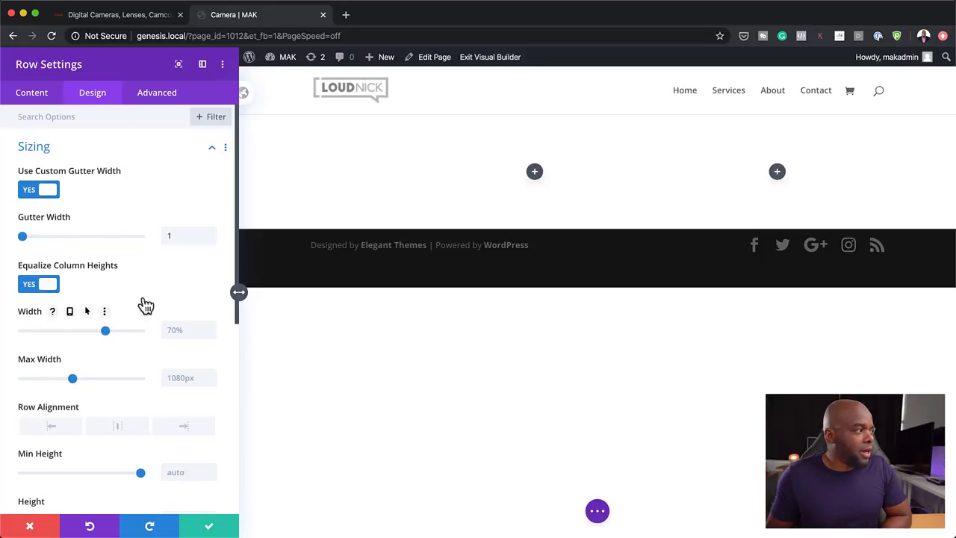
Upload Camera.jpg from the Desktop and set it as the background image of the row's first column
left_click(31, 100)
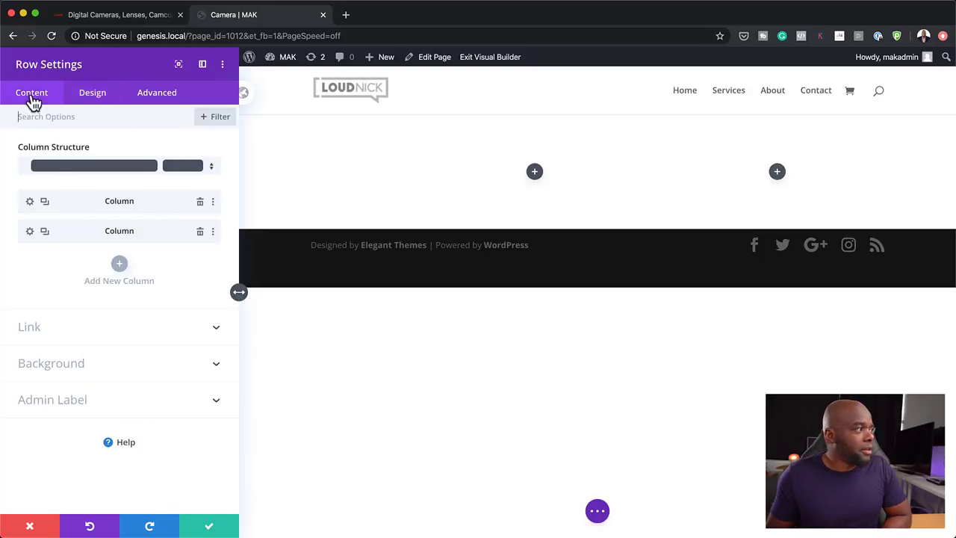
left_click(30, 203)
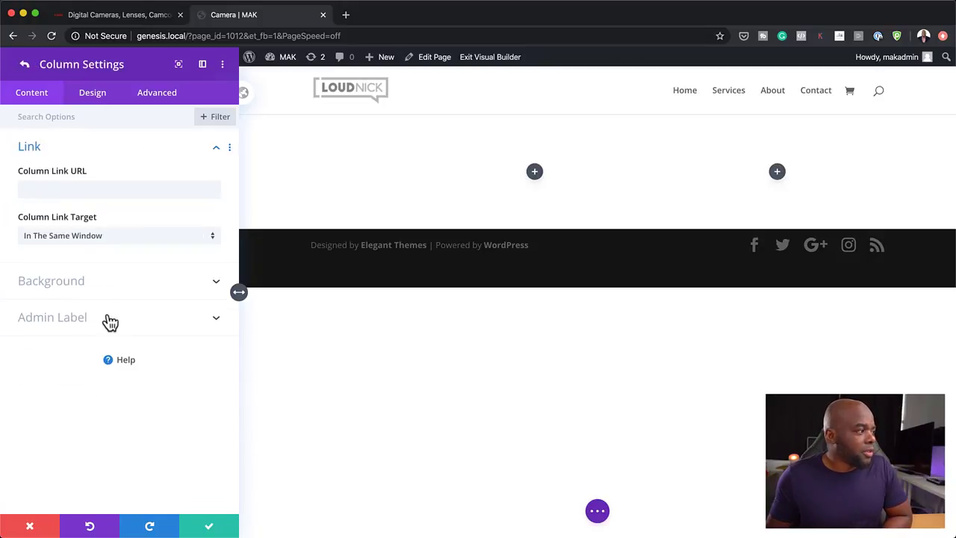
left_click(94, 288)
left_click(142, 227)
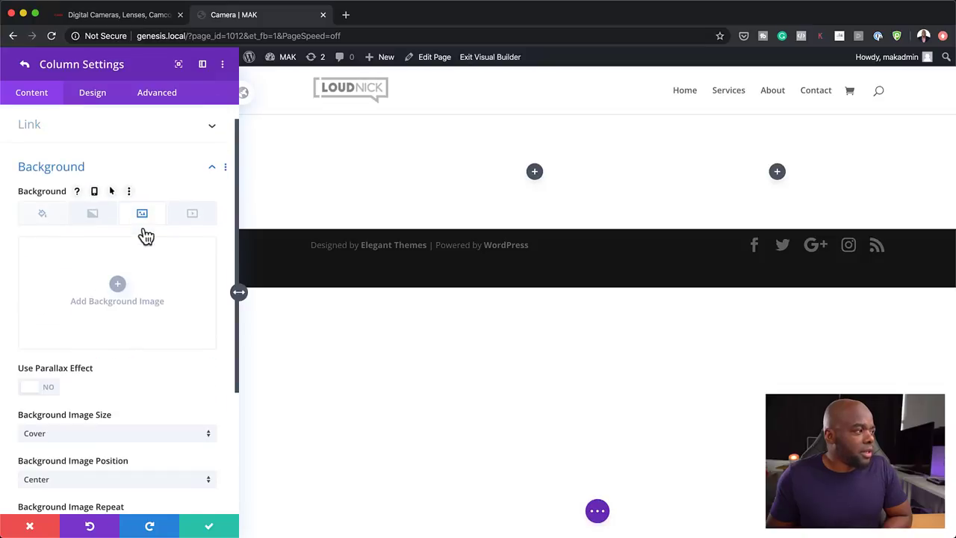
left_click(117, 287)
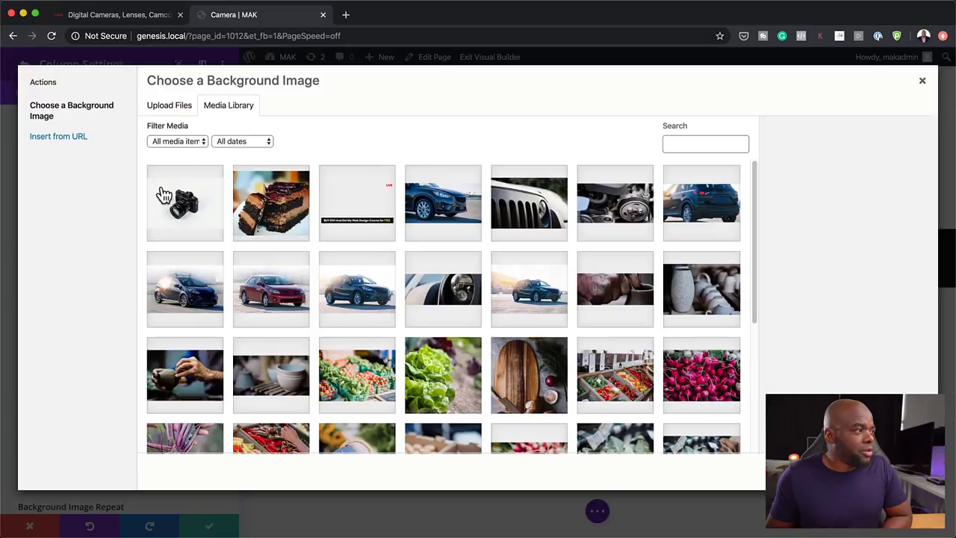
left_click(184, 109)
left_click(537, 289)
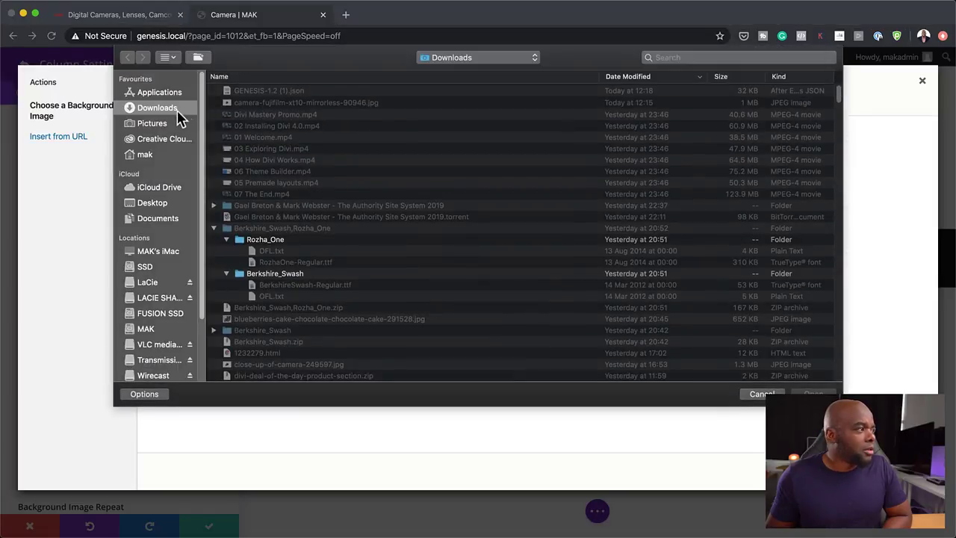
left_click(160, 202)
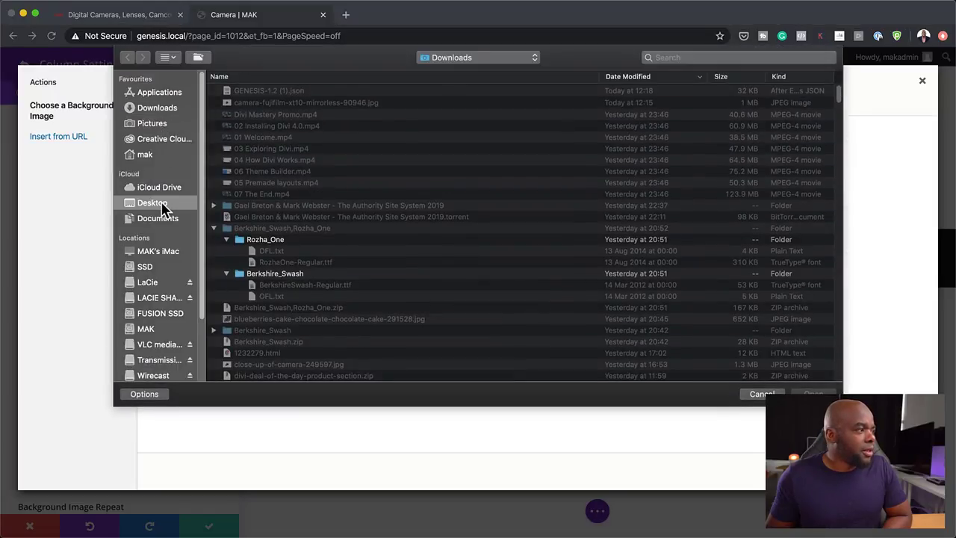
double_click(285, 93)
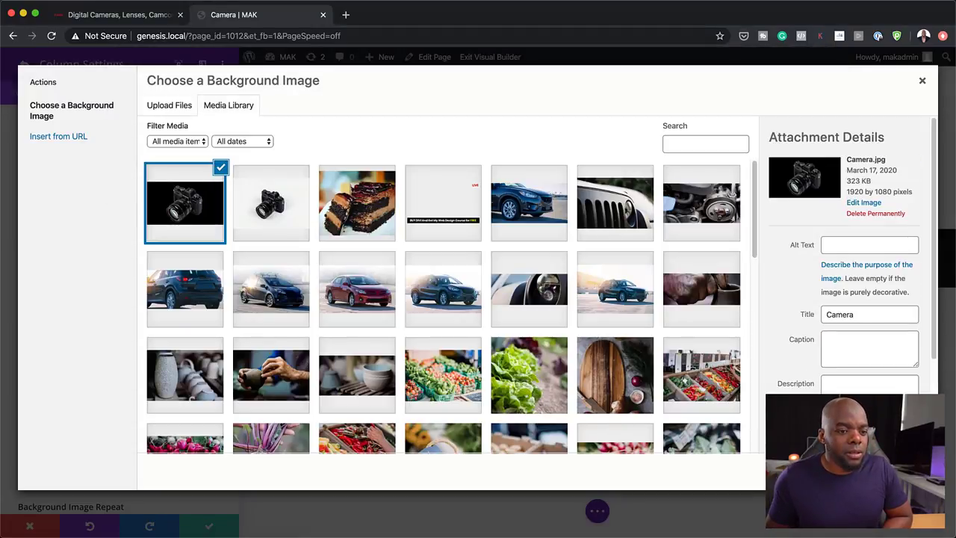
left_click(881, 468)
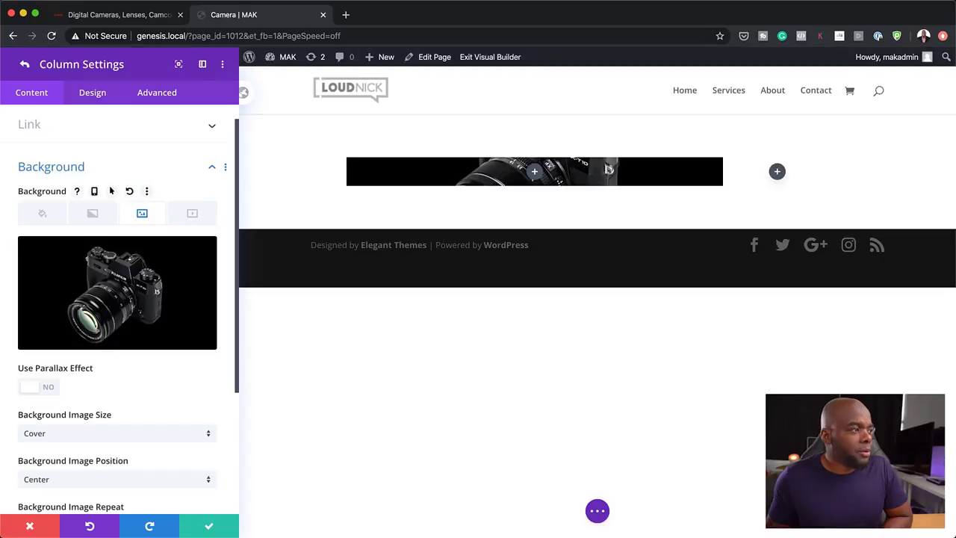
Add a background gradient to the first column, running from saved colour #111010 to transparent
left_click(98, 220)
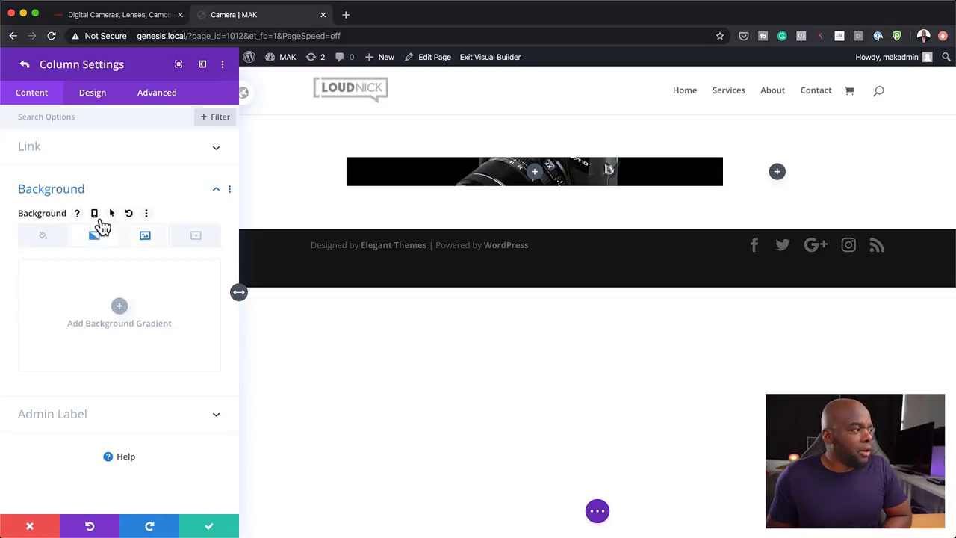
left_click(120, 308)
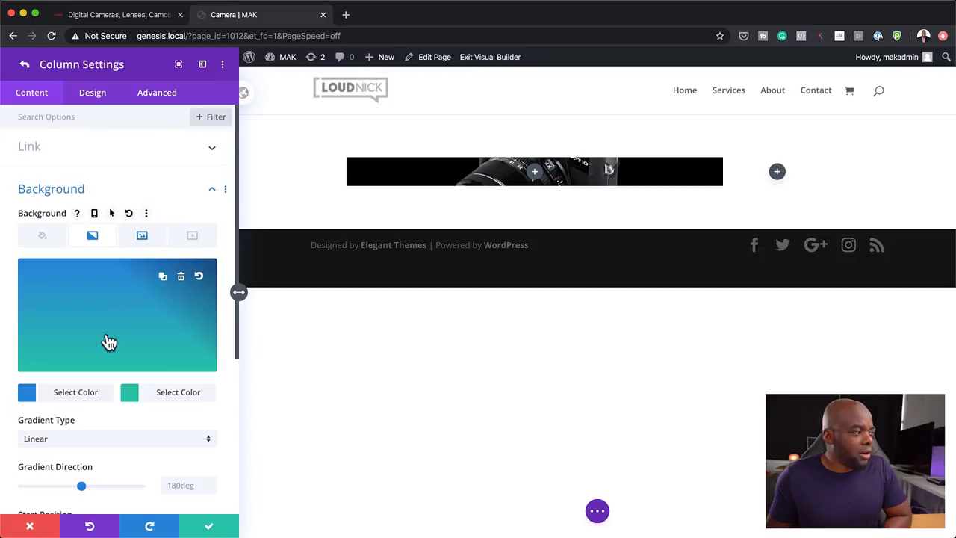
left_click(32, 395)
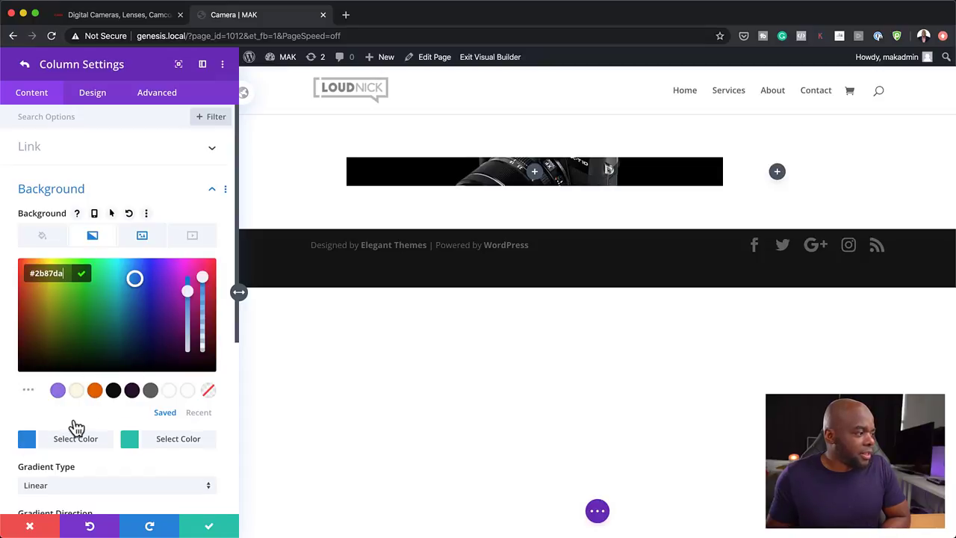
left_click(112, 390)
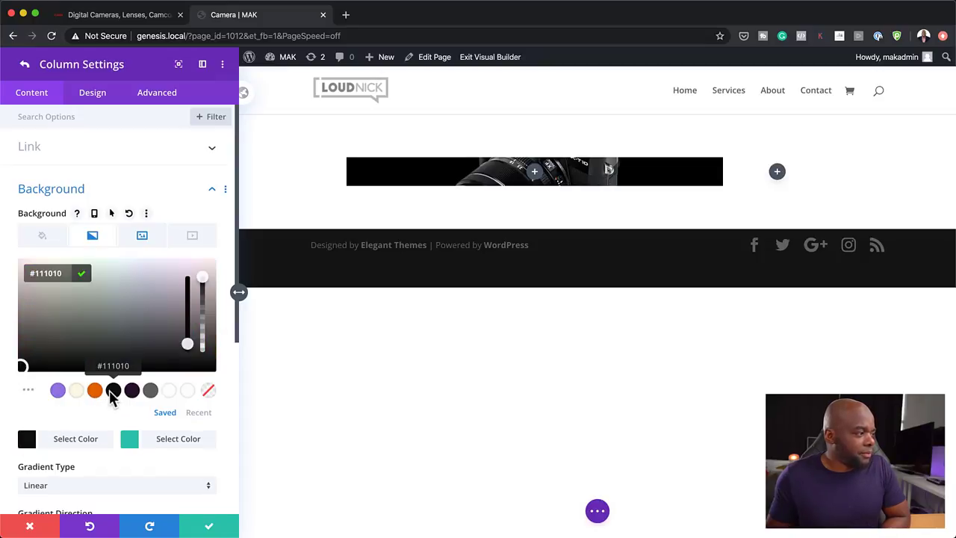
left_click(19, 381)
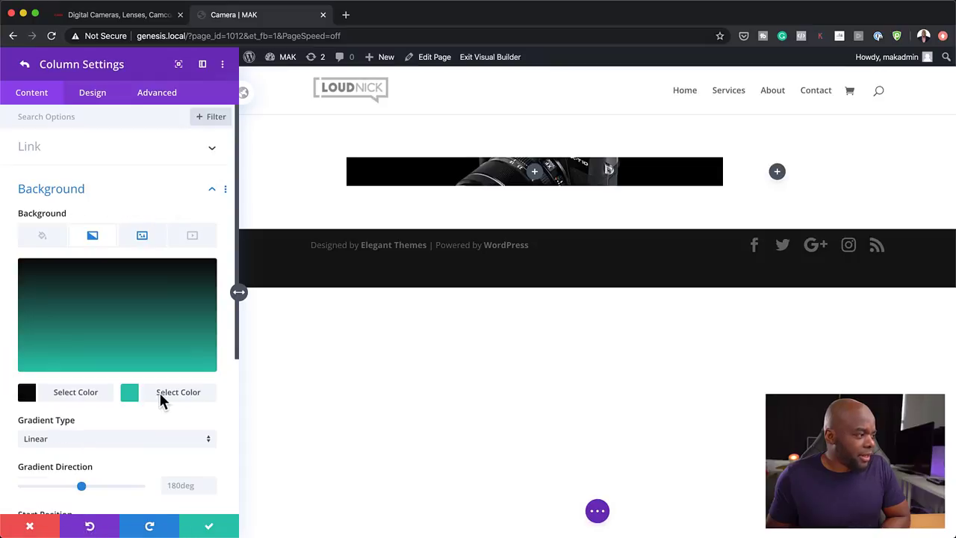
left_click(130, 394)
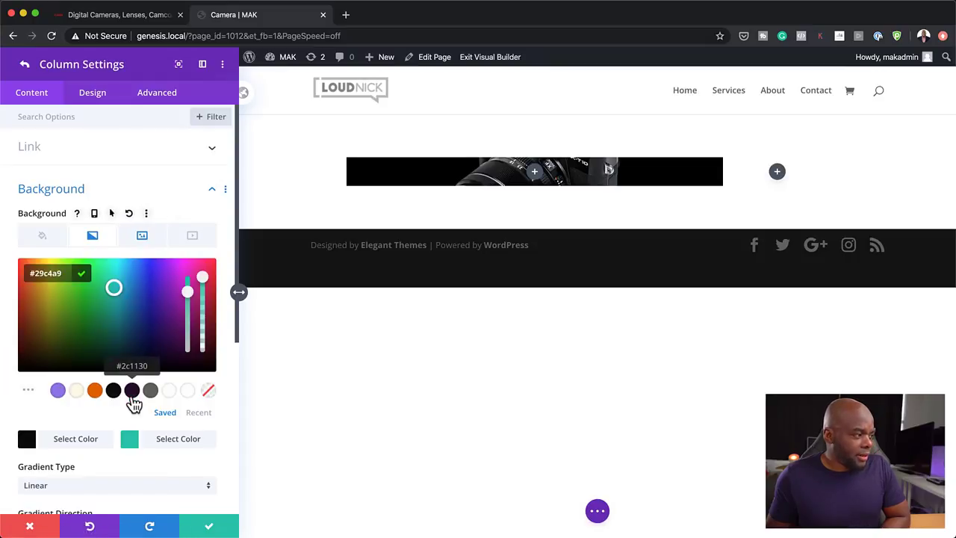
left_click(209, 390)
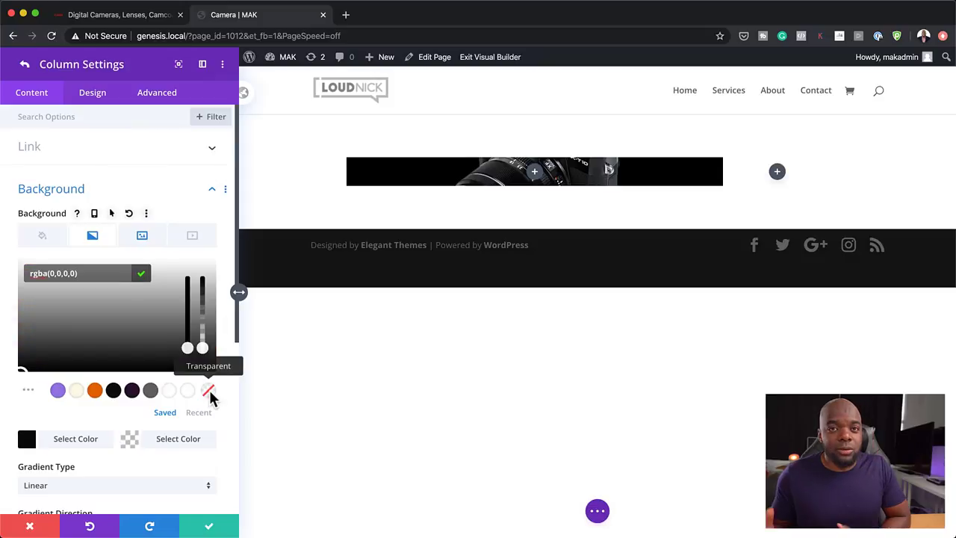
Set the gradient direction to 90deg, then save the column and row settings
scroll(163, 453, "down", 2)
left_click(170, 431)
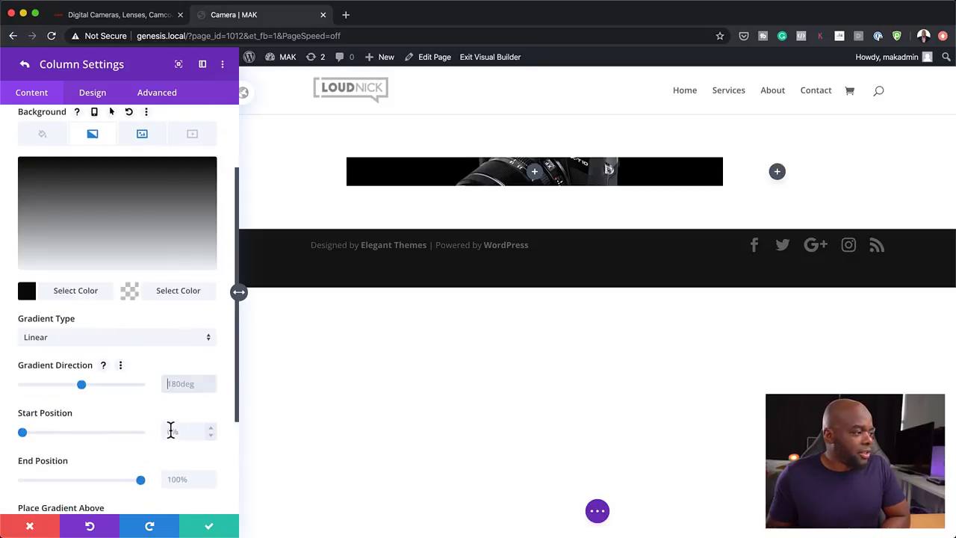
key("shift+Tab")
type("90deg")
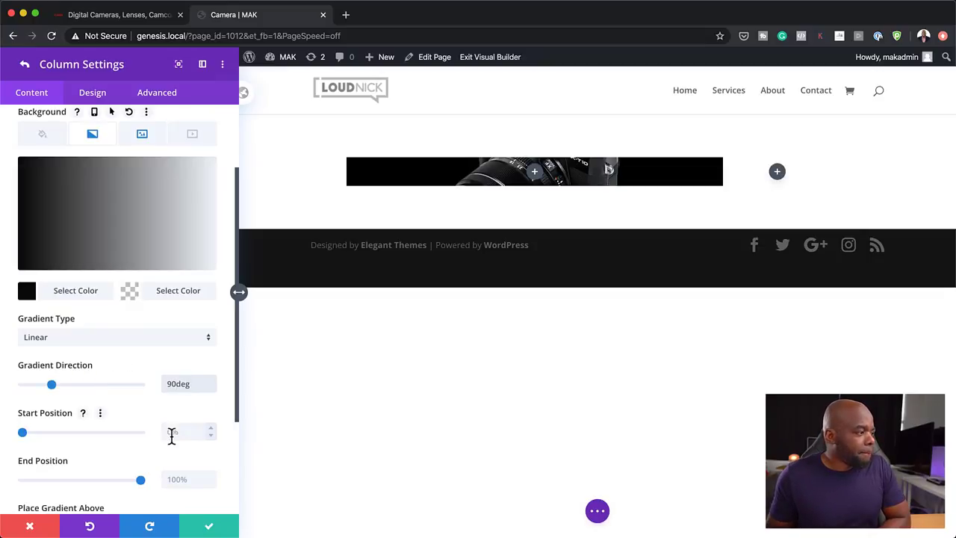
scroll(112, 448, "down", 1)
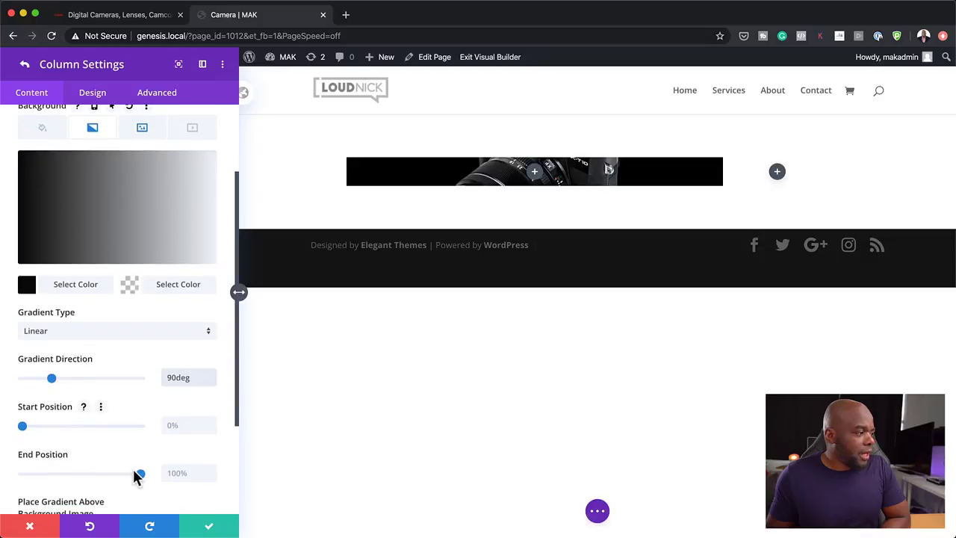
left_click(210, 528)
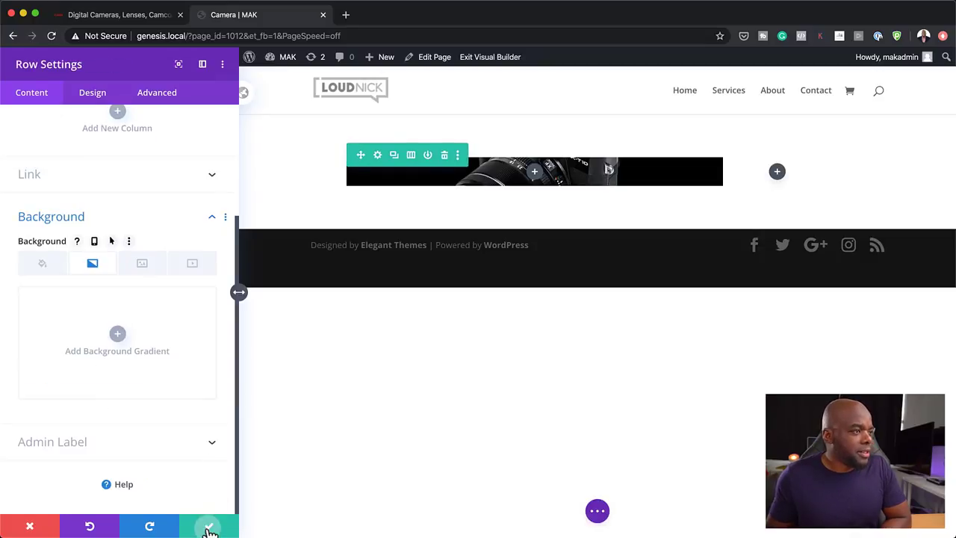
left_click(209, 526)
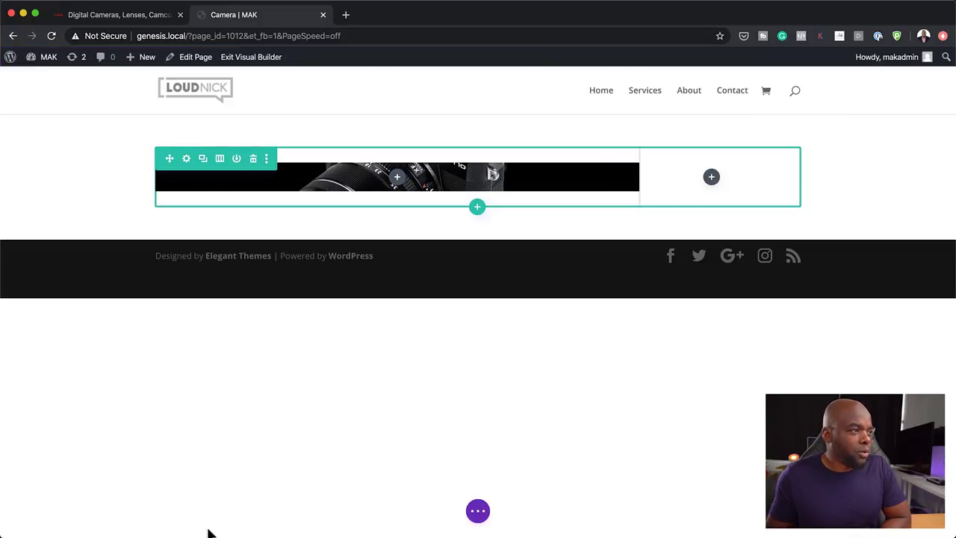
Insert a Blurb module in the row's narrow second column, using the Canon page as the layout reference
left_click(711, 178)
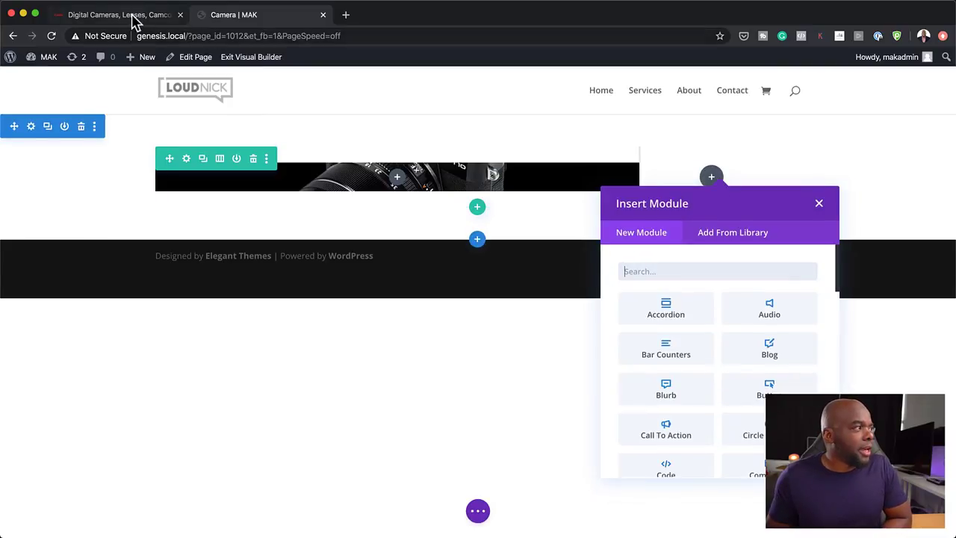
left_click(132, 21)
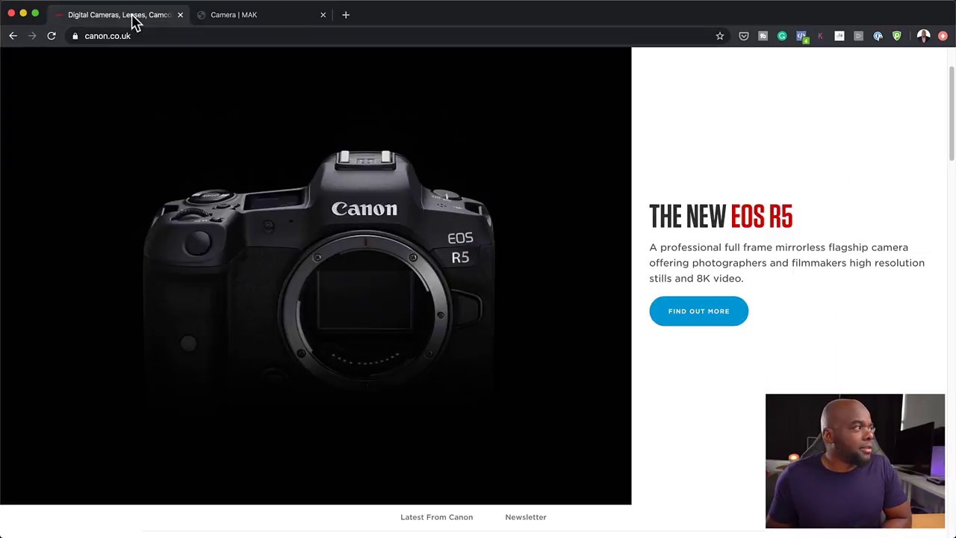
left_click(261, 18)
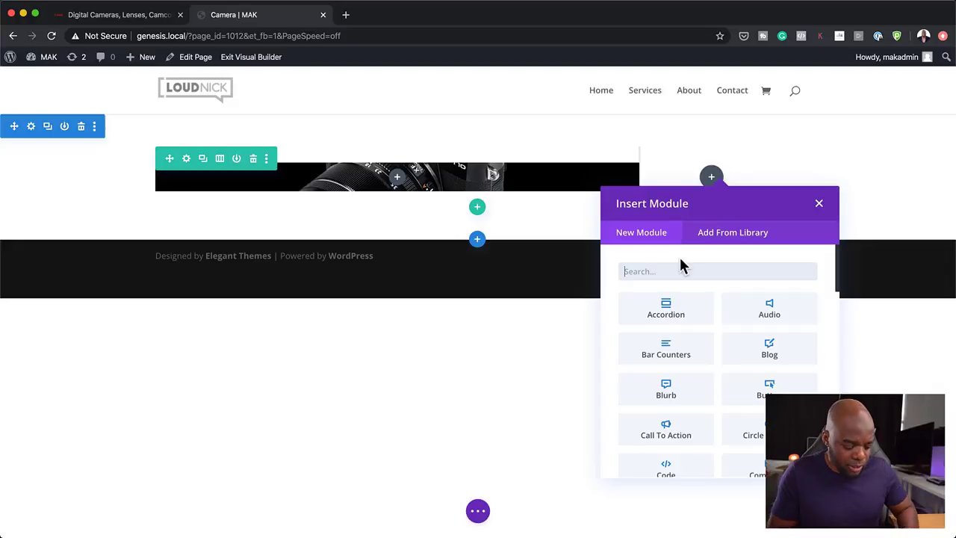
type("blur")
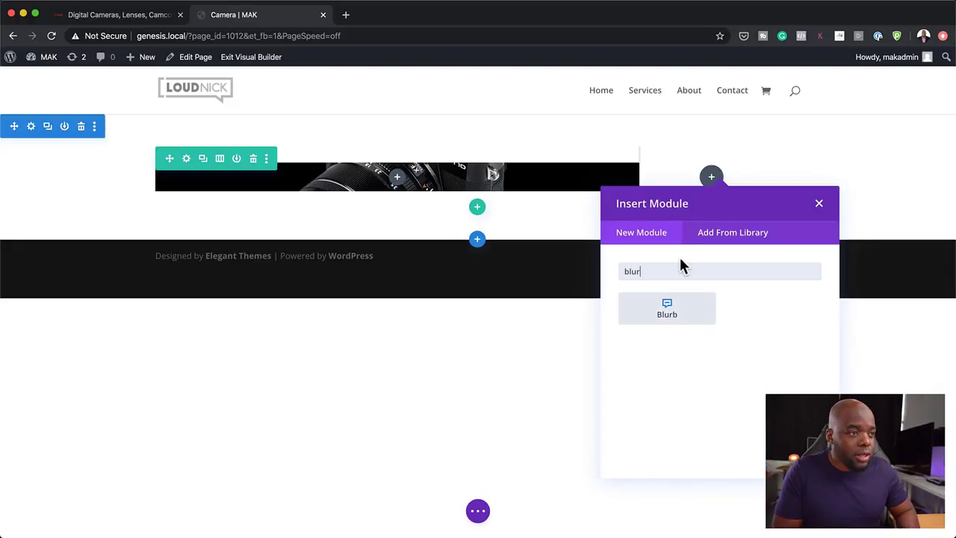
left_click(679, 307)
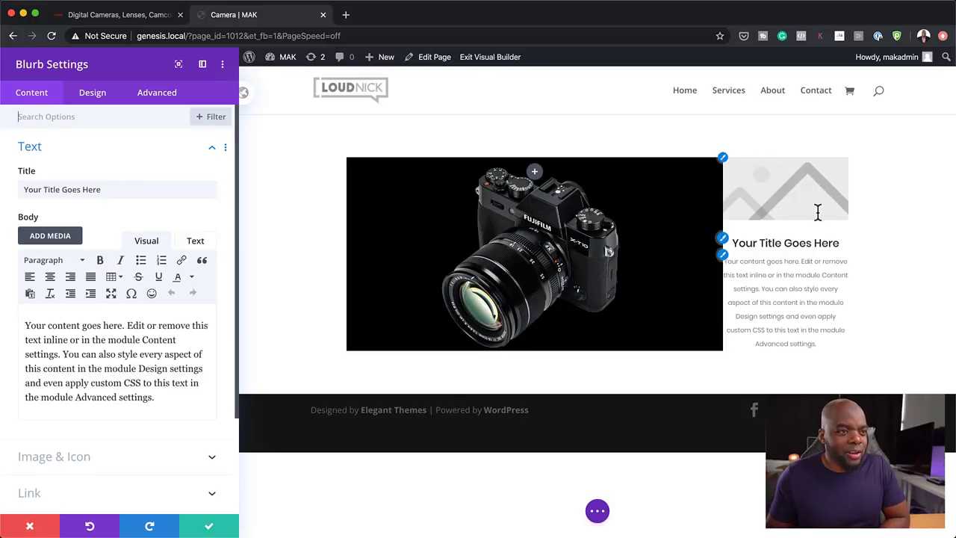
Delete the placeholder image from the blurb
scroll(116, 416, "down", 1)
scroll(89, 425, "down", 3)
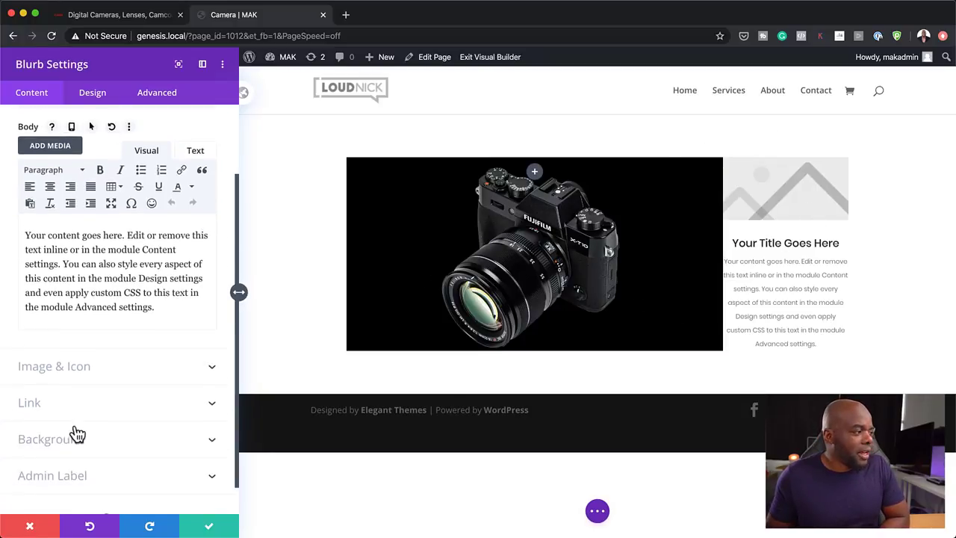
left_click(79, 368)
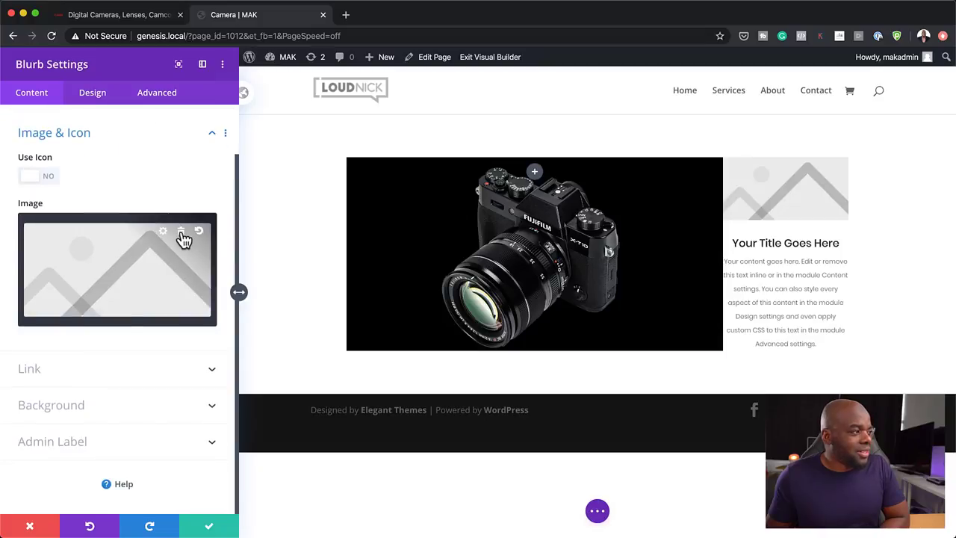
left_click(181, 233)
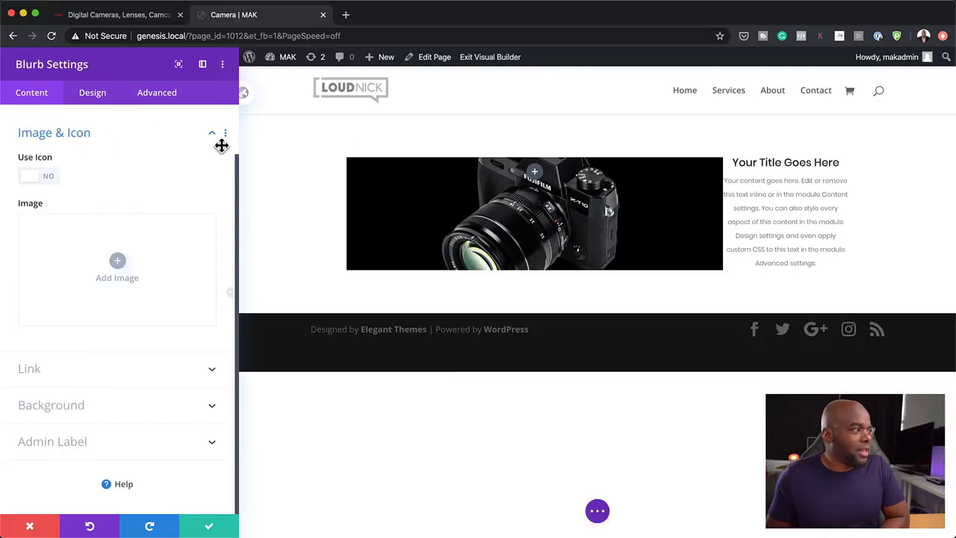
Check the headline on the Canon page and set the blurb's title to THE NEW FUJI XT10
left_click(164, 18)
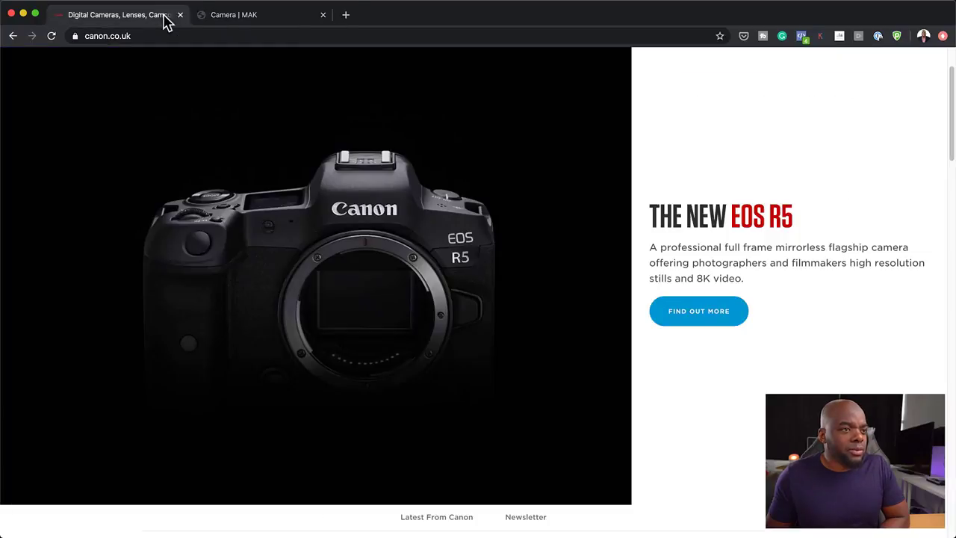
left_click(249, 21)
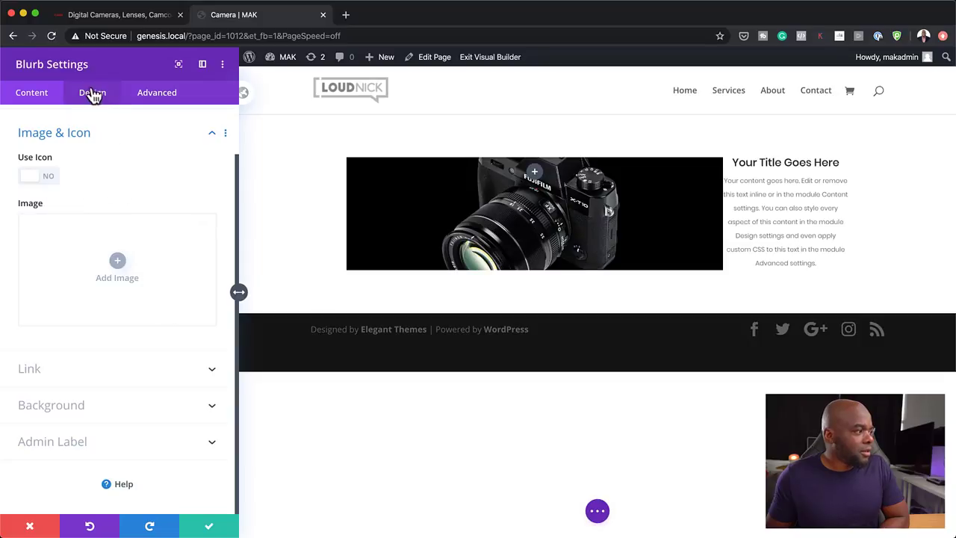
scroll(85, 165, "up", 2)
left_click(79, 150)
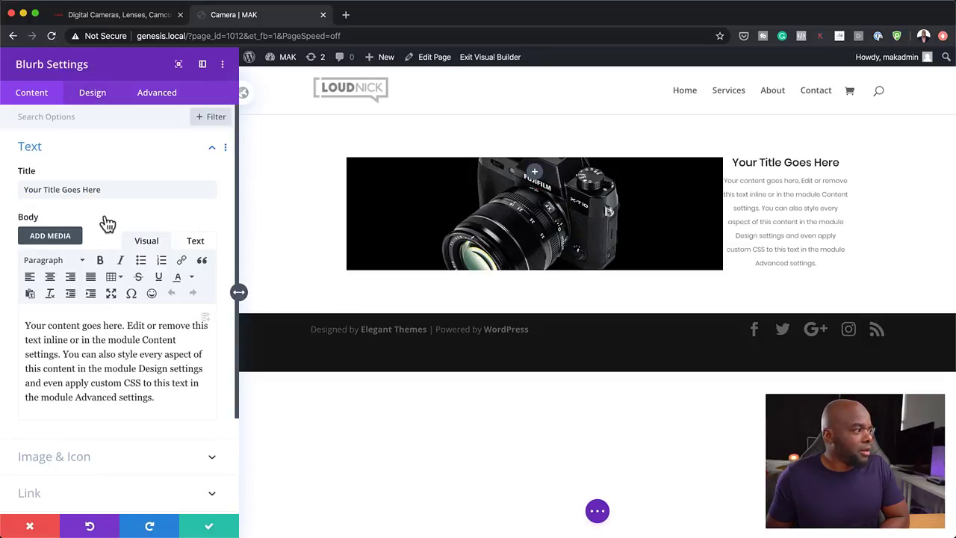
triple_click(116, 191)
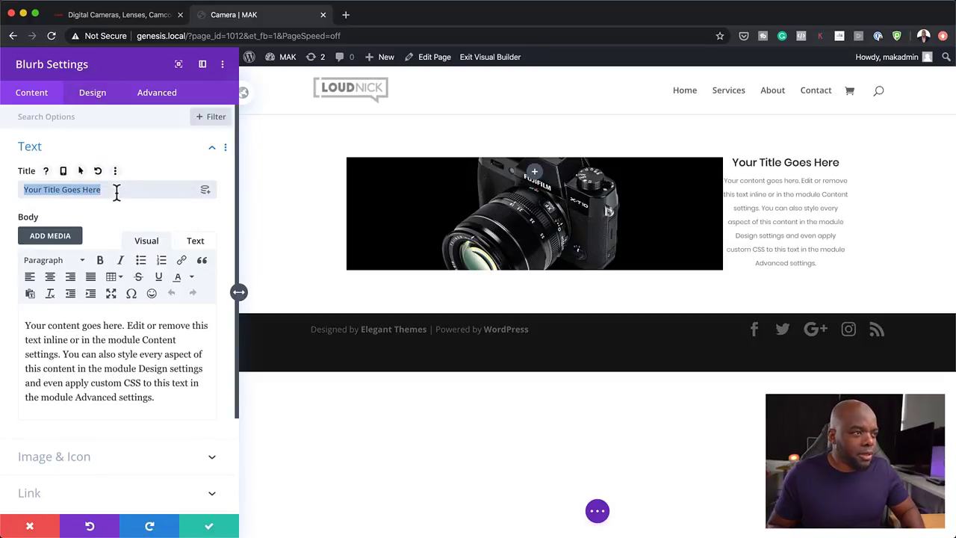
type("THE NEW")
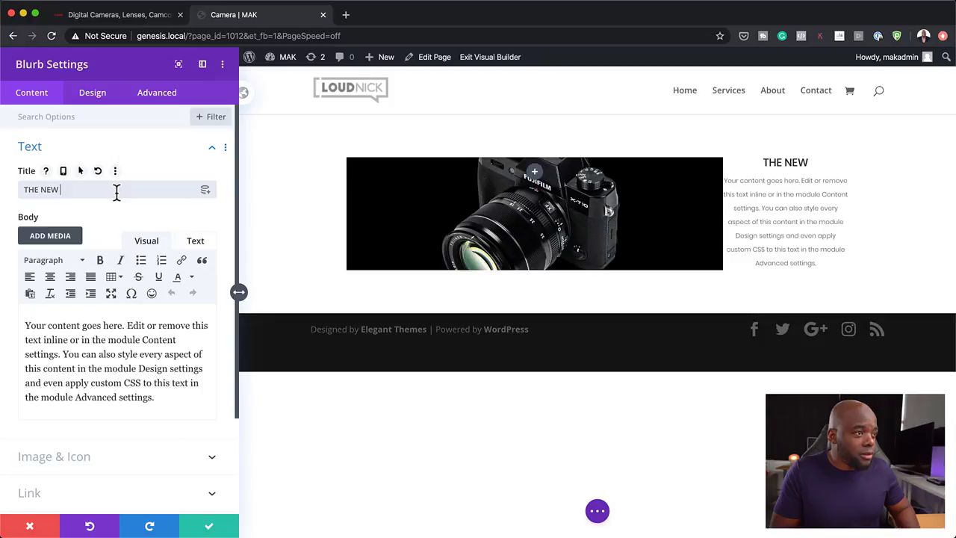
type(" FU")
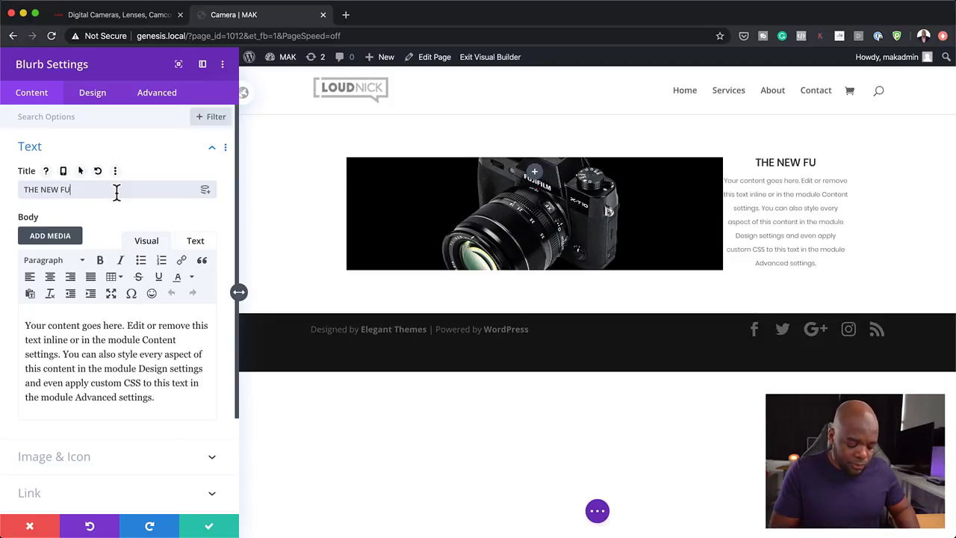
type("JI")
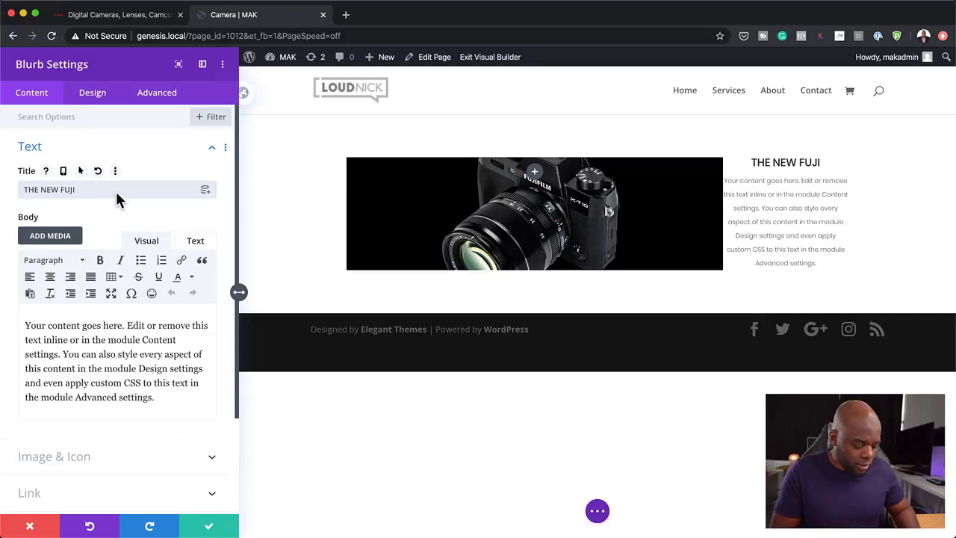
type(" XT")
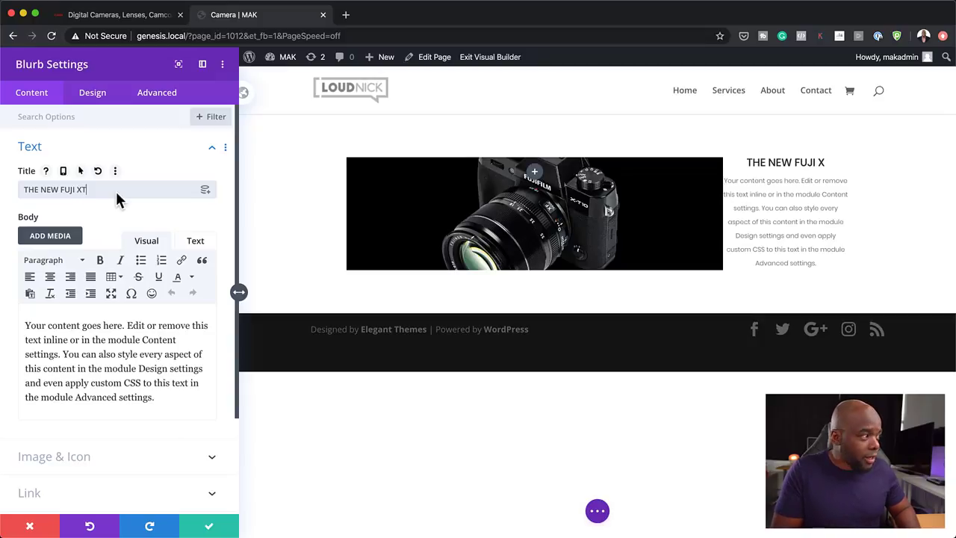
type("10")
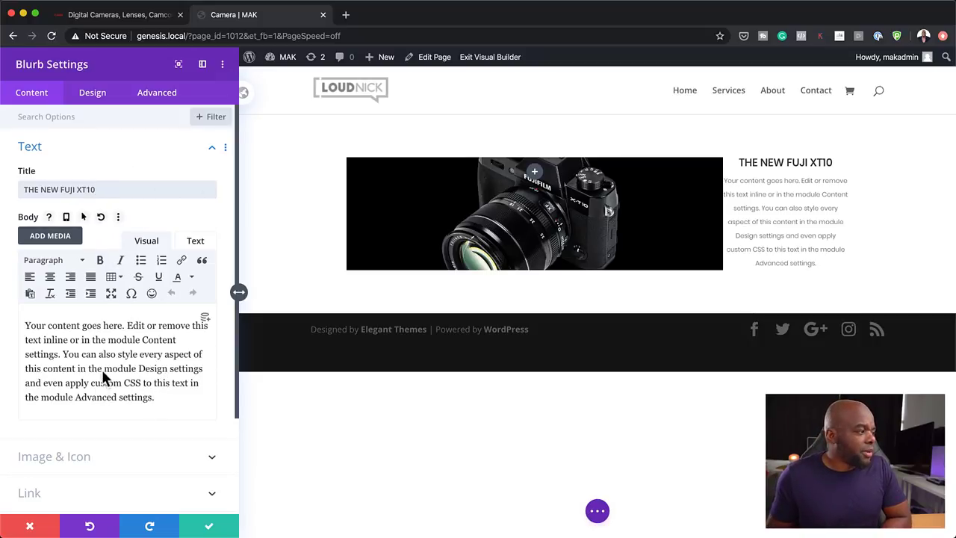
Shorten the blurb's body text so it ends at "this content in the module." and save the blurb
left_click(136, 369)
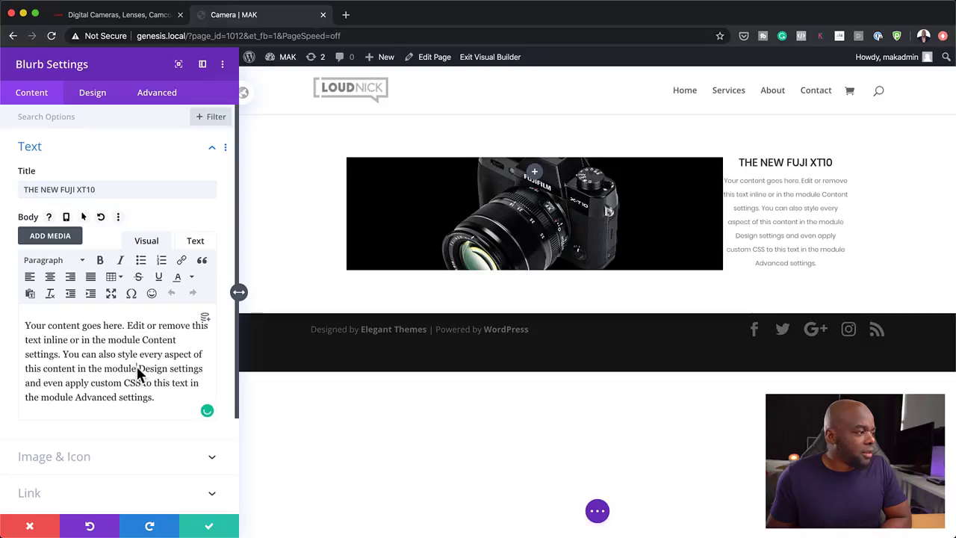
left_click_drag(137, 370, 166, 405)
key("BackSpace")
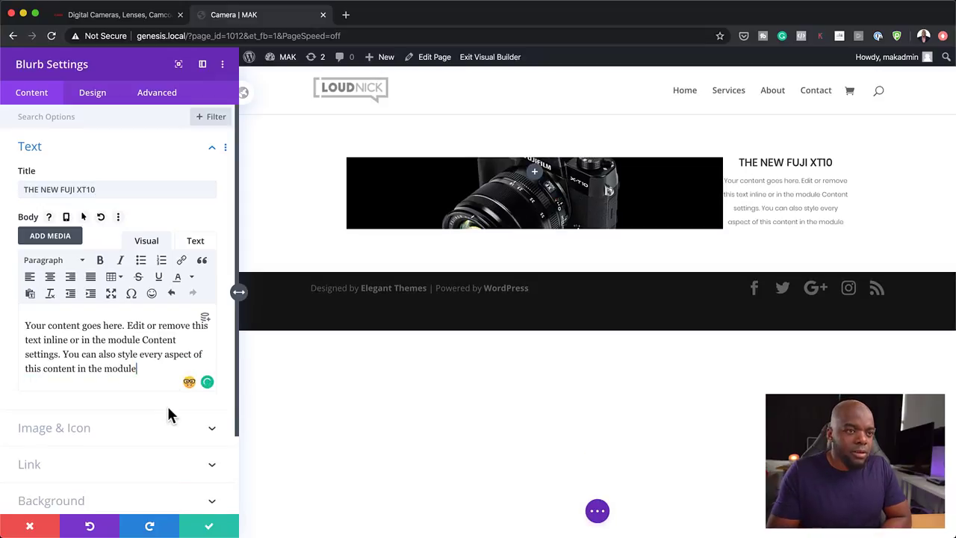
type(".")
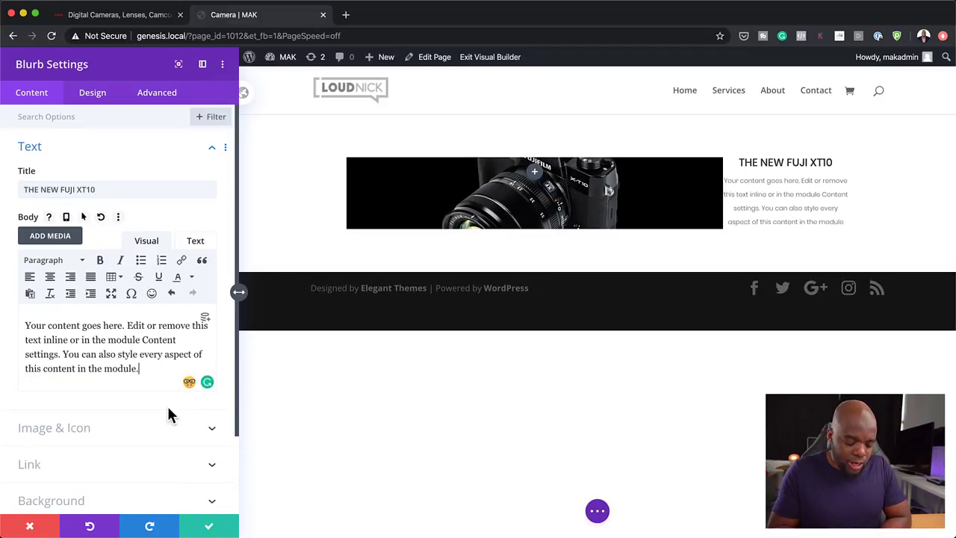
left_click(210, 525)
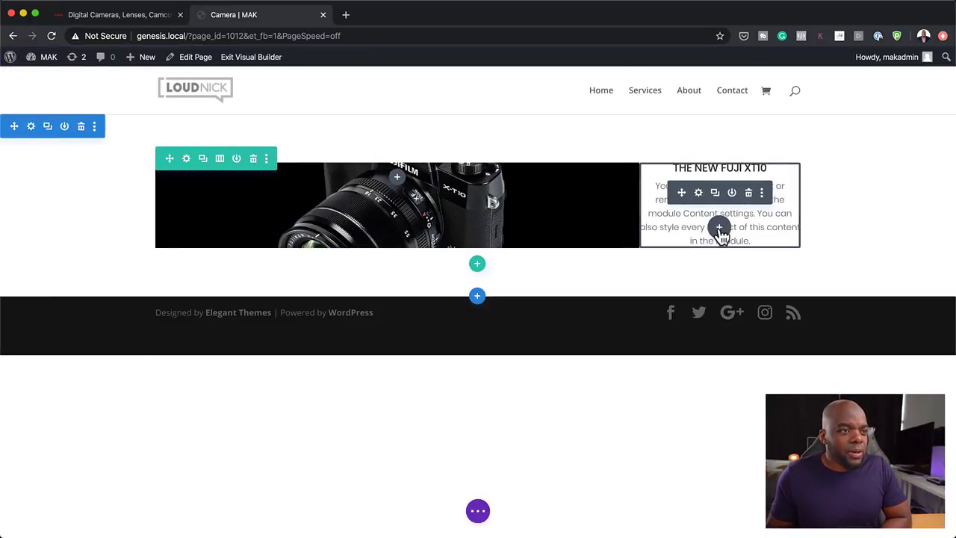
Insert a Button module below the blurb in the second column
left_click(720, 229)
type("button")
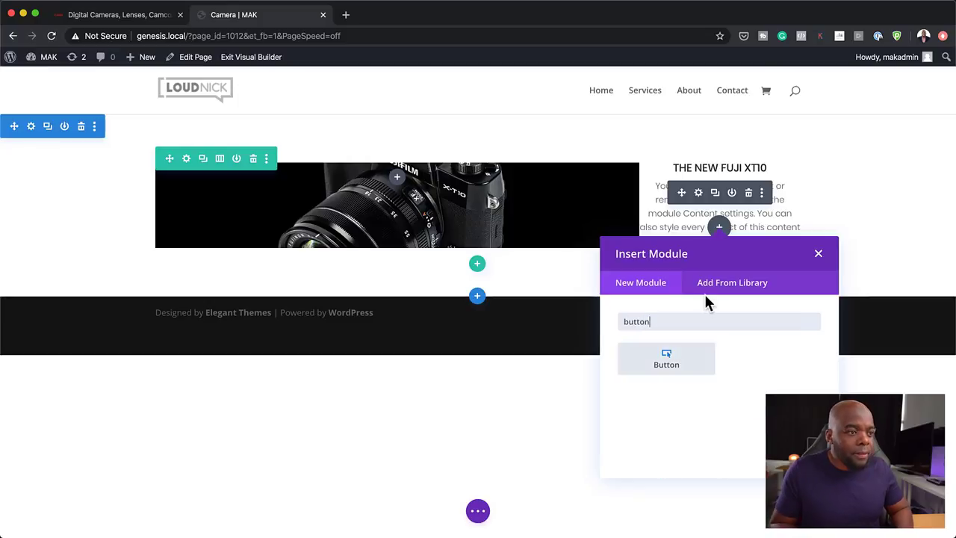
left_click(706, 359)
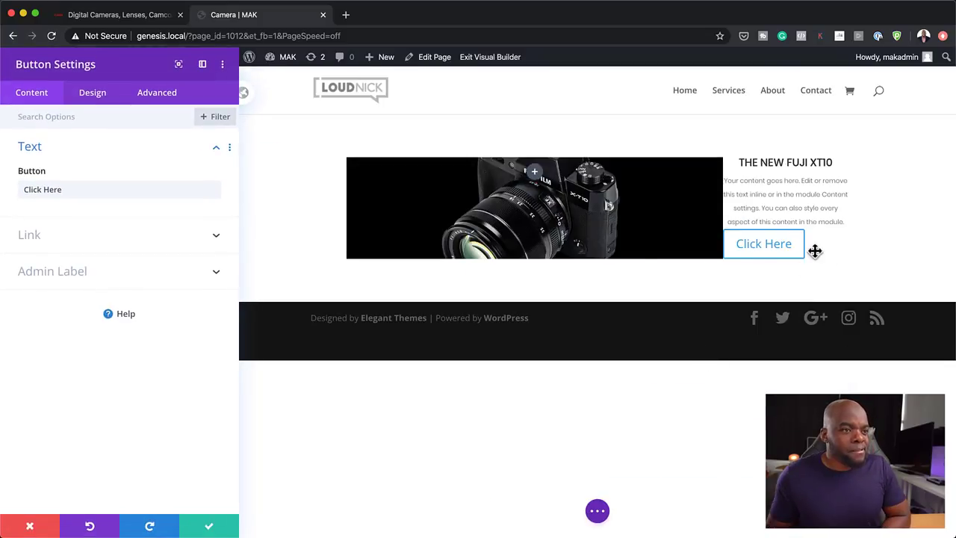
Replace the button's default text with MORE INFO
triple_click(80, 190)
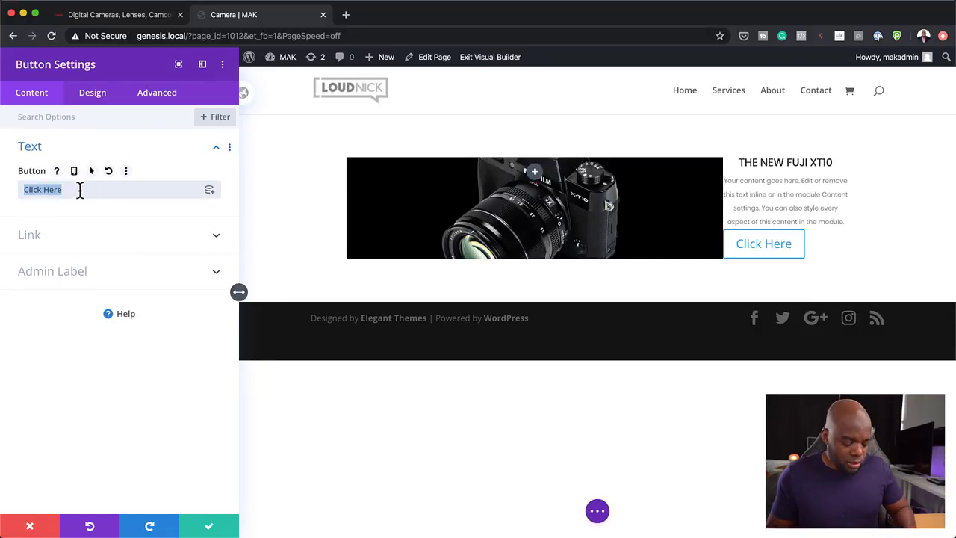
type("F")
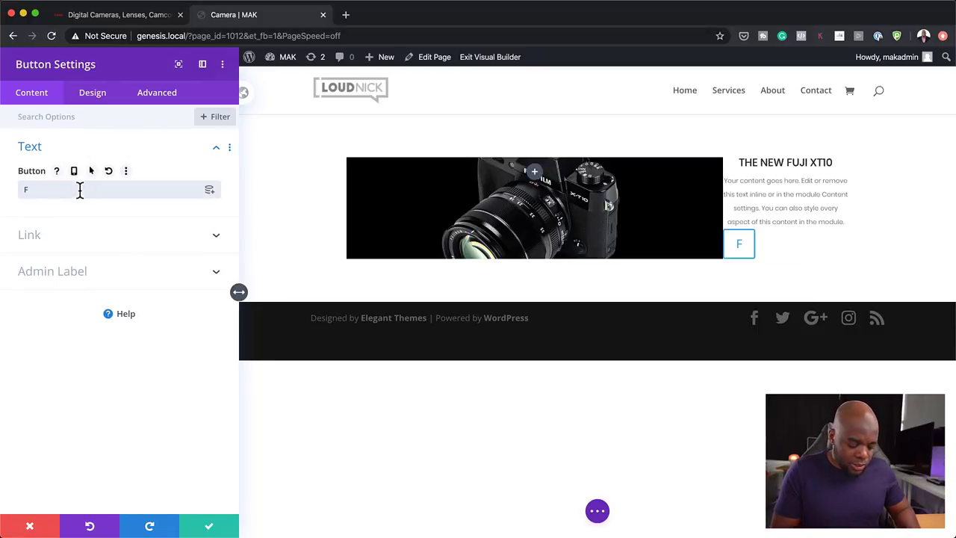
type("IND OU")
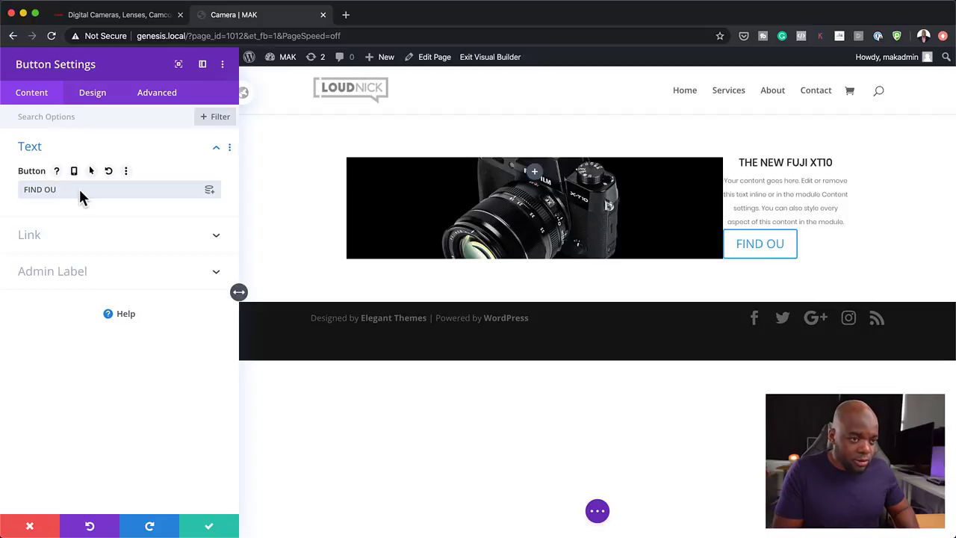
key("BackSpace")
key("BackSpace")
key("BackSpace")
key("BackSpace")
key("BackSpace")
key("BackSpace")
key("BackSpace")
type("MORE INFO")
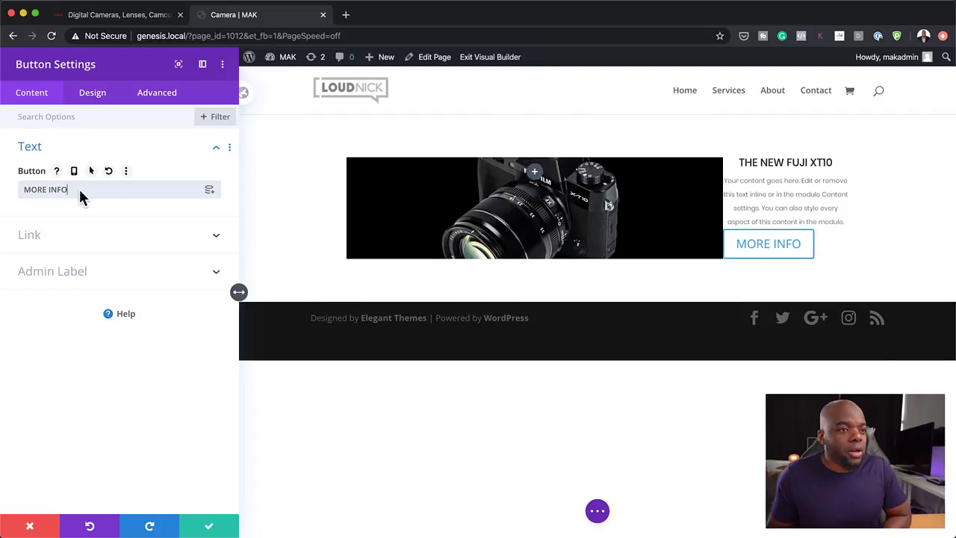
Set the button's link URL to # and save the button module
left_click(77, 244)
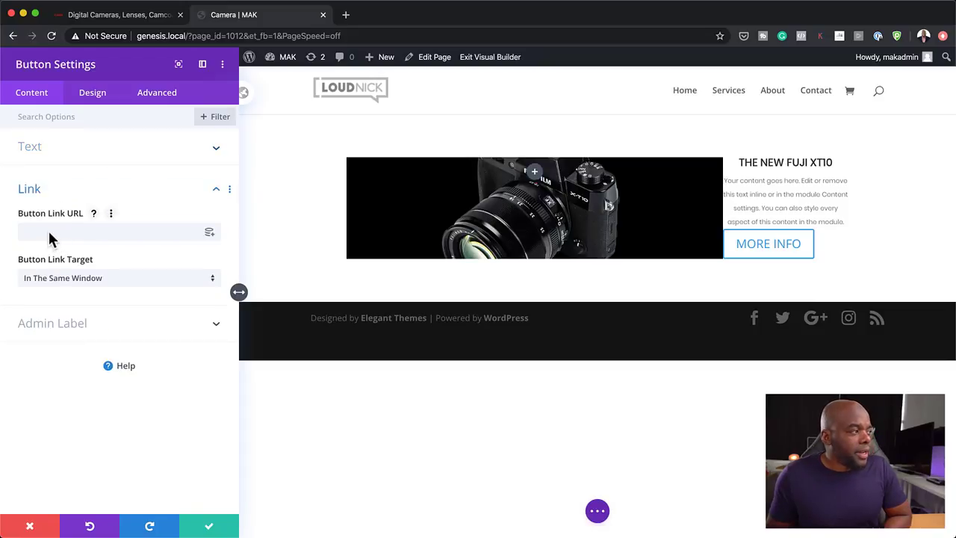
left_click(35, 228)
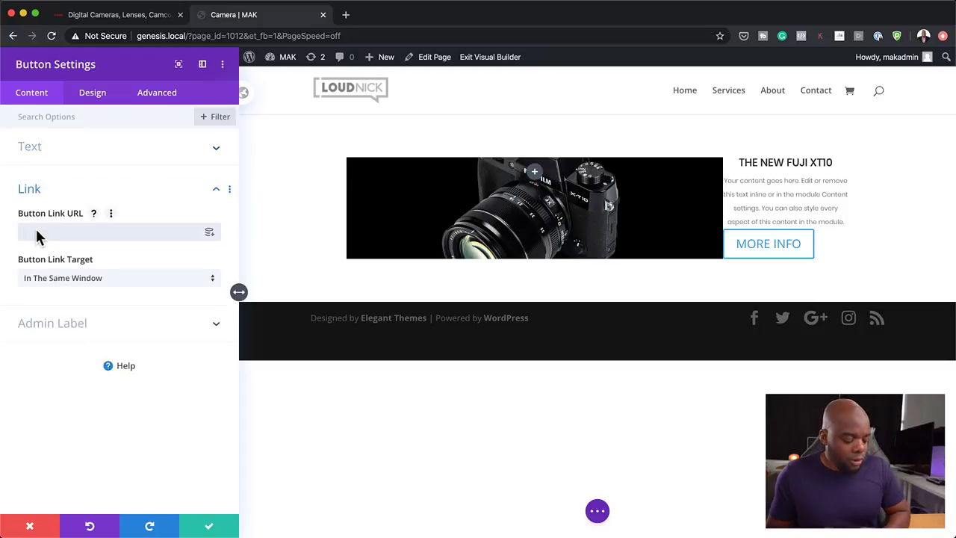
type("#")
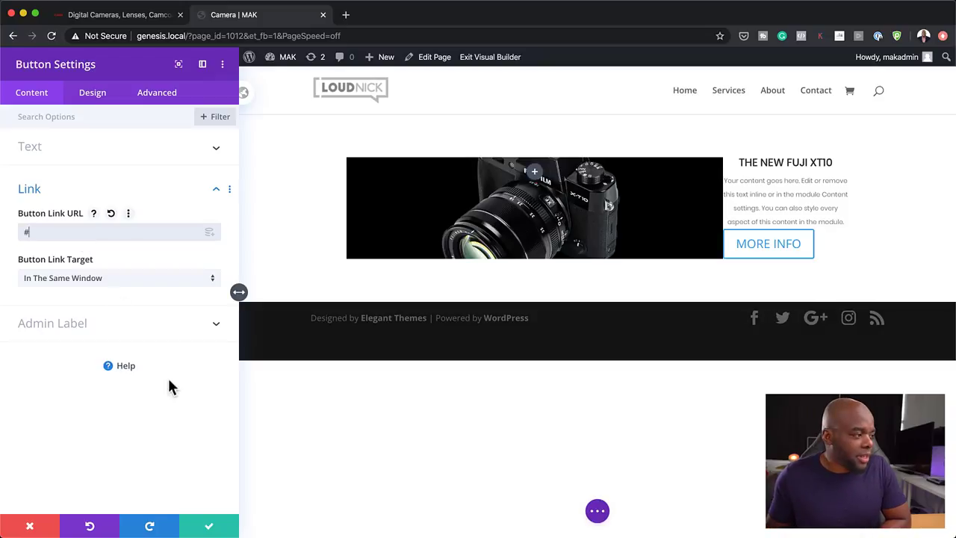
left_click(209, 526)
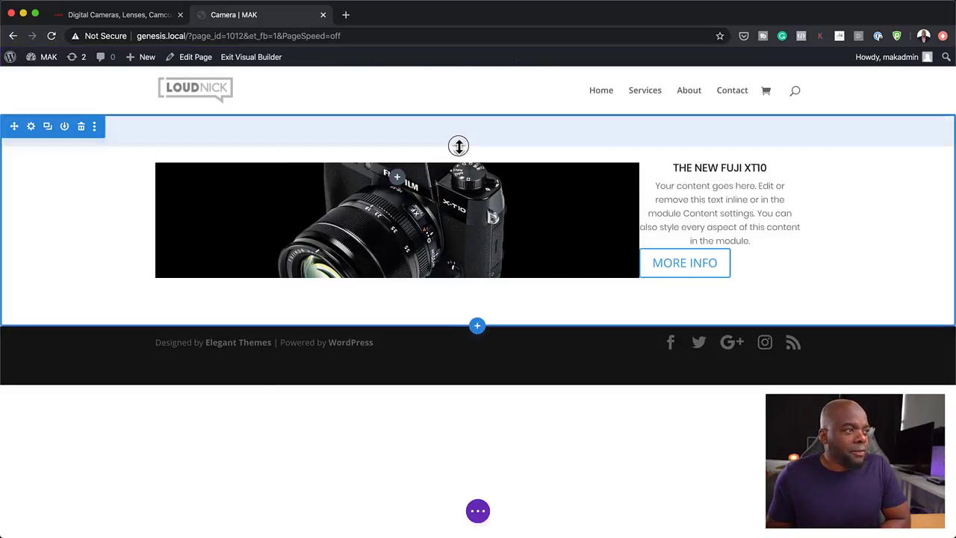
Set the section's linked top and bottom padding to 0px
left_click(31, 128)
left_click(93, 96)
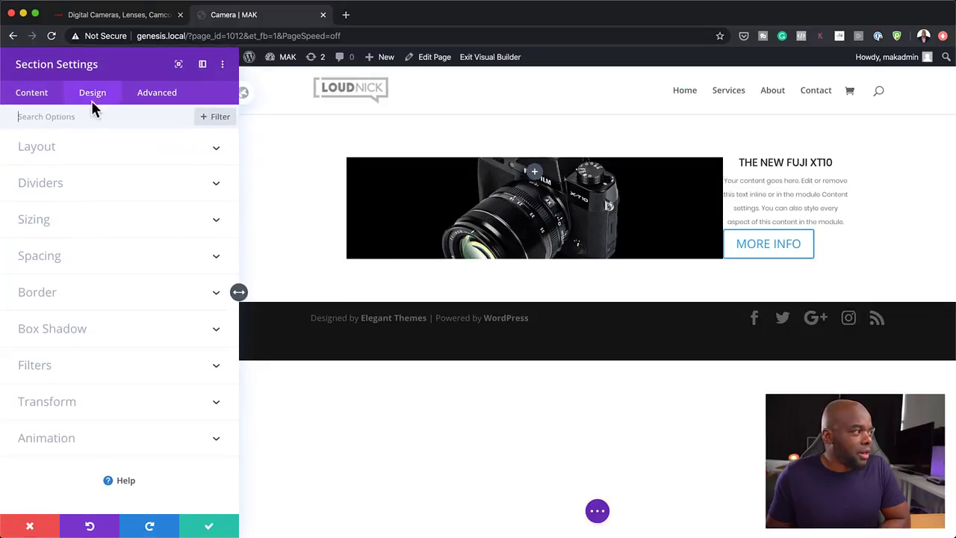
left_click(48, 259)
left_click(37, 237)
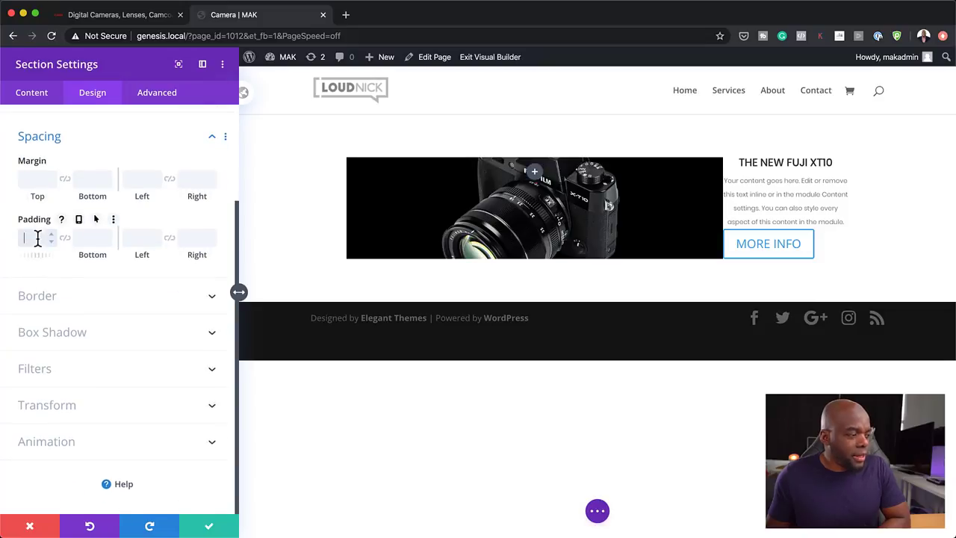
type("0")
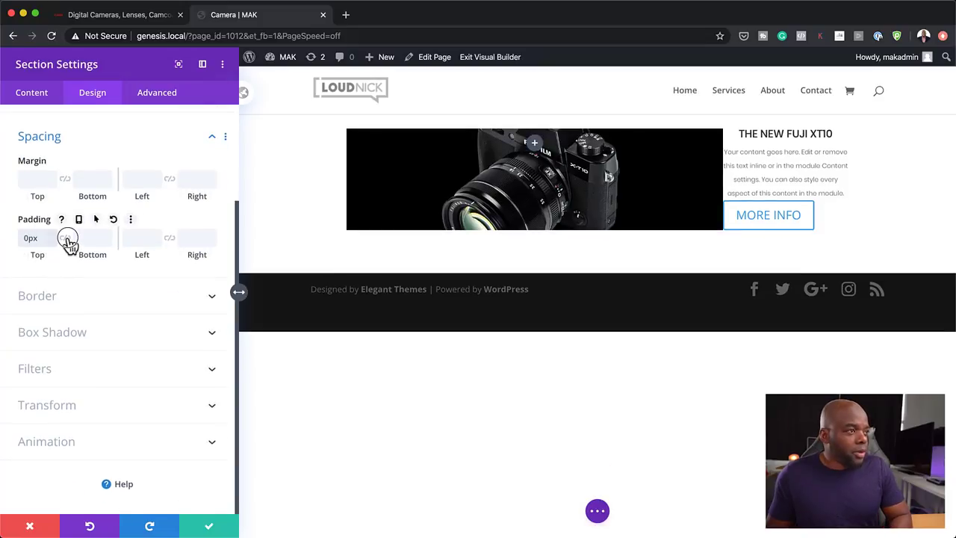
left_click(66, 238)
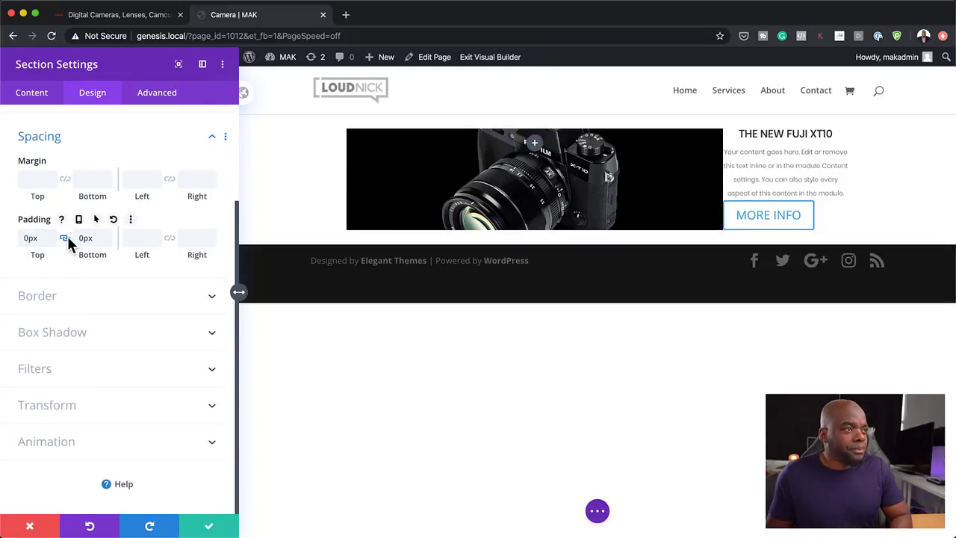
Set the section's linked top and bottom margin to 0px and save the section settings
left_click(27, 178)
type("0")
left_click(65, 179)
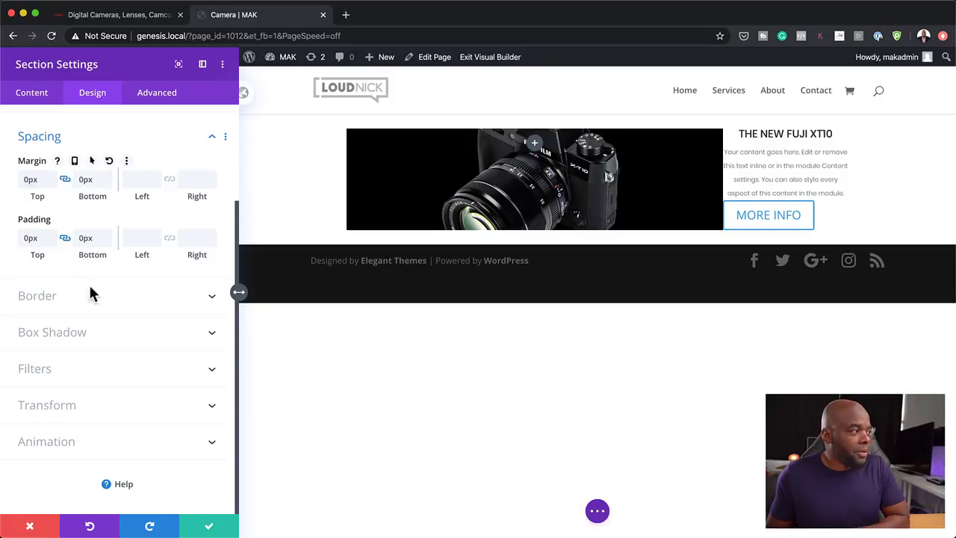
left_click(210, 527)
Set both the width and the max width of the row to 100%
mouse_move(188, 135)
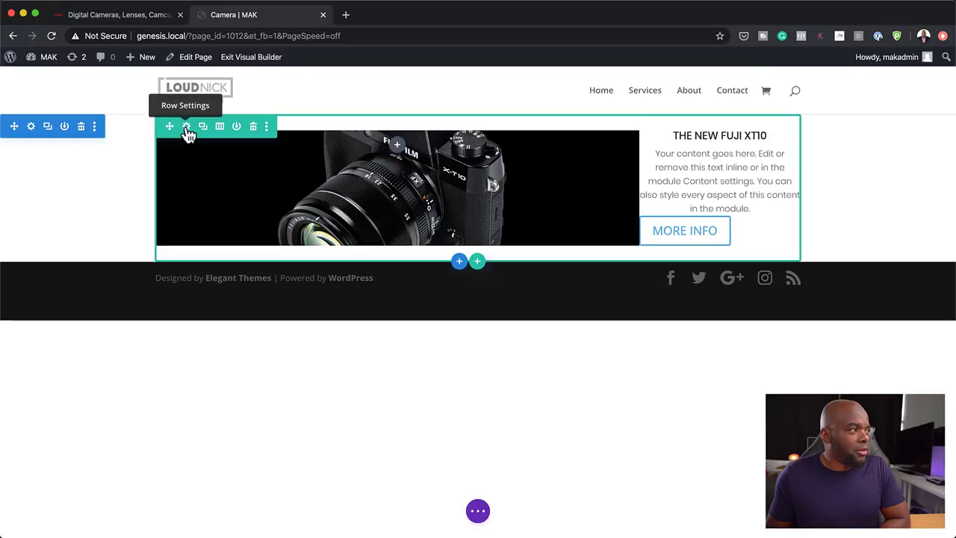
left_click(186, 132)
left_click(92, 97)
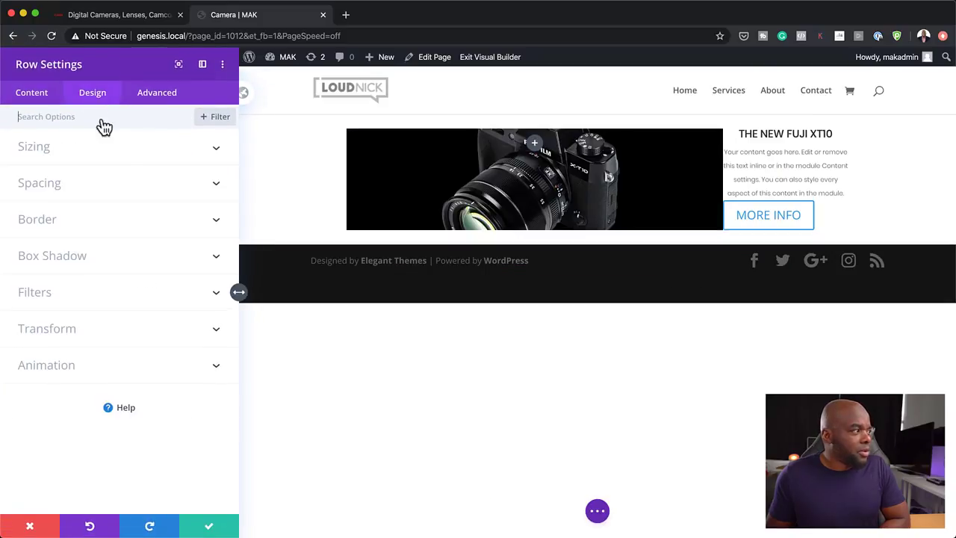
left_click(46, 150)
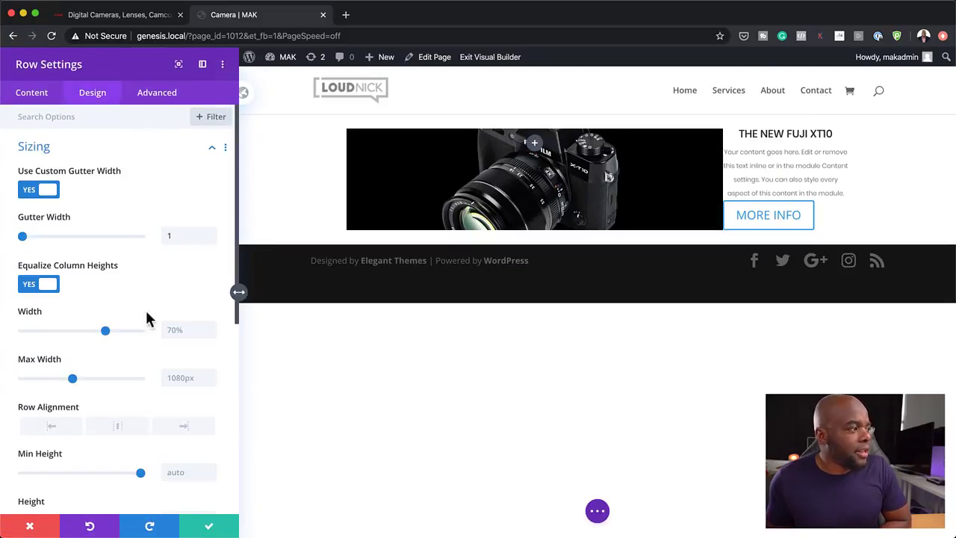
left_click_drag(102, 334, 156, 340)
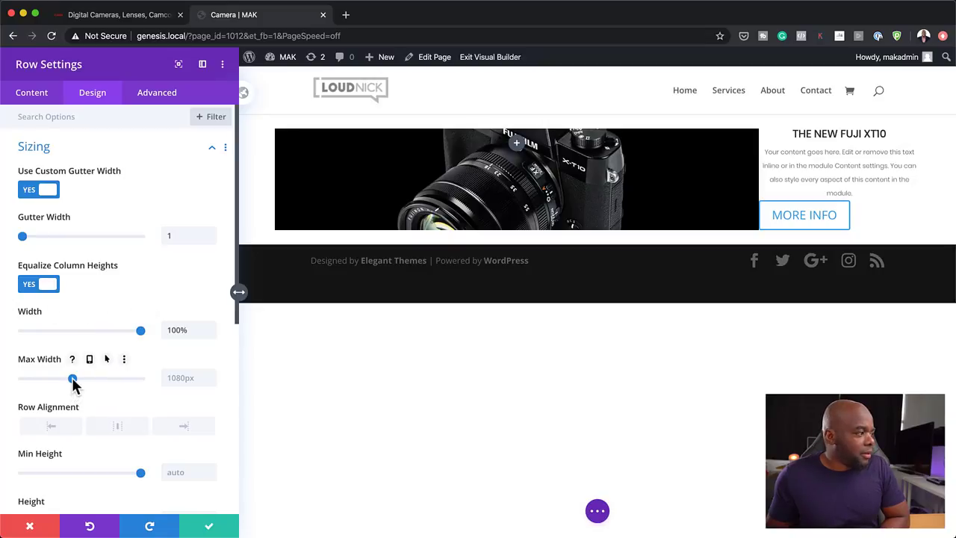
left_click(193, 379)
type("100%")
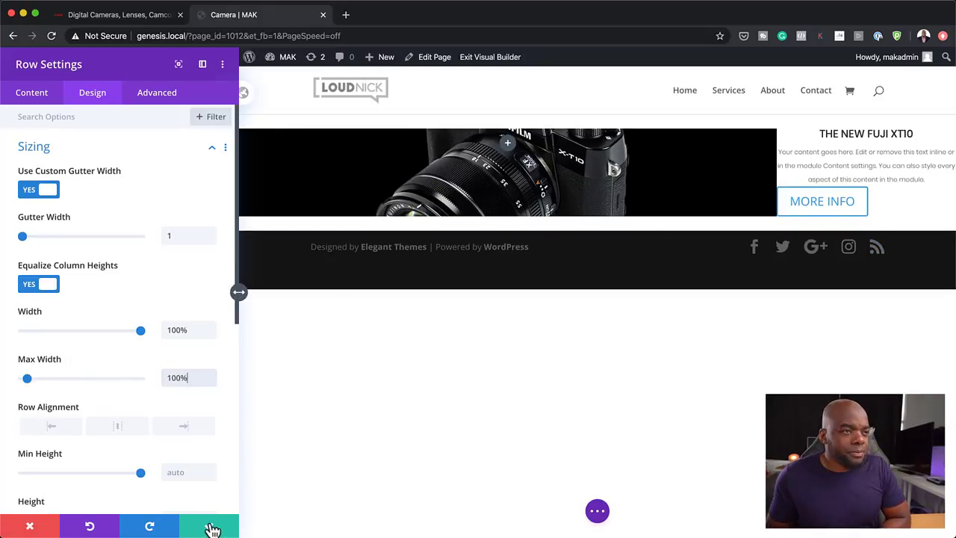
Give the row's second column linked left and right padding of 3%, and save the column and row settings
left_click(33, 96)
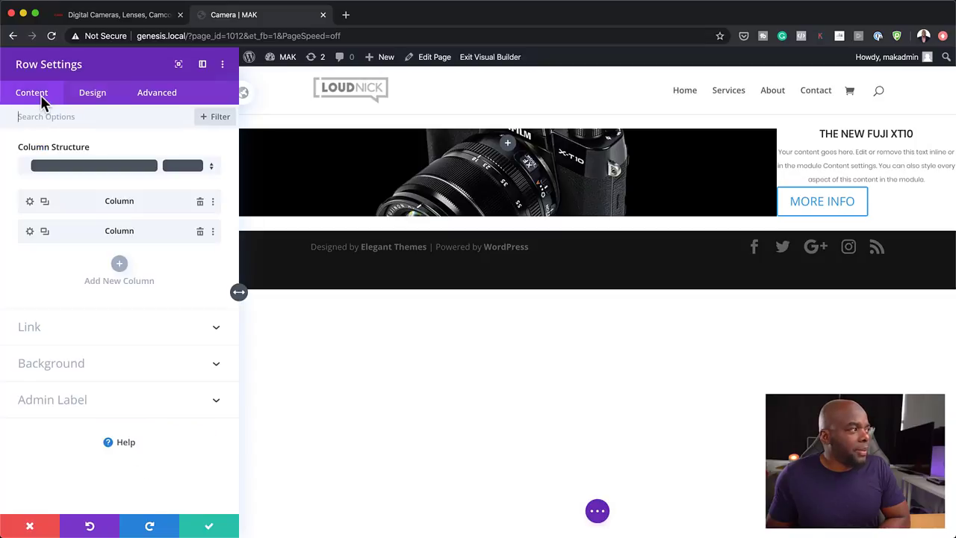
left_click(30, 232)
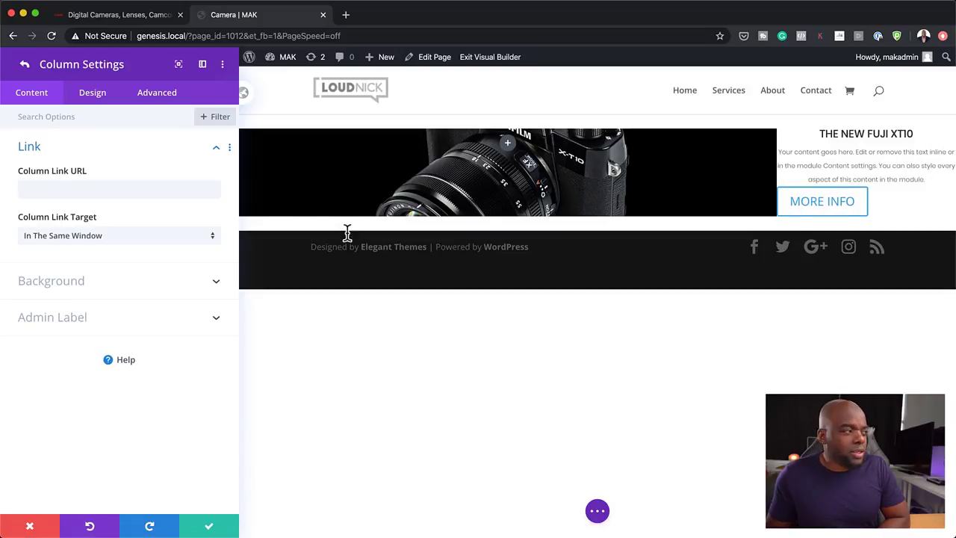
left_click(93, 95)
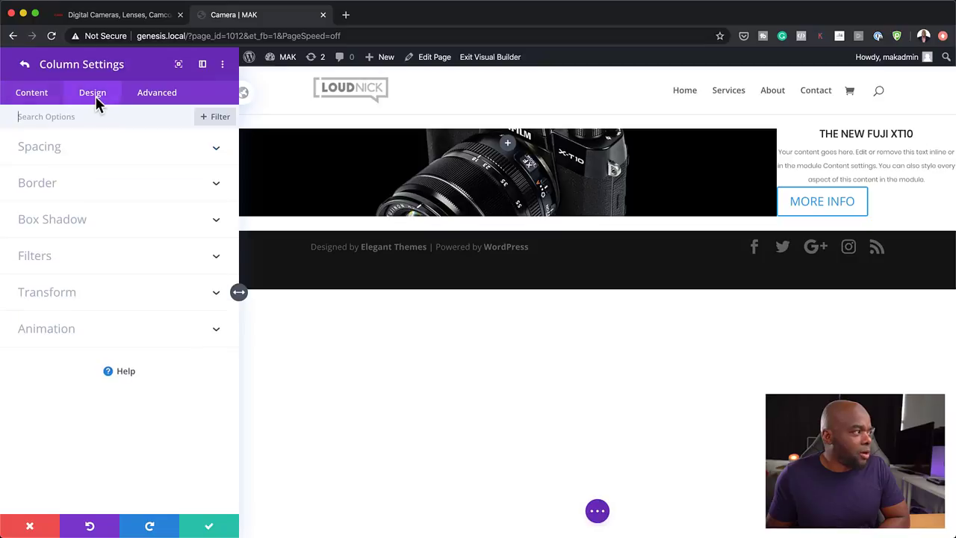
left_click(28, 148)
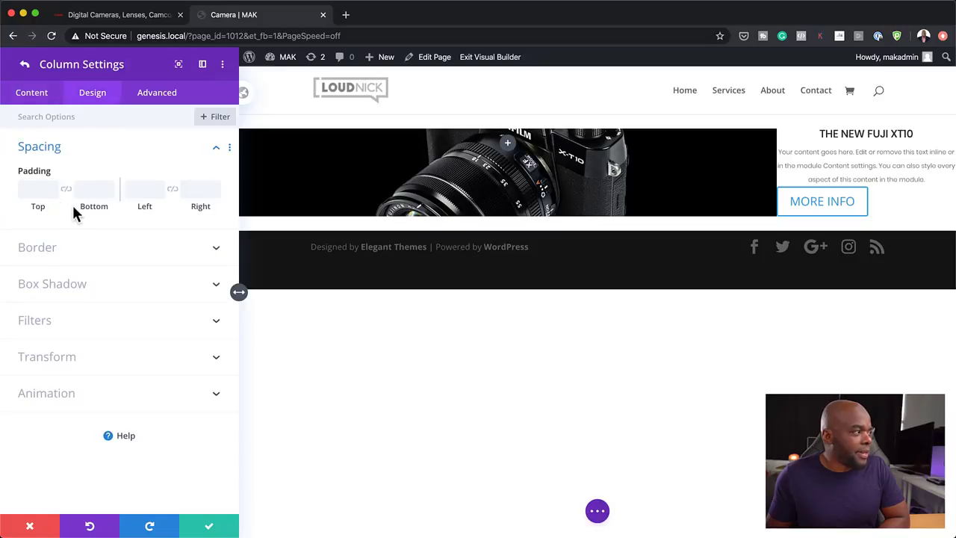
left_click(142, 190)
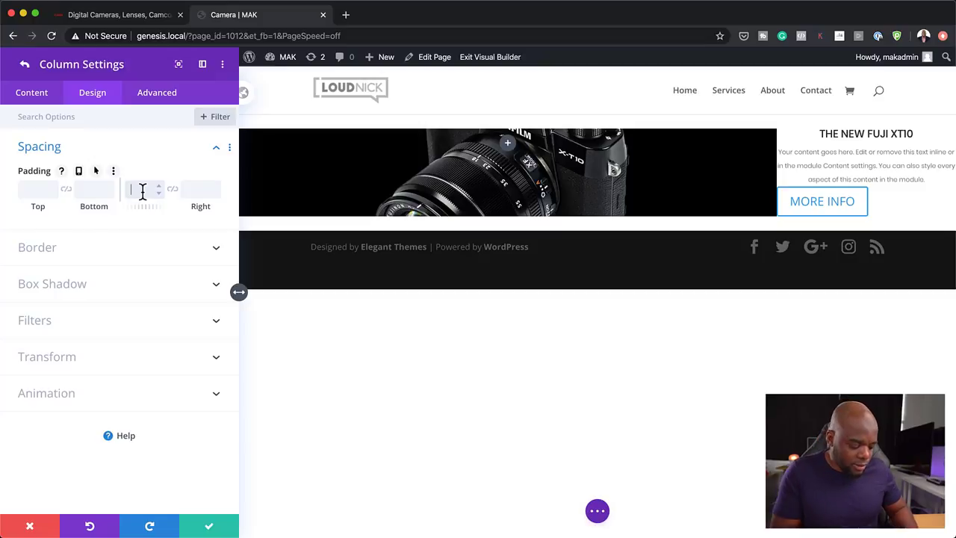
type("5%")
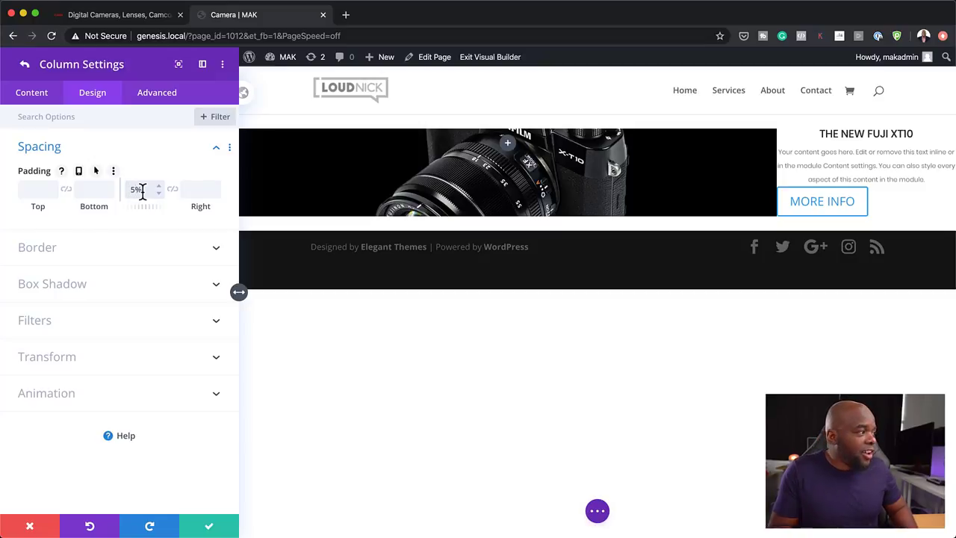
left_click(172, 191)
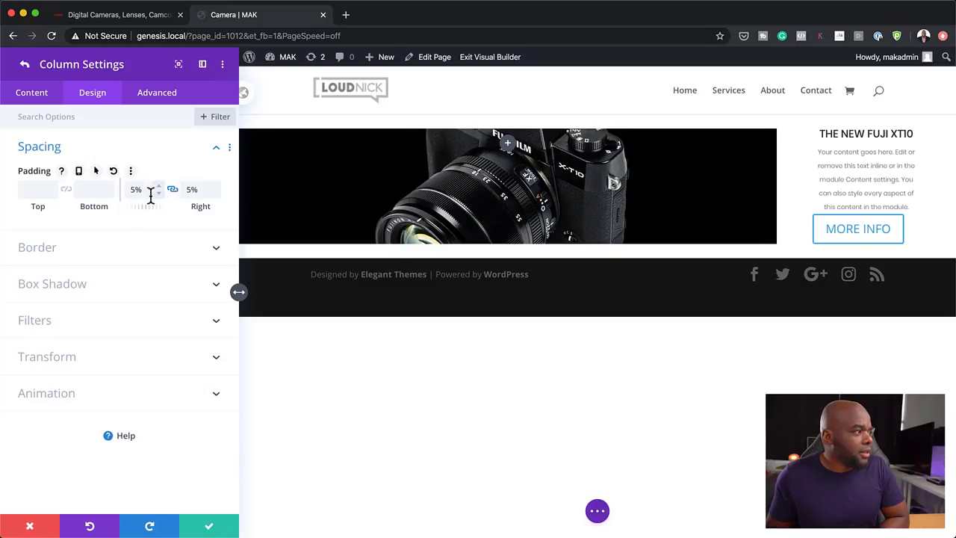
left_click(158, 193)
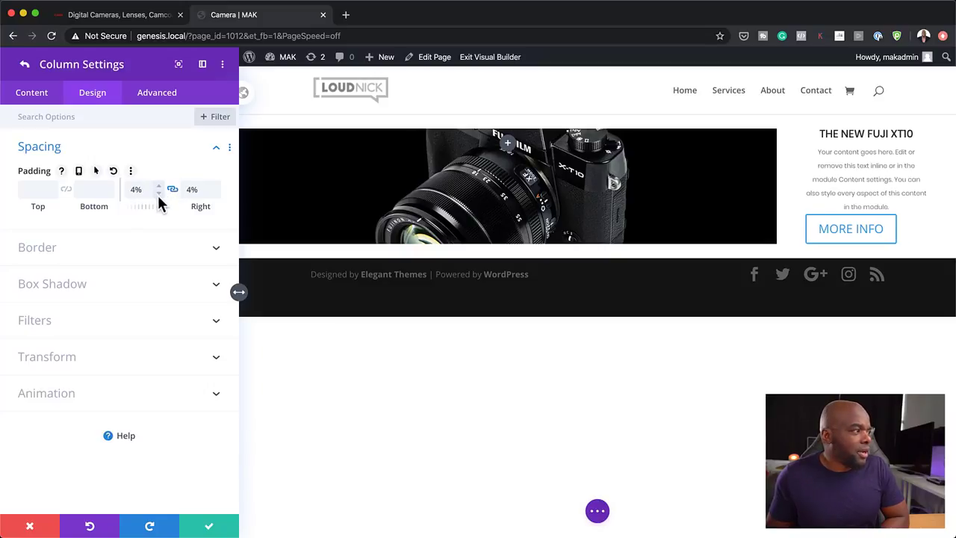
left_click(159, 200)
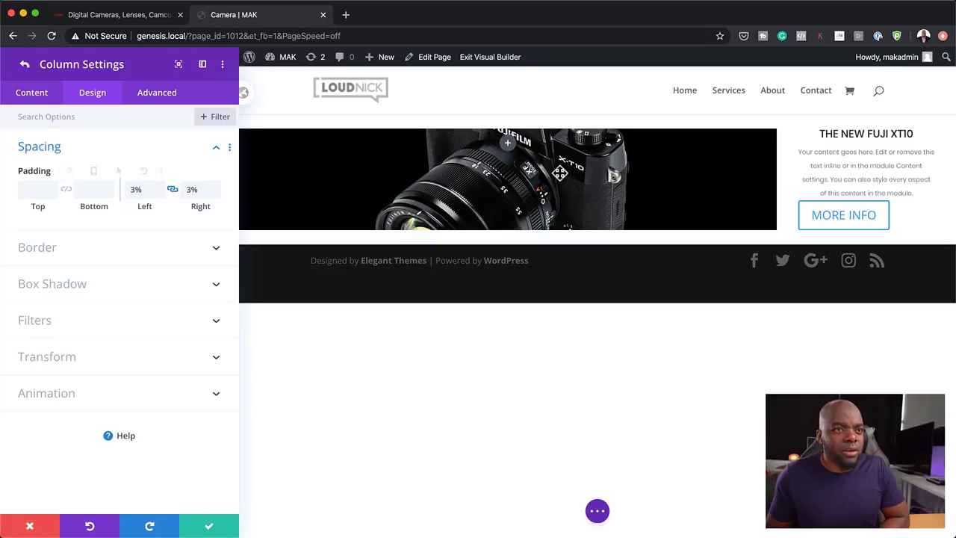
left_click(209, 527)
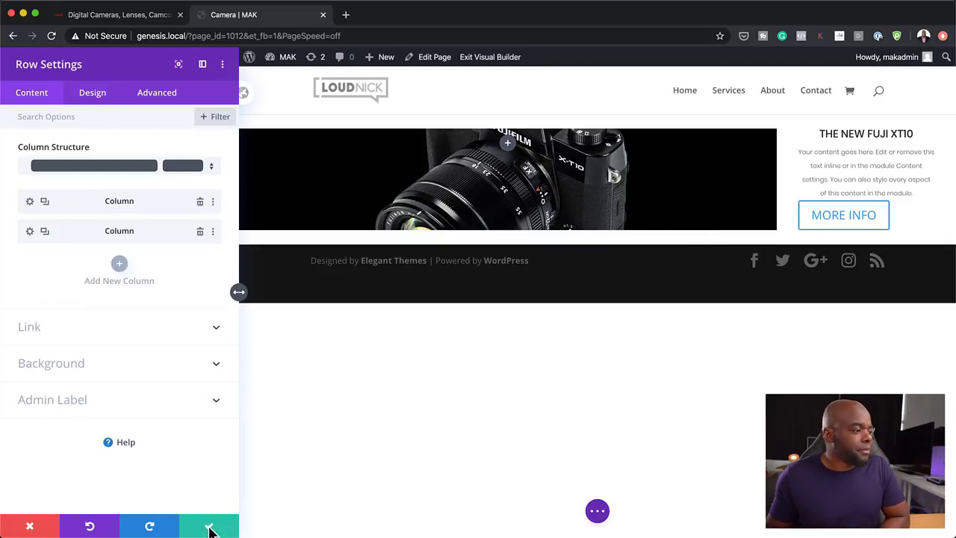
left_click(210, 527)
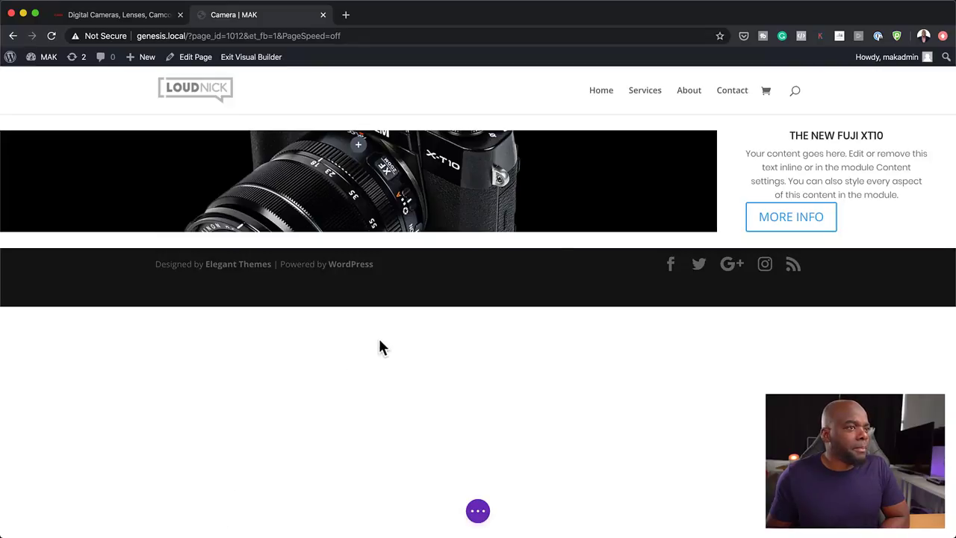
Insert a Divider module in the first column over the camera image and turn off its visible line
left_click(357, 146)
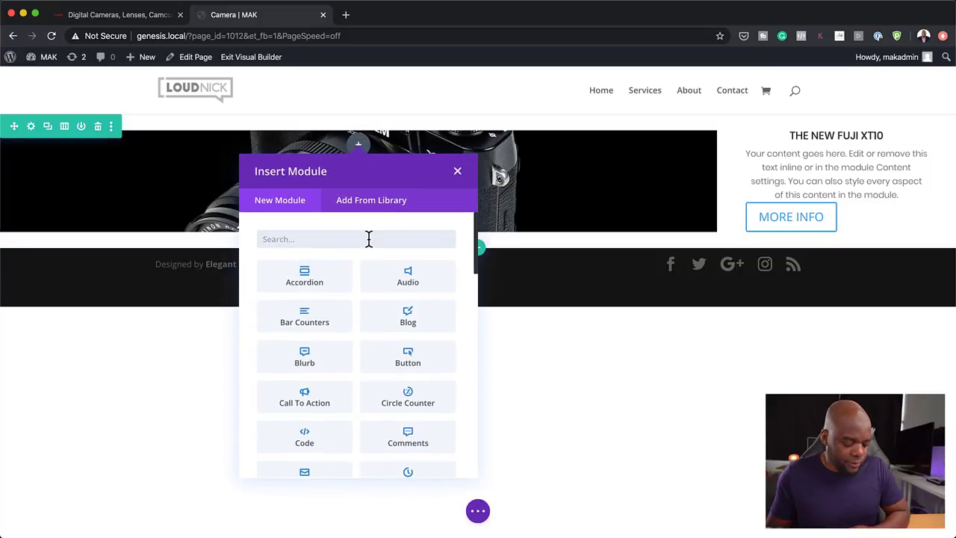
type("divi")
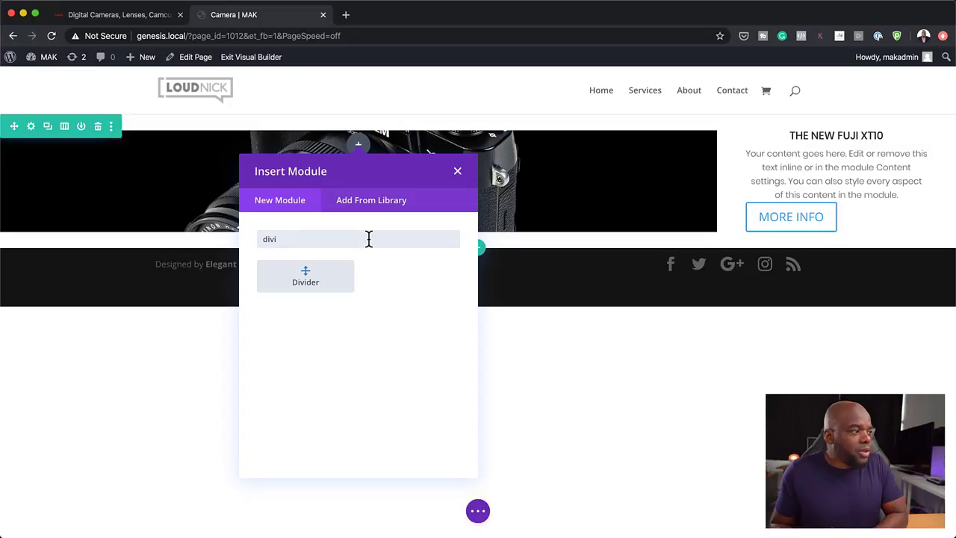
left_click(322, 280)
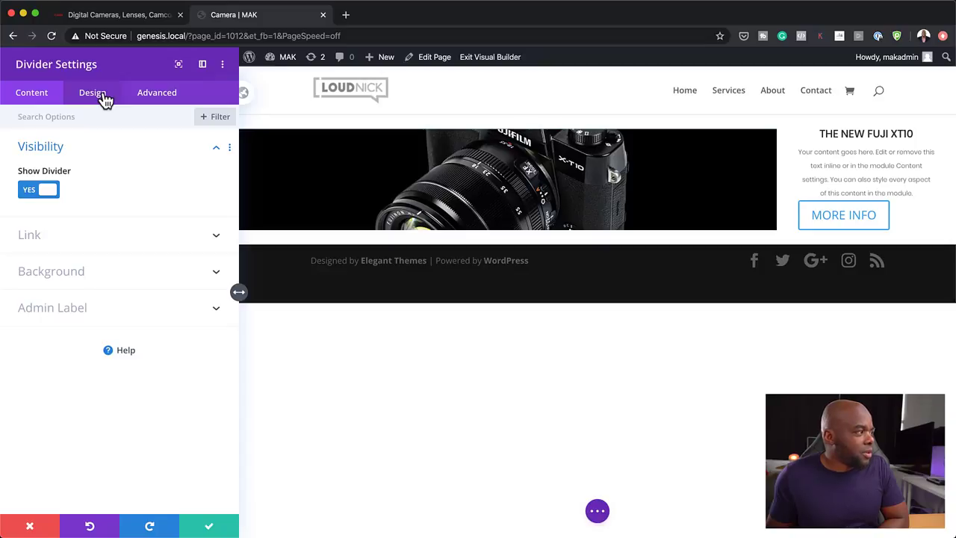
left_click(33, 191)
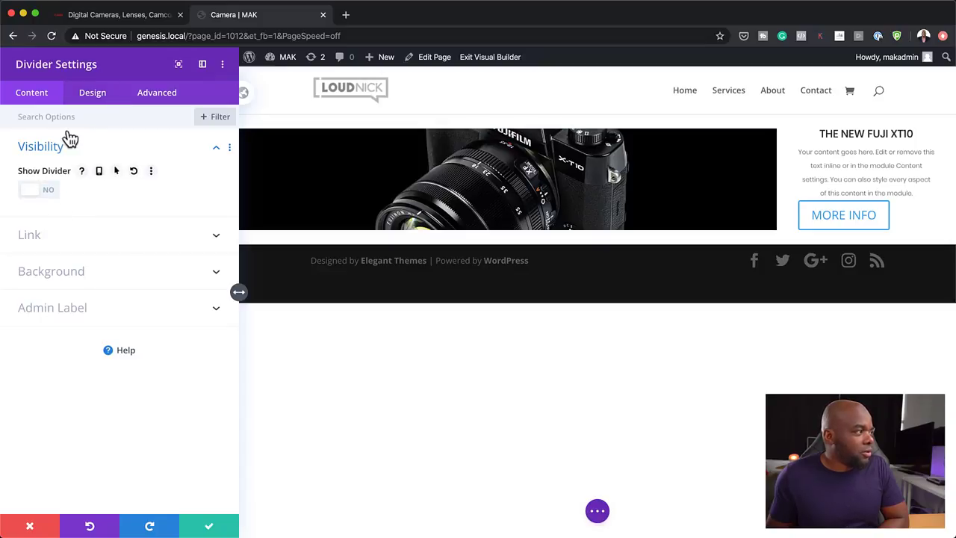
Set the divider module's height to about 498px and save its settings
left_click(95, 98)
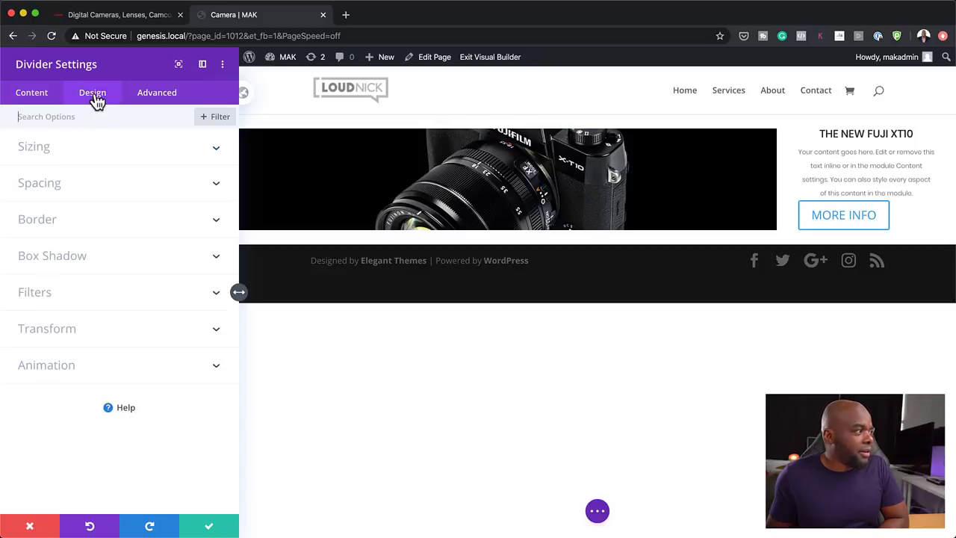
left_click(52, 187)
scroll(82, 146, "up", 2)
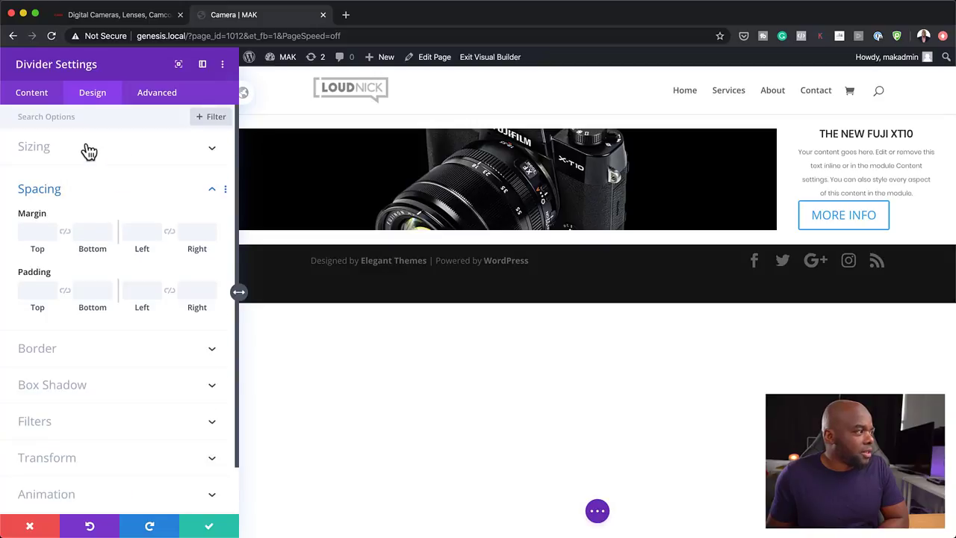
left_click(88, 152)
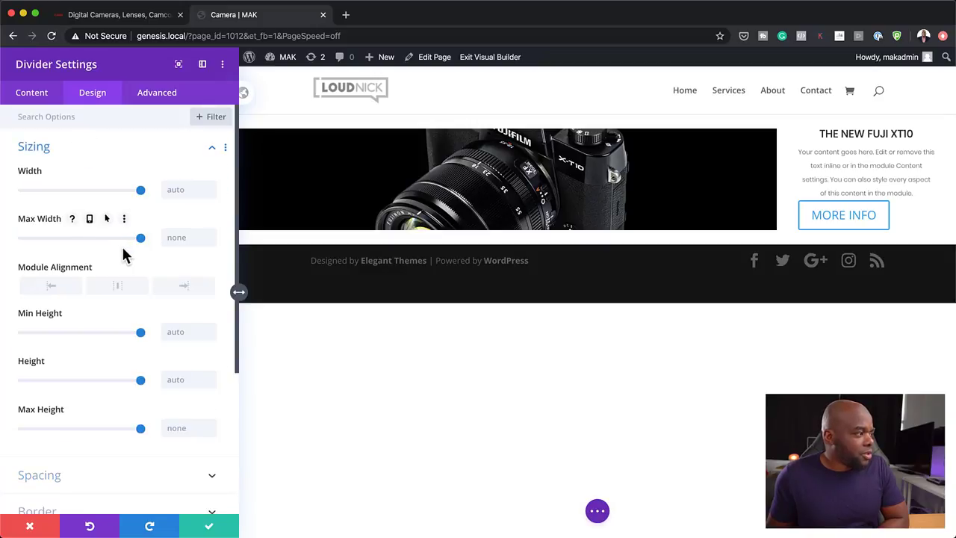
scroll(124, 399, "down", 2)
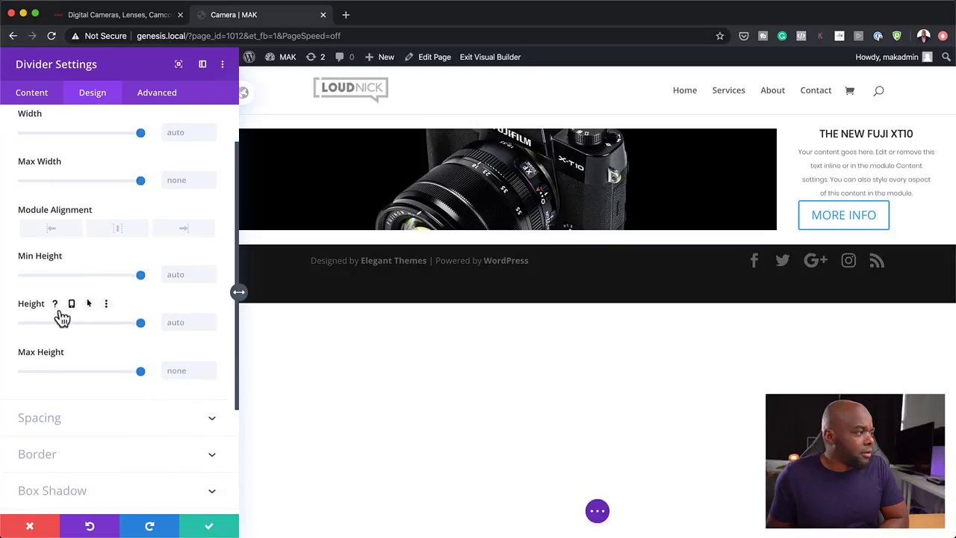
left_click_drag(141, 322, 77, 328)
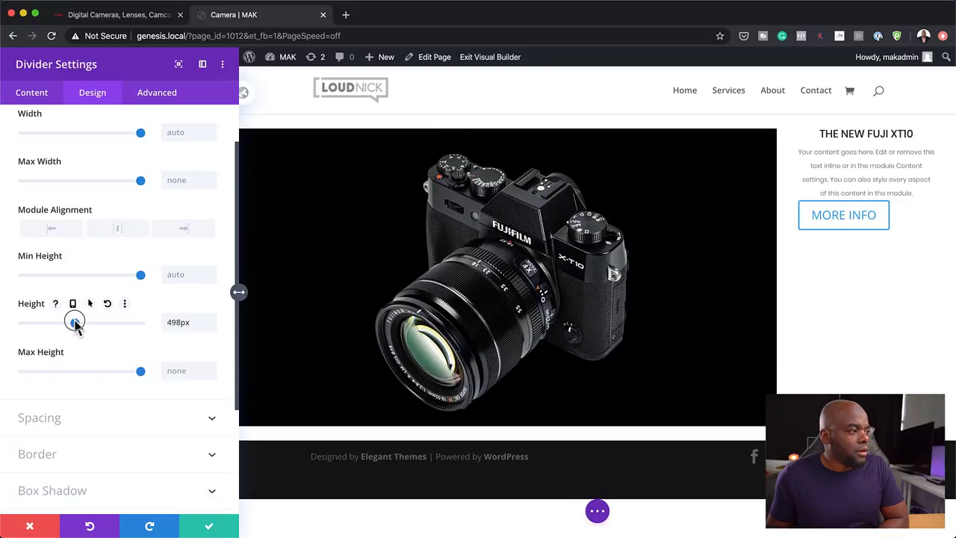
left_click(209, 527)
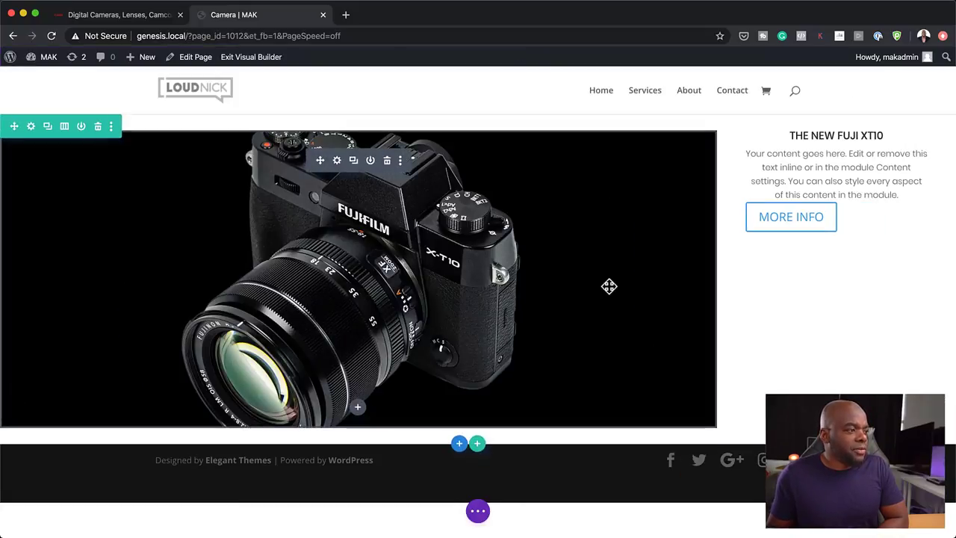
Reopen the divider module's sizing settings and set its desktop height to 560px
left_click(337, 161)
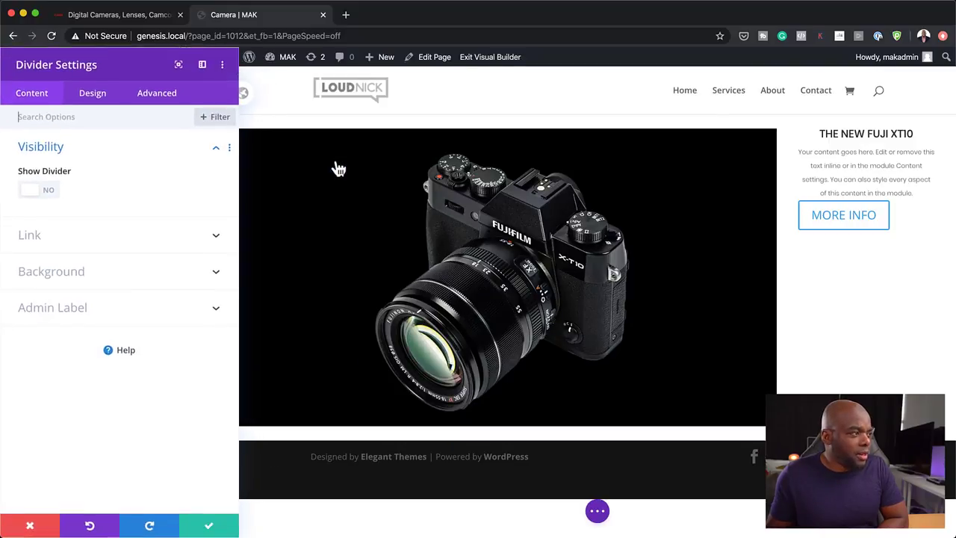
left_click(103, 102)
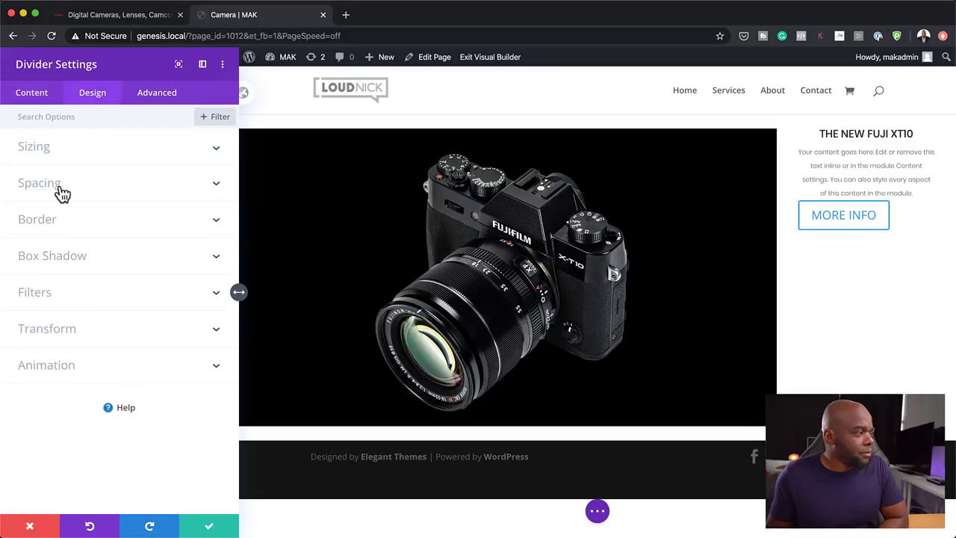
left_click(48, 152)
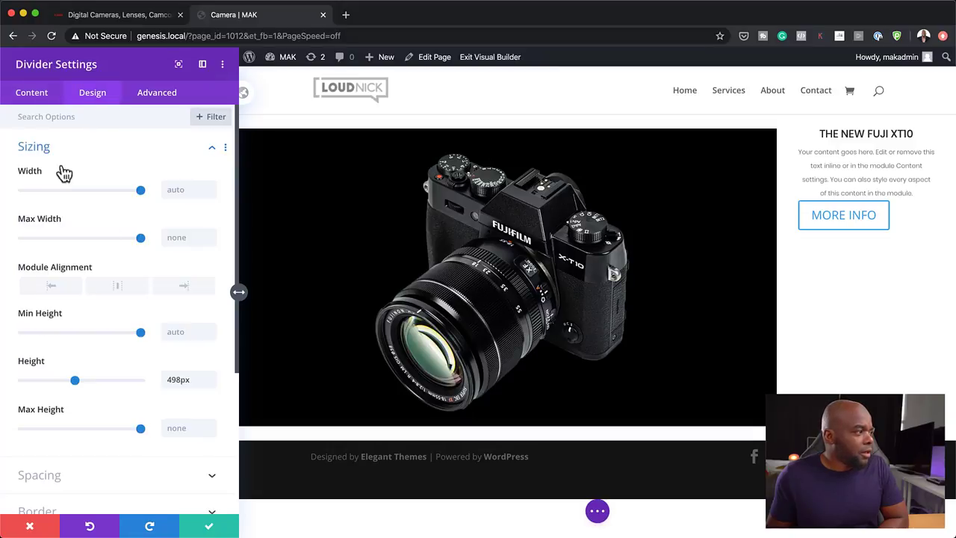
double_click(180, 379)
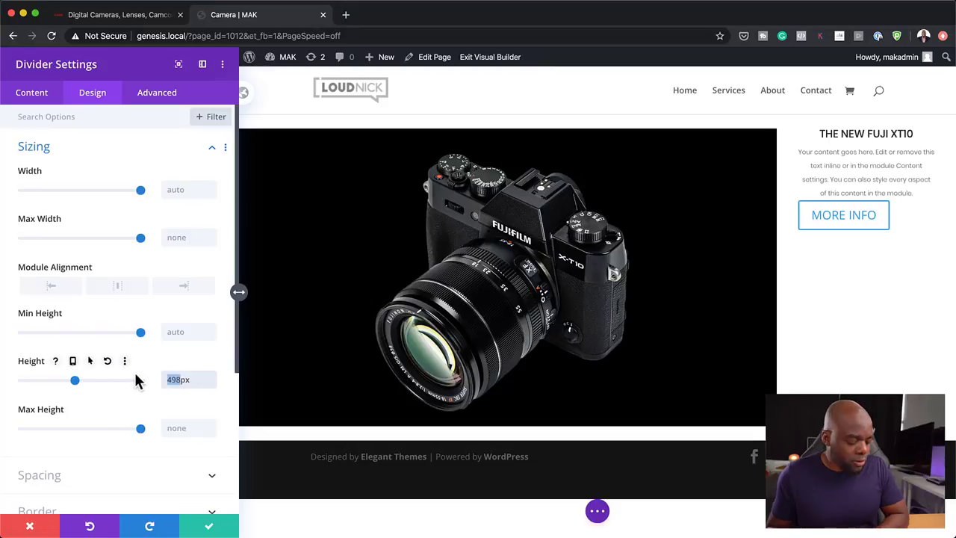
type("5px60")
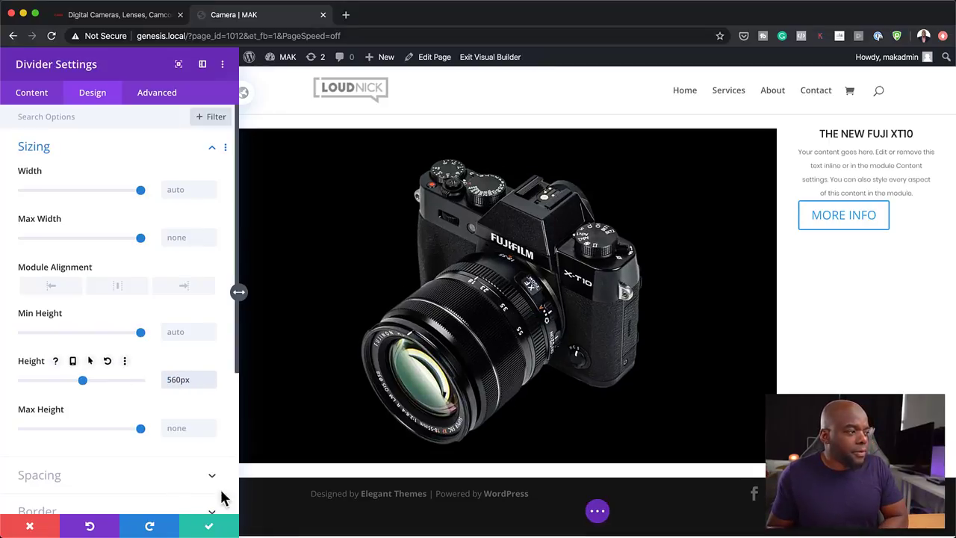
Enable responsive values for the divider's height, setting it to 500px for tablet and about 346px for phone
left_click(73, 363)
left_click(120, 386)
left_click(121, 387)
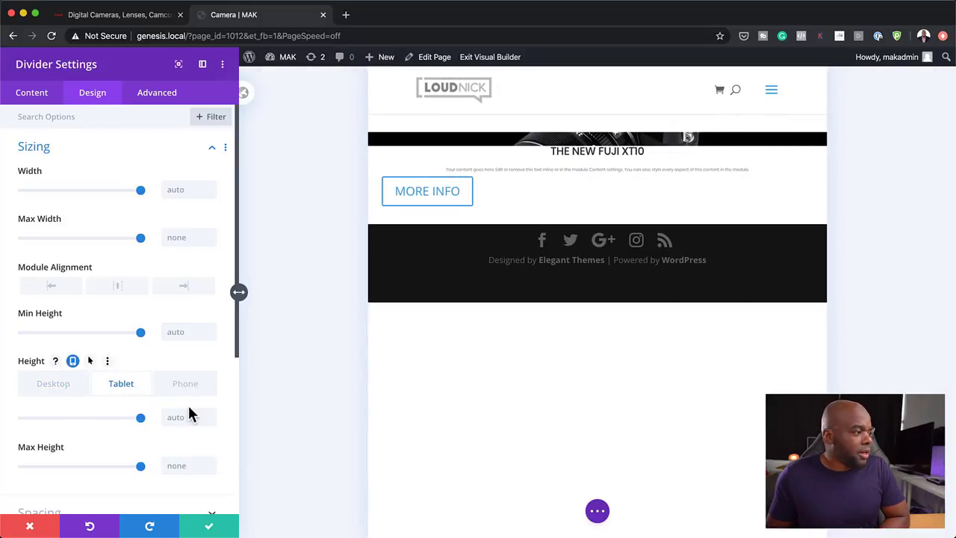
left_click_drag(141, 424, 77, 432)
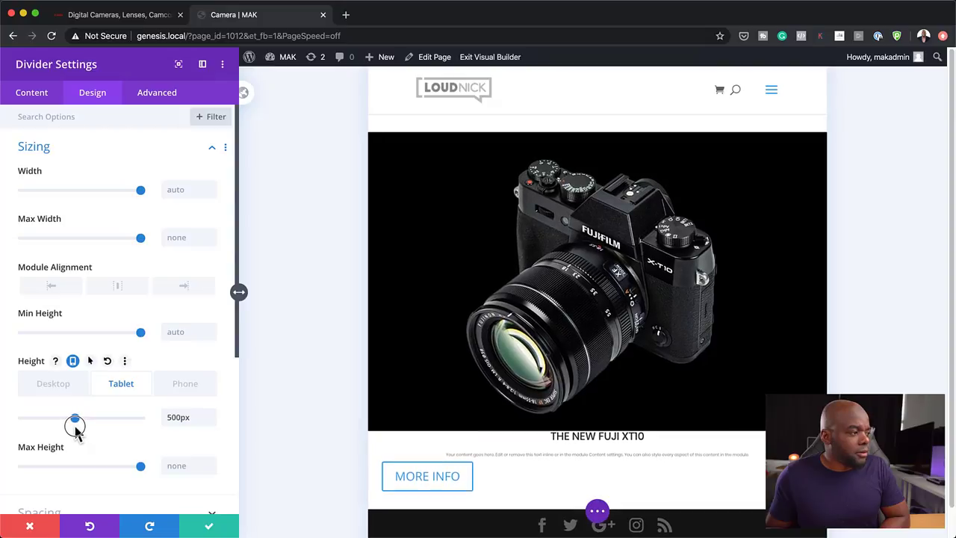
left_click(187, 386)
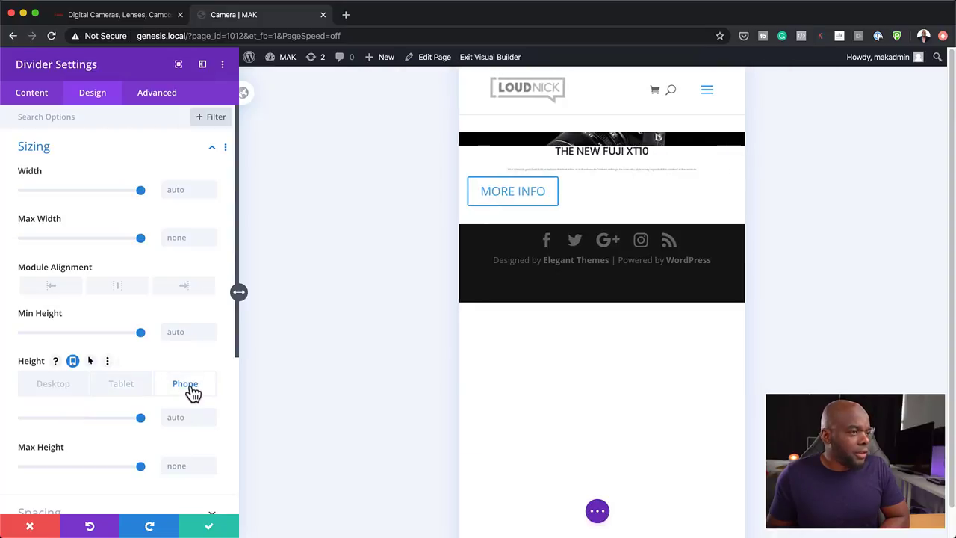
left_click_drag(142, 424, 56, 433)
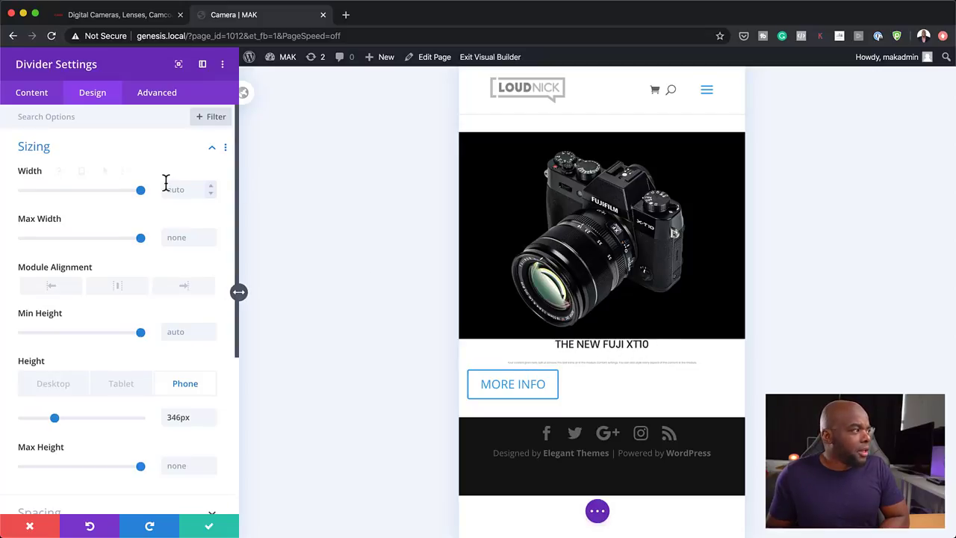
Return the page preview to desktop view and save the divider settings
left_click(30, 99)
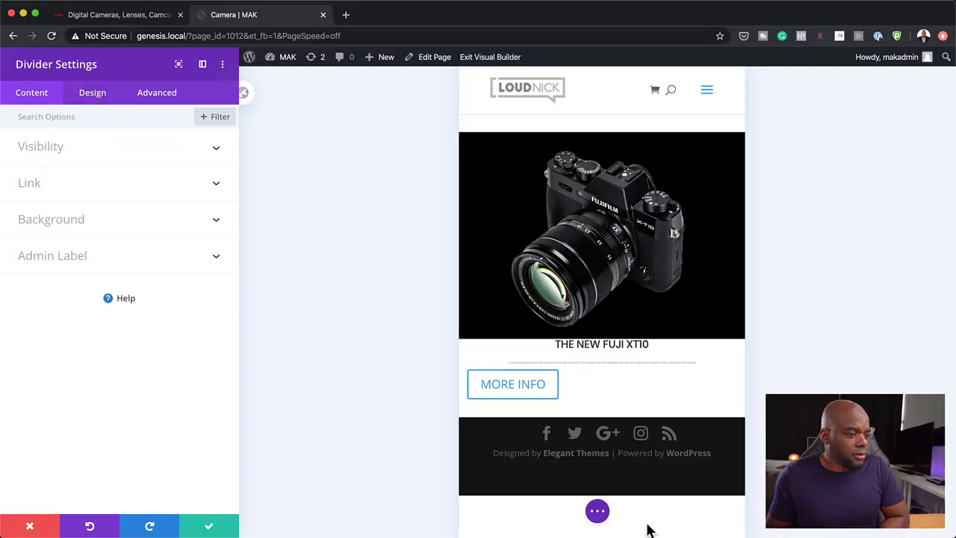
left_click(597, 513)
left_click(333, 513)
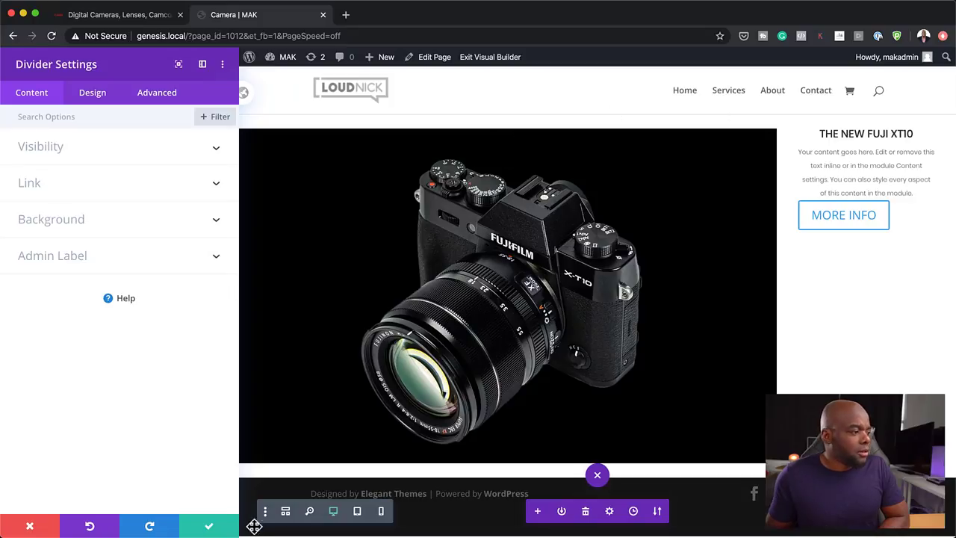
left_click(212, 530)
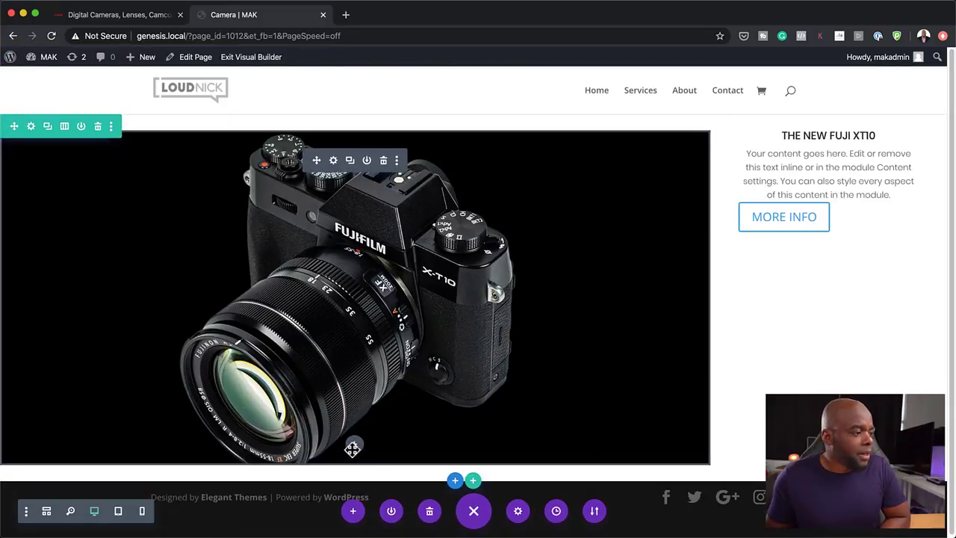
In the row's first column, place the background gradient above the camera image, using the Canon page as reference
left_click(31, 127)
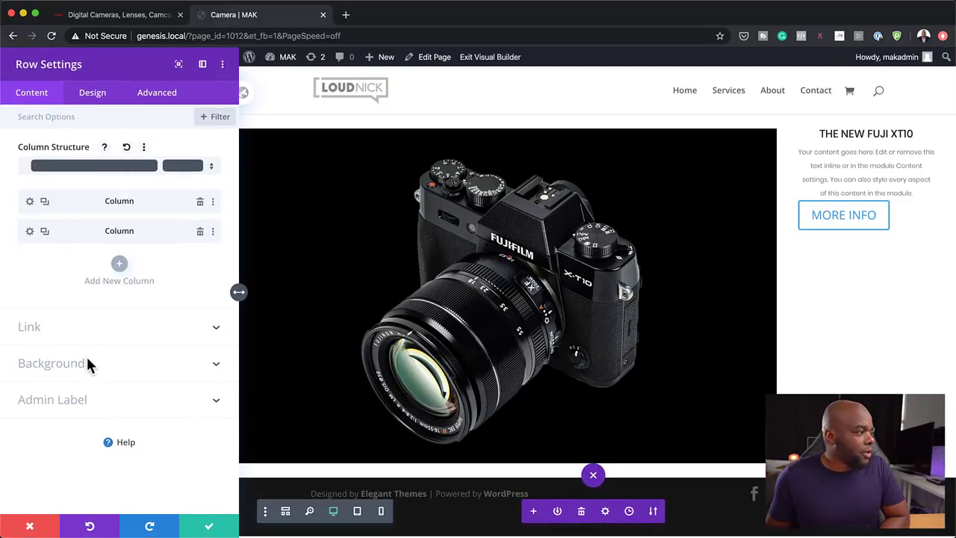
left_click(30, 202)
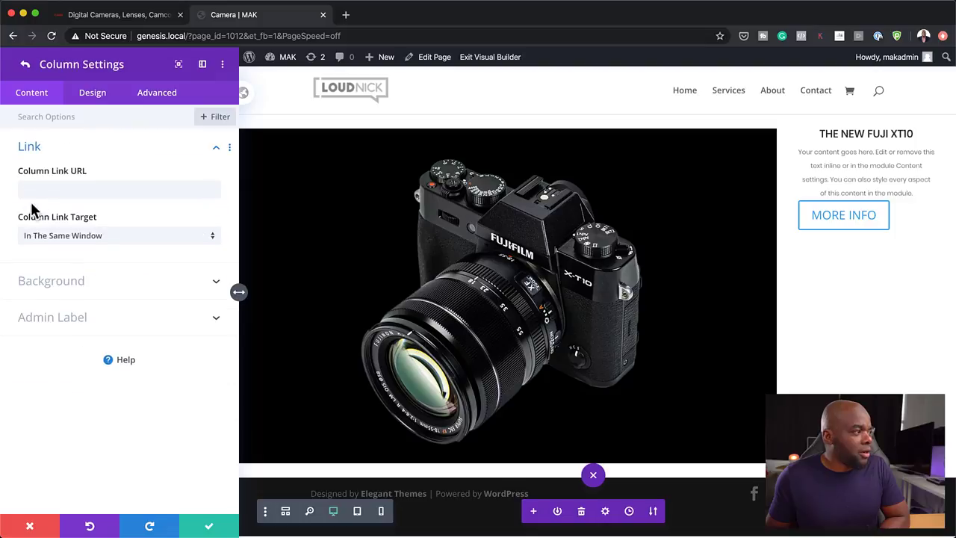
left_click(75, 290)
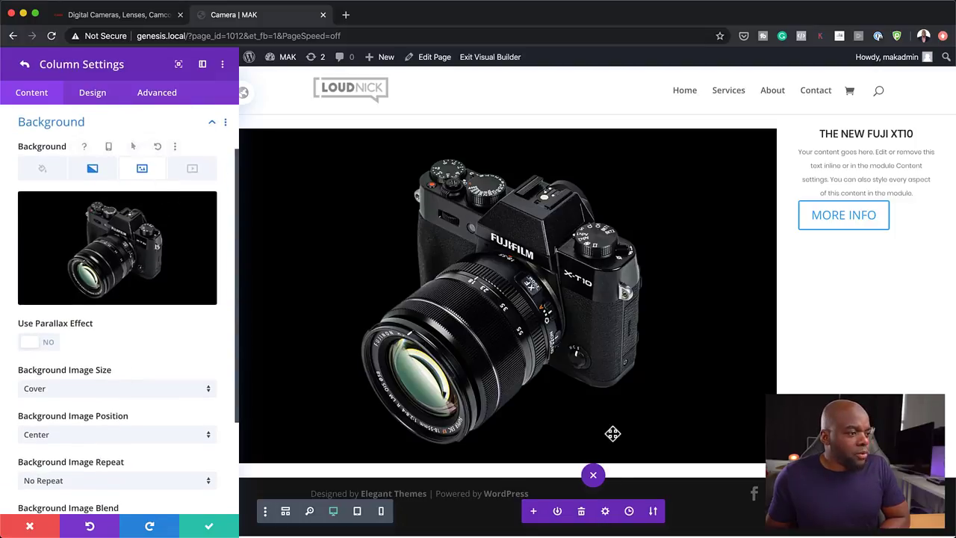
left_click(142, 22)
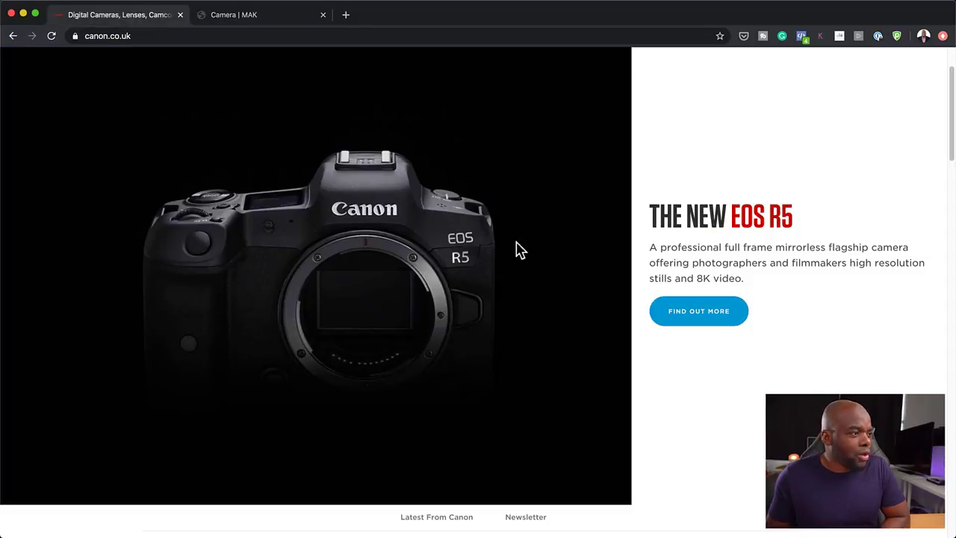
left_click(291, 25)
scroll(175, 403, "down", 3)
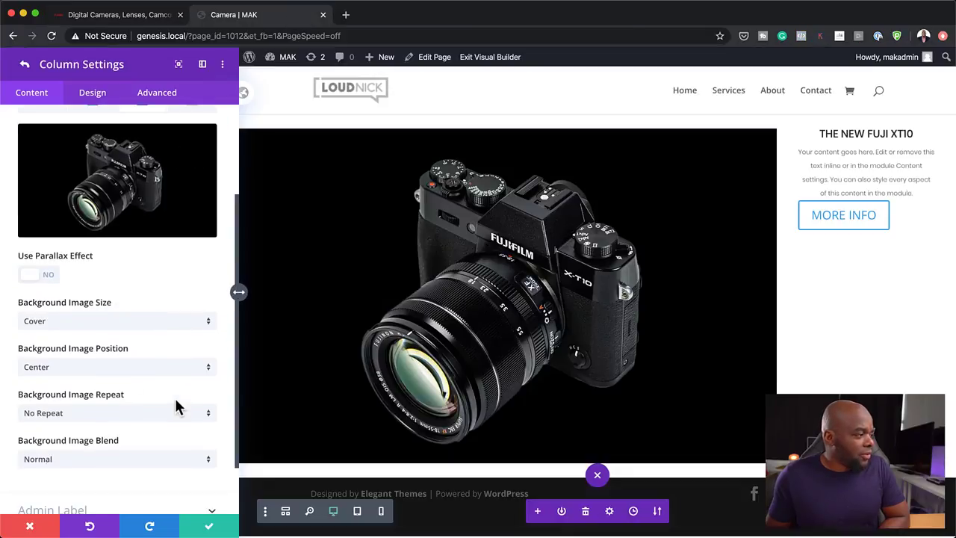
scroll(176, 404, "down", 2)
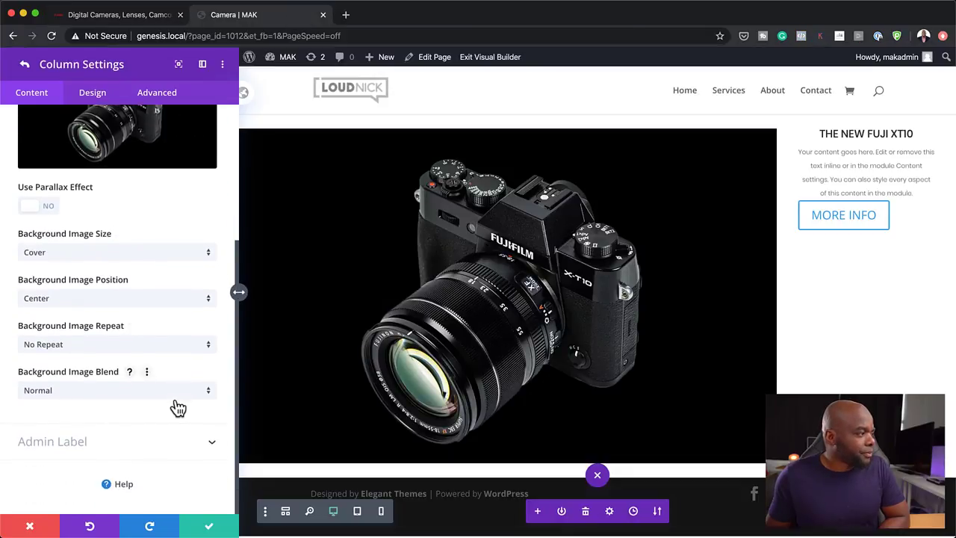
scroll(176, 406, "up", 6)
left_click(96, 163)
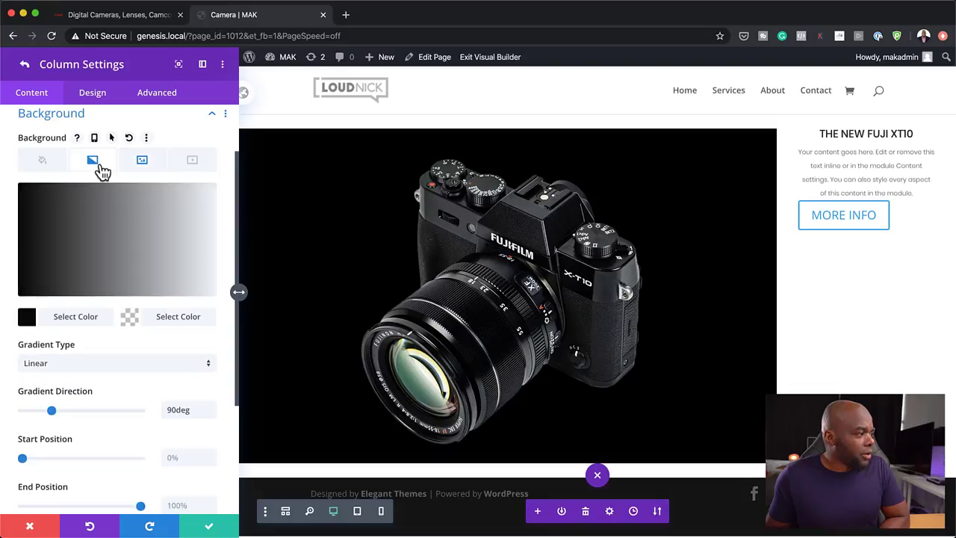
scroll(159, 390, "down", 5)
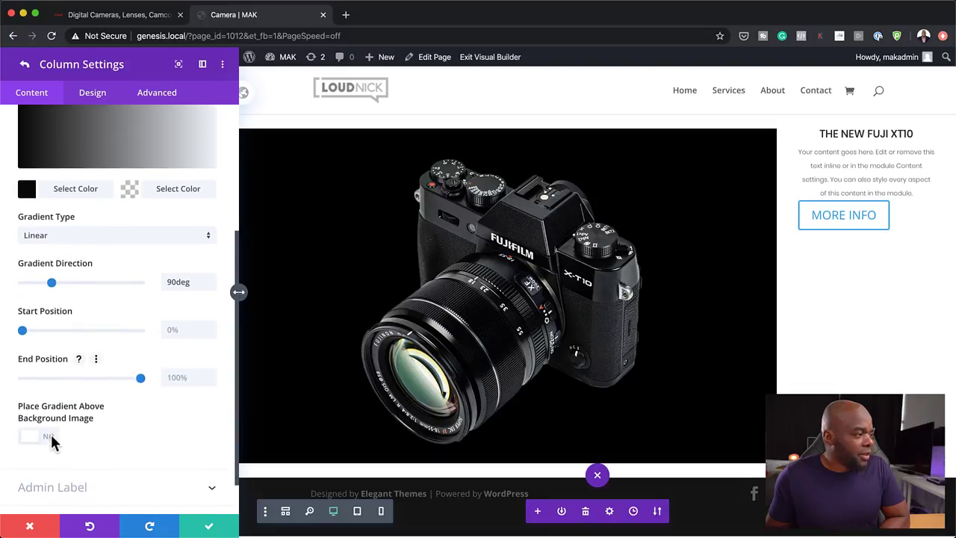
left_click(38, 437)
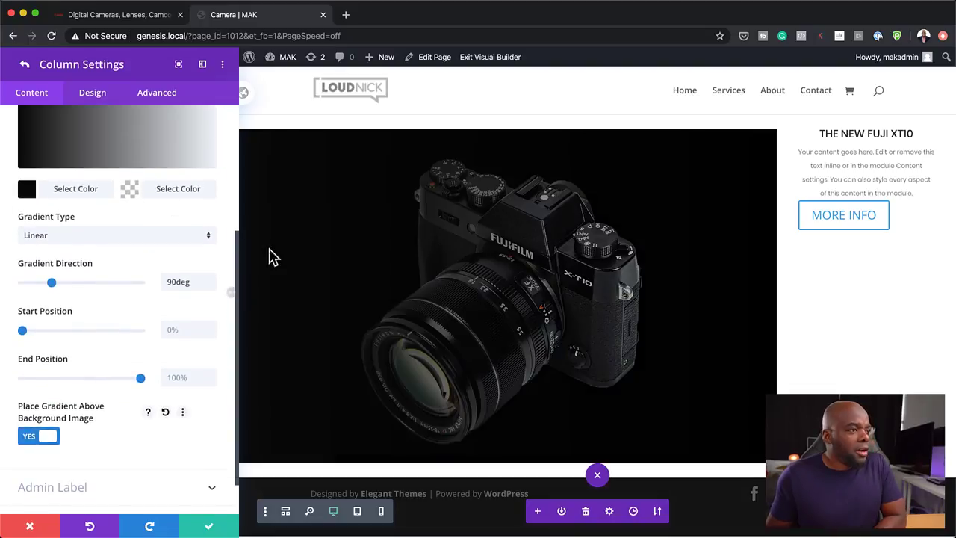
Set the column's background gradient direction to 1deg and its start position to 15%
scroll(151, 338, "up", 1)
left_click_drag(52, 293, 19, 301)
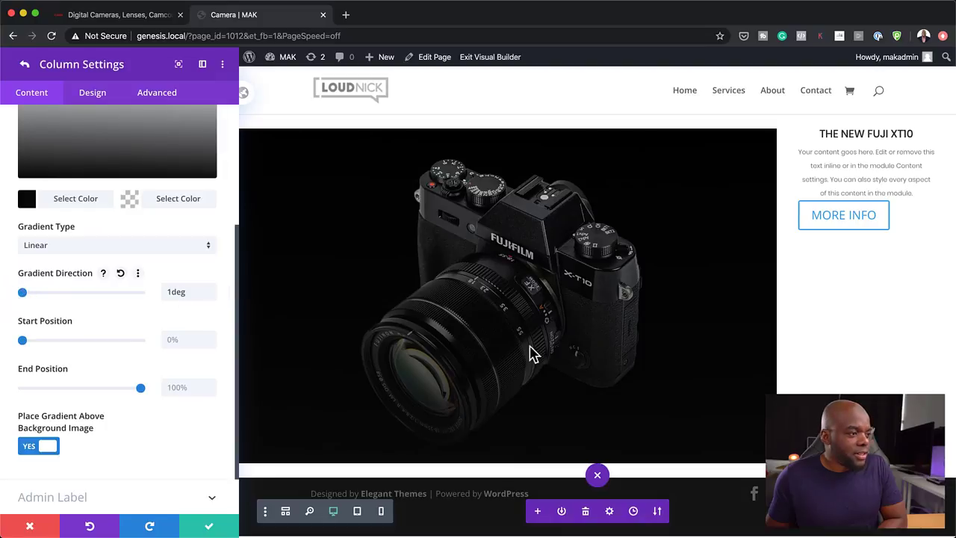
scroll(188, 307, "up", 3)
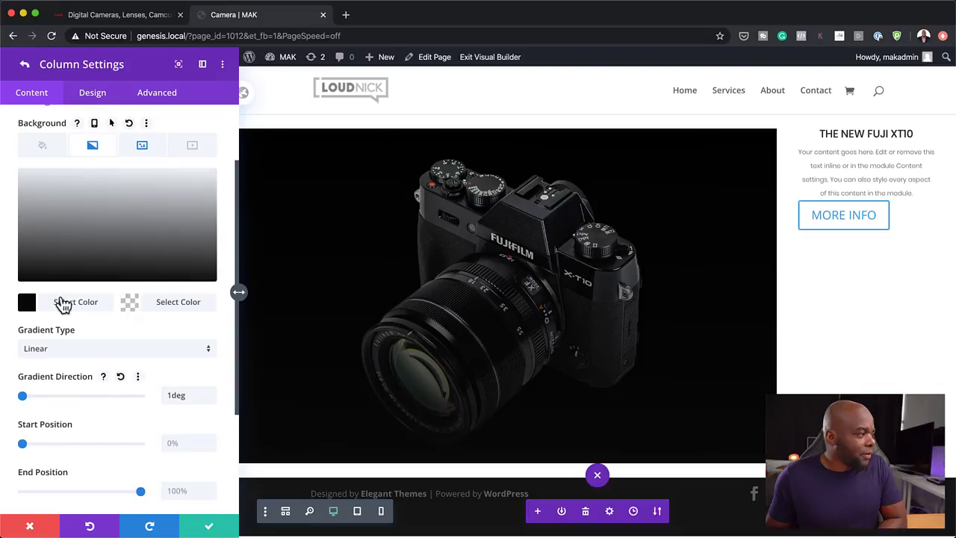
left_click_drag(23, 445, 38, 447)
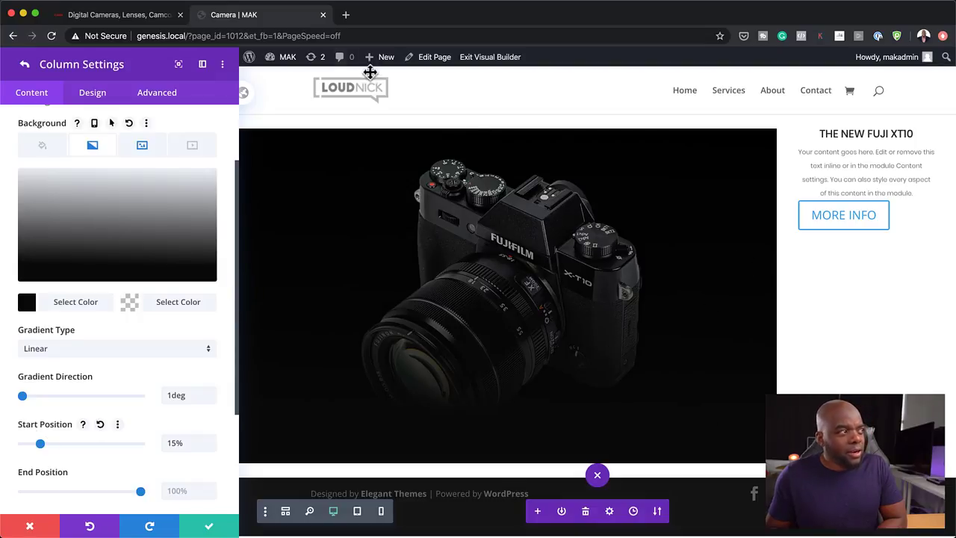
Check the fade on the Canon page's camera image and set the gradient's end position to 56% and start position to 21%
left_click(135, 20)
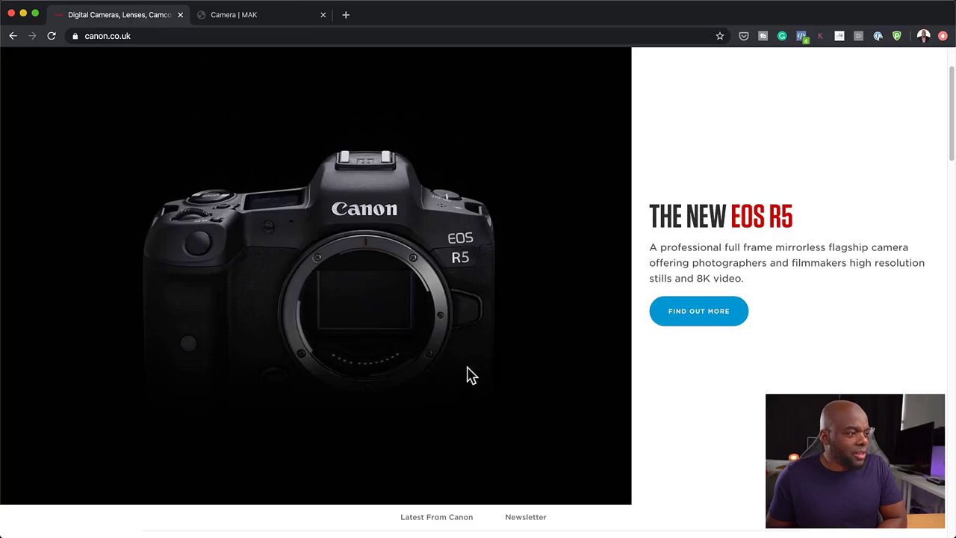
left_click(232, 15)
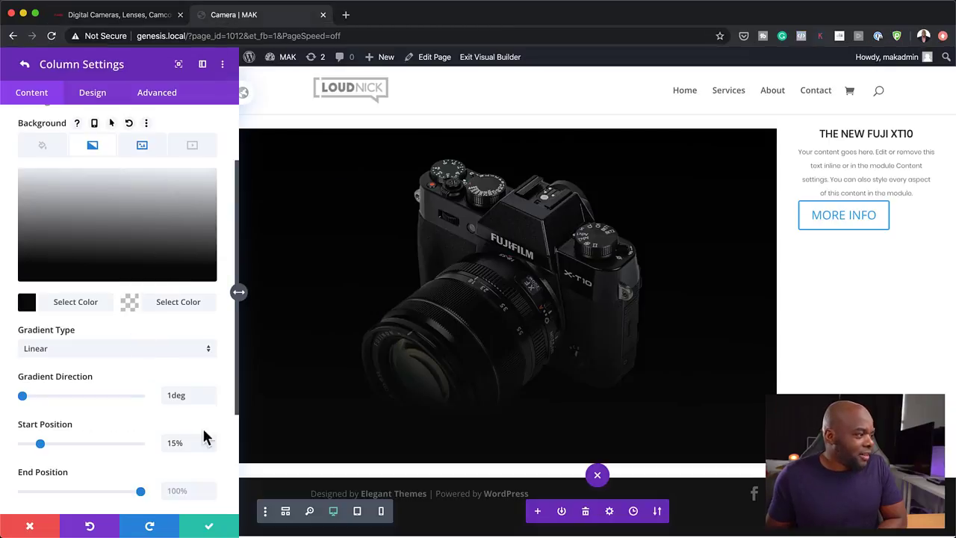
scroll(112, 473, "down", 1)
left_click_drag(141, 448, 88, 451)
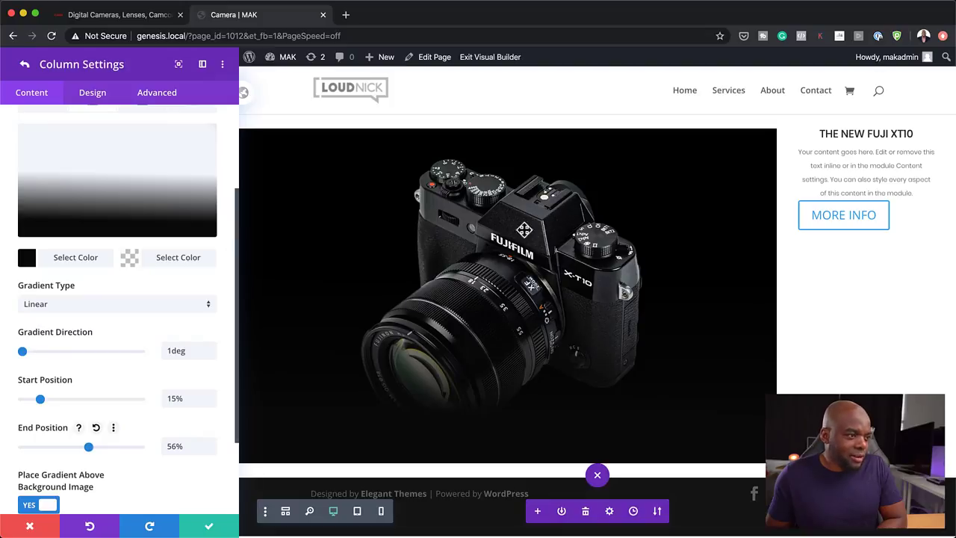
left_click_drag(40, 400, 47, 403)
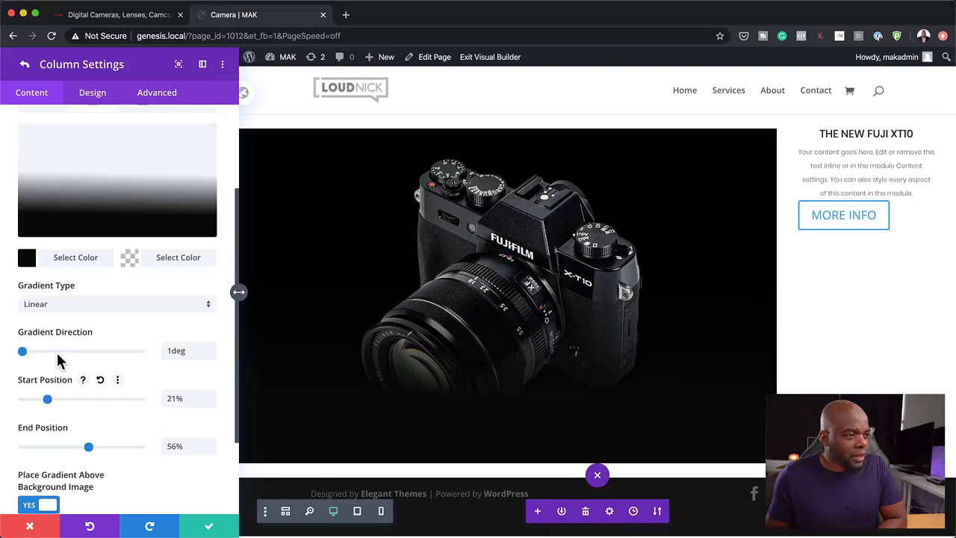
Set the gradient's first colour to rgba(10,9,9,0.93) and its start position to 26%, and save the column and row settings
left_click(27, 258)
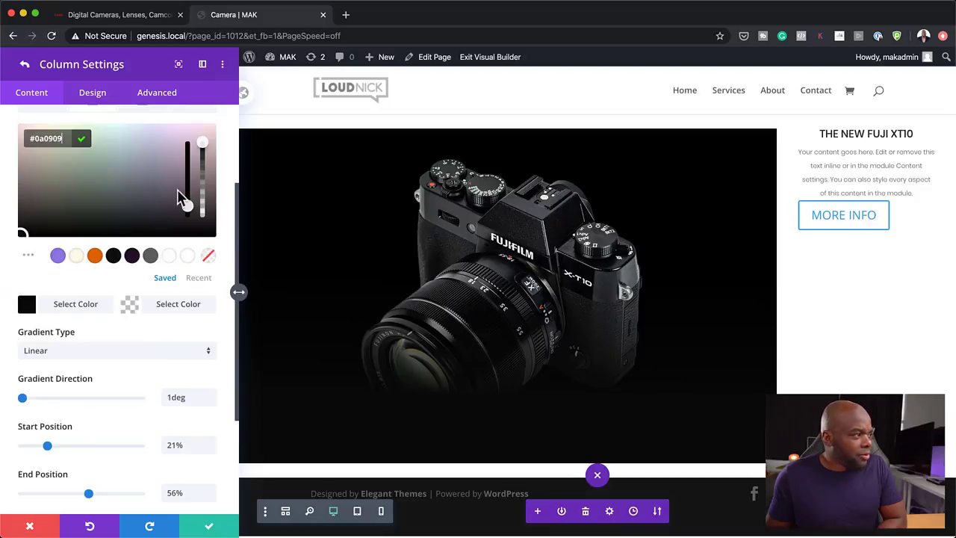
left_click_drag(203, 149, 206, 163)
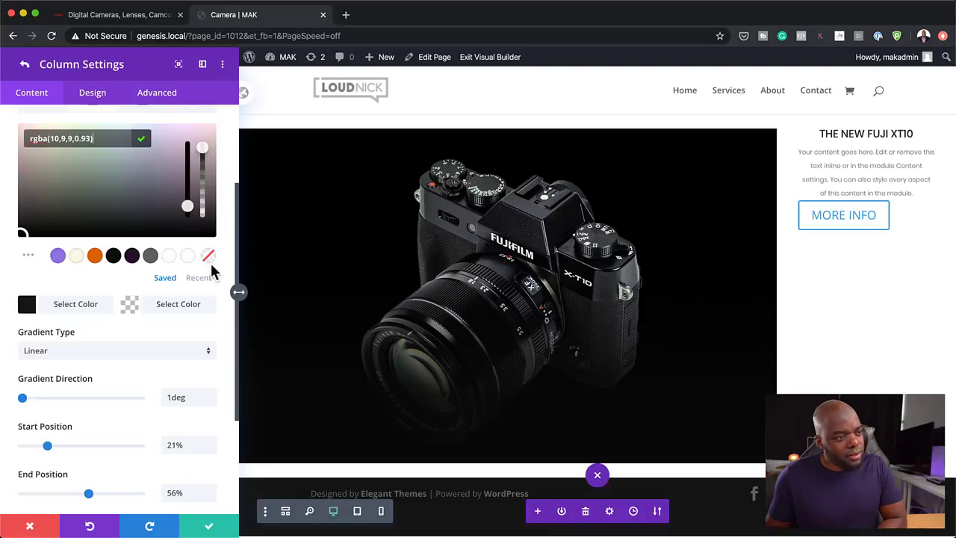
left_click_drag(51, 448, 53, 445)
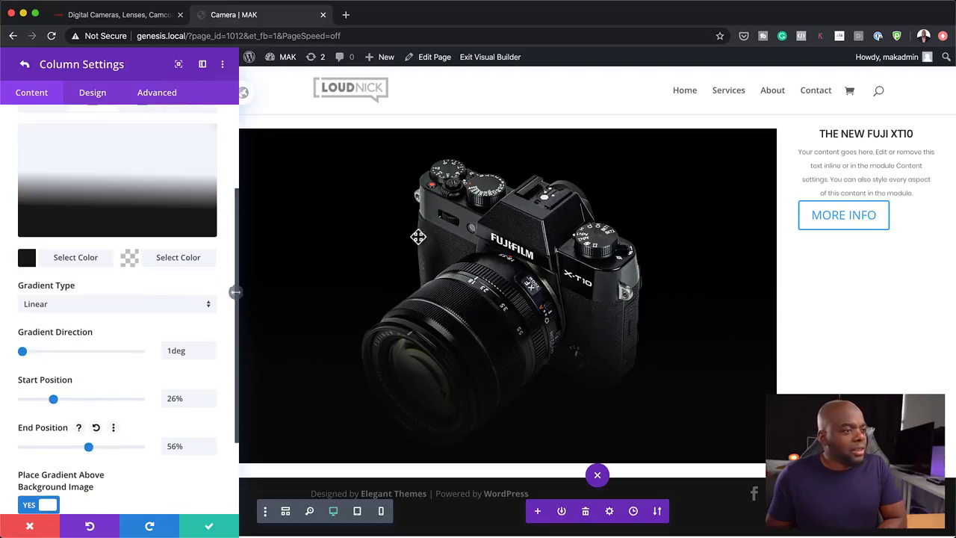
left_click(213, 529)
left_click(213, 529)
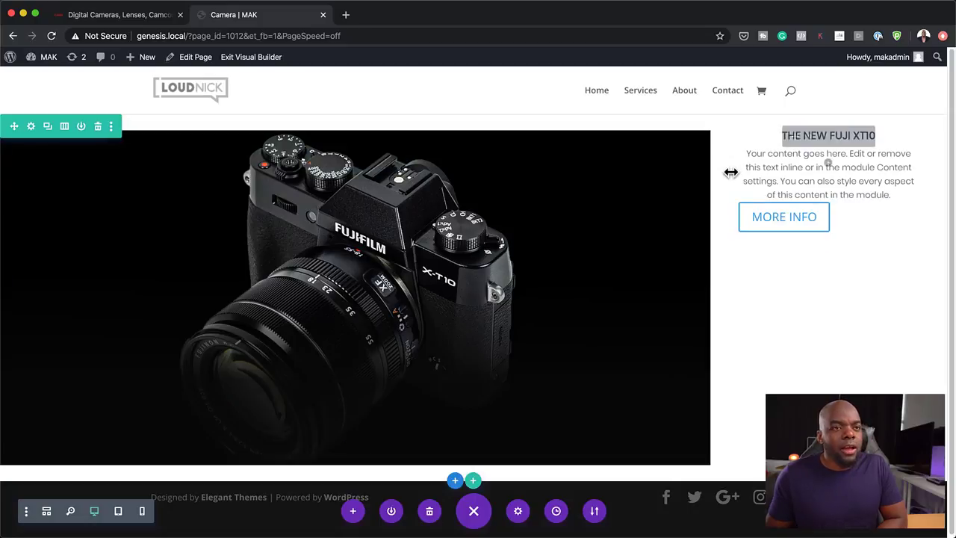
Try a two-column layout of three-fifths and two-fifths for the camera row, and restore the previous layout
left_click(64, 126)
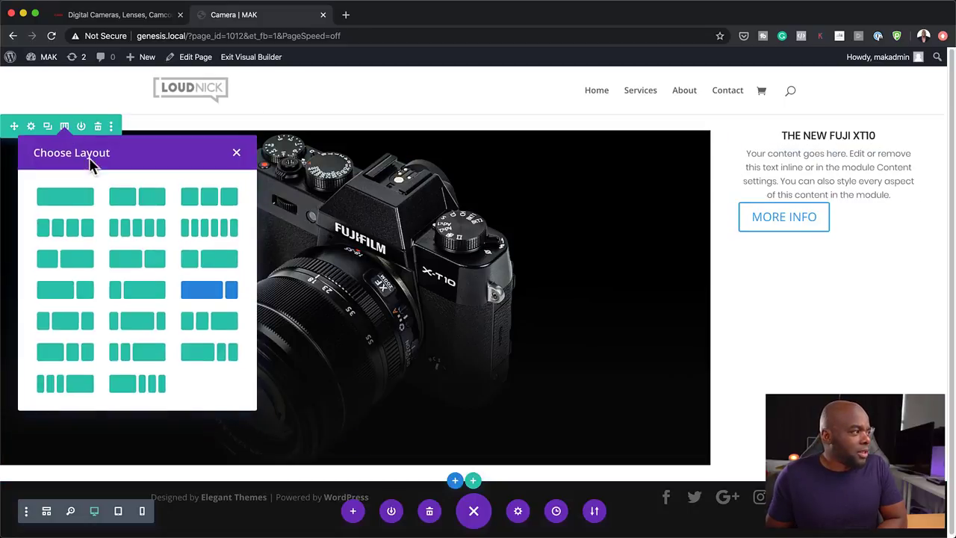
left_click(151, 261)
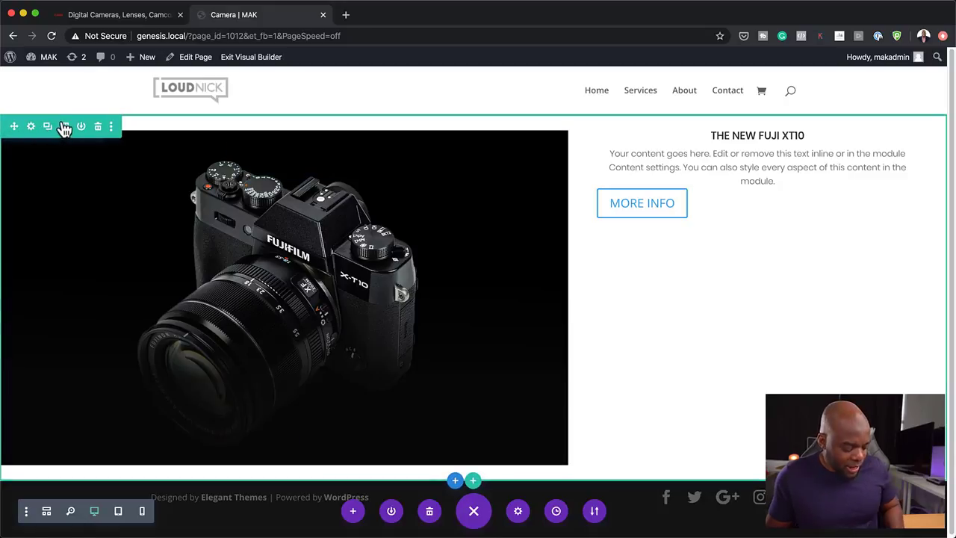
left_click_drag(734, 128, 862, 314)
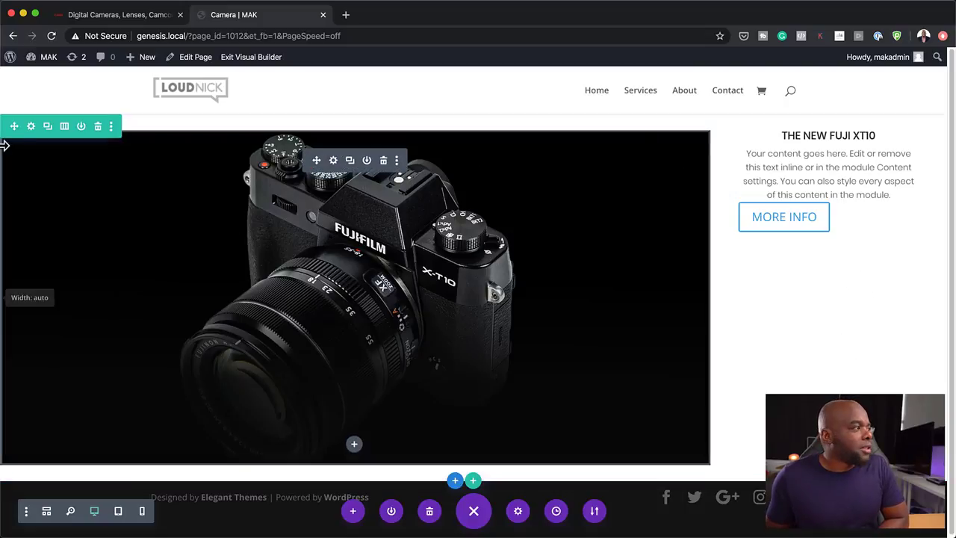
Set the camera row's top and bottom padding to a linked 0px
left_click(31, 127)
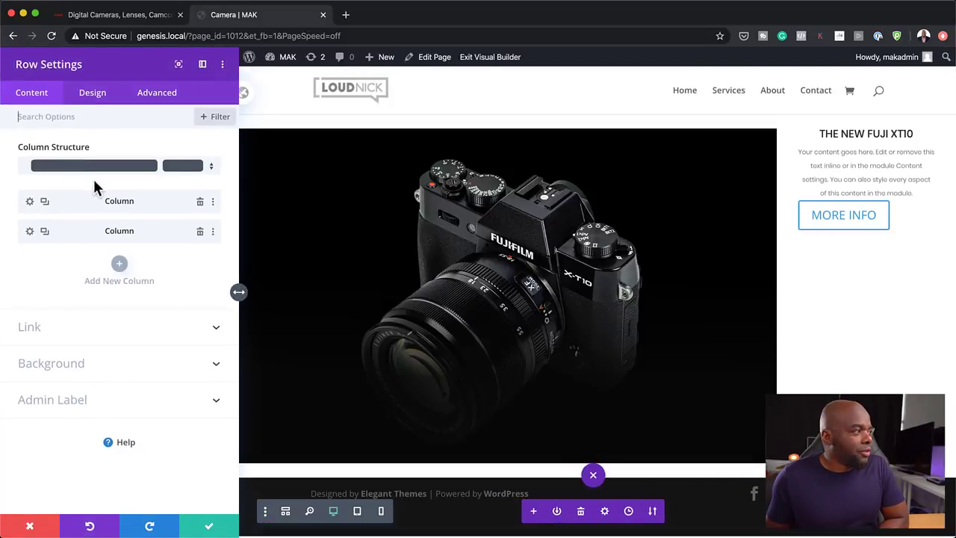
left_click(90, 95)
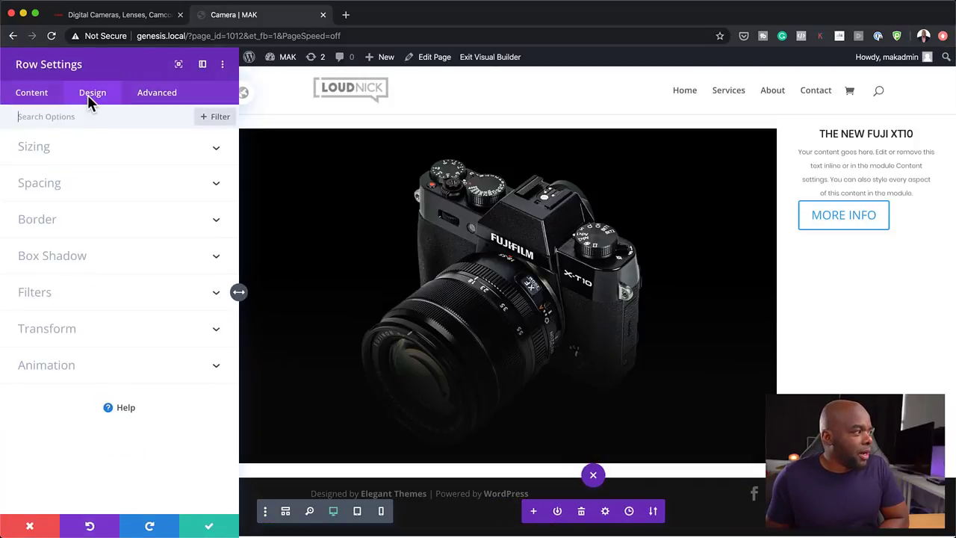
left_click(43, 182)
left_click(34, 239)
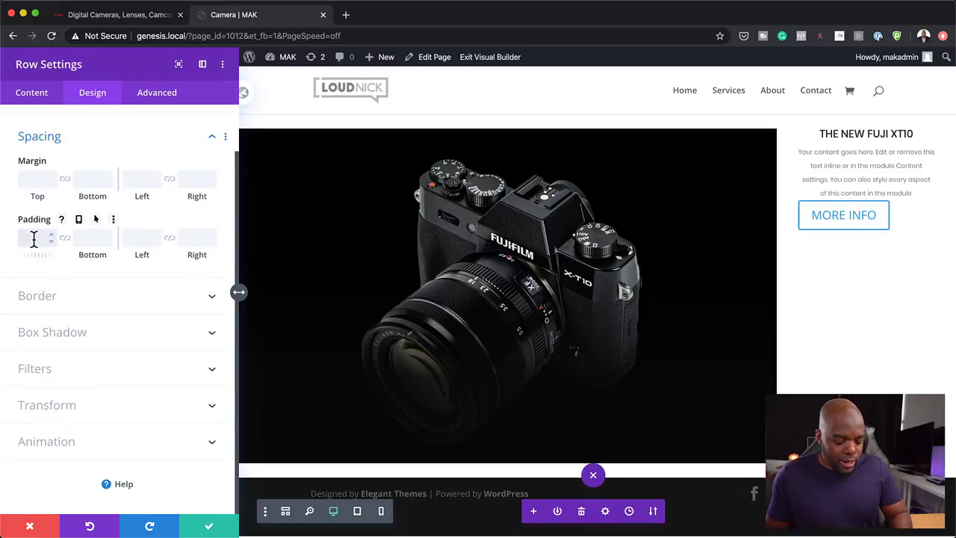
left_click(66, 238)
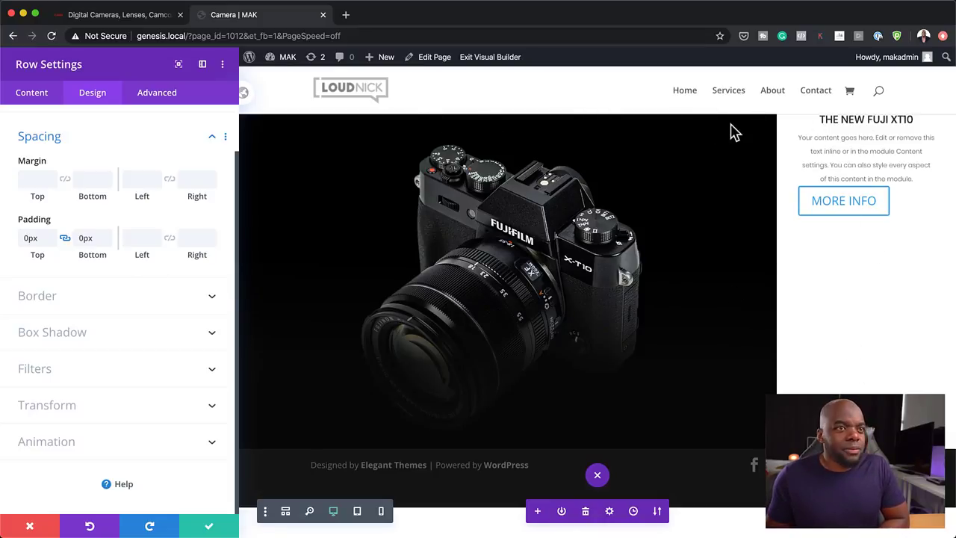
Set the desktop top padding of the row's second column, holding the headline and button, to 10%
left_click(32, 93)
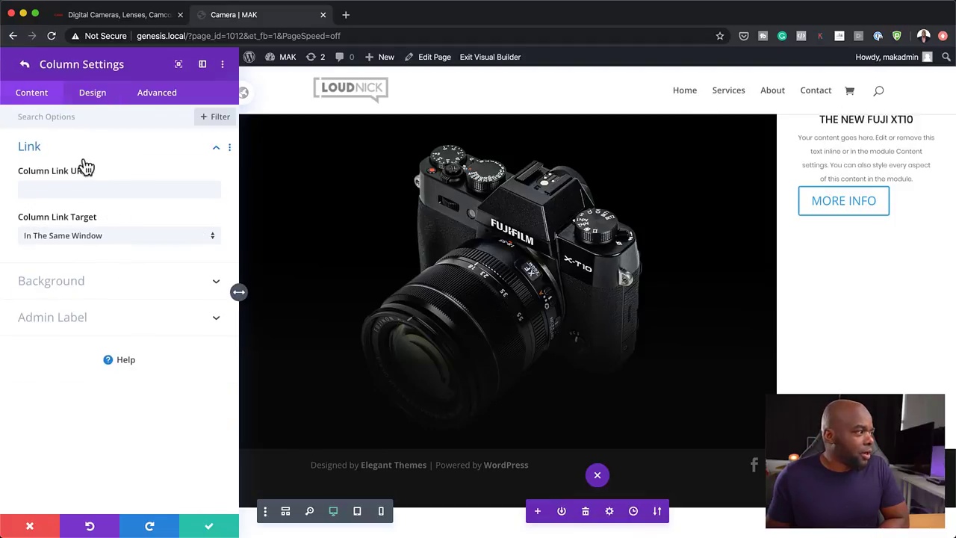
left_click(93, 91)
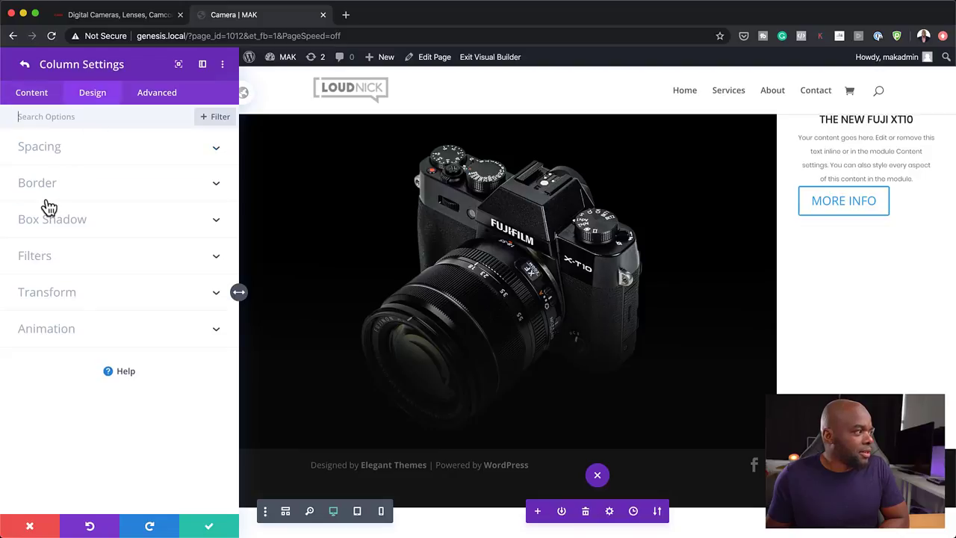
left_click(56, 153)
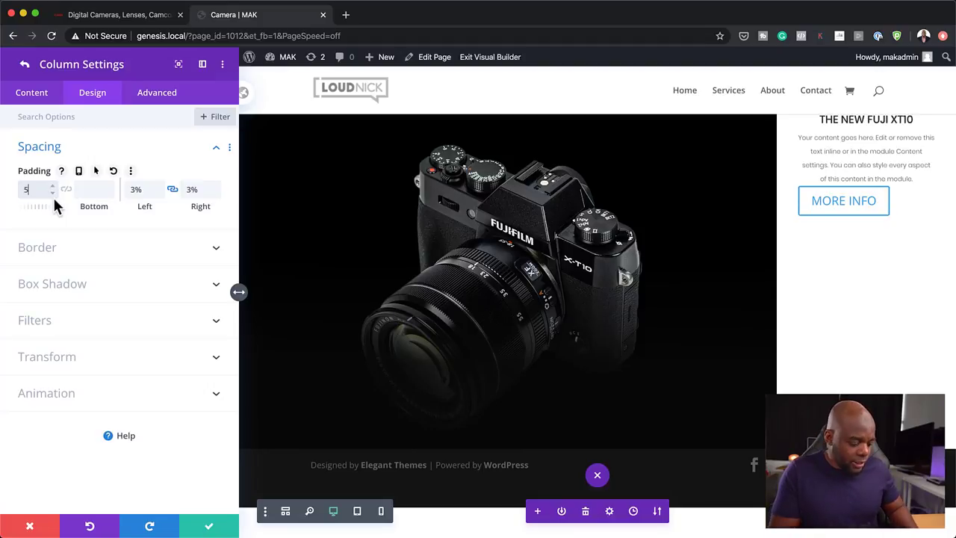
type("5px")
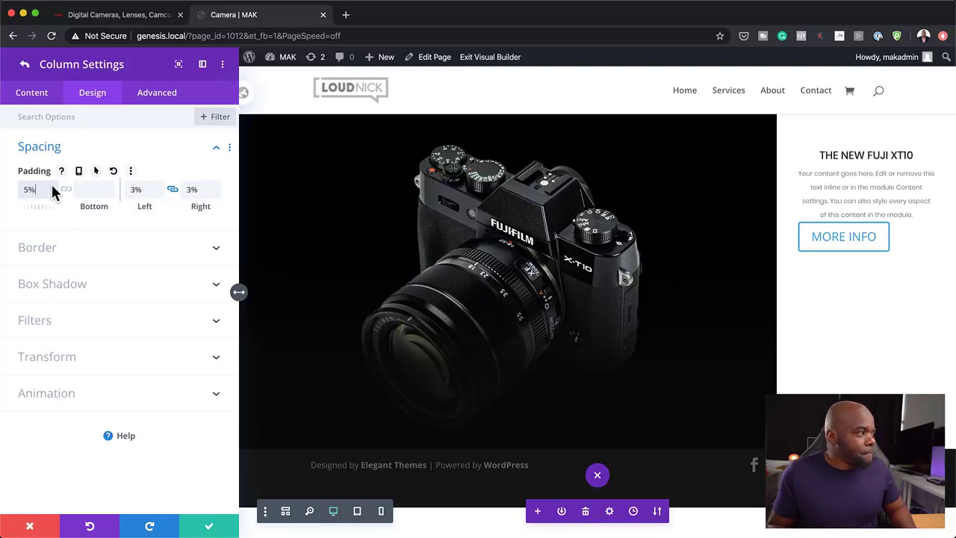
left_click(52, 187)
left_click(53, 186)
left_click(52, 186)
left_click(52, 186)
left_click(52, 187)
left_click(52, 187)
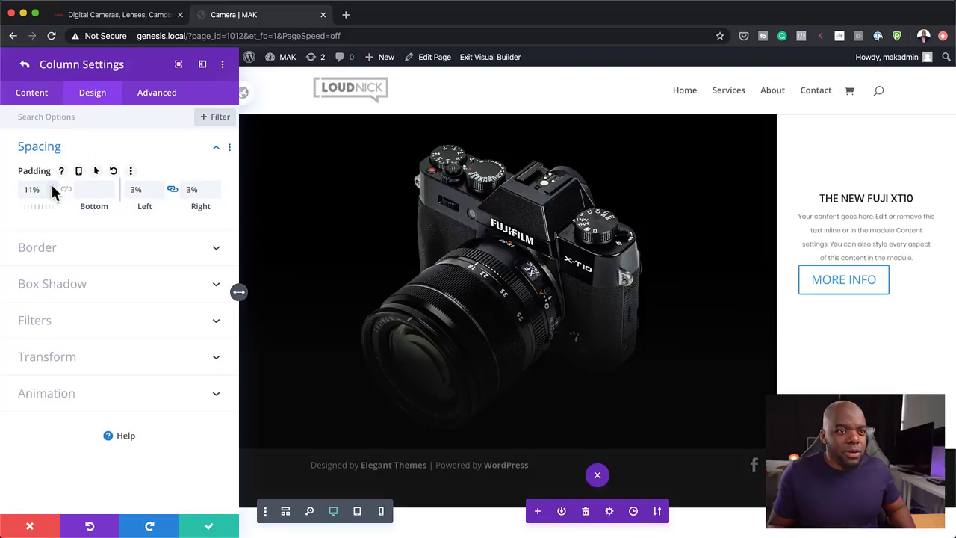
left_click(53, 193)
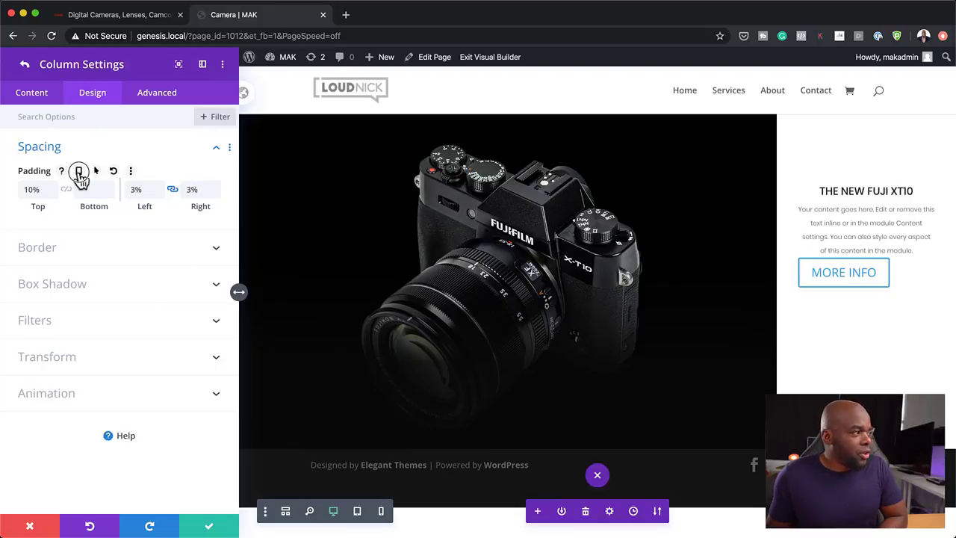
Enable responsive padding for the second column and set its tablet bottom padding to 10%
left_click(79, 172)
left_click(126, 193)
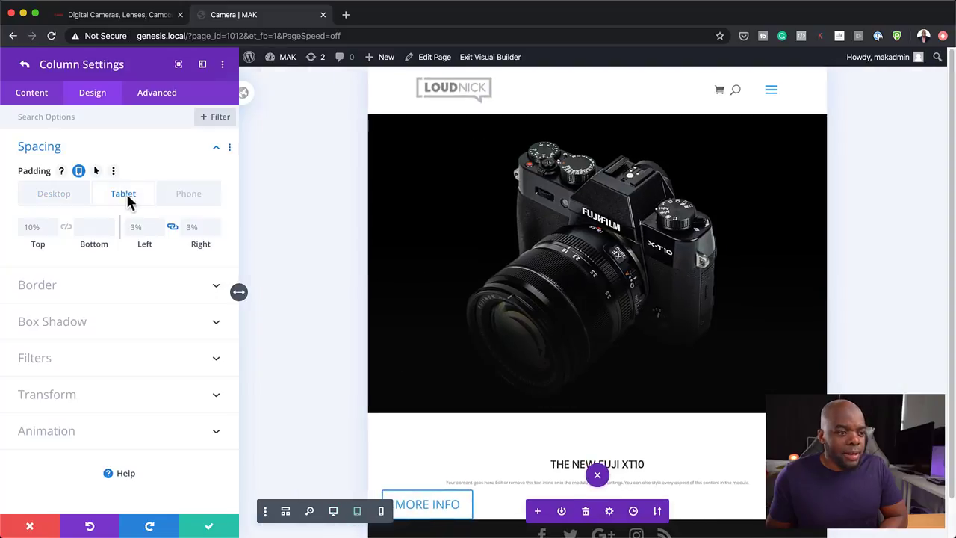
scroll(610, 418, "down", 1)
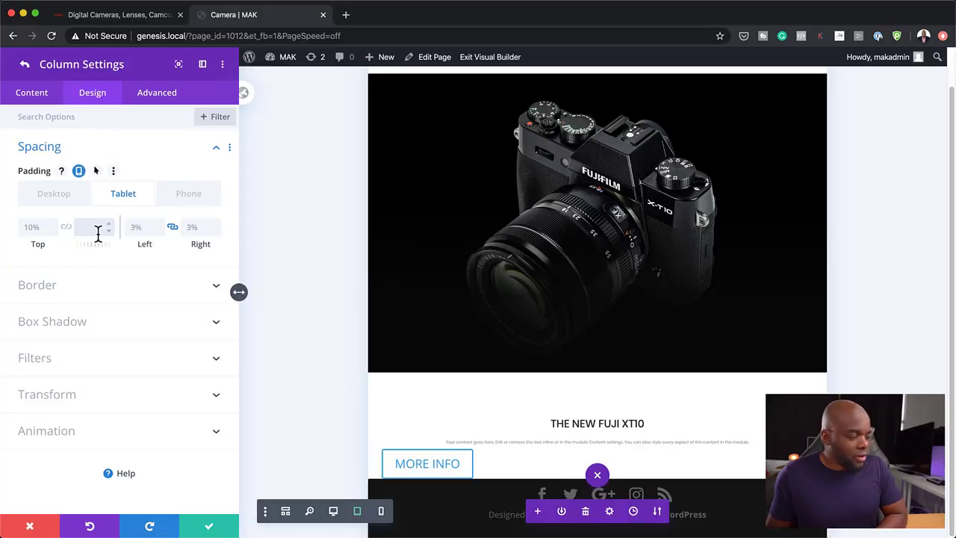
type("px")
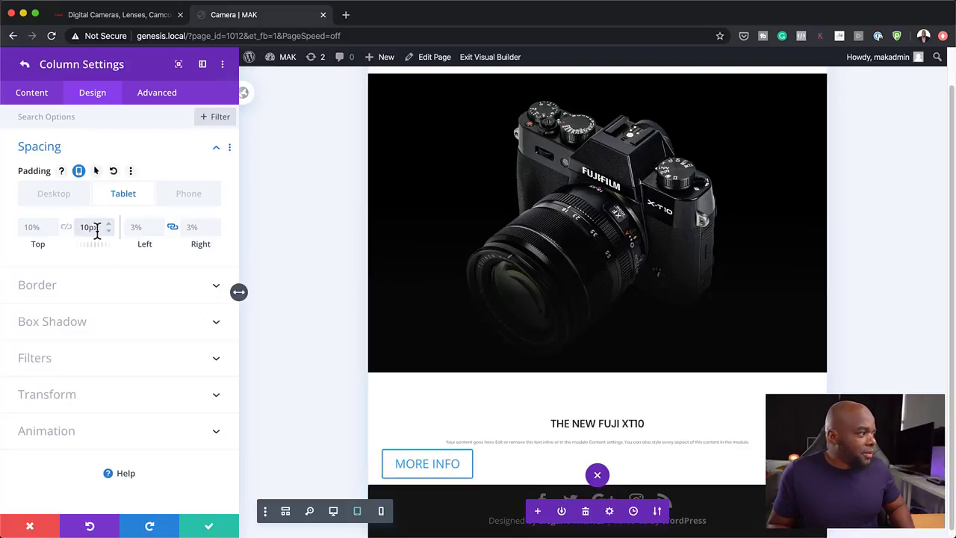
key("BackSpace")
key("BackSpace")
type("%")
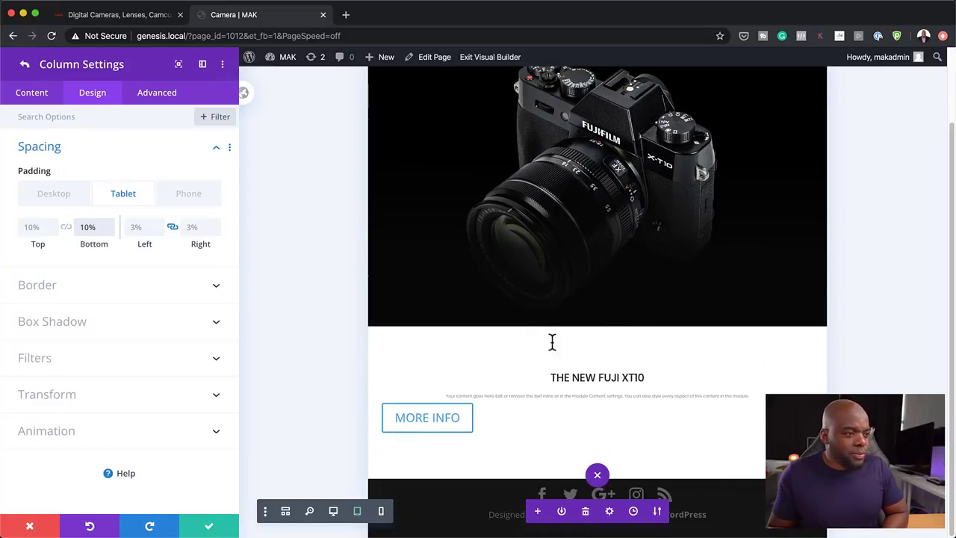
Set the second column's phone padding to 10% at the top and a linked 5% on the left and right
left_click(206, 195)
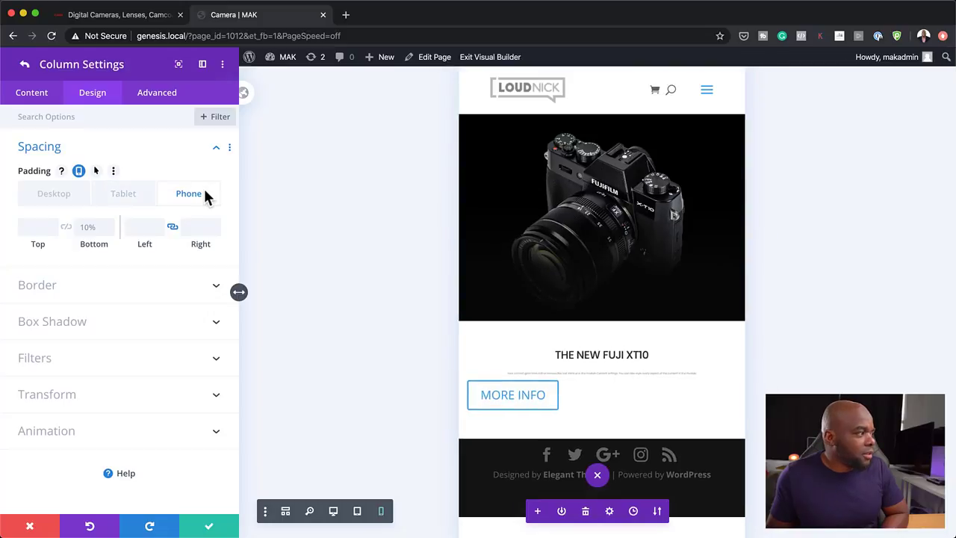
left_click(38, 229)
type("19px")
key("BackSpace")
key("BackSpace")
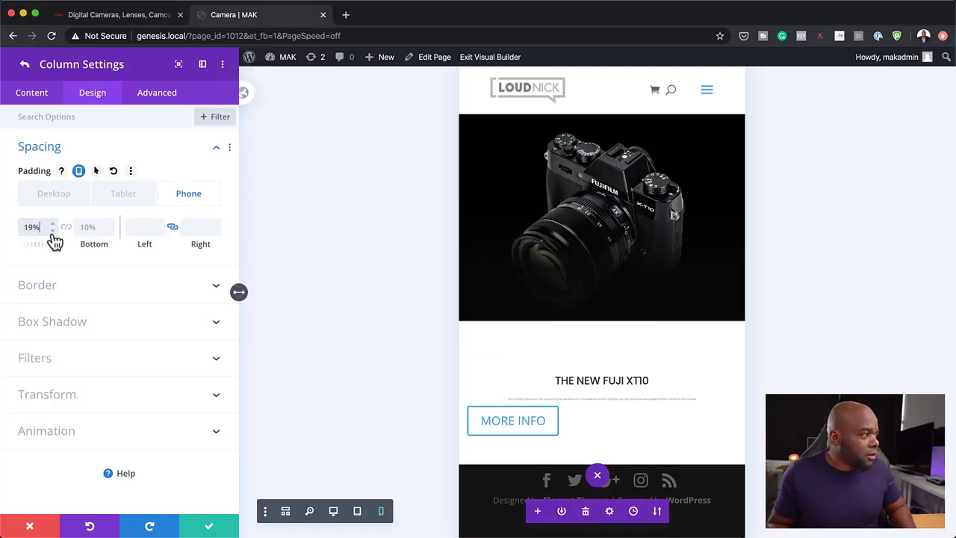
key("BackSpace")
type("0")
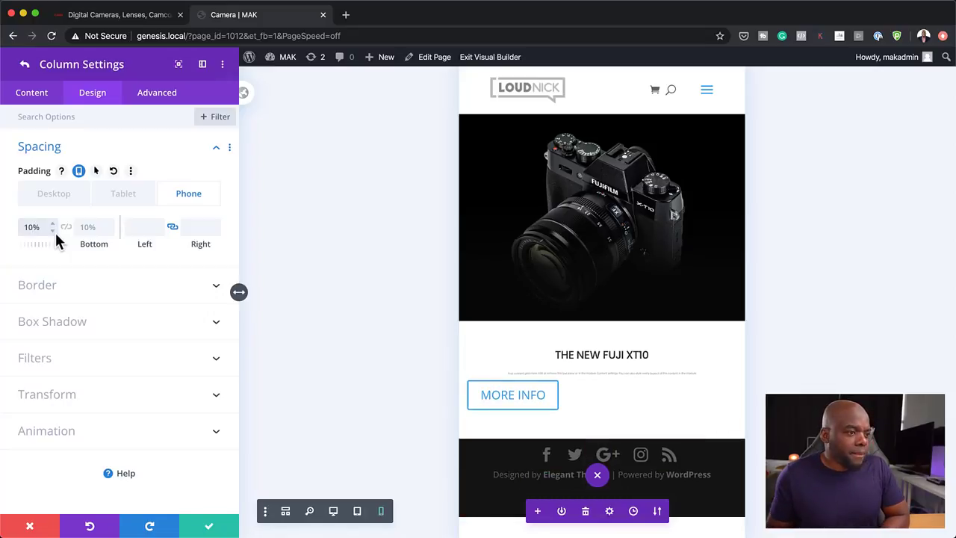
left_click(146, 228)
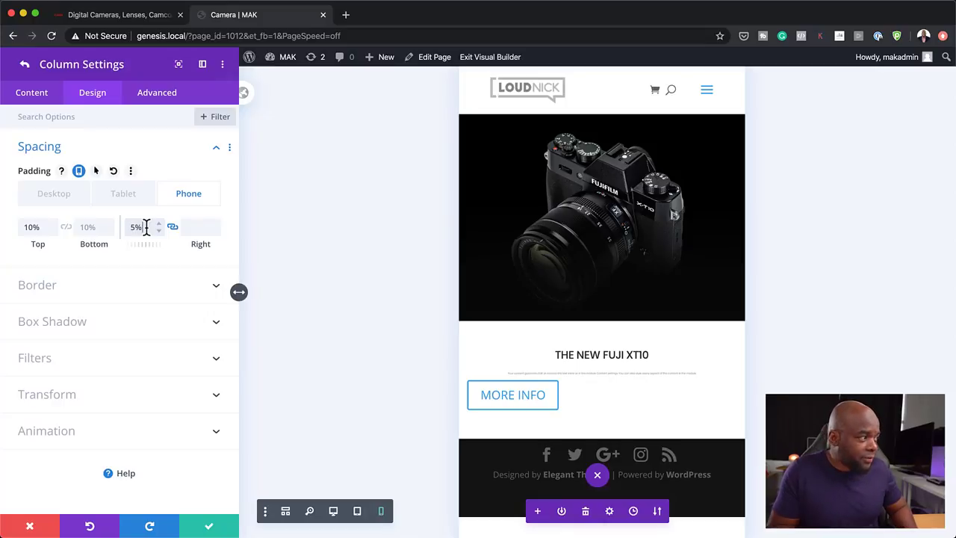
type("5%")
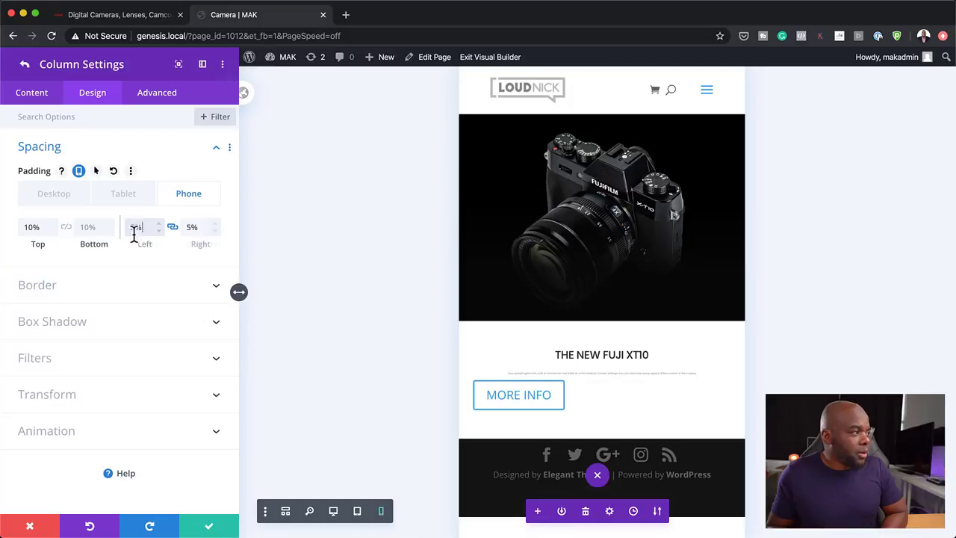
Check the column's tablet spacing, return to the desktop view and save the column and row settings
left_click(113, 196)
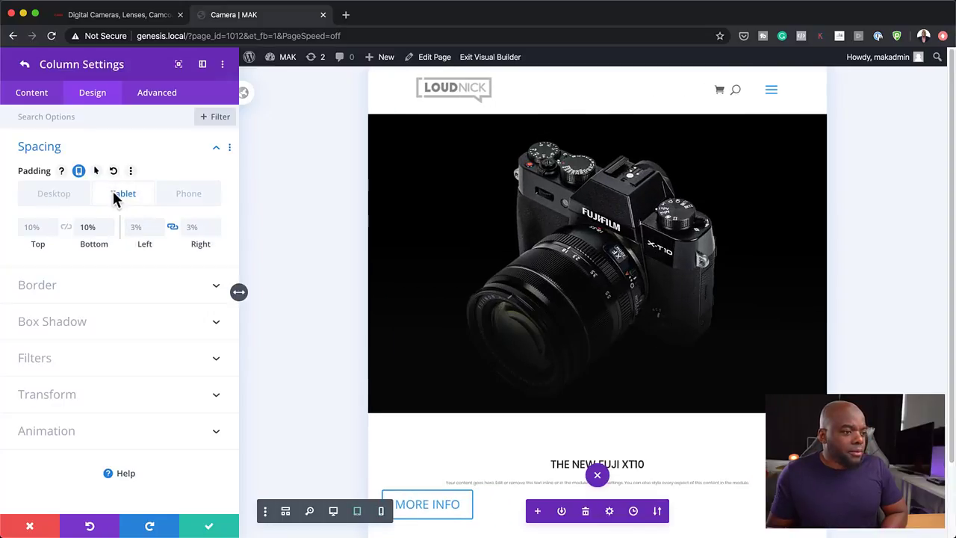
left_click(59, 196)
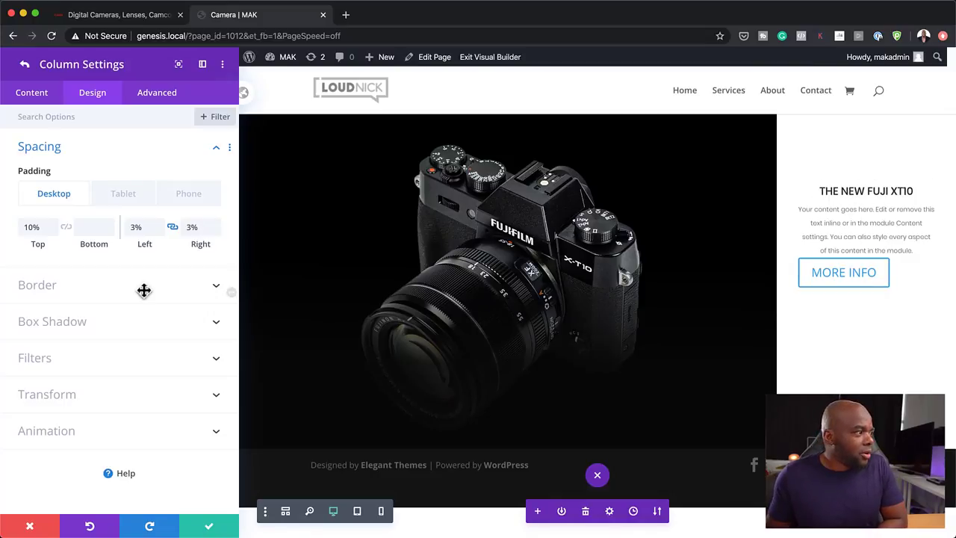
left_click(207, 521)
left_click(211, 524)
Open the design settings of the headline and text blurb
mouse_move(814, 224)
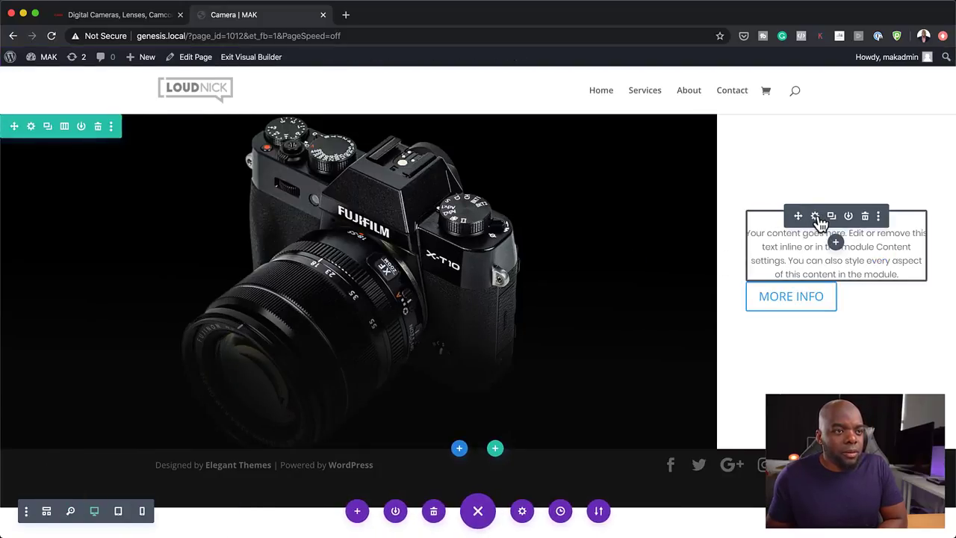
left_click(815, 218)
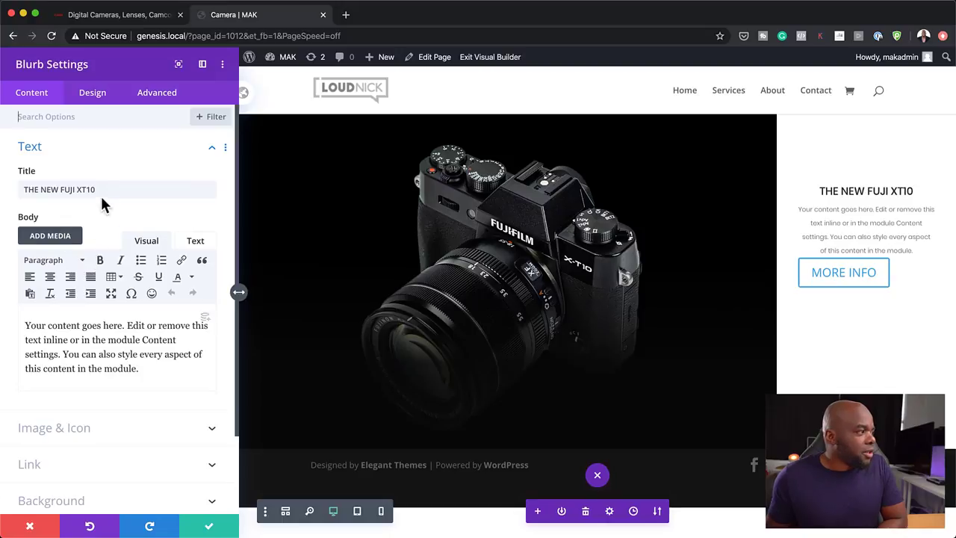
left_click(95, 99)
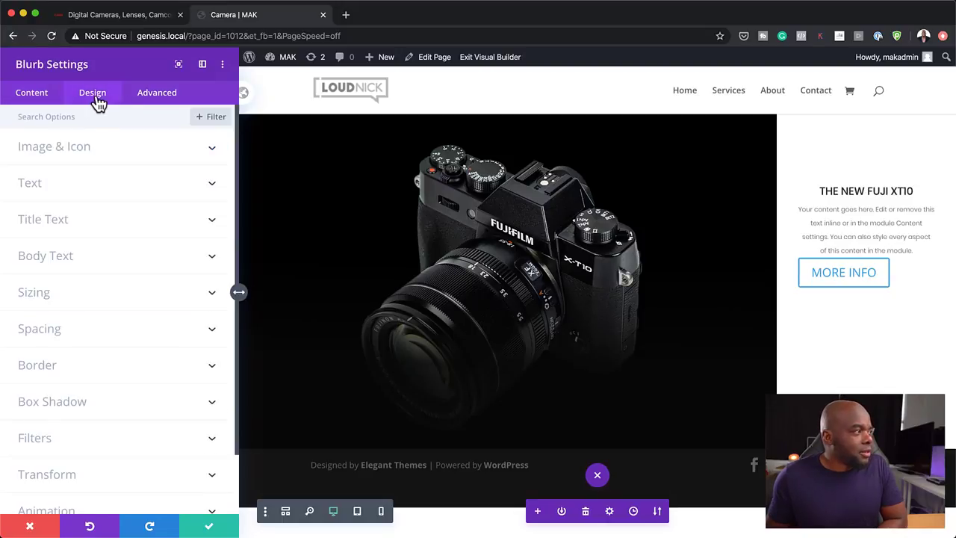
Set the blurb title's font style to uppercase and its font weight to Bold
left_click(799, 193)
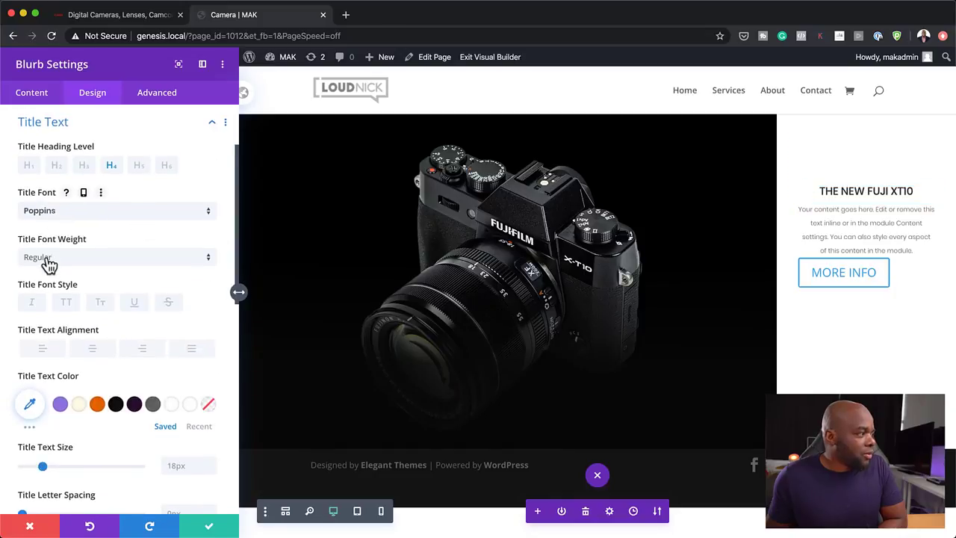
left_click(68, 303)
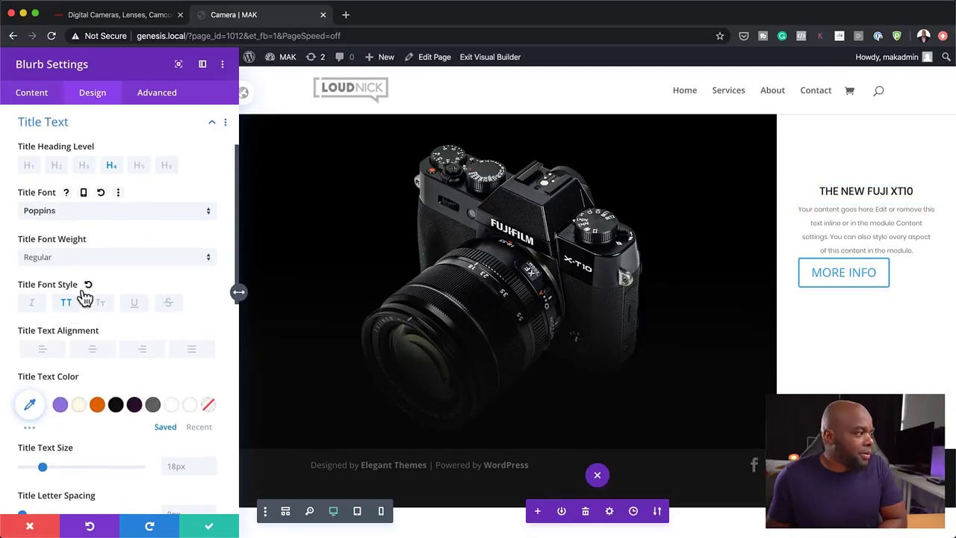
left_click(68, 260)
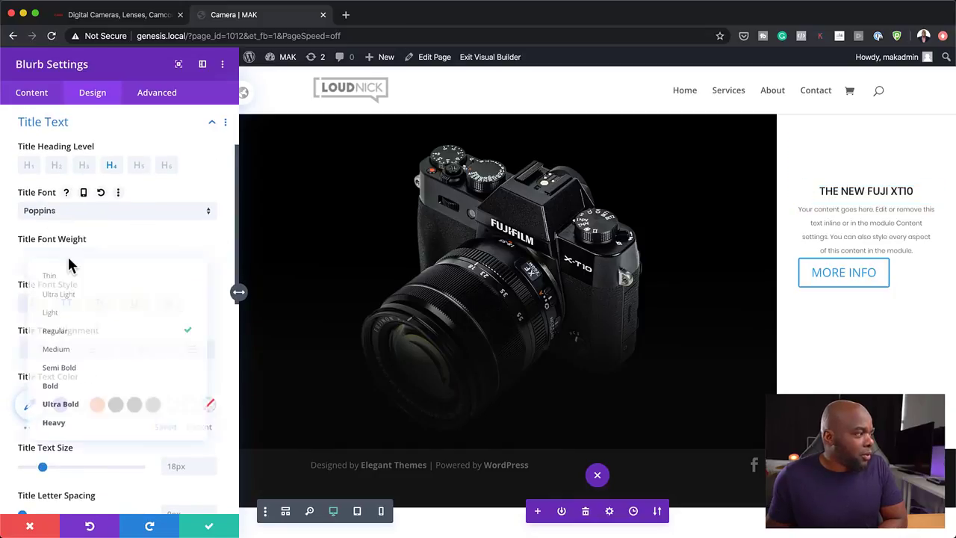
left_click(84, 394)
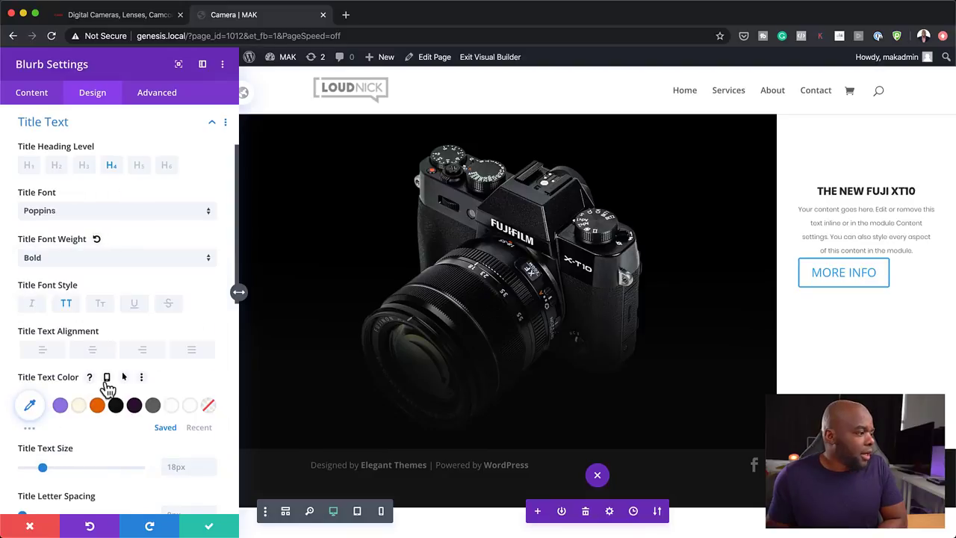
Increase the blurb's title text size to 44px
scroll(105, 455, "down", 2)
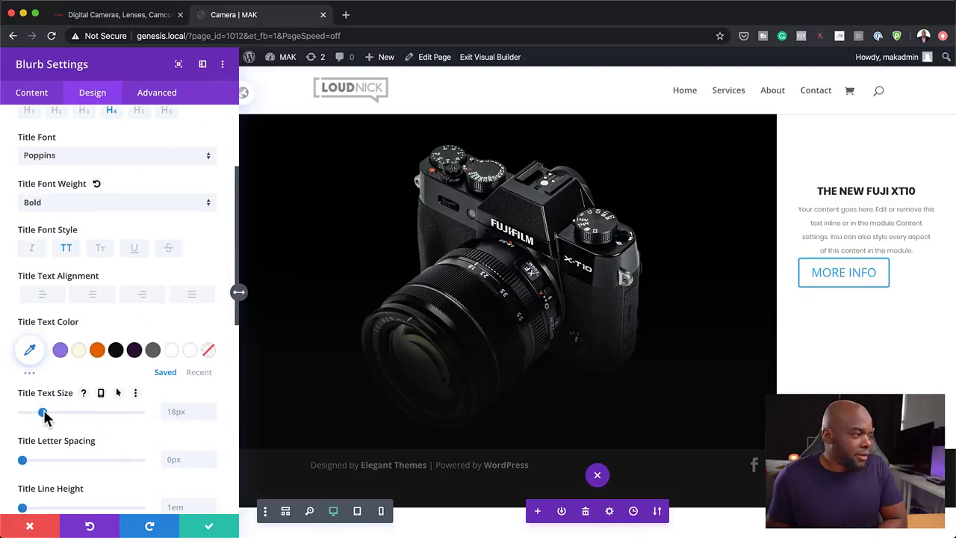
left_click_drag(45, 416, 70, 416)
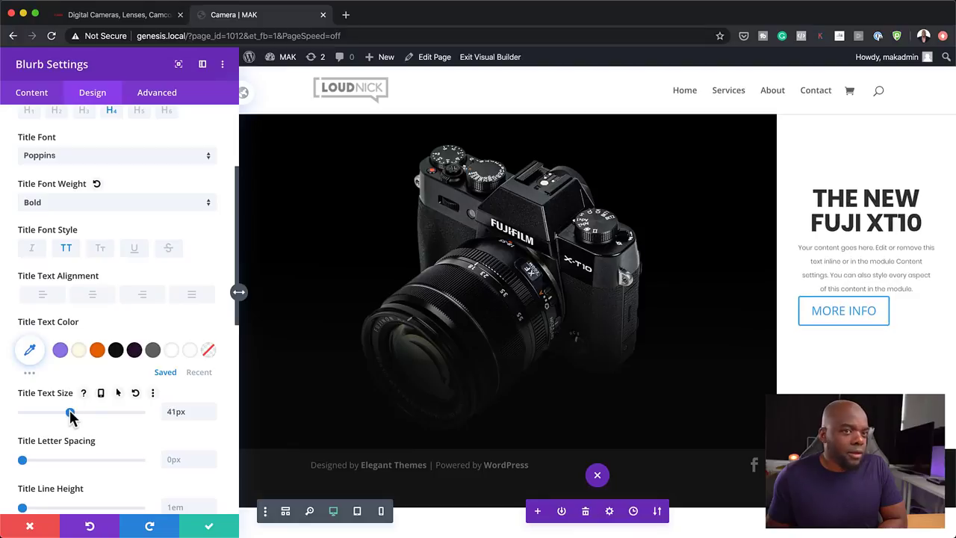
left_click_drag(71, 416, 74, 416)
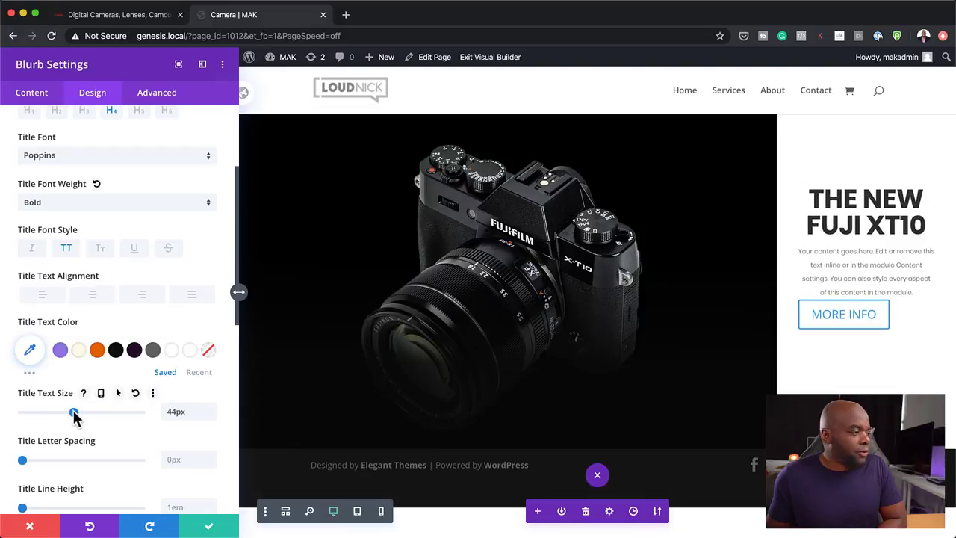
Check the title text size in the tablet and phone views, returning to the desktop view
left_click(100, 393)
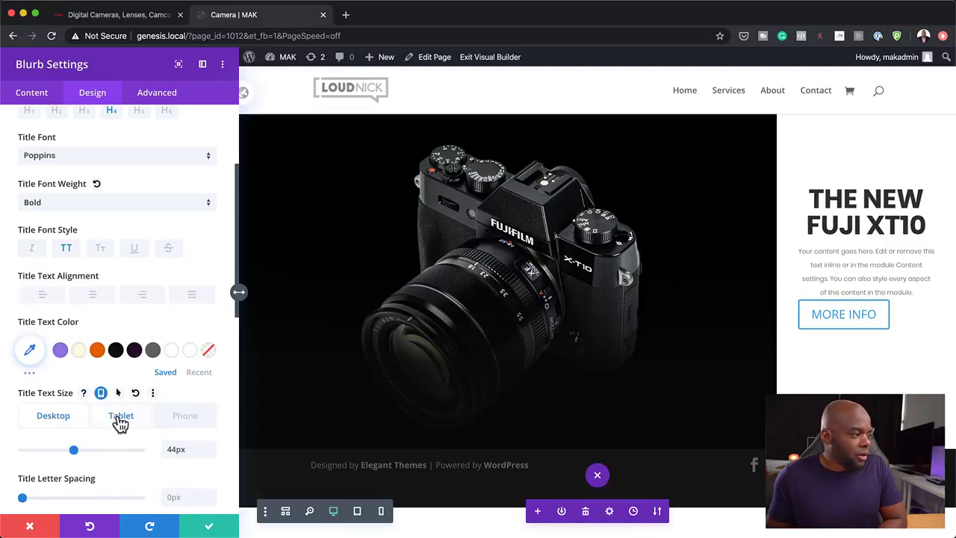
left_click(120, 420)
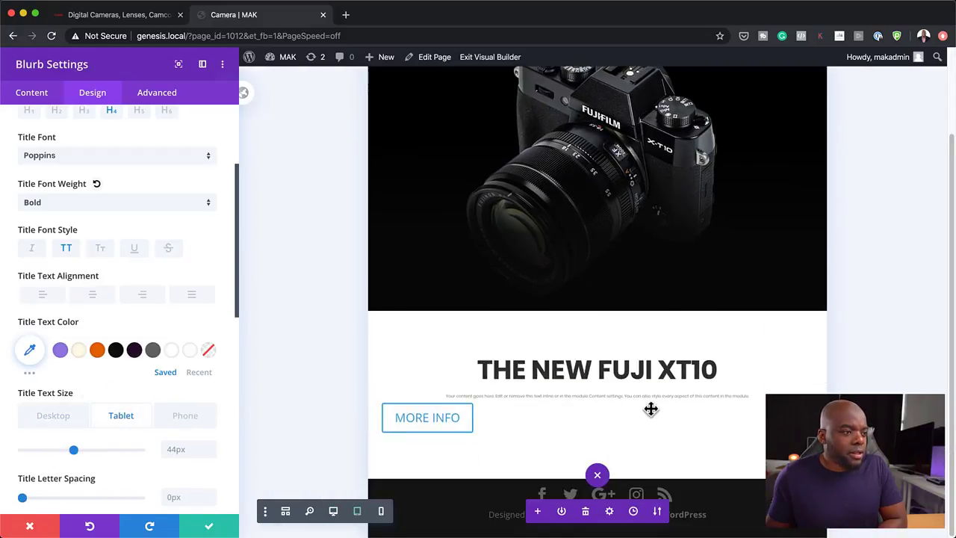
left_click(186, 420)
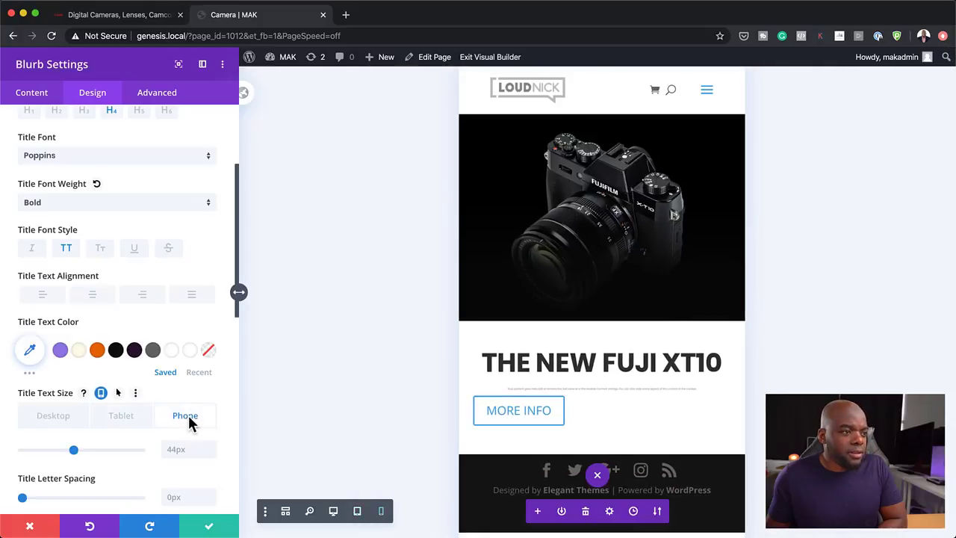
left_click(73, 419)
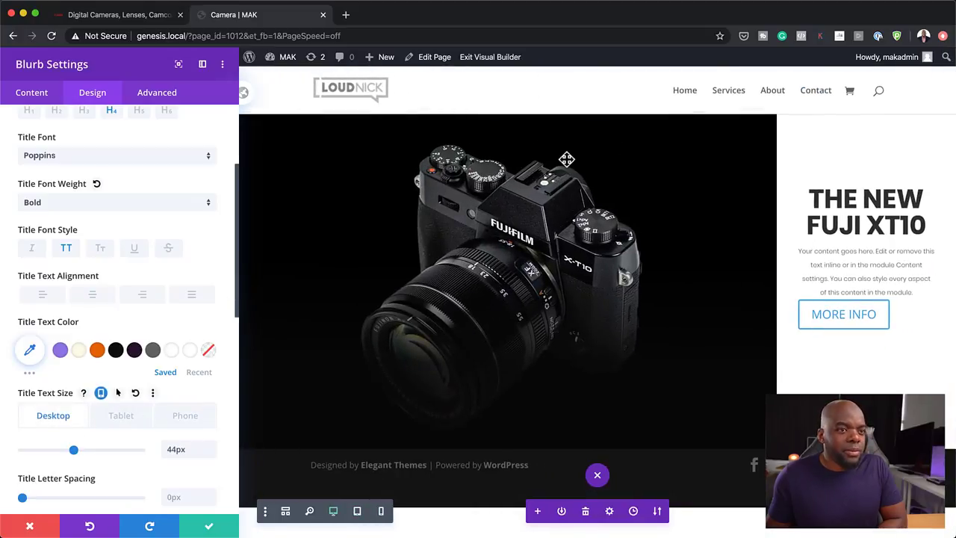
Set the blurb's body text to Semi Bold weight and a size of 2vw
left_click(799, 251)
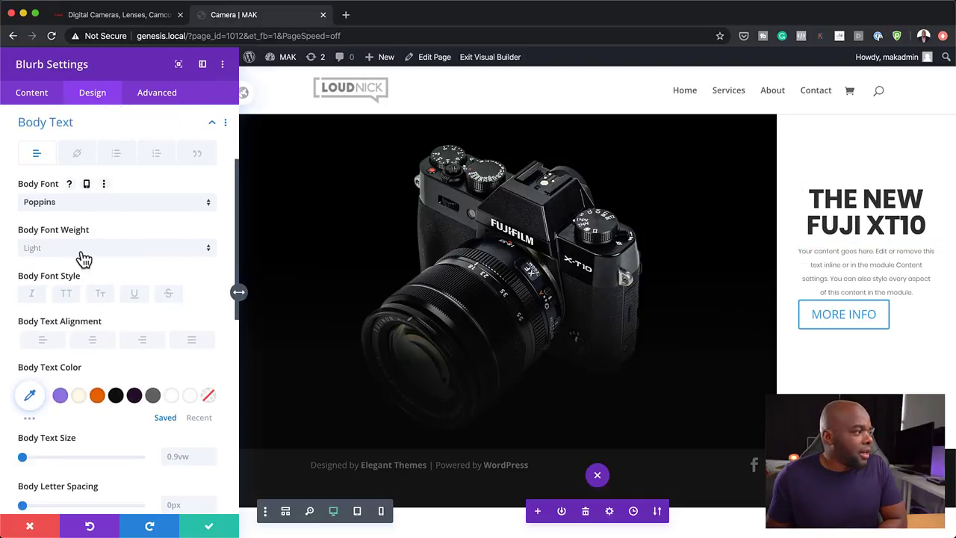
left_click(82, 253)
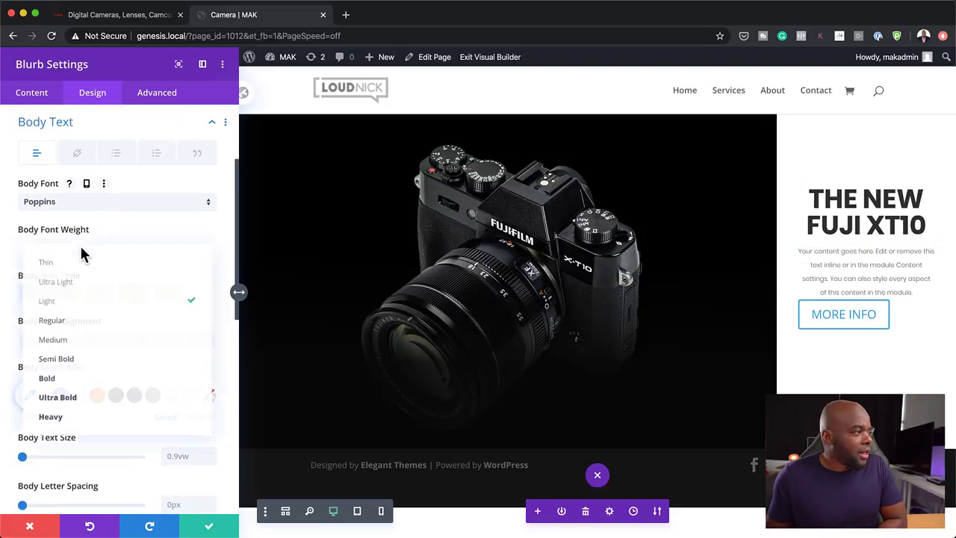
left_click(109, 360)
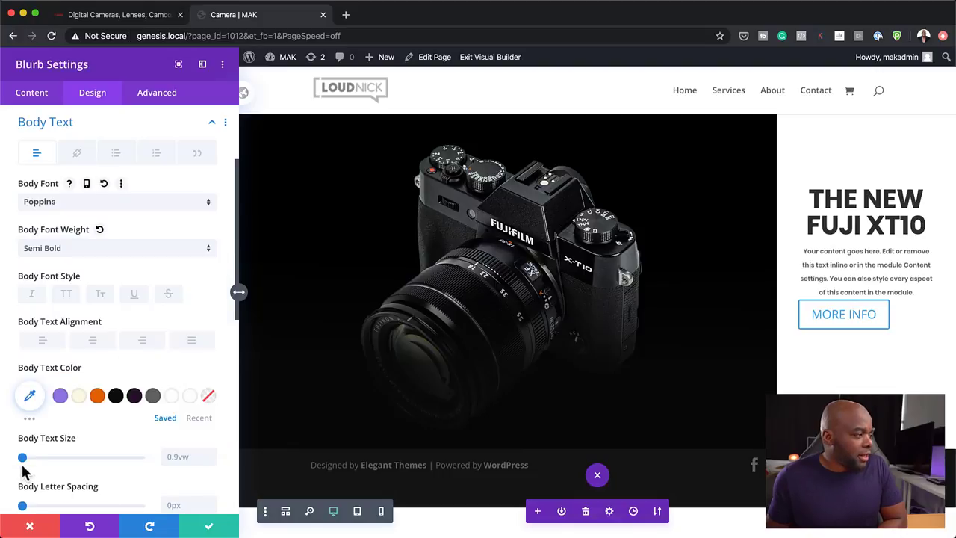
left_click_drag(23, 457, 22, 459)
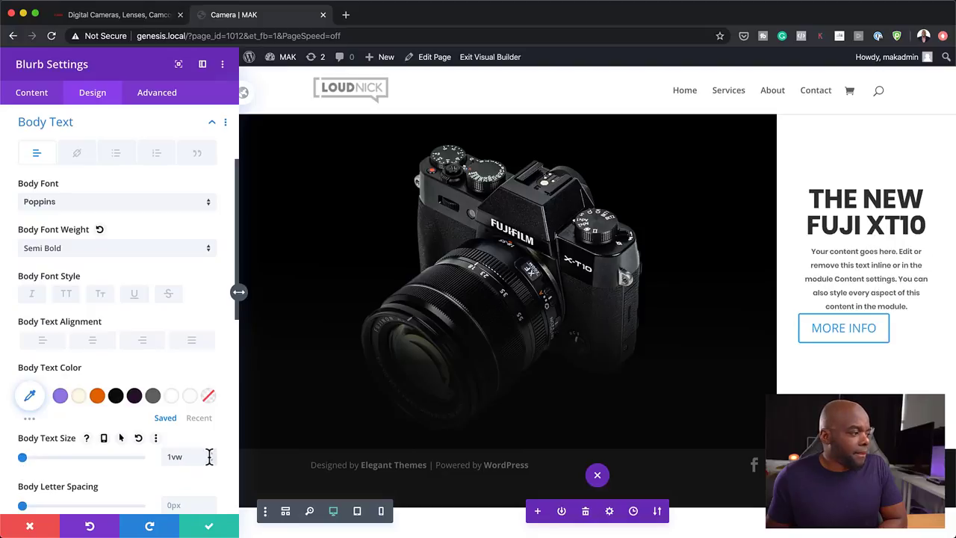
key("Up")
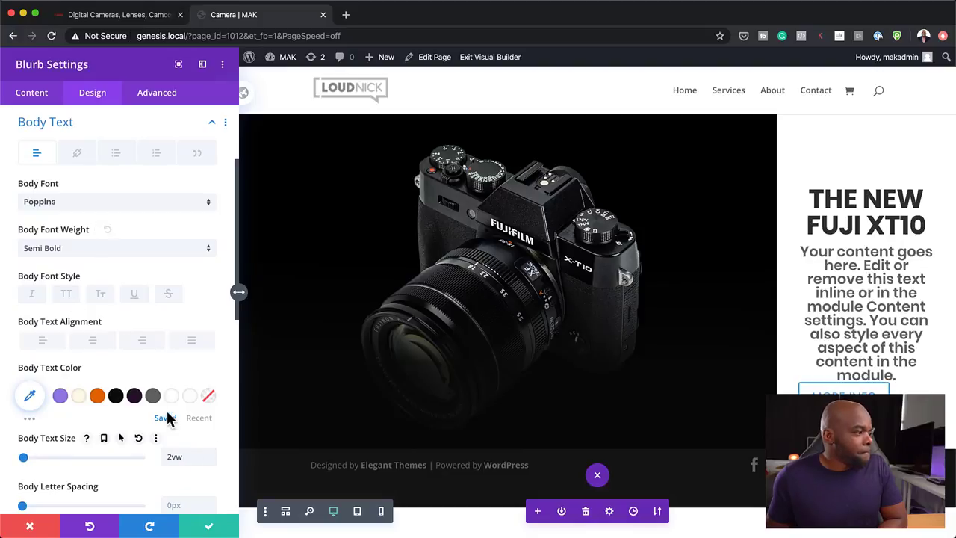
Set the blurb's body font weight to Regular and its text size to 18px
left_click(75, 250)
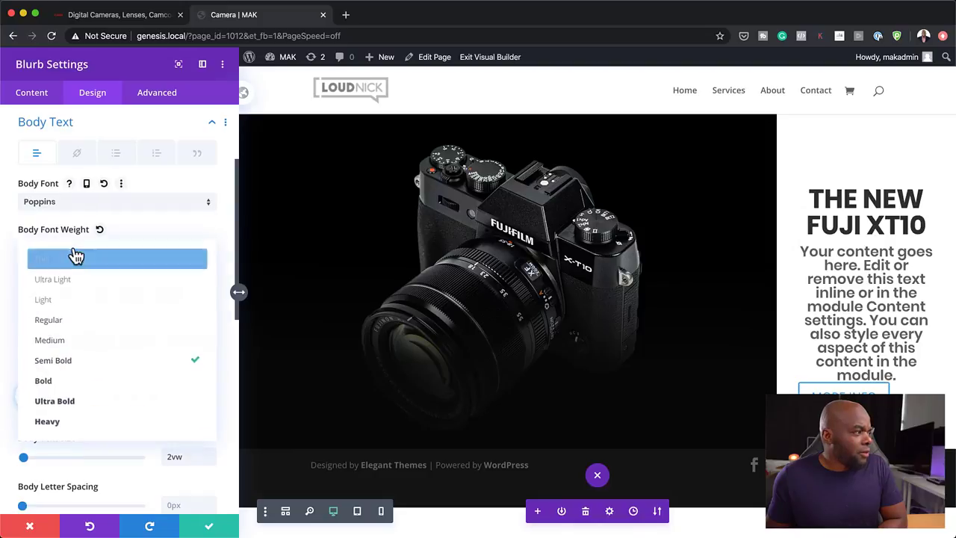
left_click(89, 320)
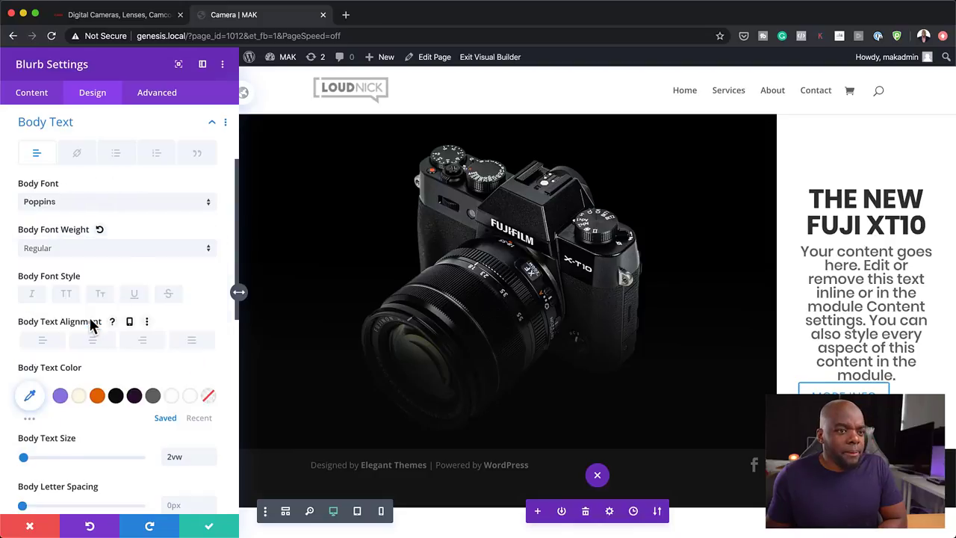
left_click_drag(190, 455, 149, 455)
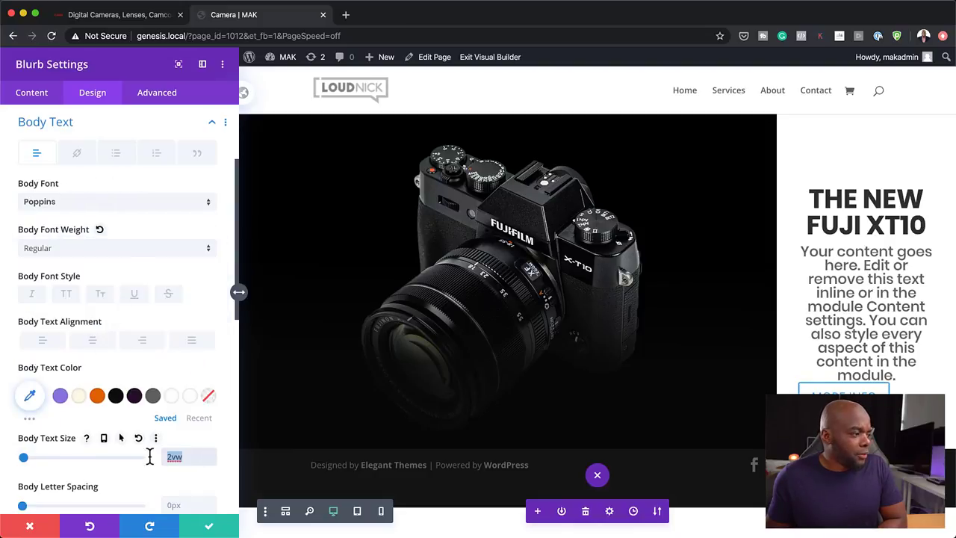
type("1")
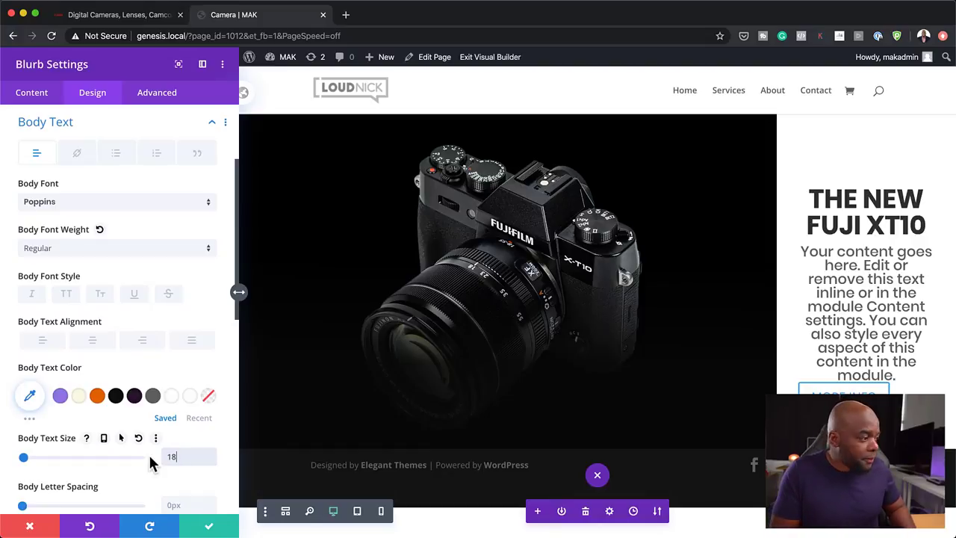
type("8px")
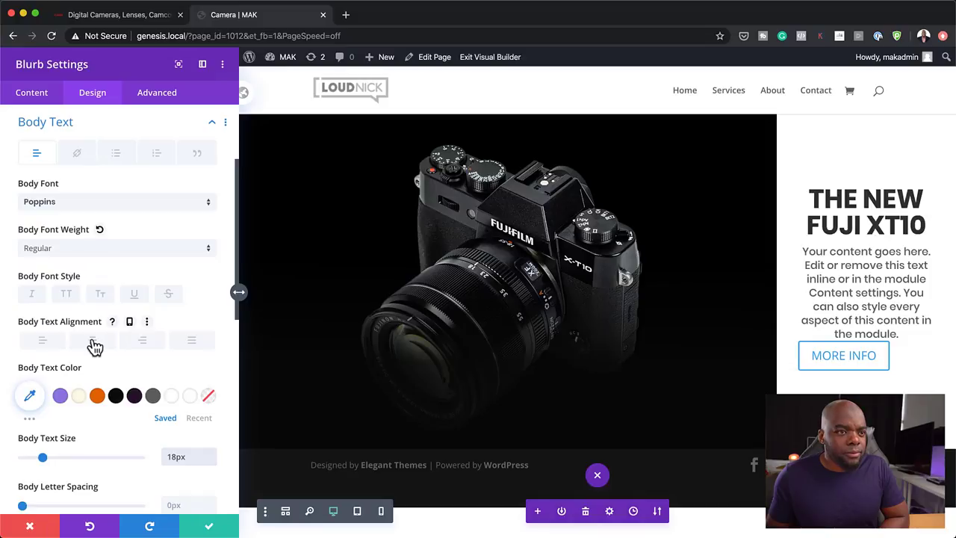
Left-align the blurb's body text and reduce its size to 17px
left_click(42, 343)
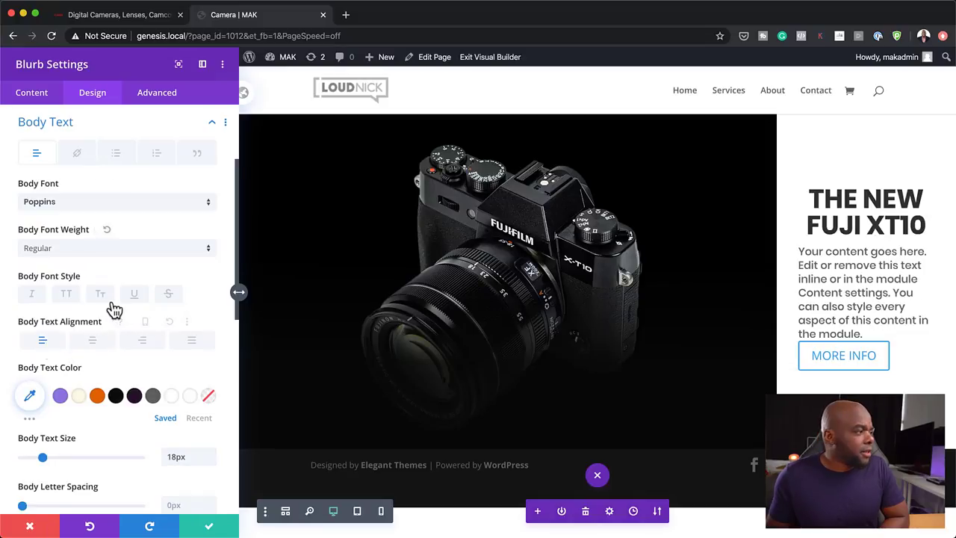
left_click(212, 460)
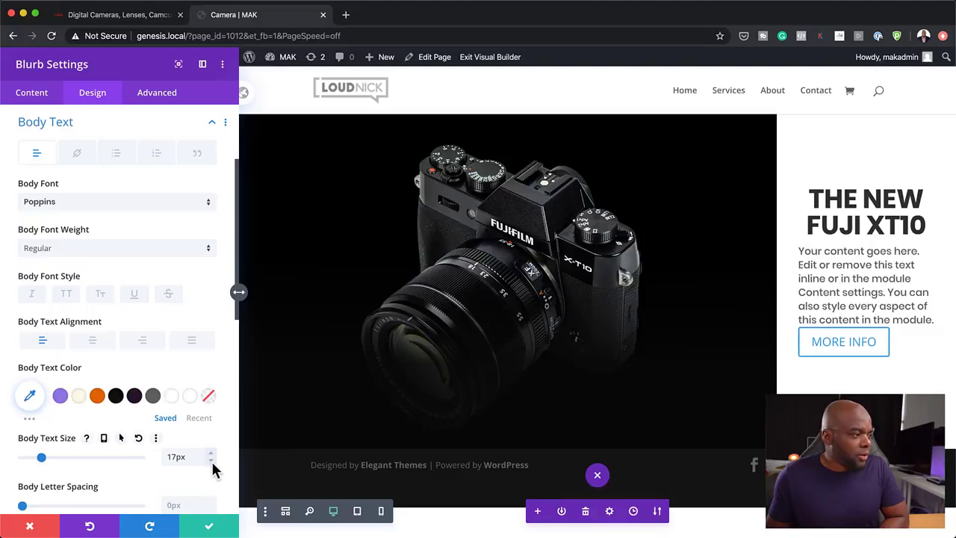
Left-align the blurb title and save the blurb settings
left_click(816, 196)
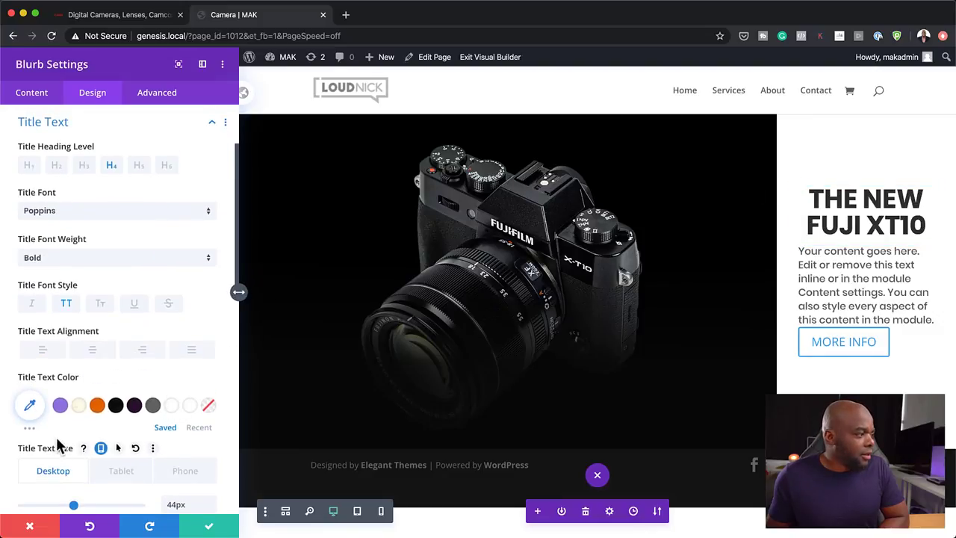
left_click(44, 352)
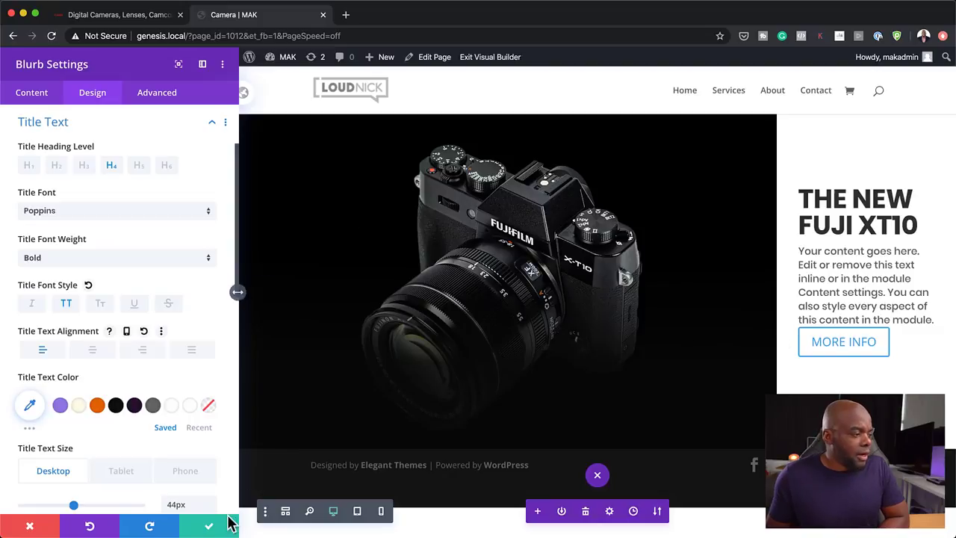
left_click(803, 254)
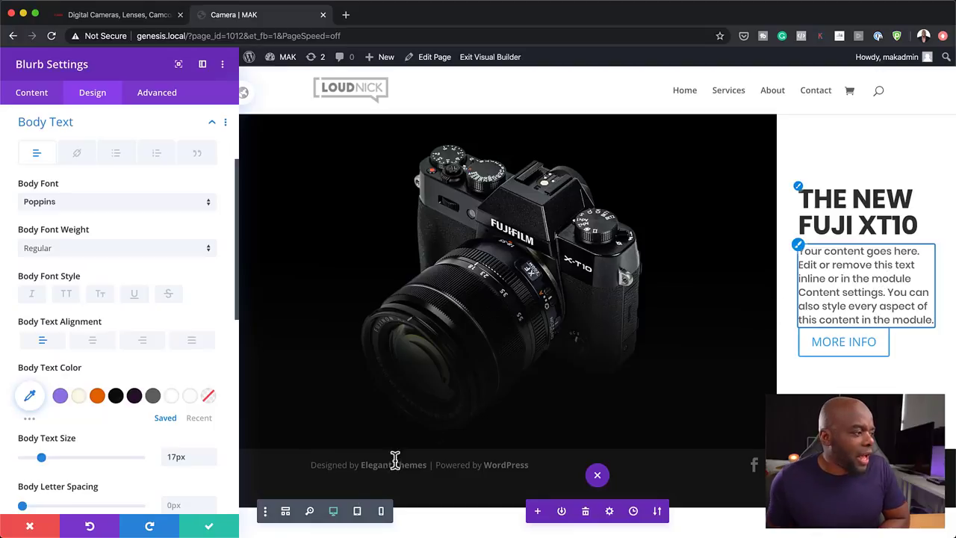
left_click(212, 527)
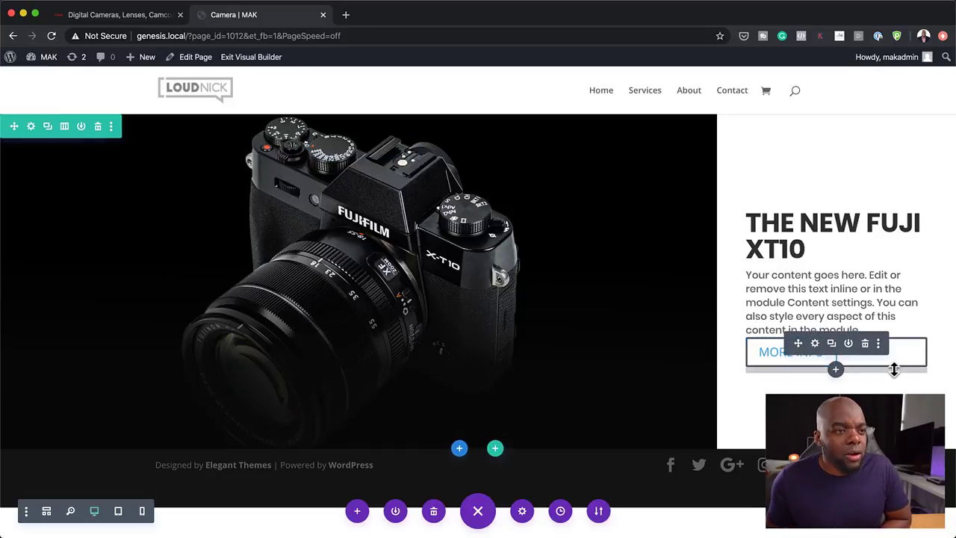
Enable custom styles for the More Info button and set its text color to white (#ffffff)
left_click(815, 345)
left_click(93, 94)
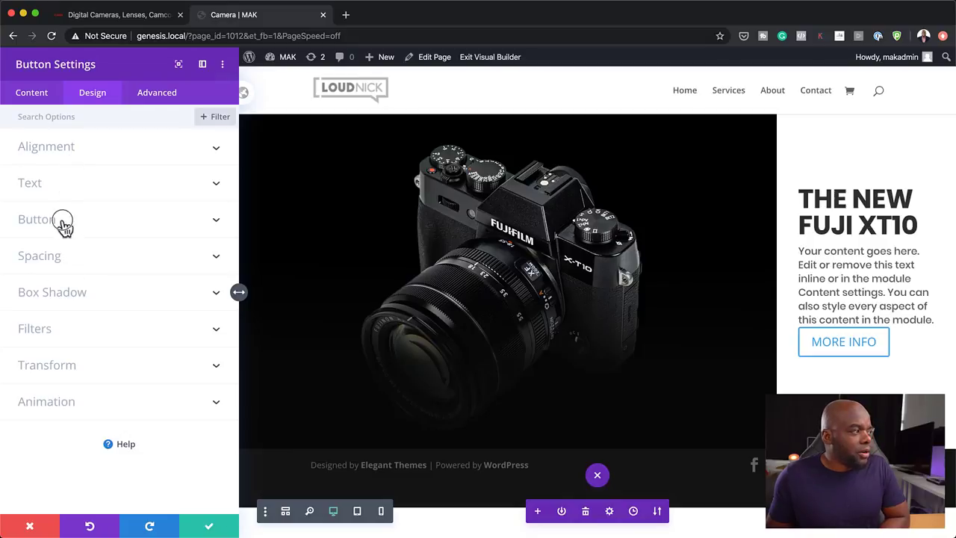
left_click(62, 221)
left_click(48, 252)
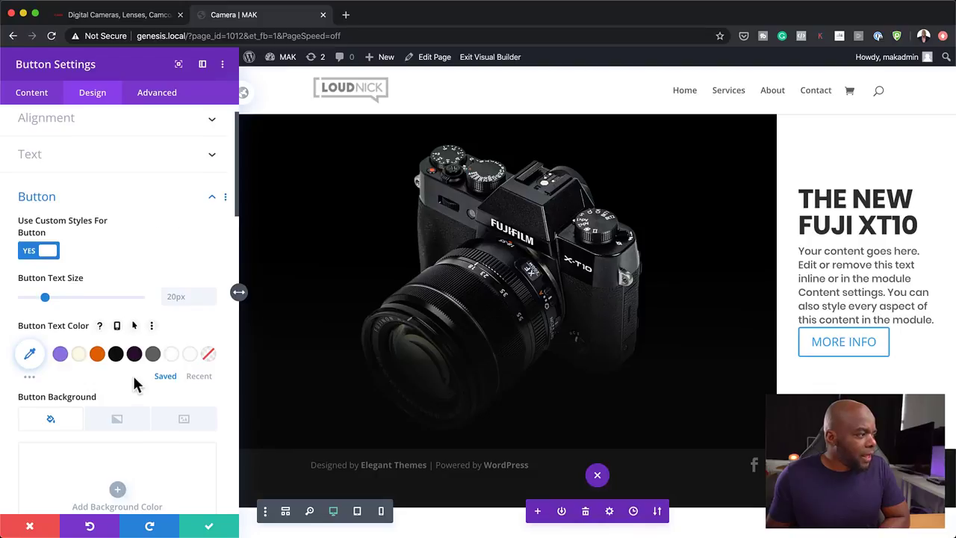
scroll(133, 384, "down", 1)
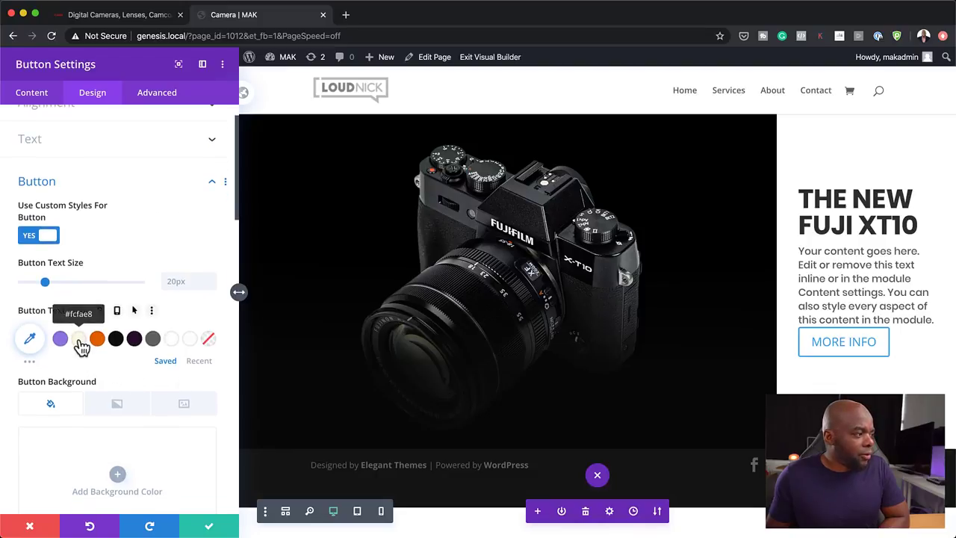
left_click(172, 342)
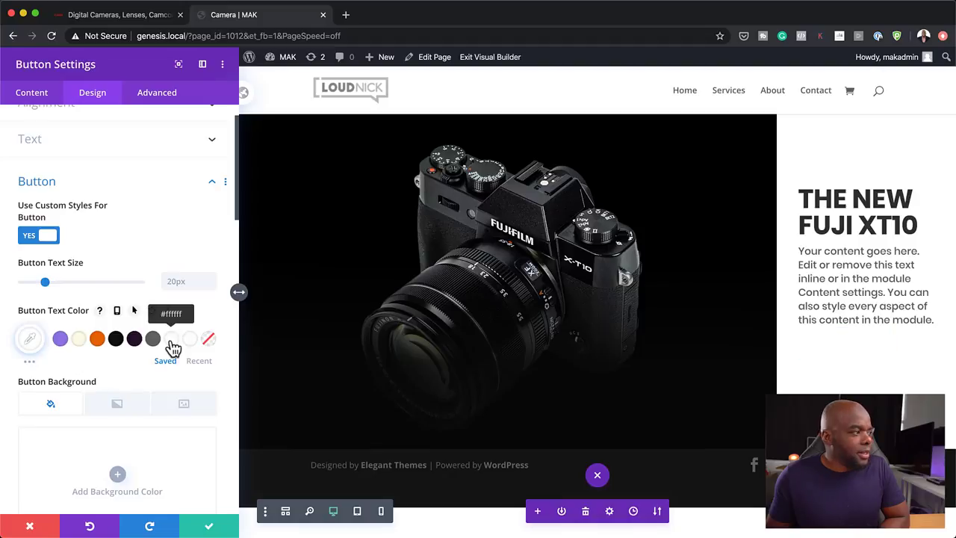
Give the More Info button the saved purple background color
scroll(144, 419, "down", 3)
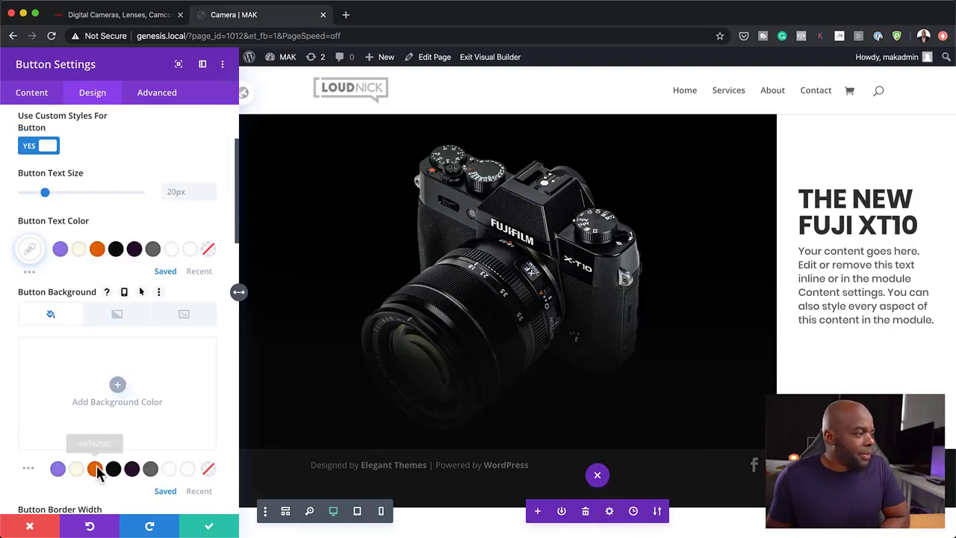
left_click(58, 469)
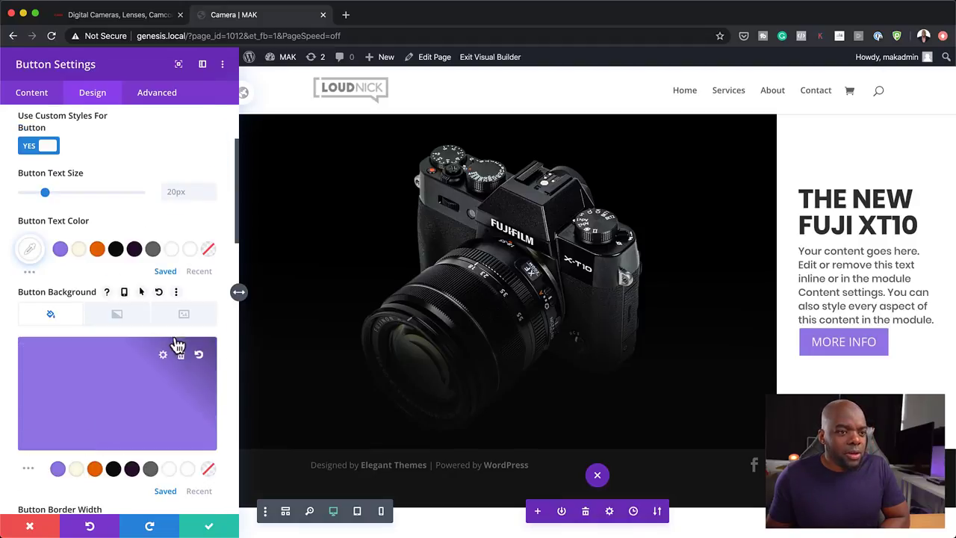
scroll(177, 351, "down", 2)
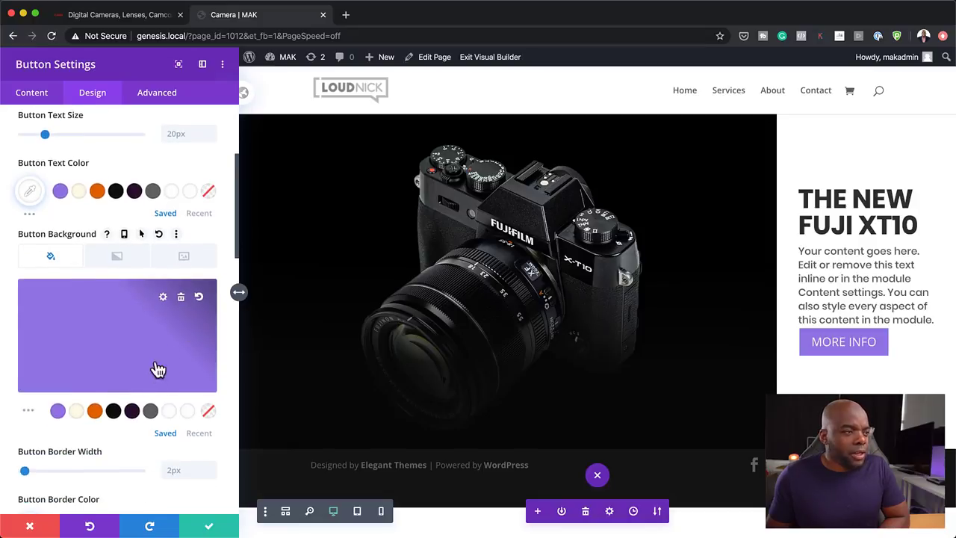
scroll(124, 337, "down", 3)
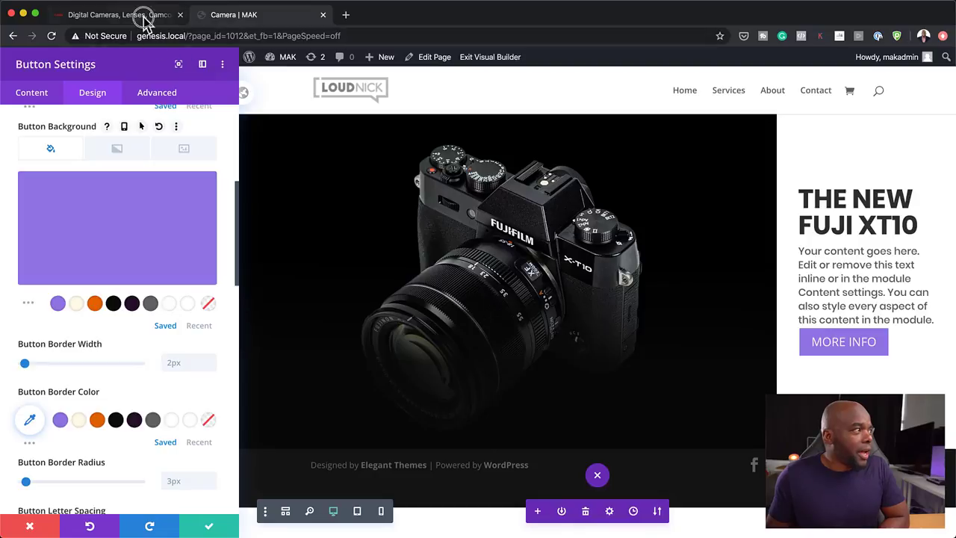
Round the More Info button's corners with a border radius of 100px
left_click(146, 21)
left_click(254, 21)
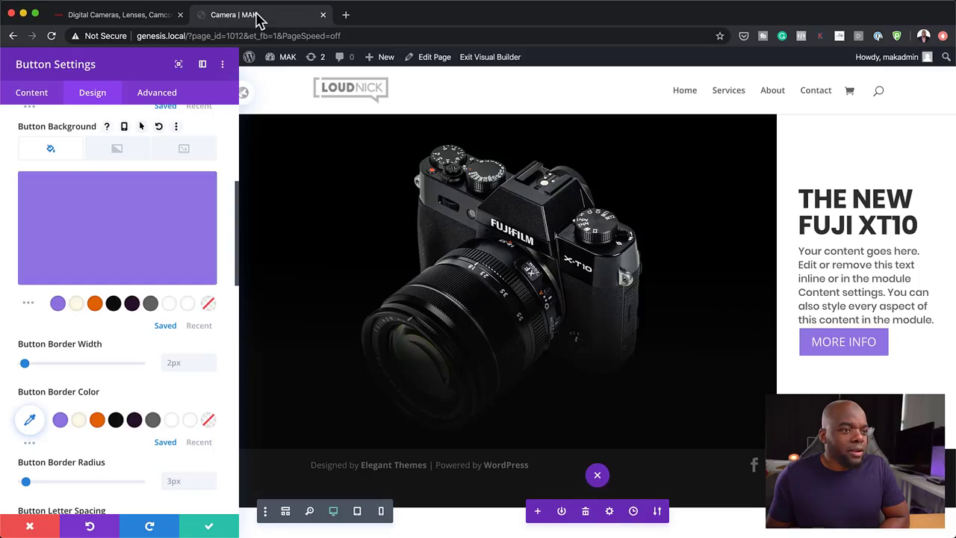
scroll(149, 415, "down", 1)
scroll(151, 415, "down", 3)
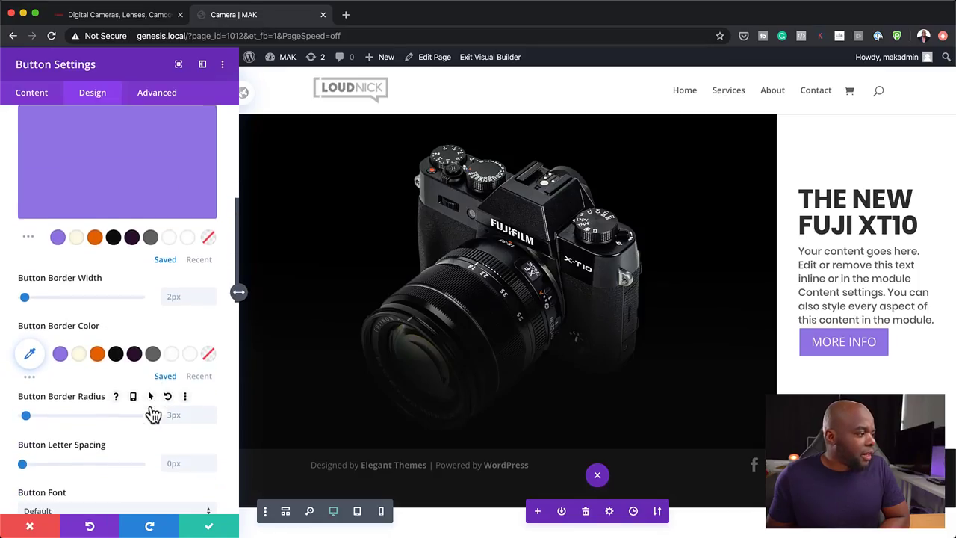
left_click_drag(26, 406, 200, 420)
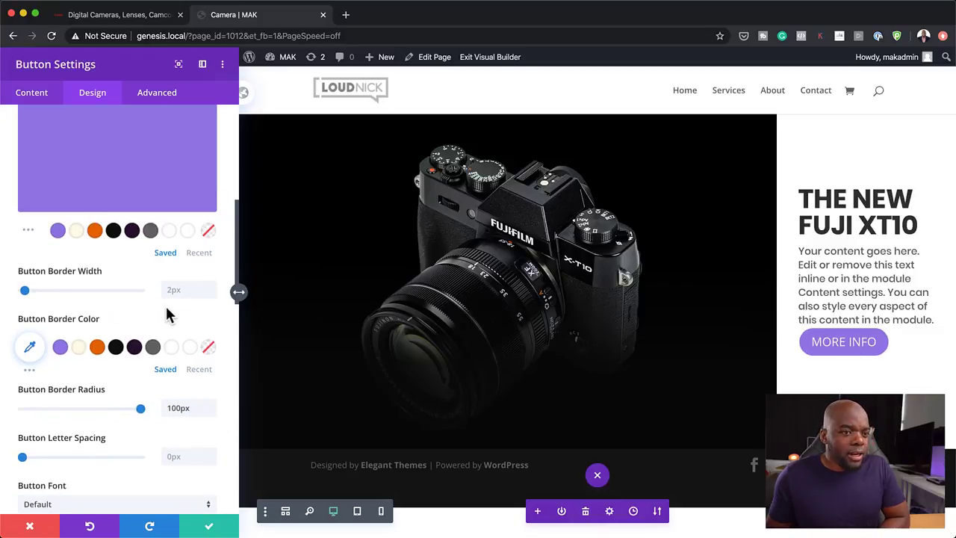
Reduce the More Info button's text size to 16px
scroll(165, 304, "up", 2)
scroll(167, 314, "up", 5)
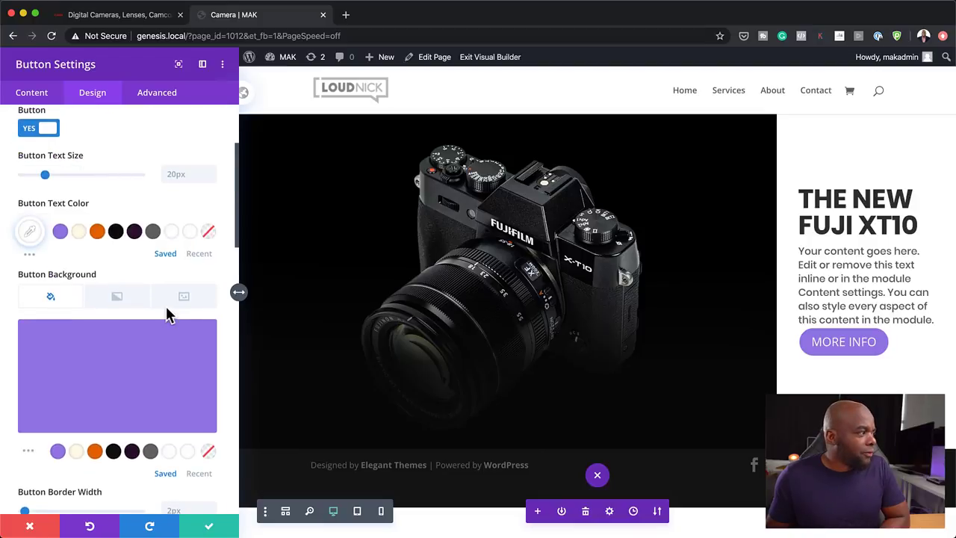
left_click_drag(45, 179, 41, 183)
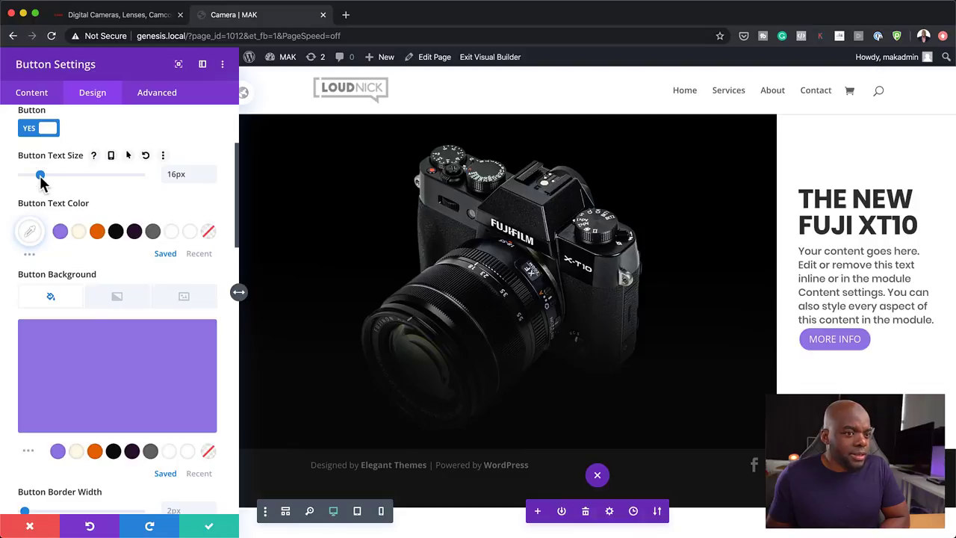
Set the More Info button's font to Poppins with a Semi Bold weight
scroll(148, 318, "down", 8)
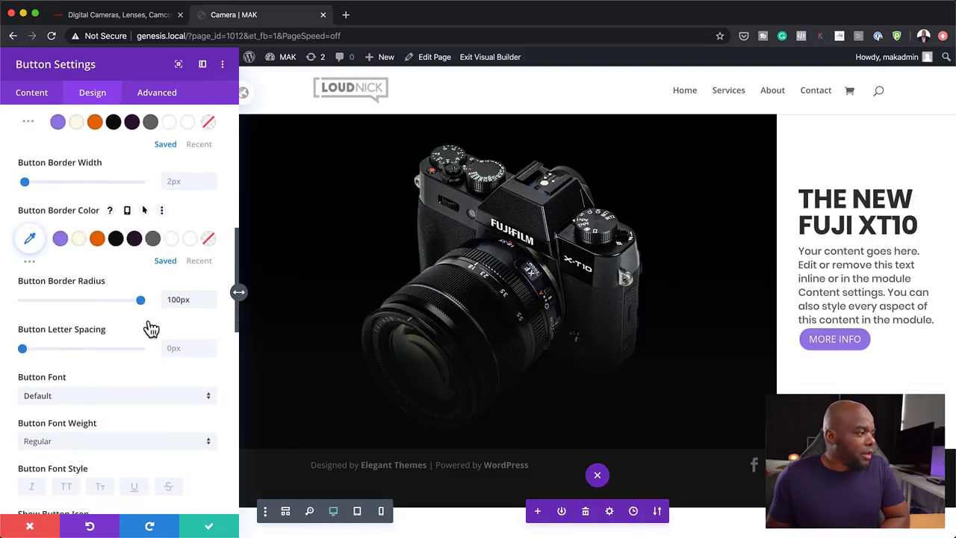
left_click(101, 396)
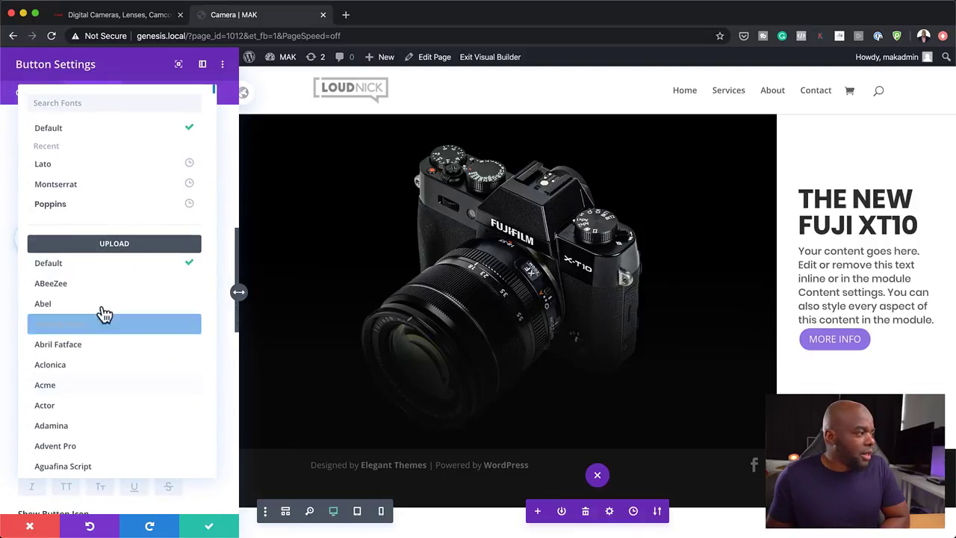
left_click(85, 206)
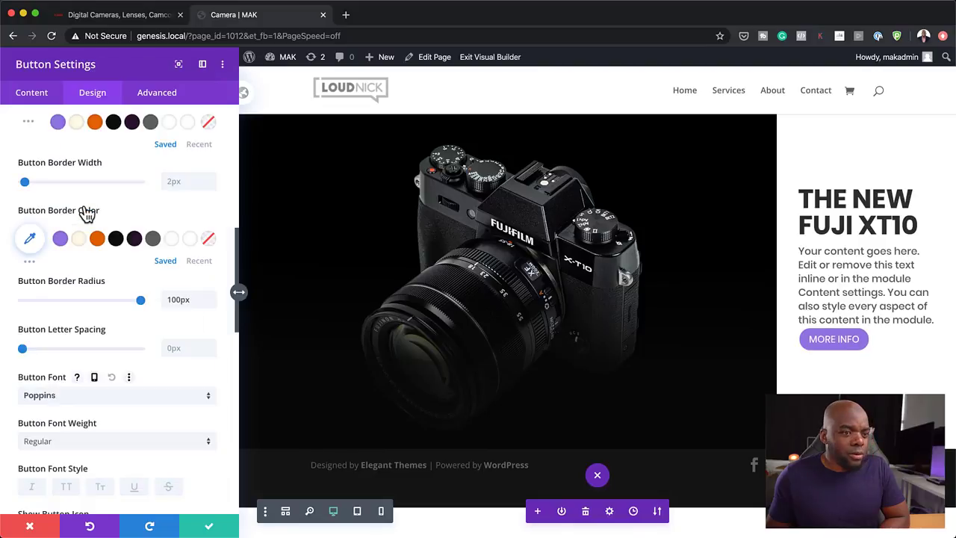
scroll(192, 455, "down", 3)
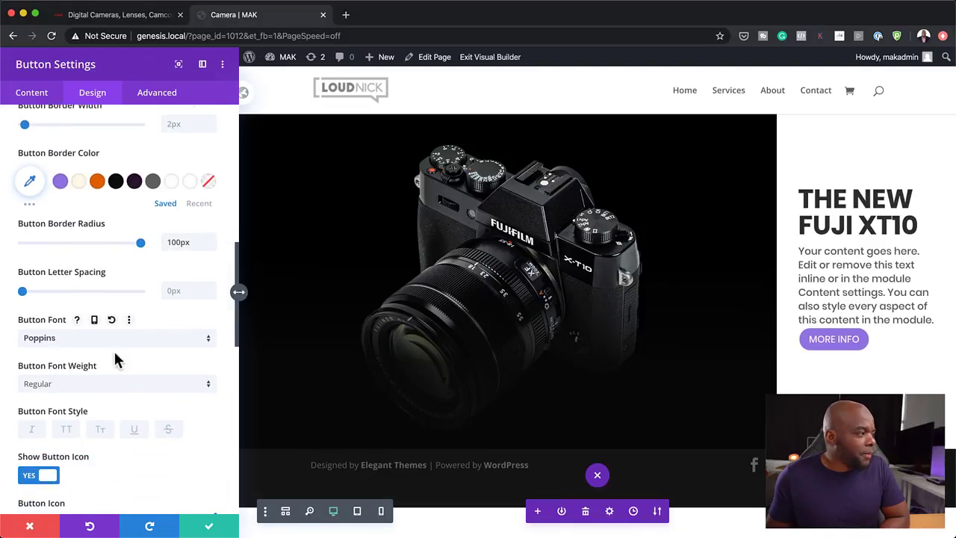
left_click(98, 391)
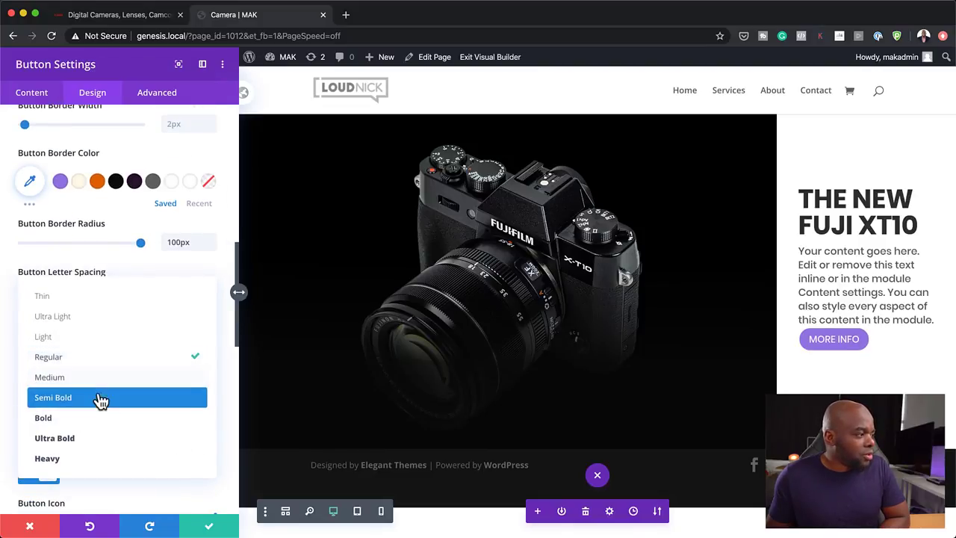
left_click(96, 399)
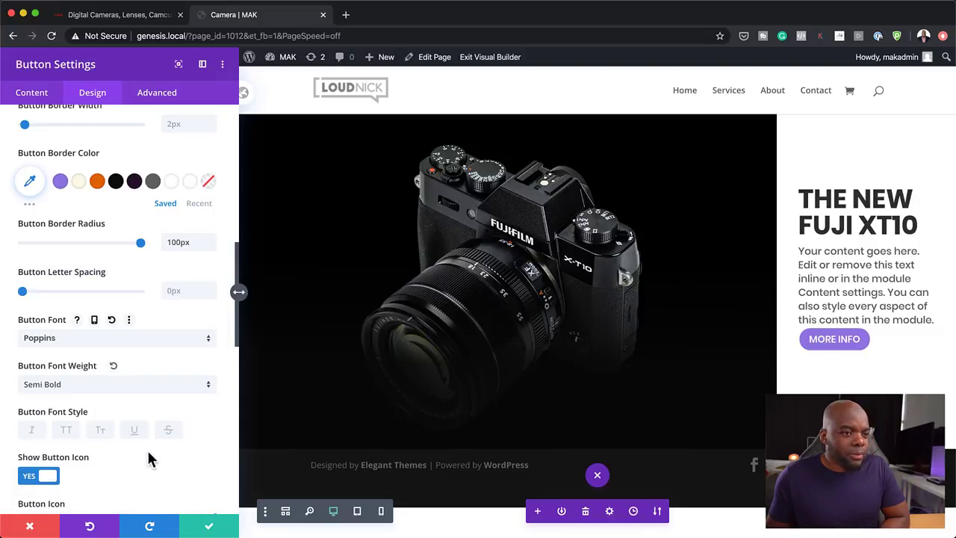
Choose the plain right-pointing arrow as the More Info button's icon
scroll(149, 456, "down", 4)
scroll(149, 459, "down", 1)
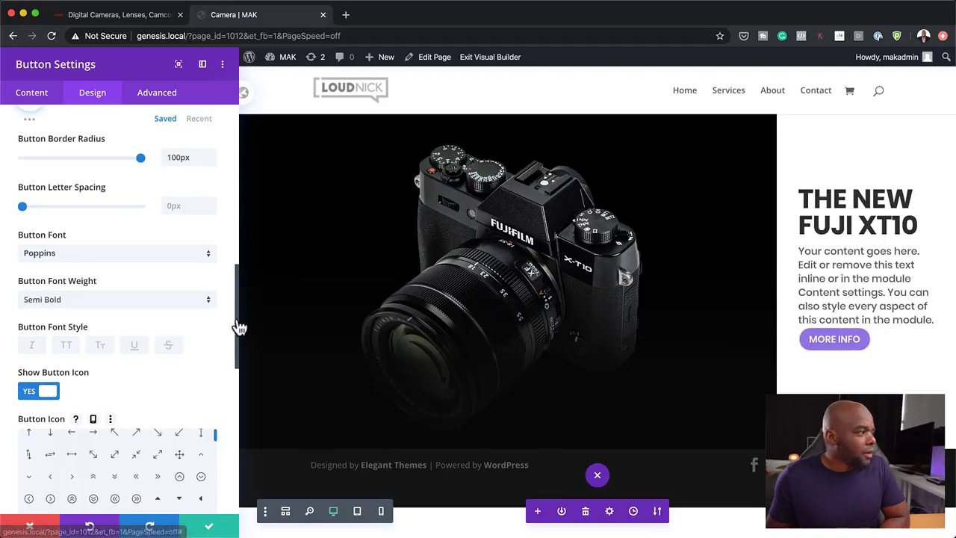
scroll(138, 357, "down", 1)
scroll(138, 353, "down", 5)
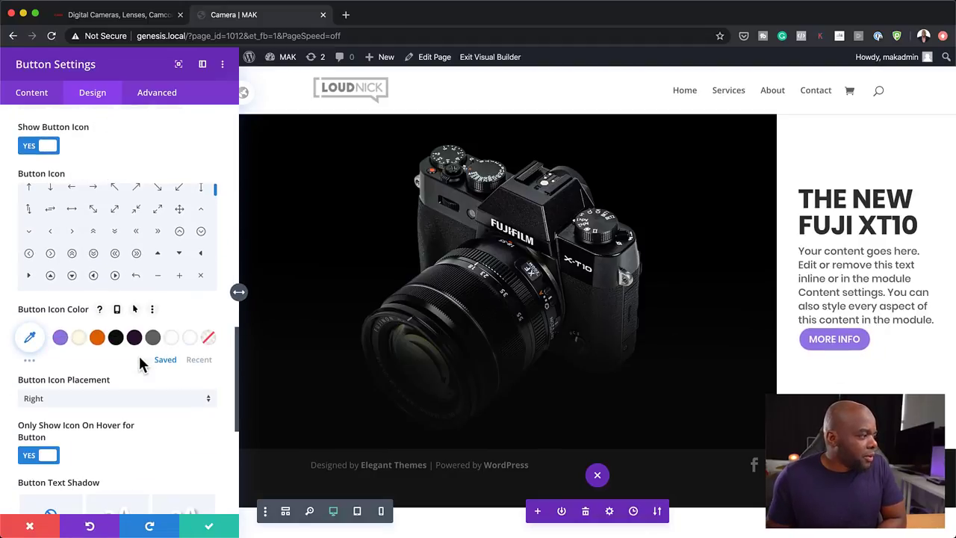
scroll(138, 353, "down", 2)
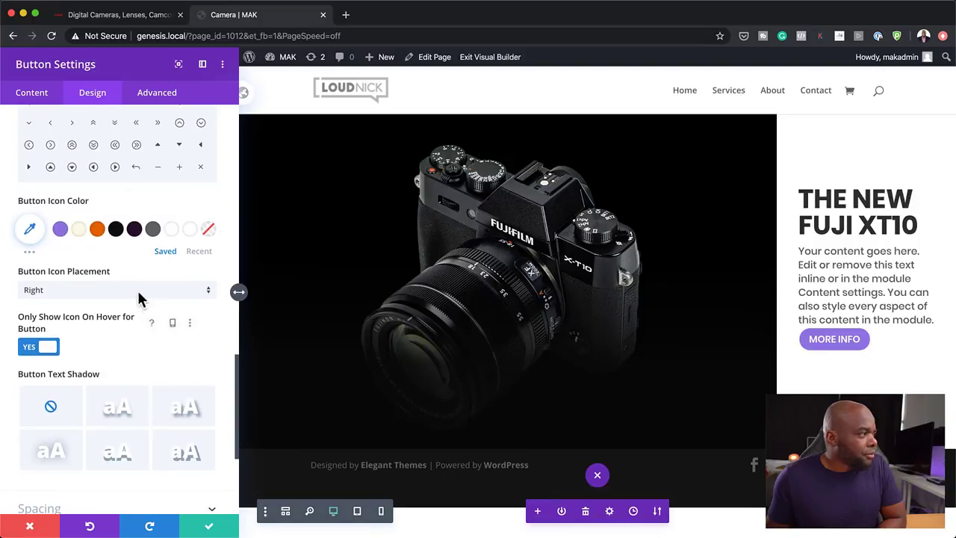
scroll(138, 300, "up", 5)
left_click(94, 248)
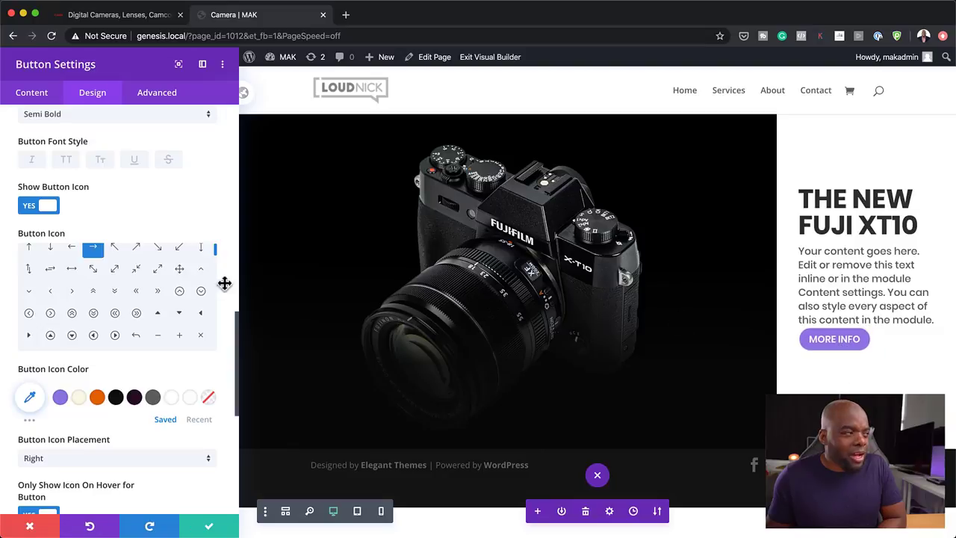
Link the More Info button's left and right padding and set both to 30px
scroll(135, 437, "down", 5)
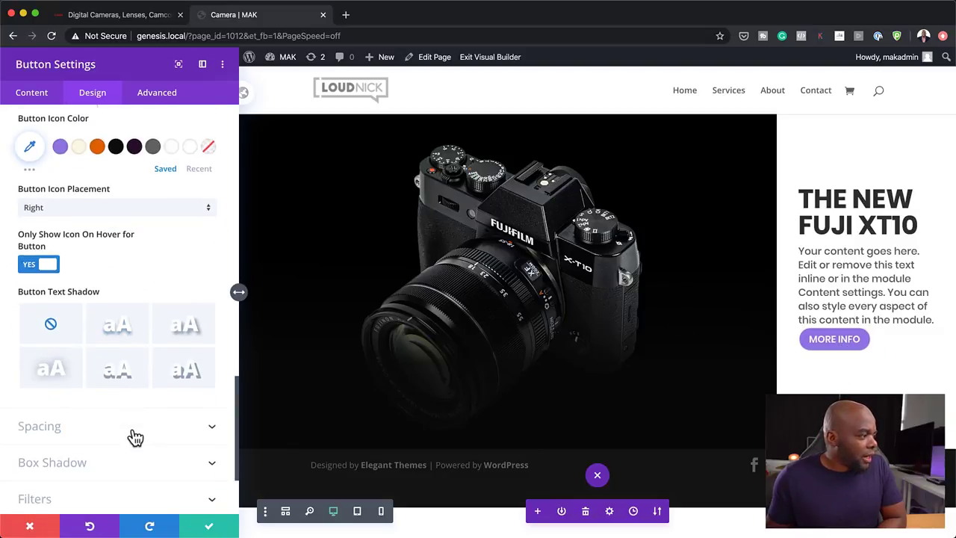
scroll(134, 438, "down", 1)
left_click(64, 391)
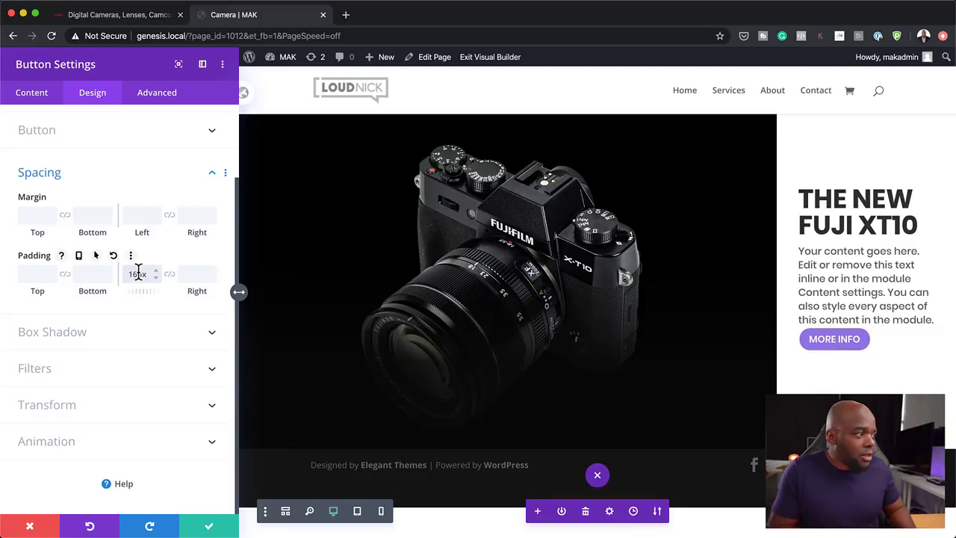
left_click(170, 275)
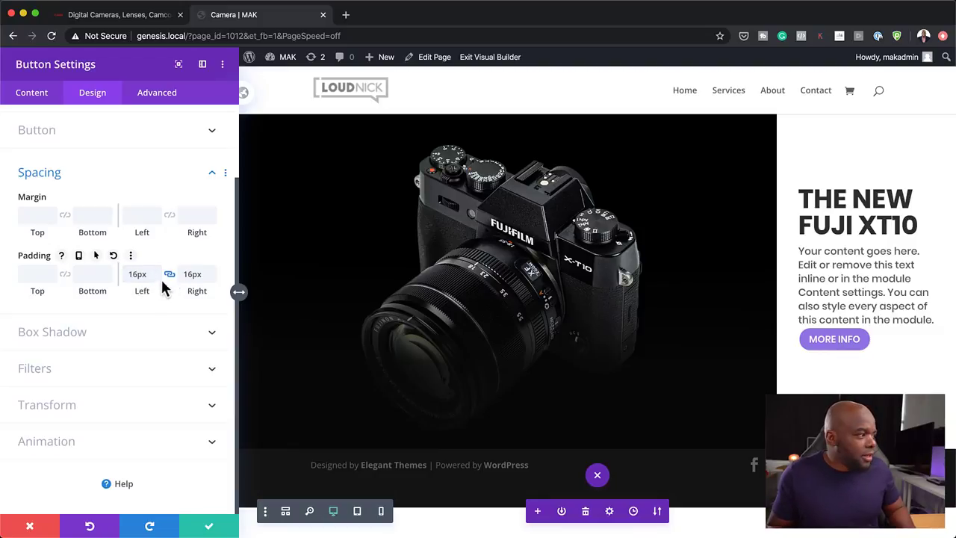
left_click(212, 273)
left_click(212, 273)
left_click(212, 273)
left_click(213, 273)
left_click(212, 274)
left_click(212, 273)
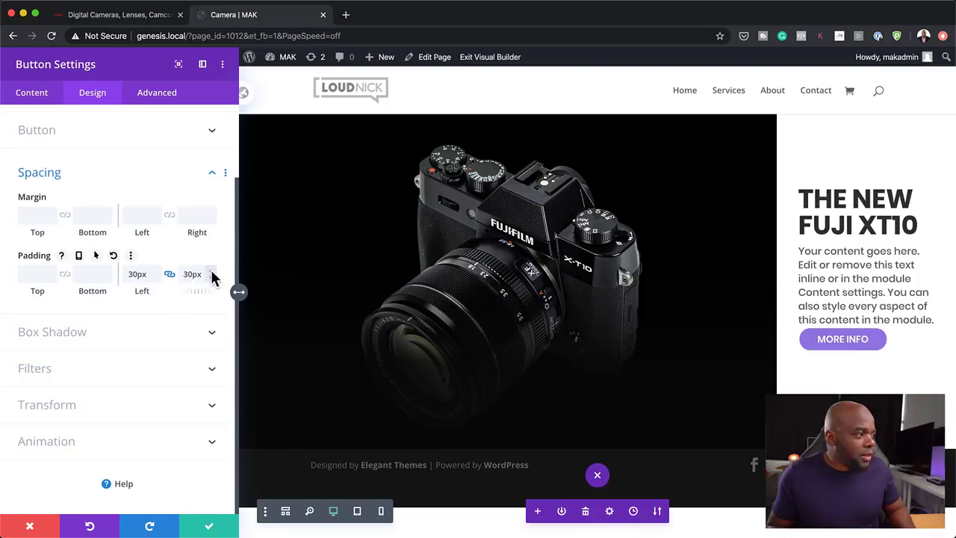
Link the More Info button's top and bottom padding and set both to 10px
left_click(36, 273)
type("16px")
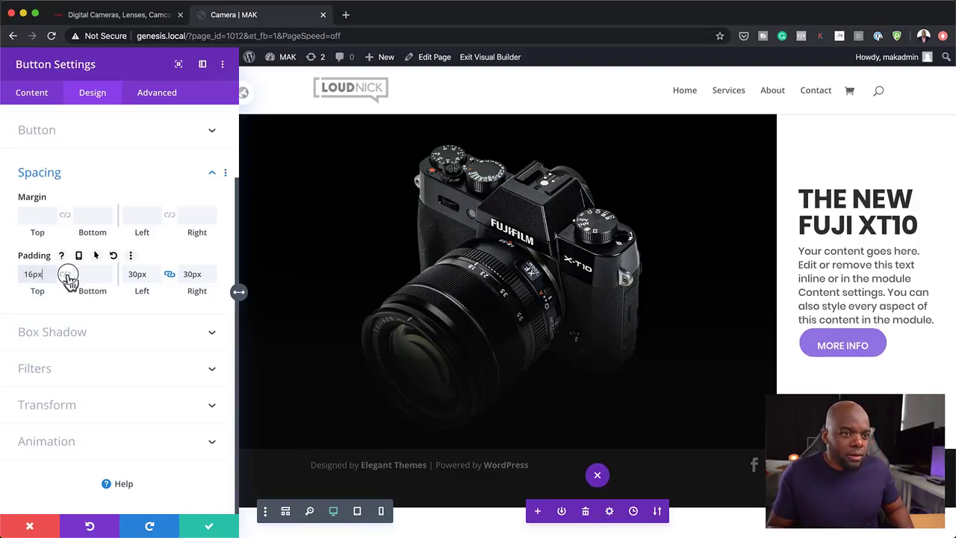
left_click(65, 275)
left_click(50, 277)
left_click(51, 277)
left_click(51, 277)
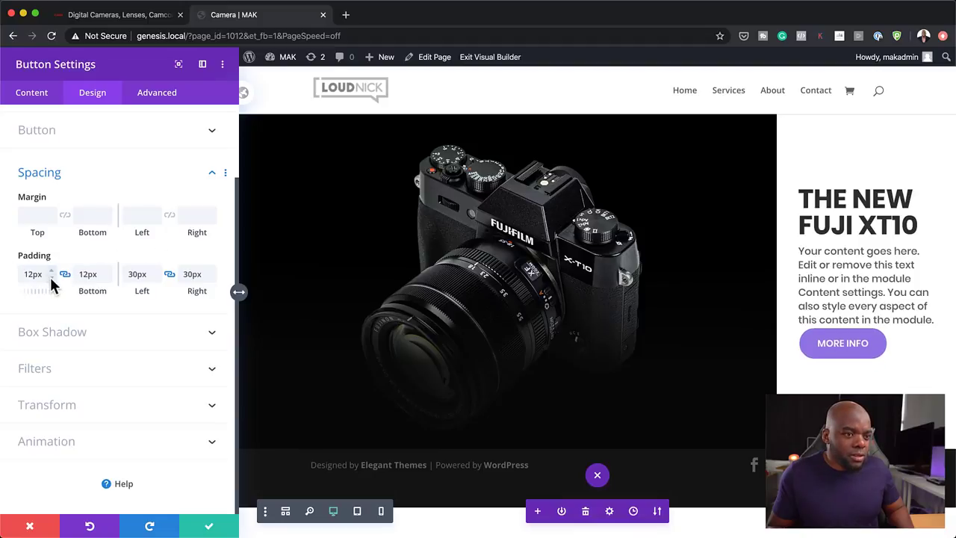
left_click(50, 277)
left_click(50, 277)
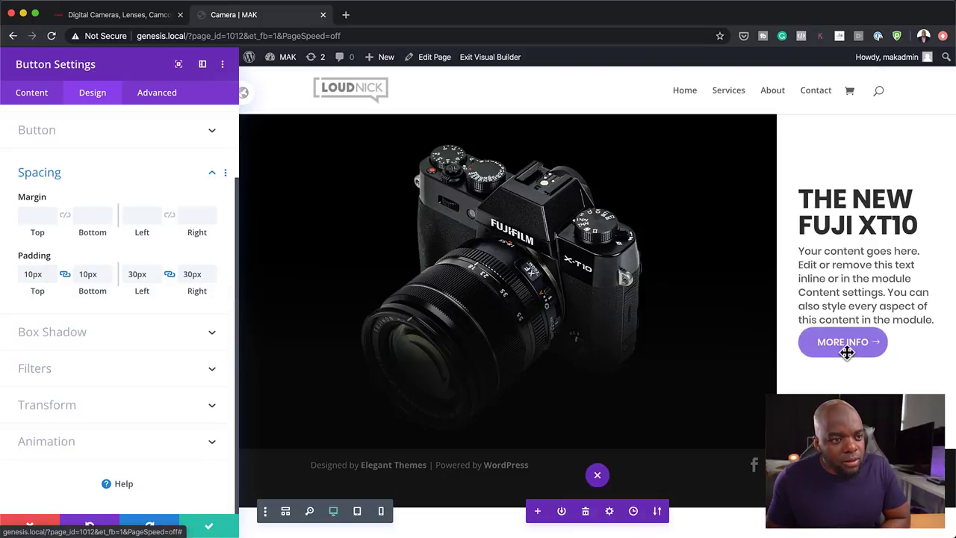
Remove the More Info button's border by setting its border width to 0px
scroll(148, 321, "up", 3)
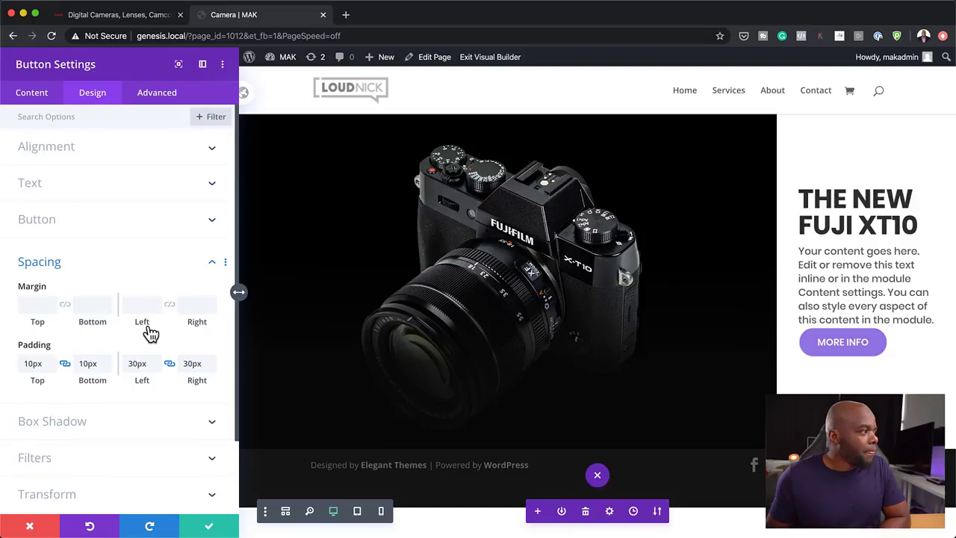
left_click(56, 223)
scroll(132, 281, "up", 1)
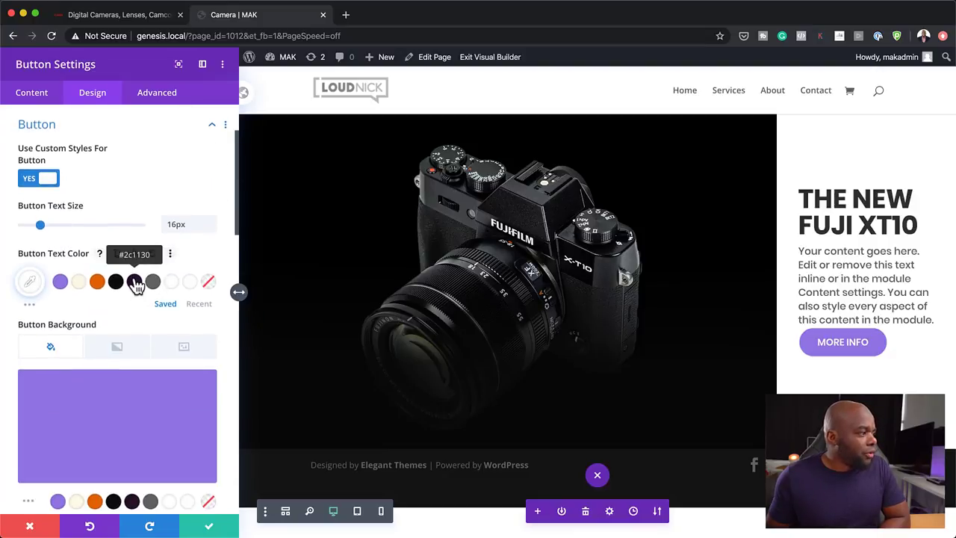
scroll(137, 286, "up", 2)
scroll(136, 286, "down", 6)
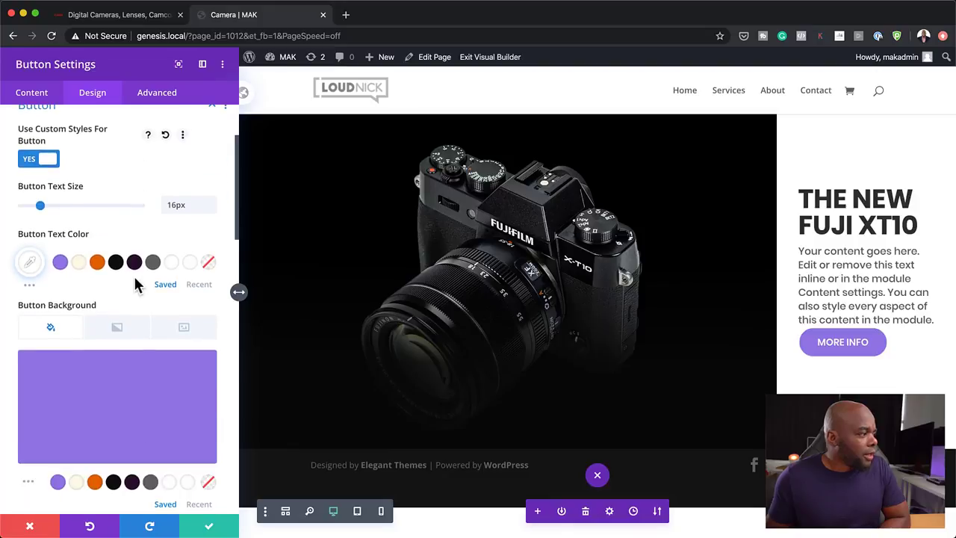
scroll(137, 286, "down", 4)
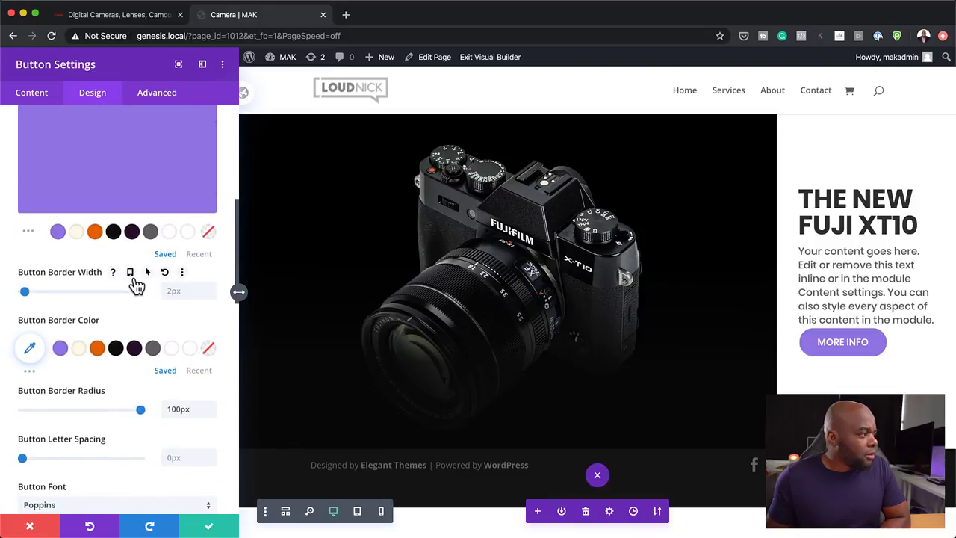
left_click_drag(22, 295, 4, 298)
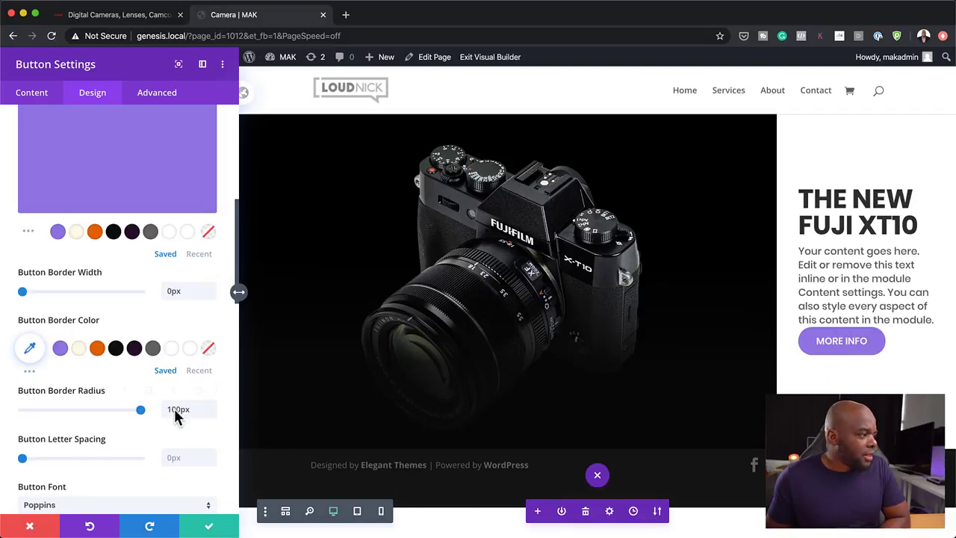
Change the unit of the button's border radius so the value reads 100vw
key("BackSpace")
key("BackSpace")
type("vw")
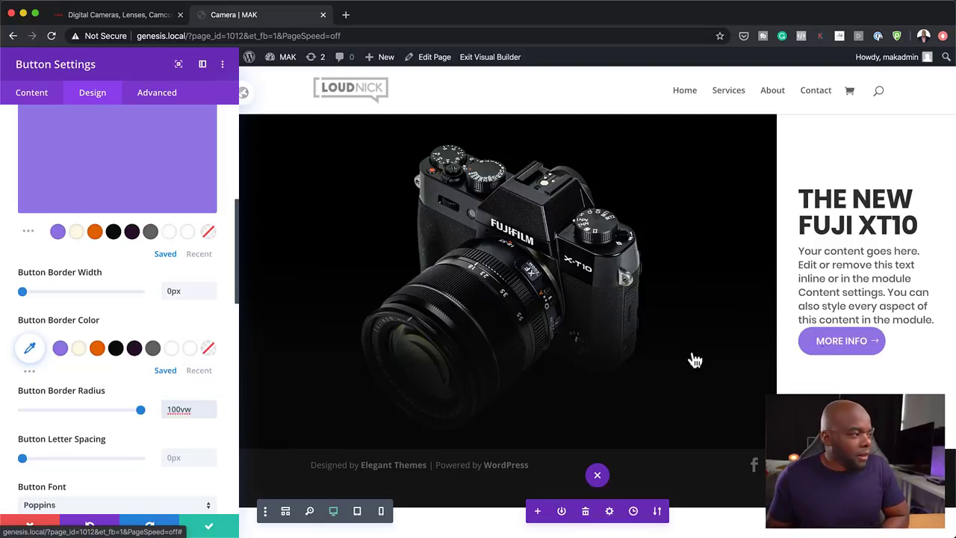
Give the More Info button a top margin of 18px and save the button settings
scroll(197, 437, "down", 3)
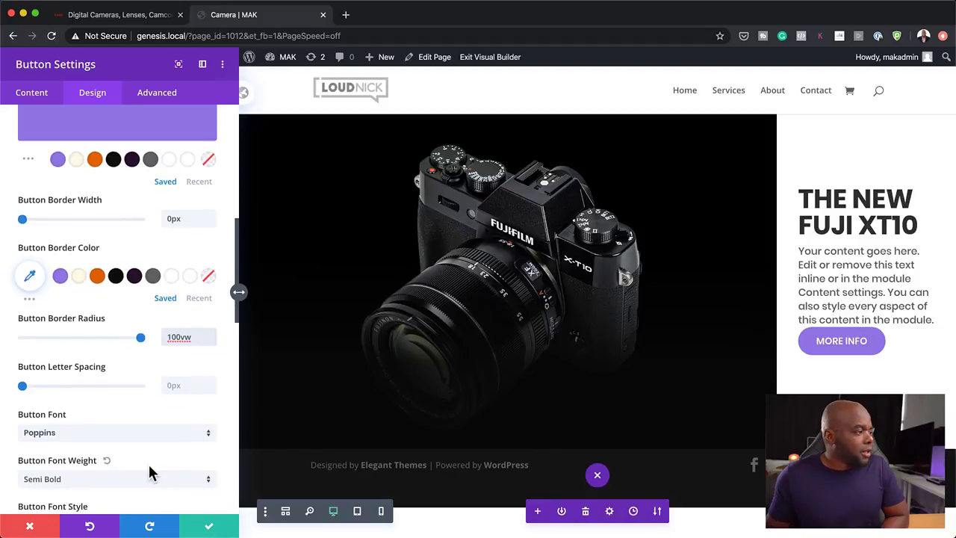
scroll(149, 471, "down", 10)
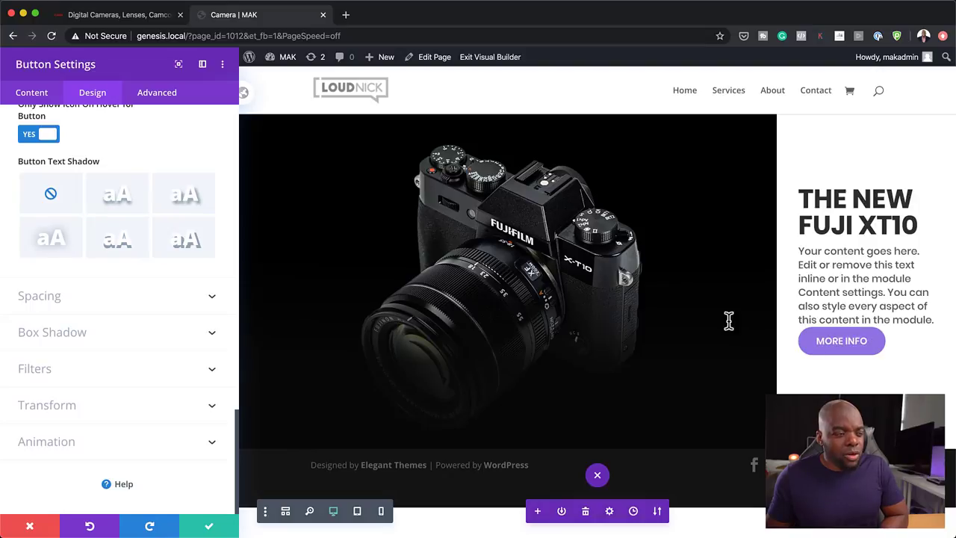
left_click(77, 308)
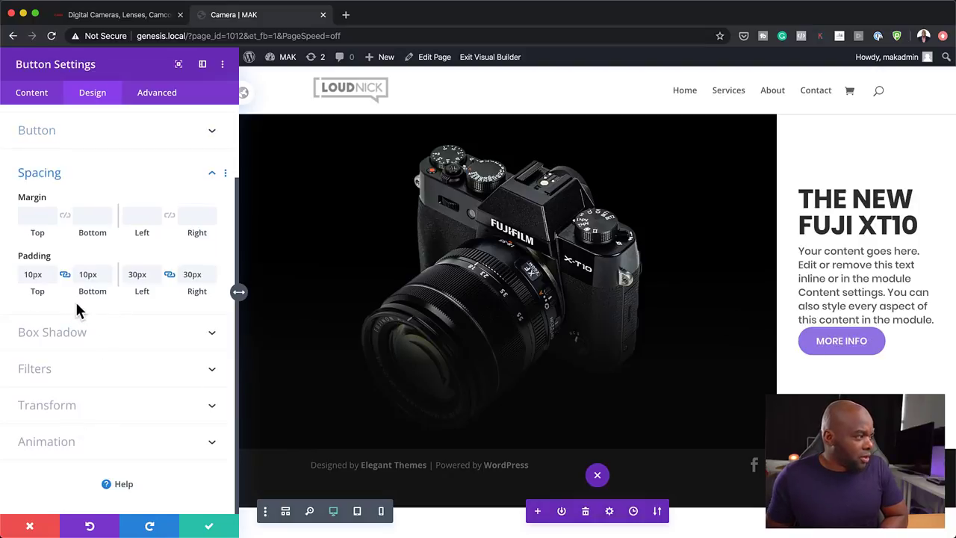
left_click(36, 215)
type("10px")
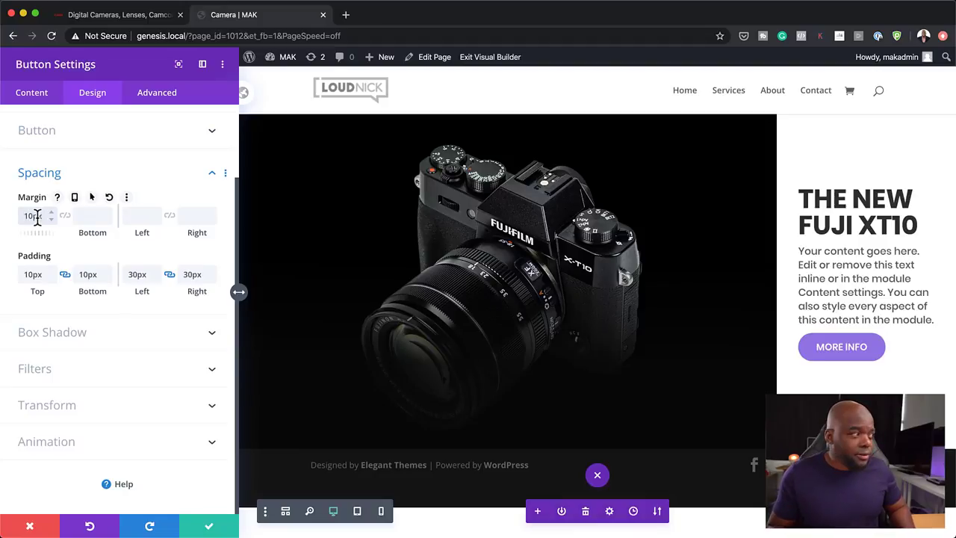
key("Up")
key("Up")
key("Up")
key("Up")
key("Up")
key("Up")
key("Up")
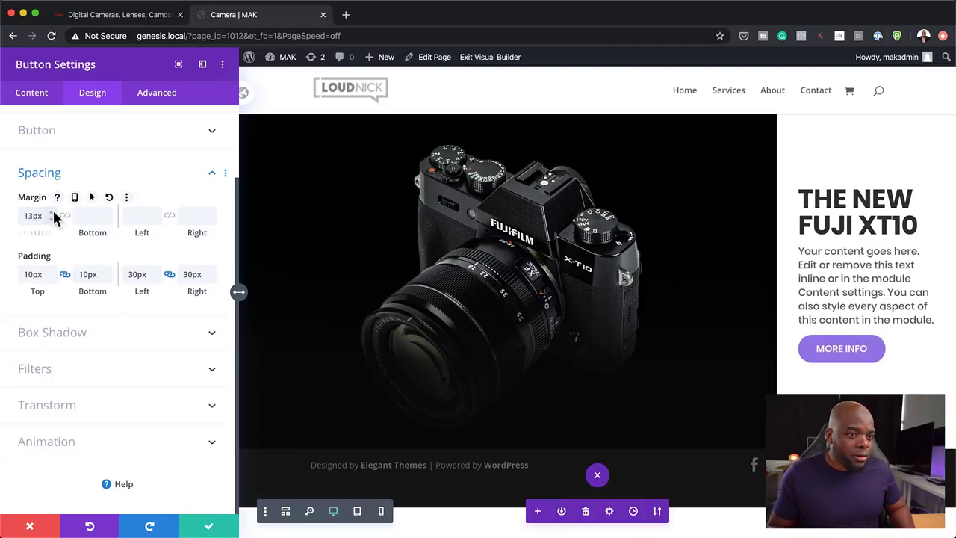
key("Up")
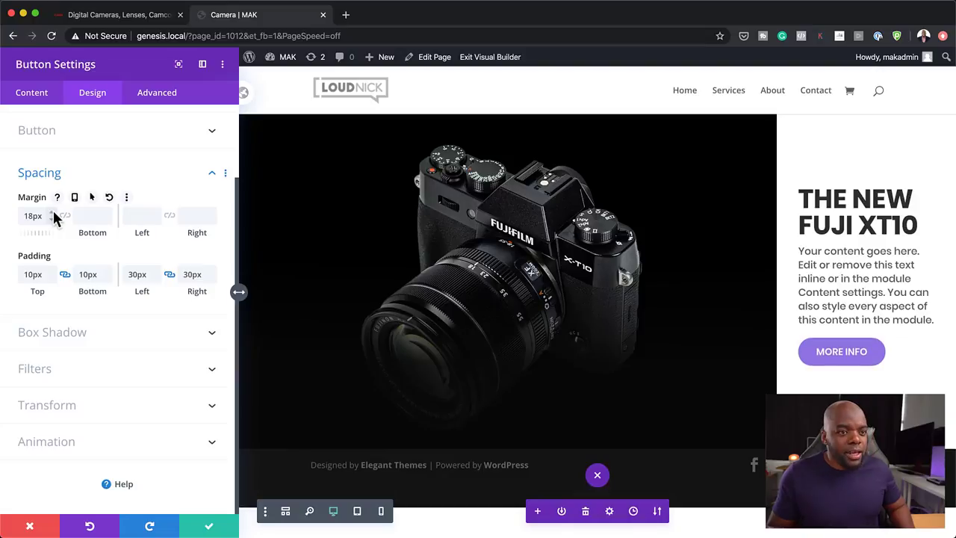
left_click(208, 526)
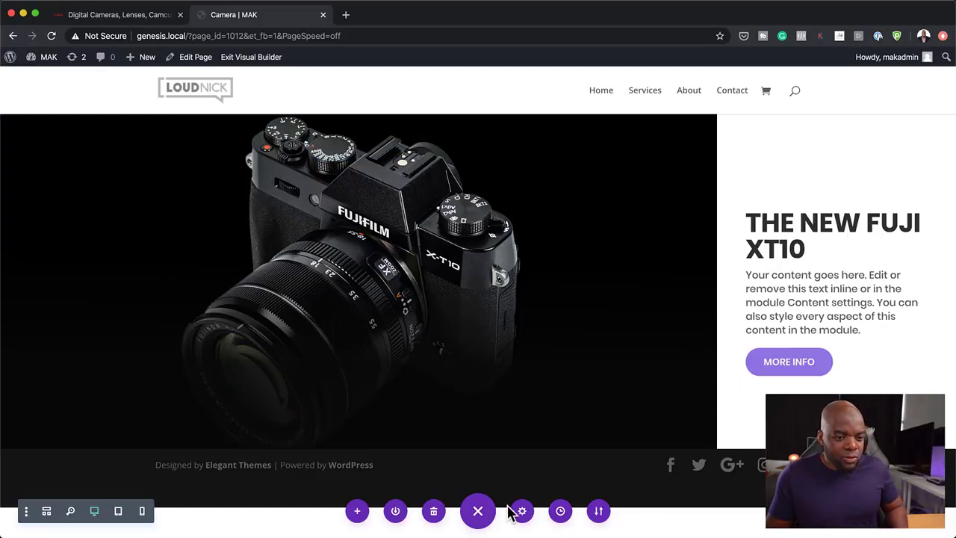
Exit the Visual Builder to view the published page and examine the Find the right product section on the Canon website
left_click(248, 60)
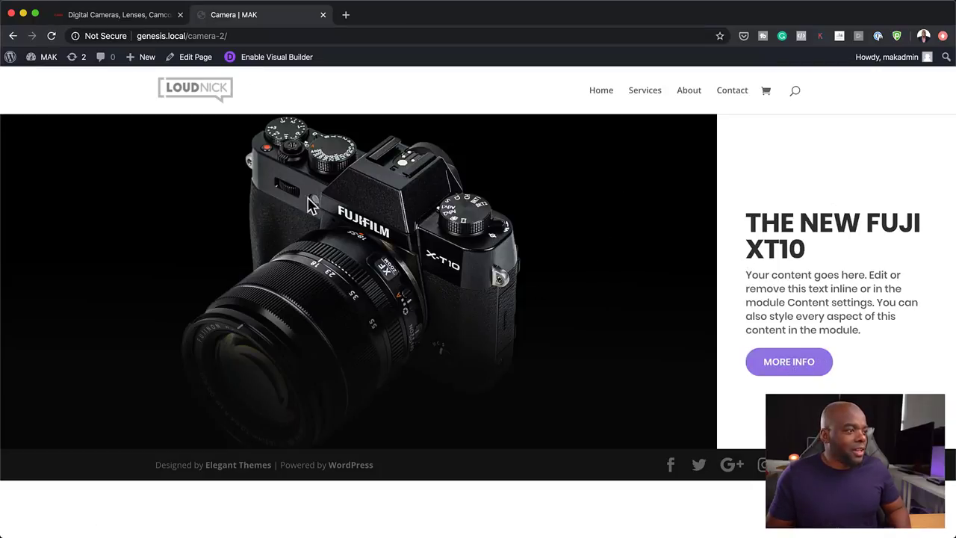
mouse_move(913, 8)
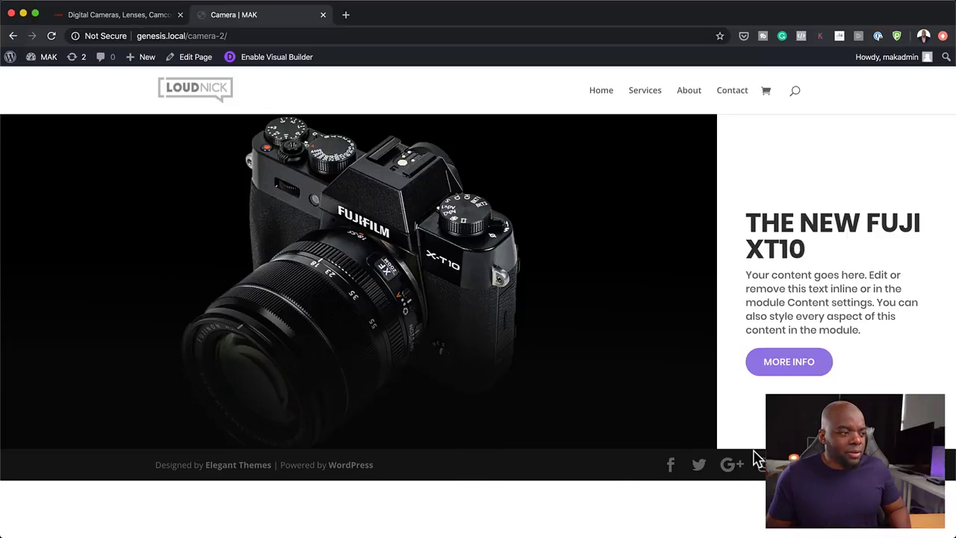
left_click(129, 15)
scroll(439, 446, "down", 5)
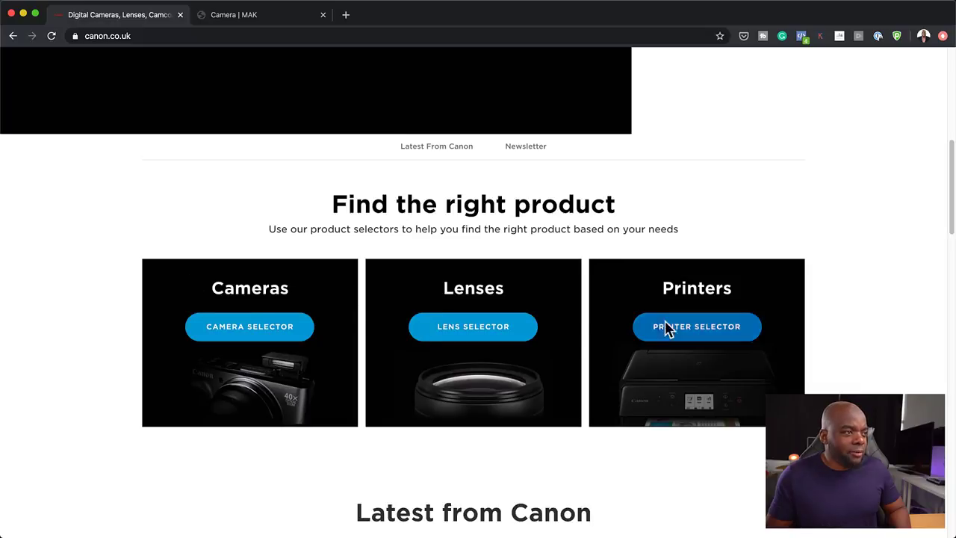
scroll(422, 336, "up", 5)
left_click(253, 17)
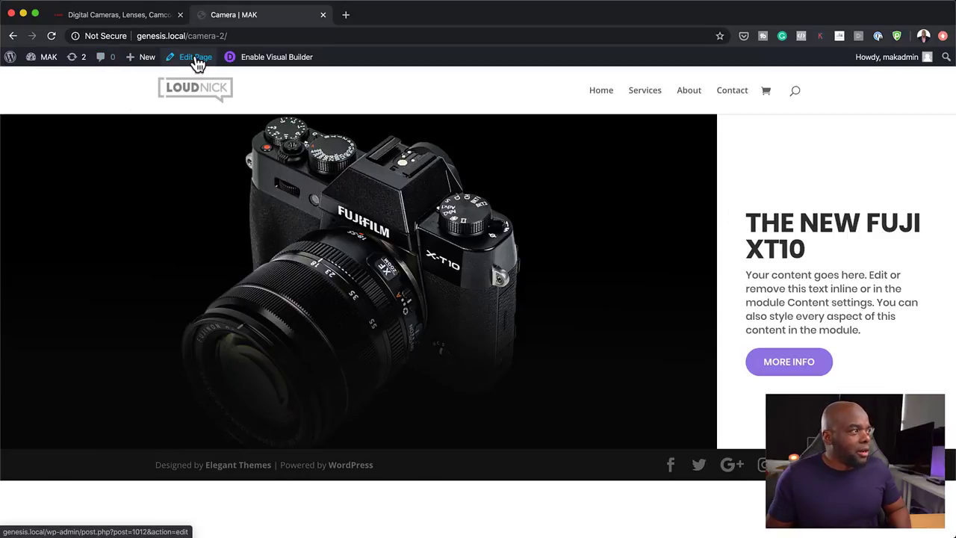
Enable the Visual Builder and add a regular section with a single-column row below the camera hero, without inserting a module
left_click(263, 60)
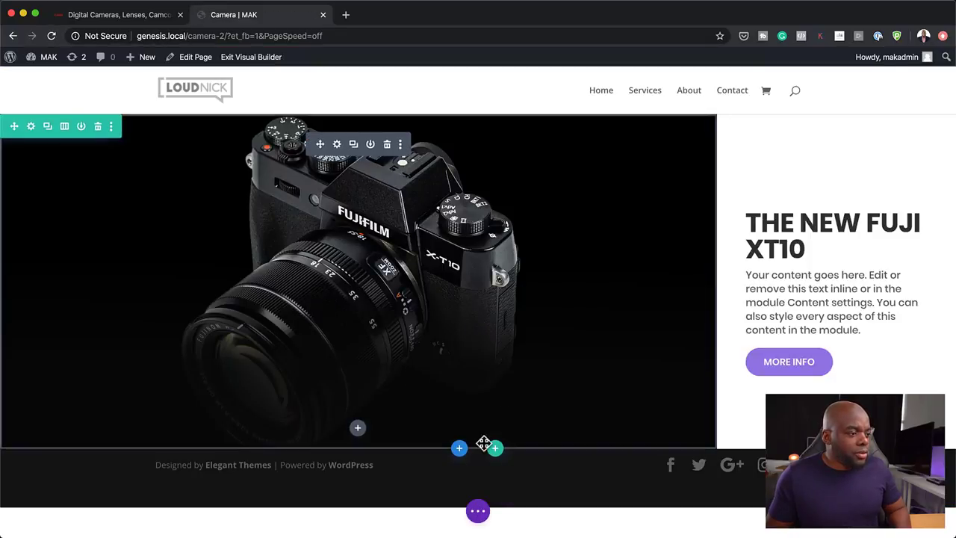
left_click(459, 448)
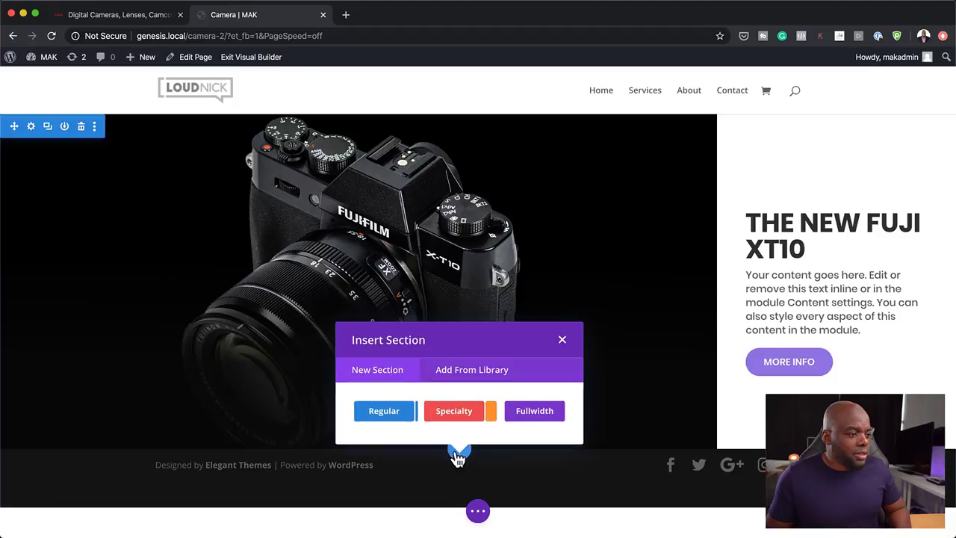
left_click(400, 418)
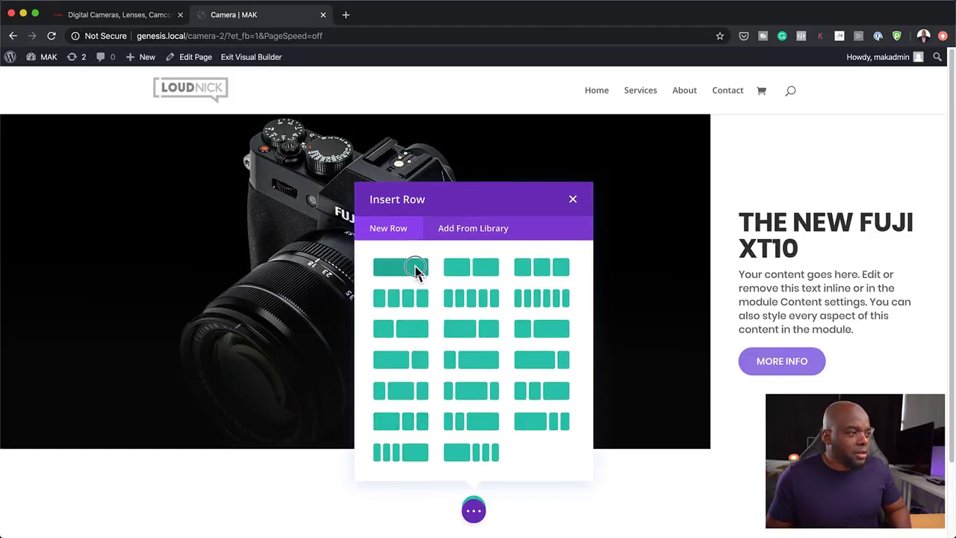
left_click(415, 270)
left_click(570, 101)
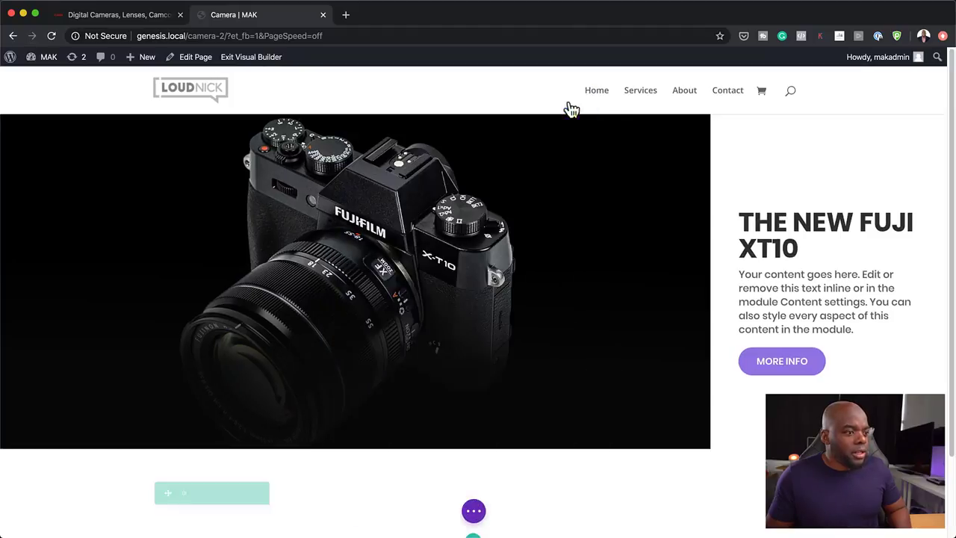
Add a row of three equal columns beneath the empty single-column row in the new section
scroll(614, 366, "down", 3)
left_click(473, 447)
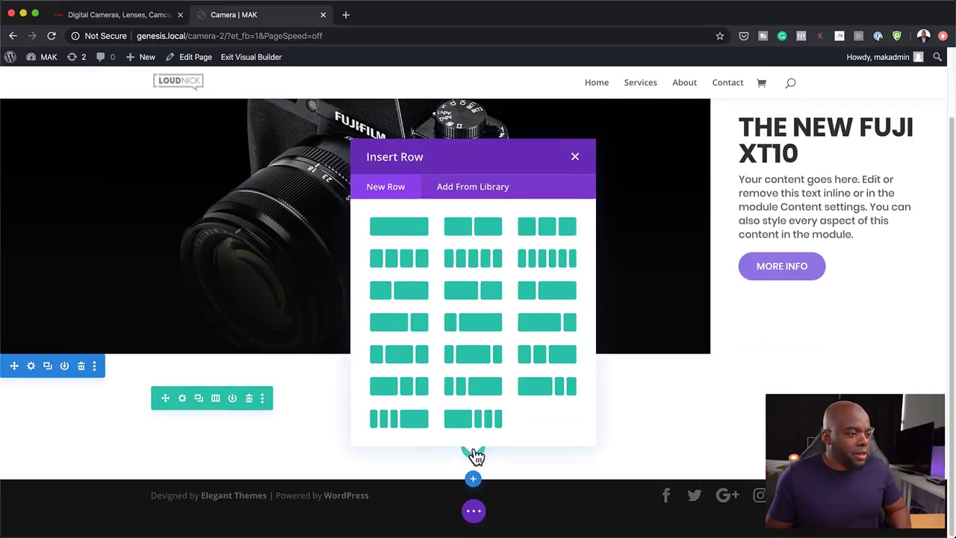
left_click(544, 233)
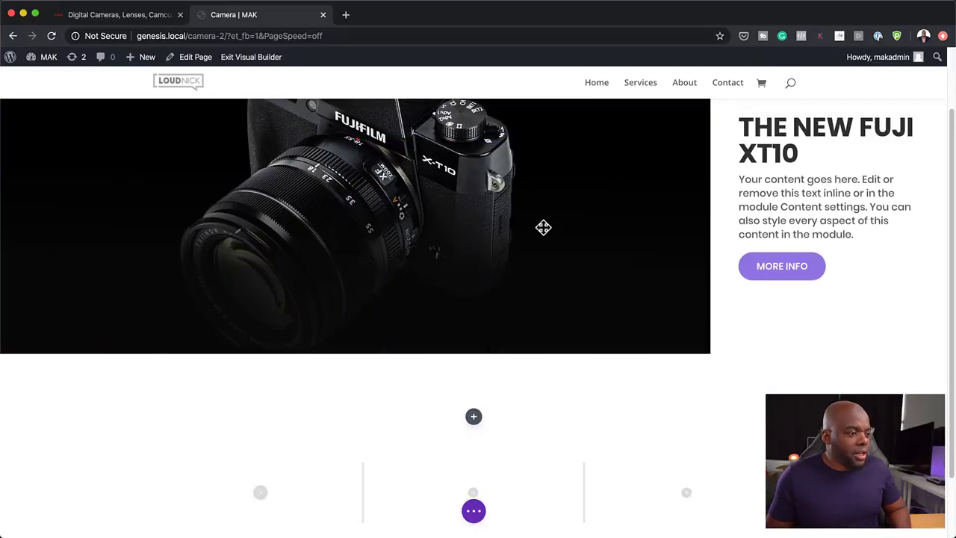
Insert a Blurb module in the first column of the three-column row and save it with its default content
scroll(568, 320, "down", 2)
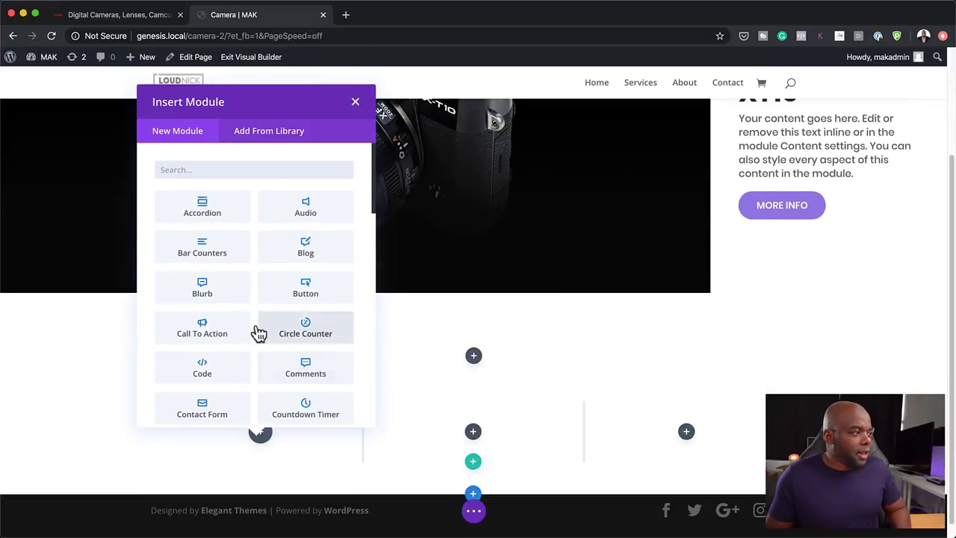
left_click(214, 292)
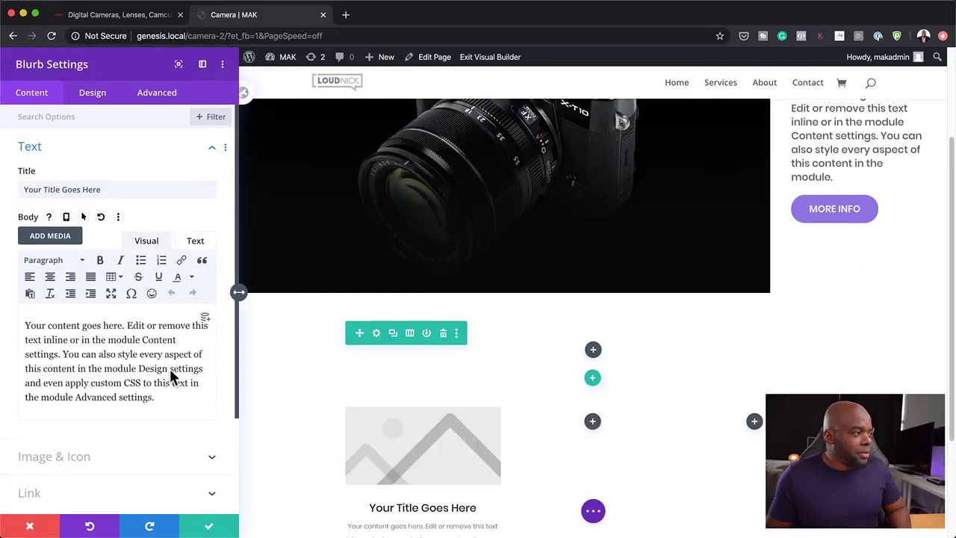
left_click(209, 526)
scroll(409, 437, "down", 5)
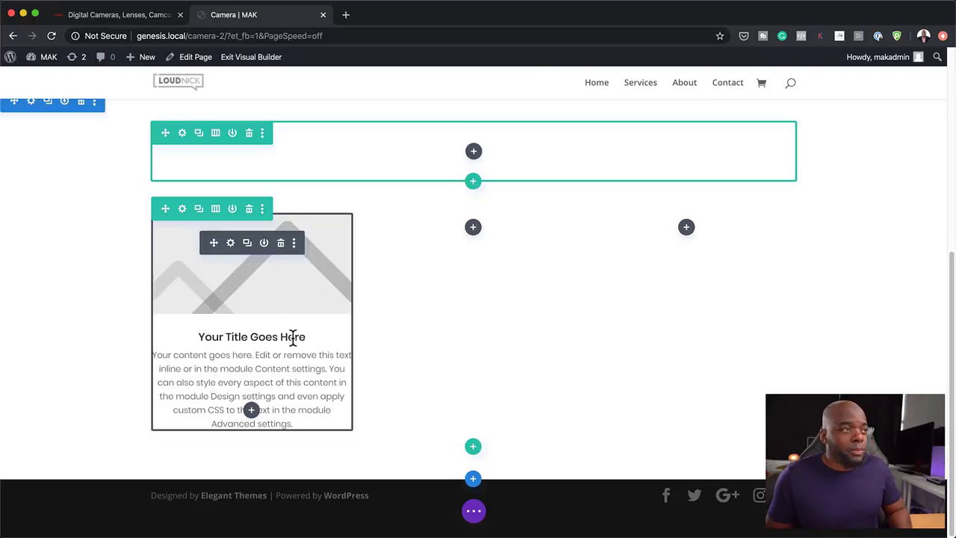
Compare the Cameras, Lenses and Printers cards on the Canon website with the page layout built so far
left_click(119, 15)
scroll(367, 314, "down", 5)
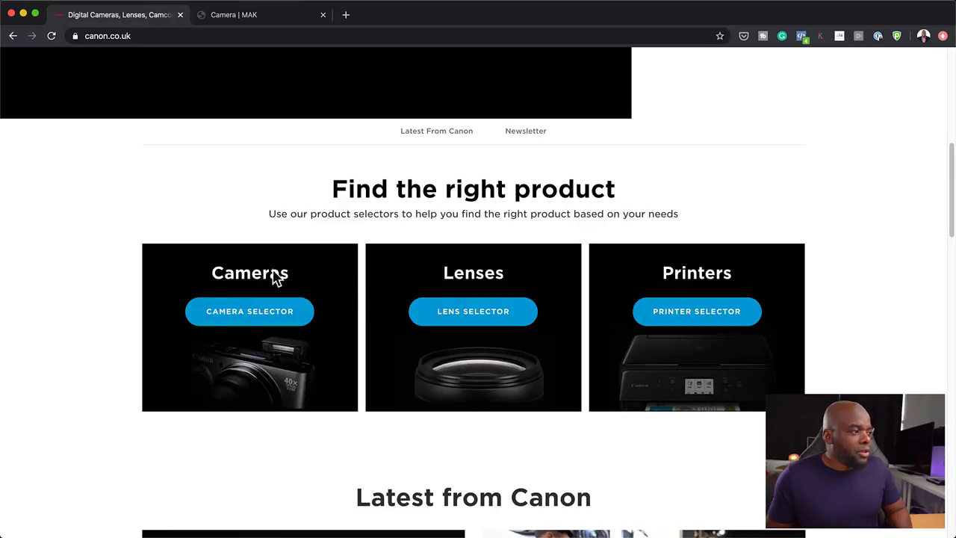
left_click(277, 16)
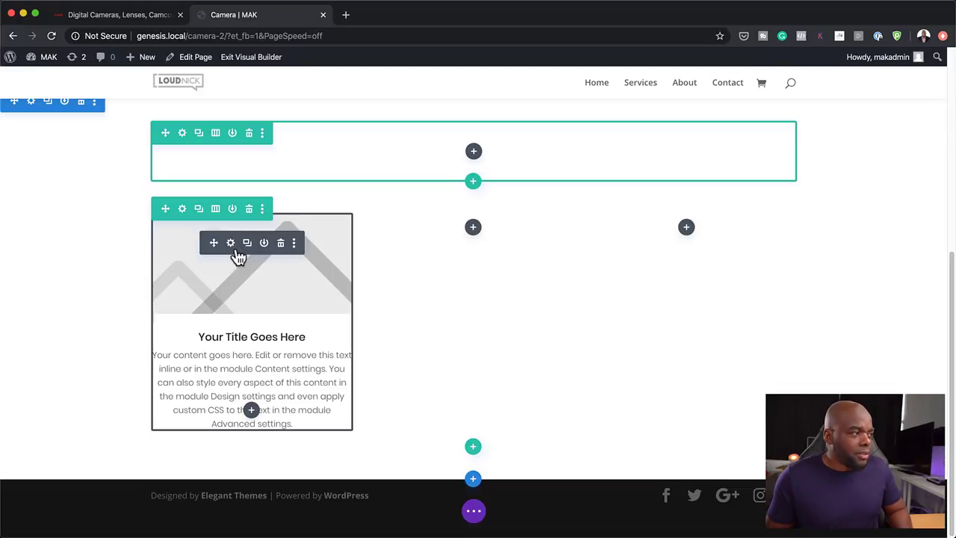
scroll(503, 305, "up", 1)
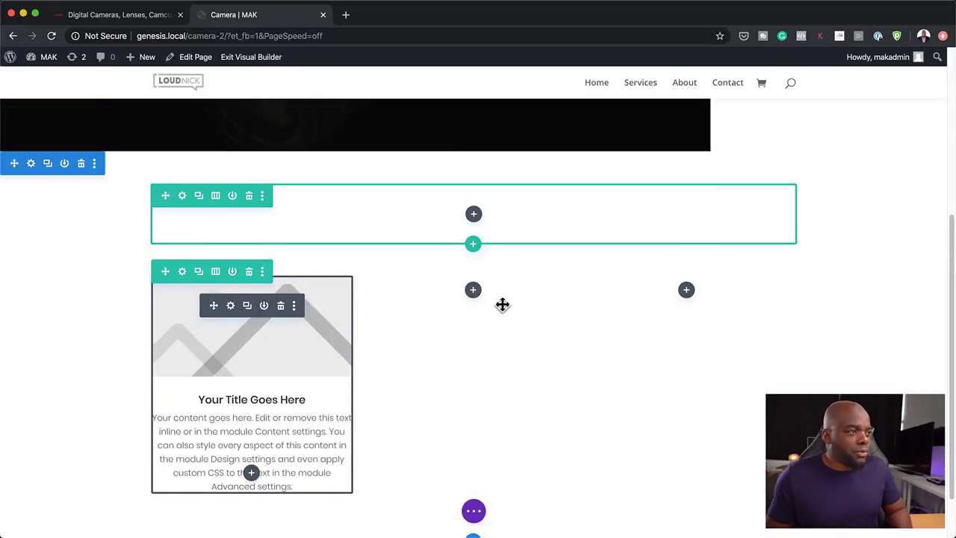
scroll(502, 305, "up", 5)
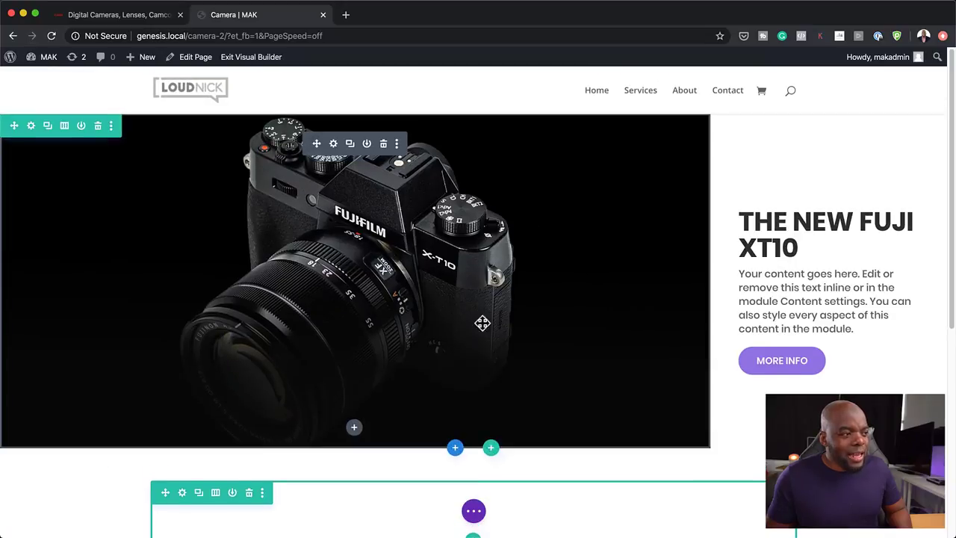
scroll(493, 317, "down", 5)
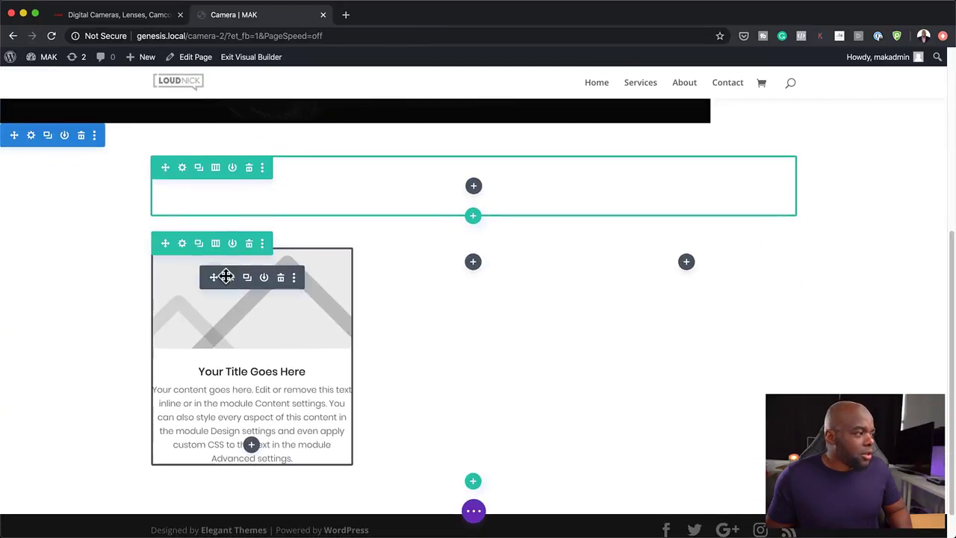
Open the new blurb's settings and delete its placeholder image
left_click(231, 281)
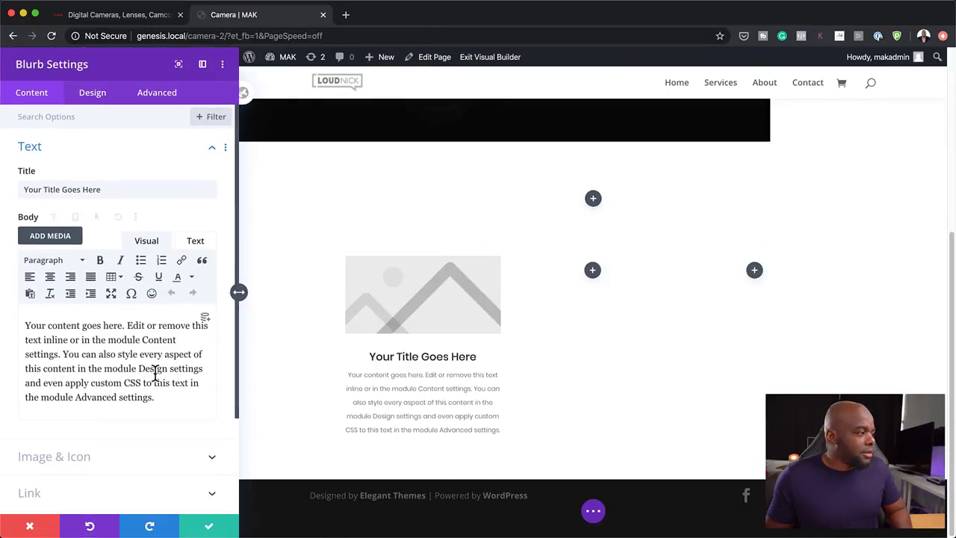
scroll(154, 373, "down", 3)
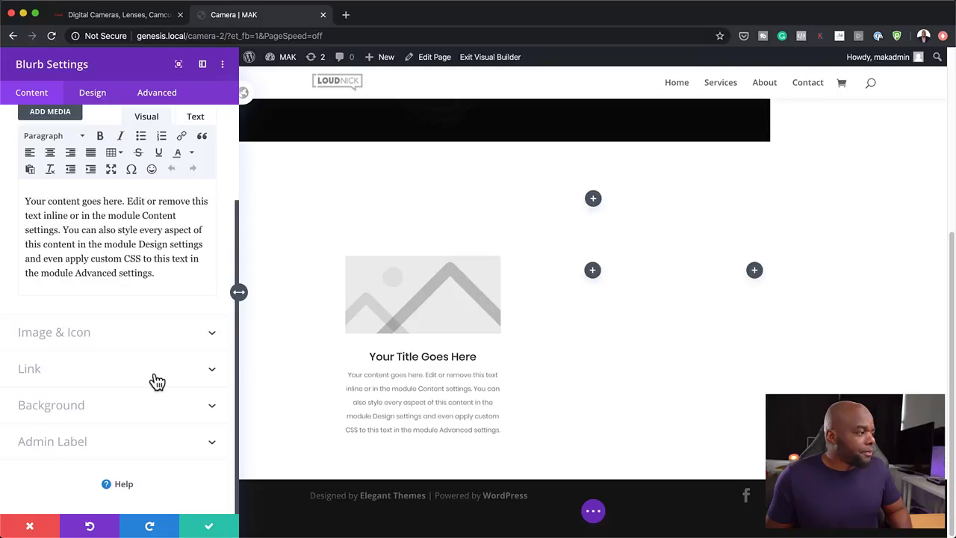
left_click(89, 340)
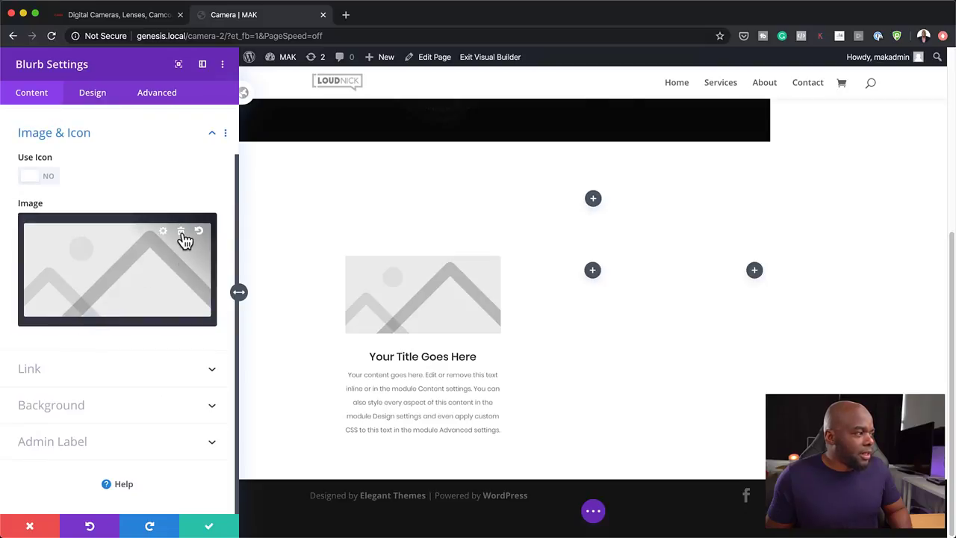
left_click(181, 233)
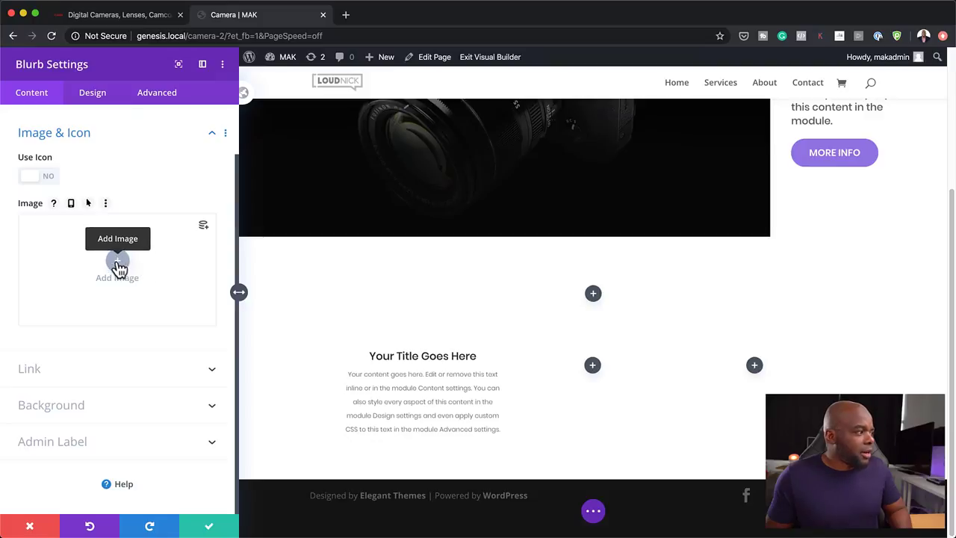
Give the blurb a black background color from the saved swatches
left_click(80, 407)
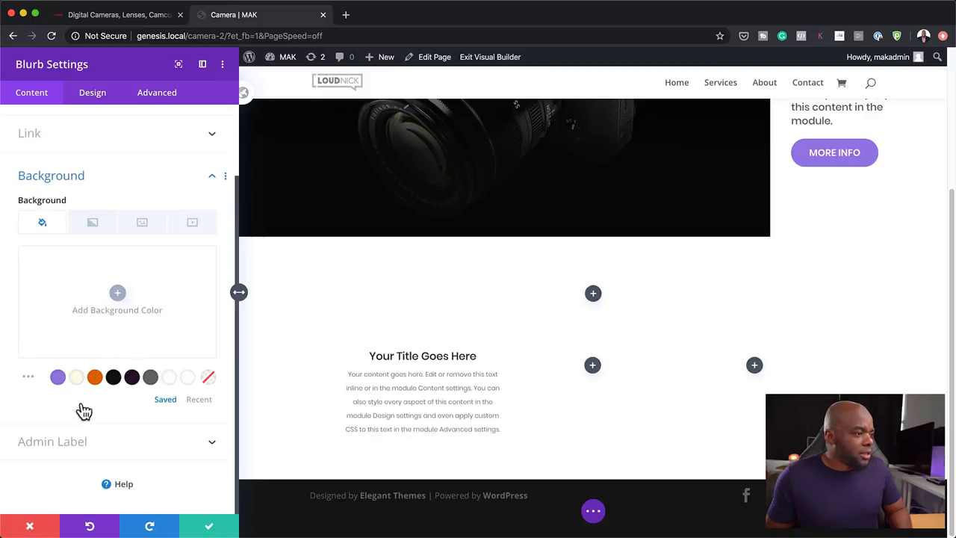
left_click(113, 382)
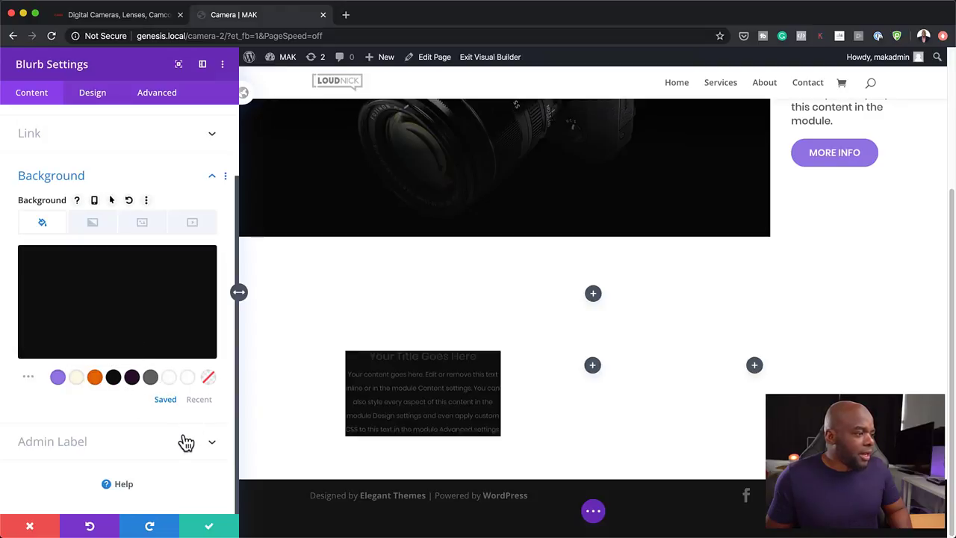
left_click(79, 335)
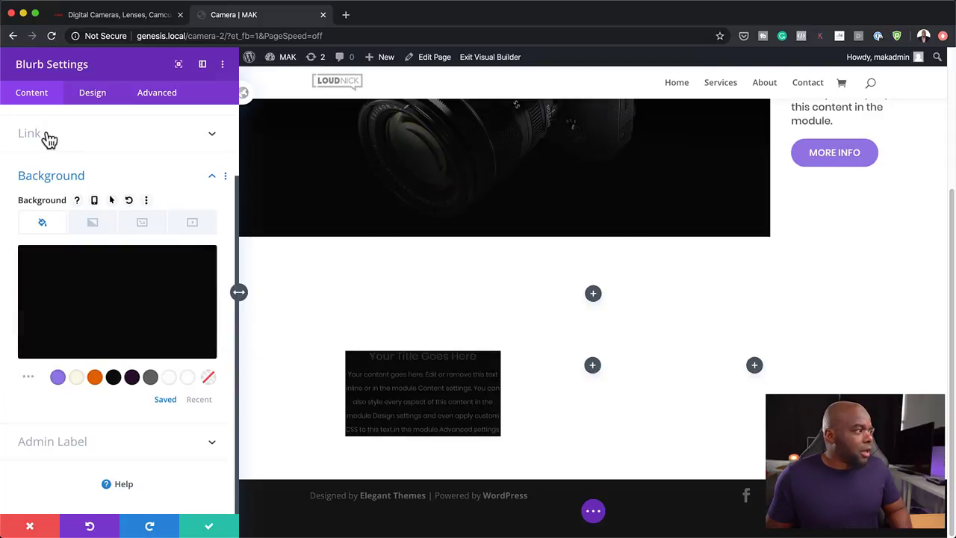
Enable the icon option for the blurb and choose the folder icon with a plus sign
scroll(120, 198, "up", 3)
left_click(111, 189)
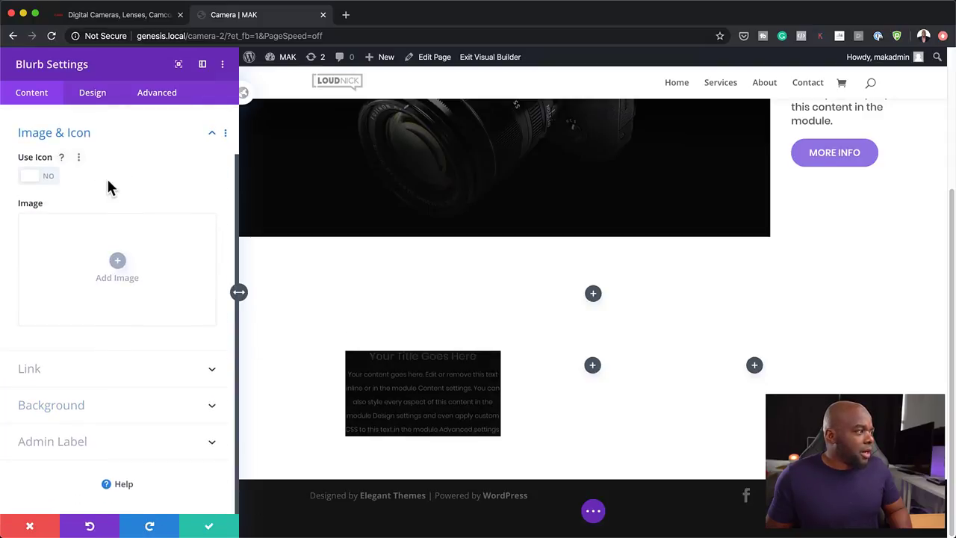
left_click(49, 178)
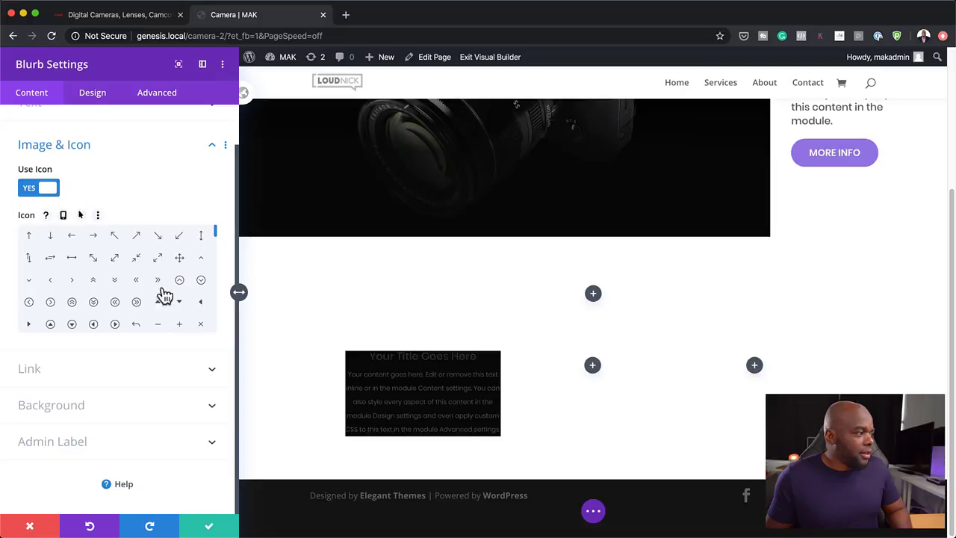
left_click_drag(215, 235, 220, 258)
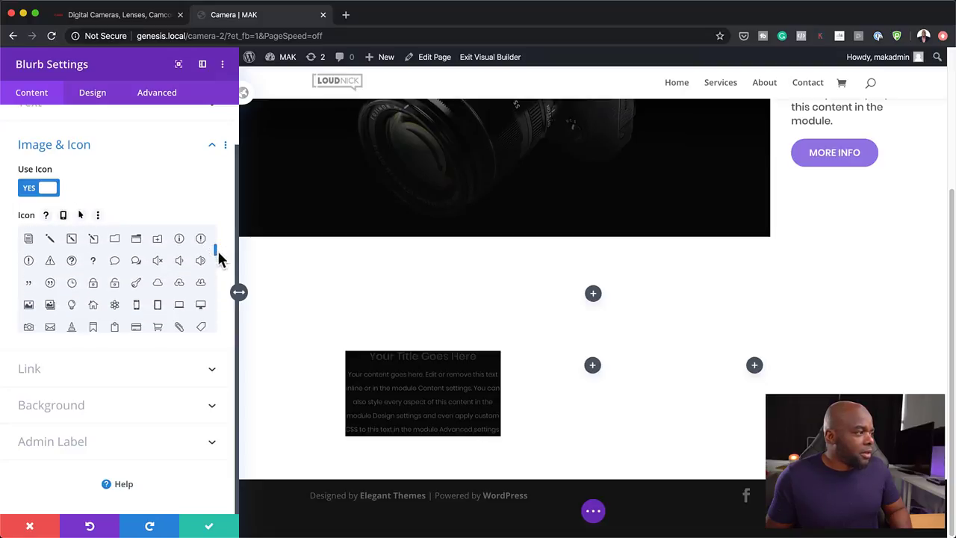
left_click(157, 241)
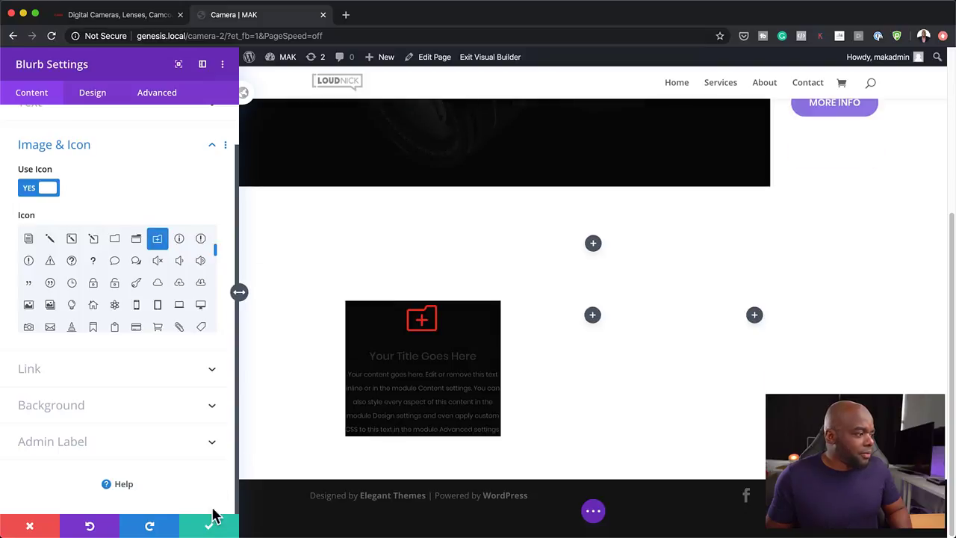
Set the blurb's padding to 20px on all four sides, linking top with bottom and left with right
left_click(93, 94)
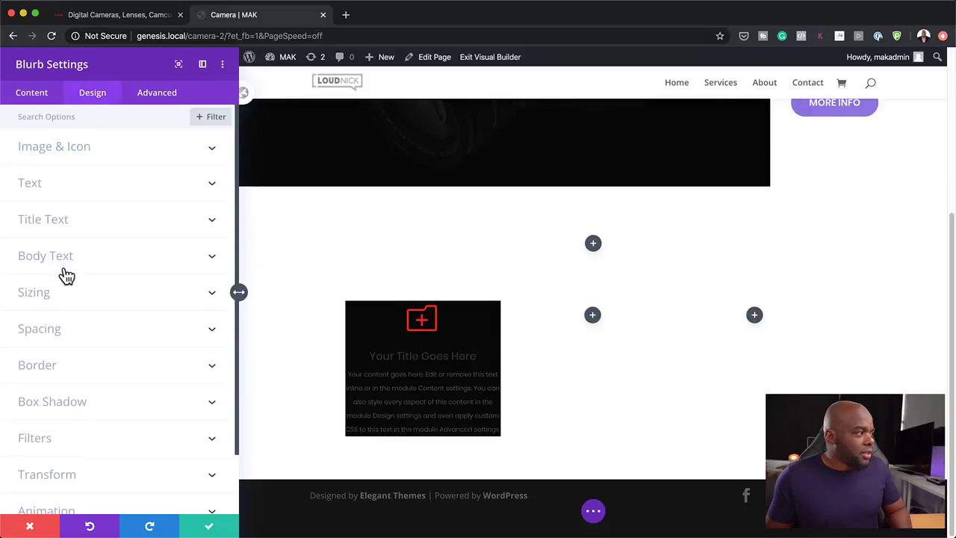
left_click(39, 329)
left_click(35, 237)
type("20")
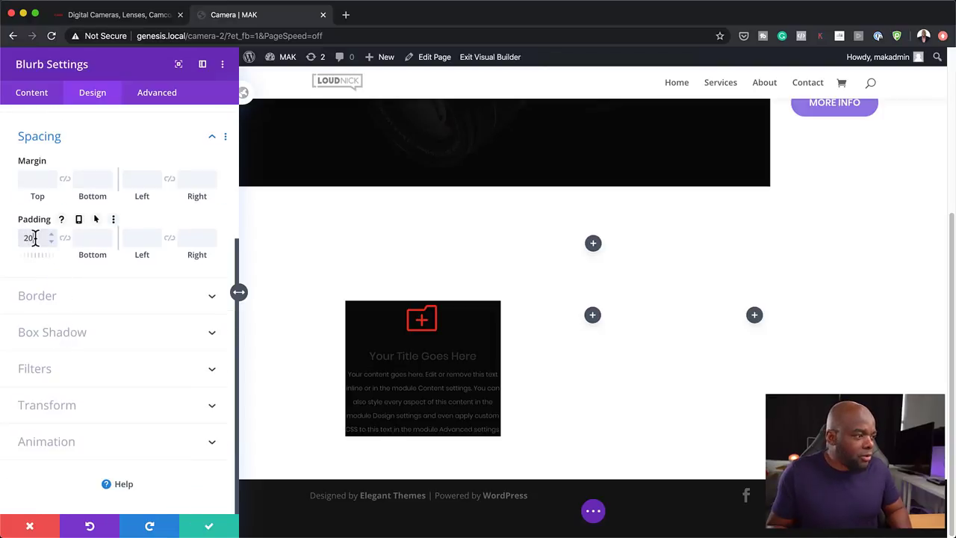
left_click(65, 238)
left_click(148, 237)
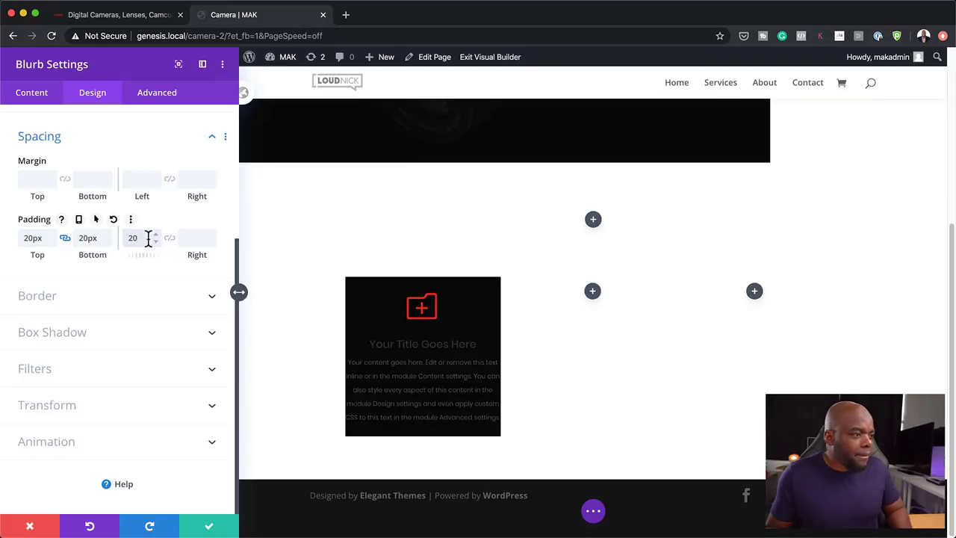
left_click(171, 238)
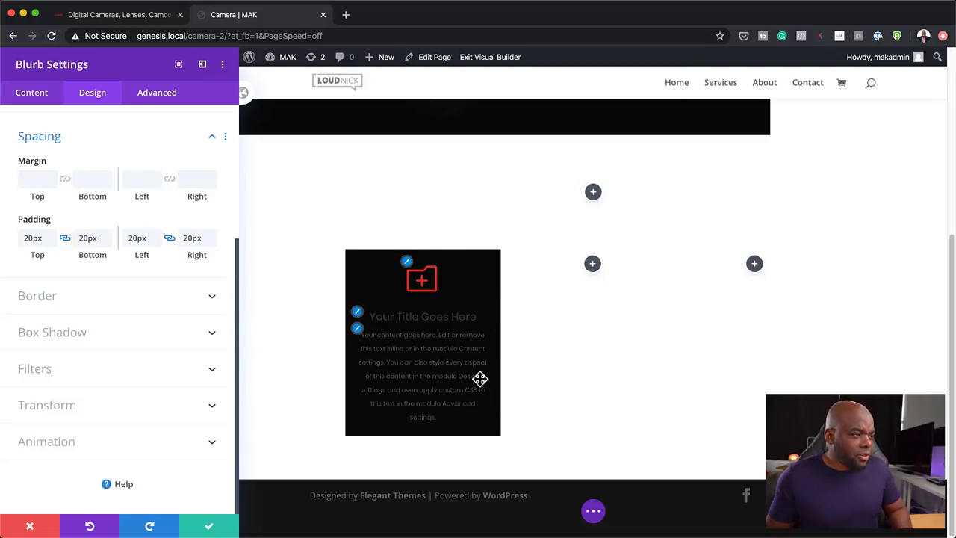
Set the blurb's title text color to the saved cream swatch
left_click(357, 315)
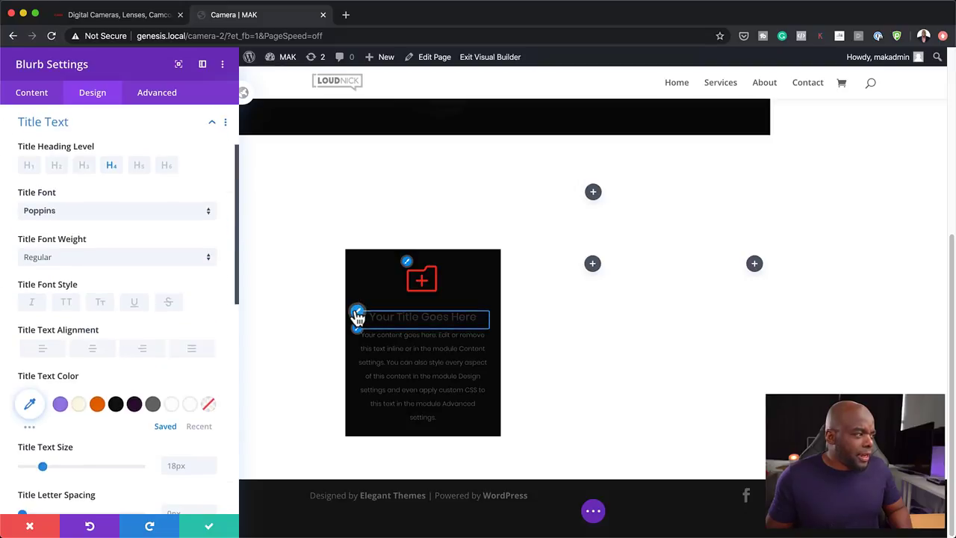
left_click(78, 403)
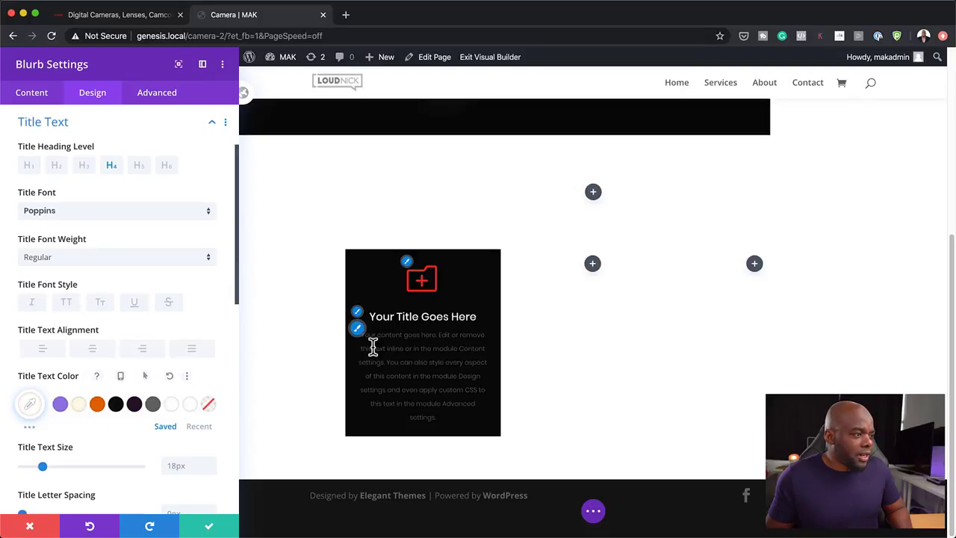
Set the blurb's body text color to the saved white swatch and its icon color to the saved purple swatch
left_click(358, 331)
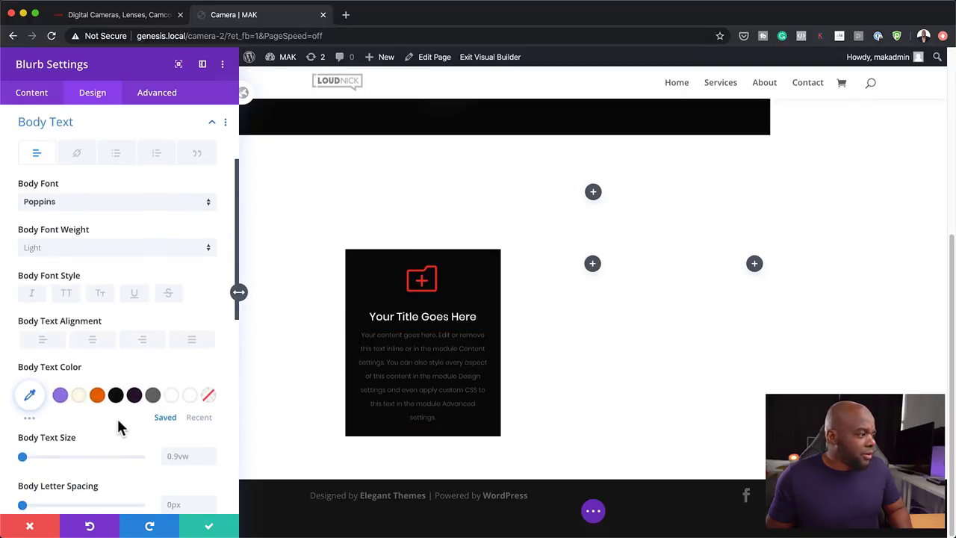
left_click(189, 400)
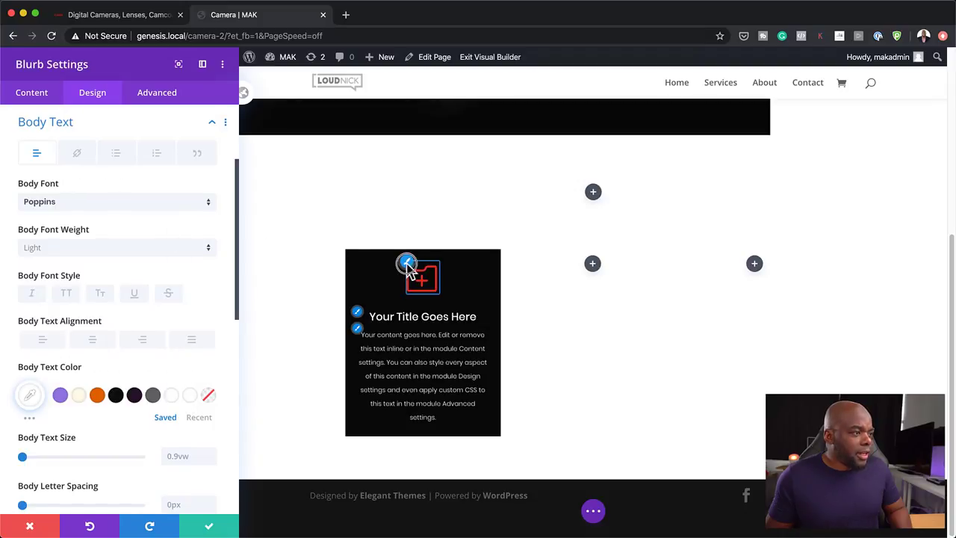
left_click(407, 263)
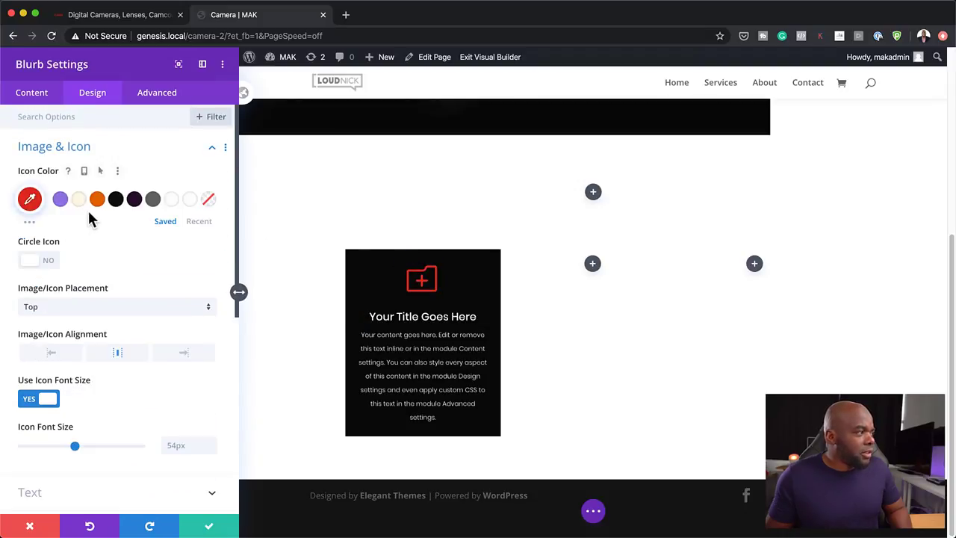
left_click(60, 199)
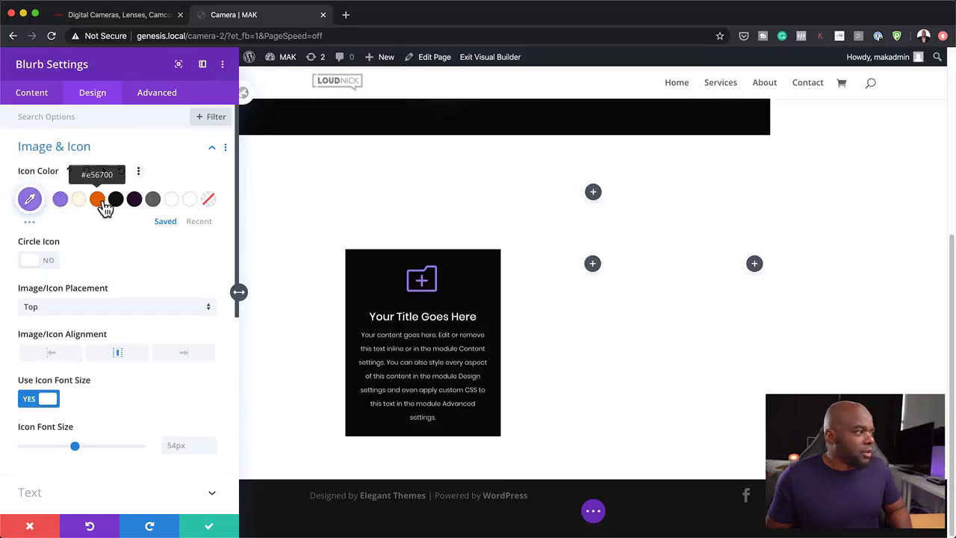
Set the blurb's icon font size to 44px and save the blurb settings
scroll(106, 321, "down", 2)
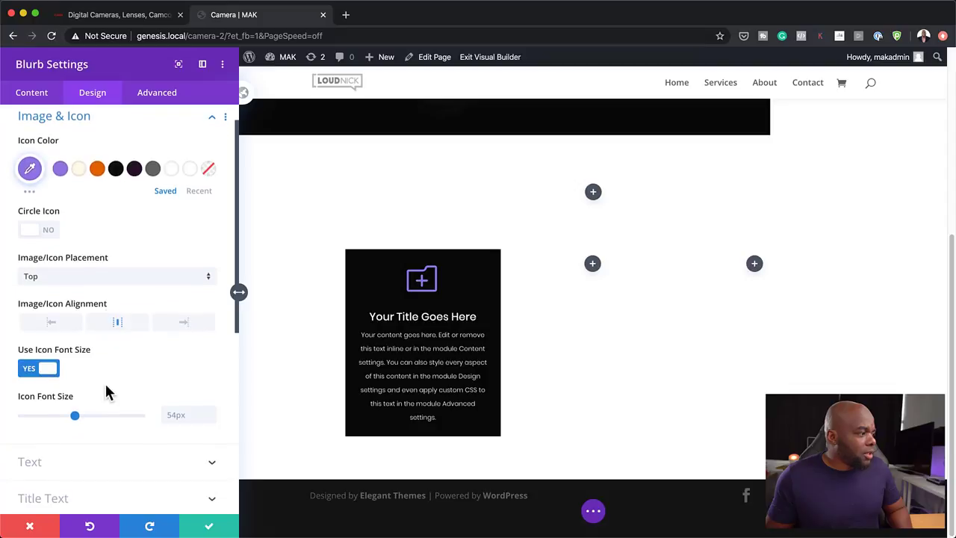
left_click_drag(74, 420, 66, 422)
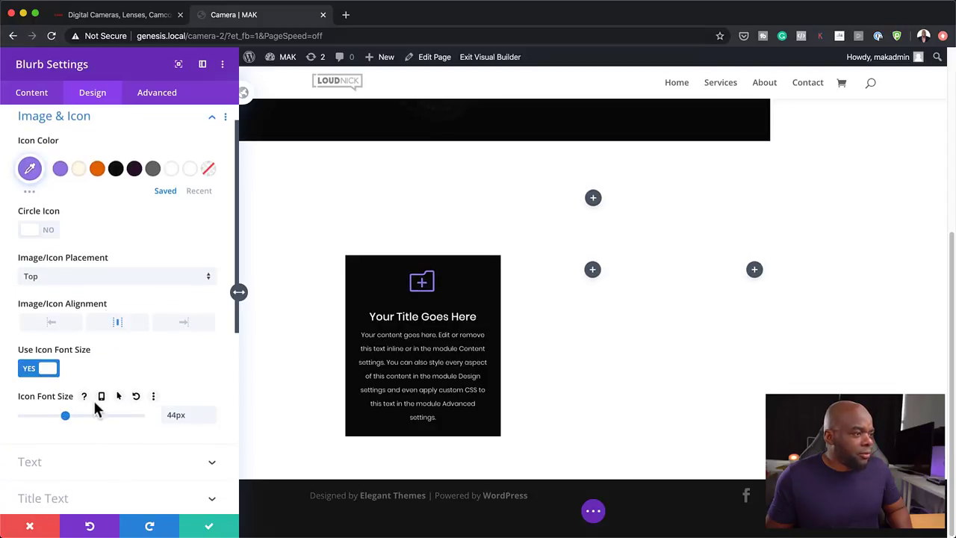
left_click(210, 530)
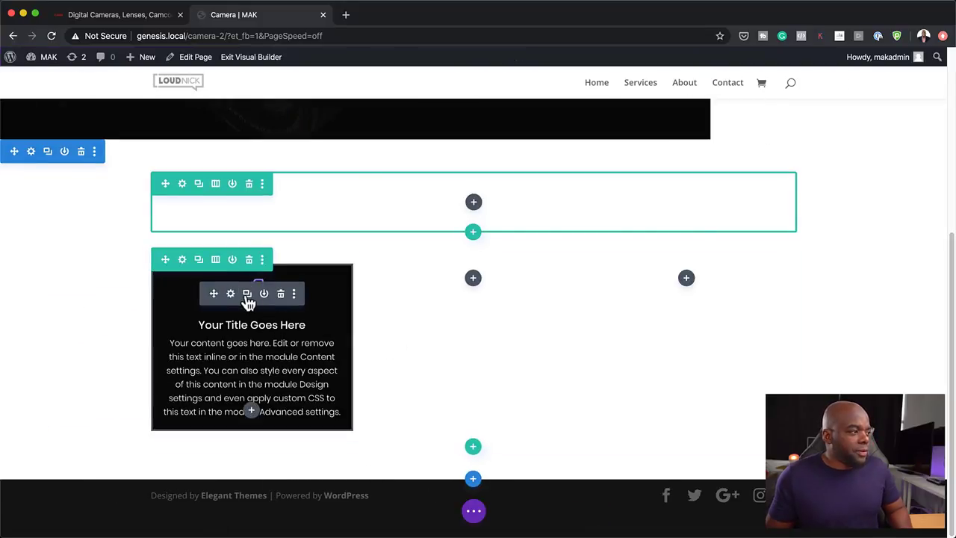
Duplicate the blurb twice and place the copies in the second and third columns of the row
left_click(247, 294)
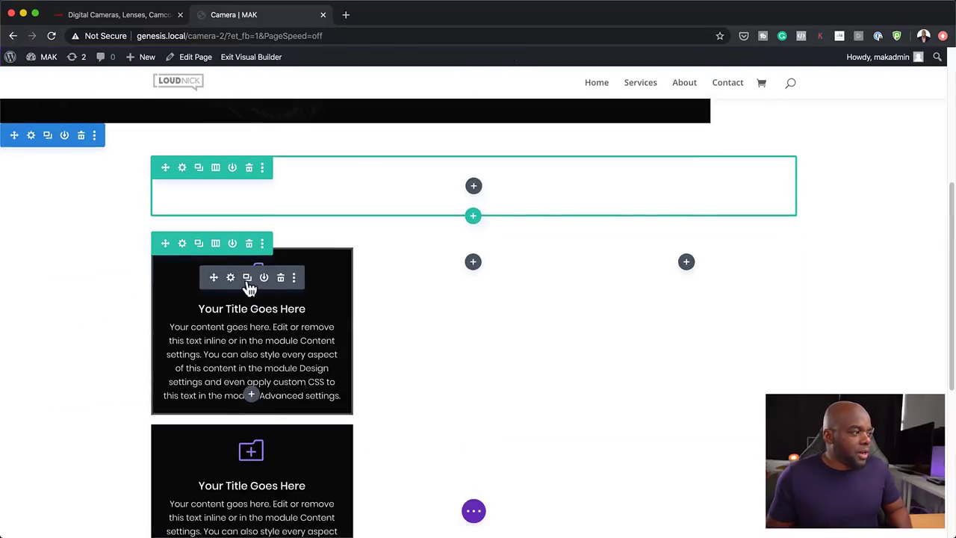
left_click_drag(213, 277, 478, 274)
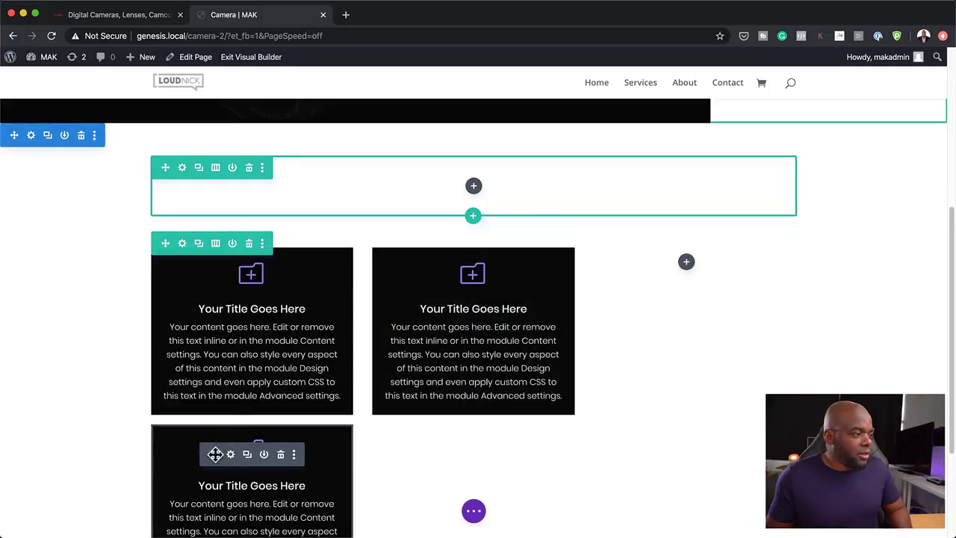
left_click_drag(214, 454, 690, 312)
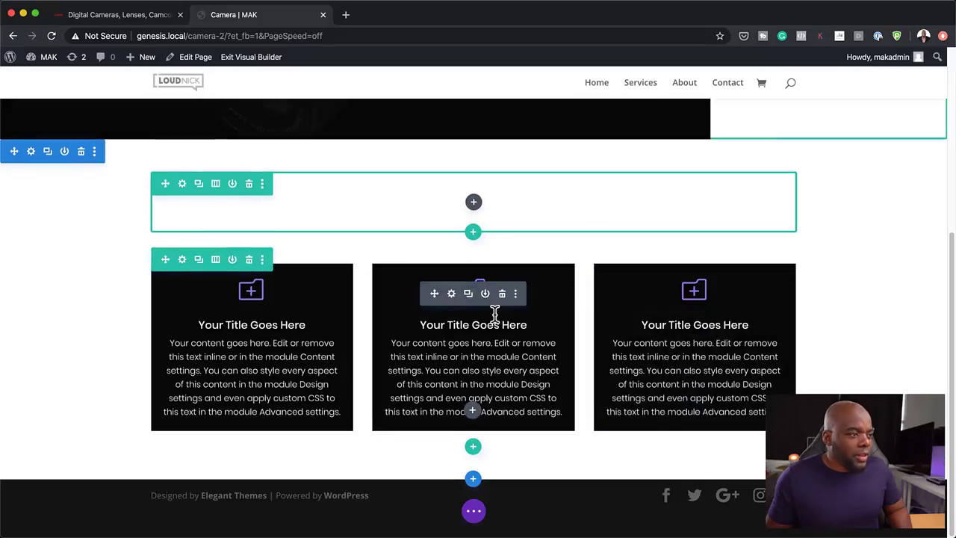
Change the middle blurb's icon to the closed padlock and save its settings
left_click(452, 293)
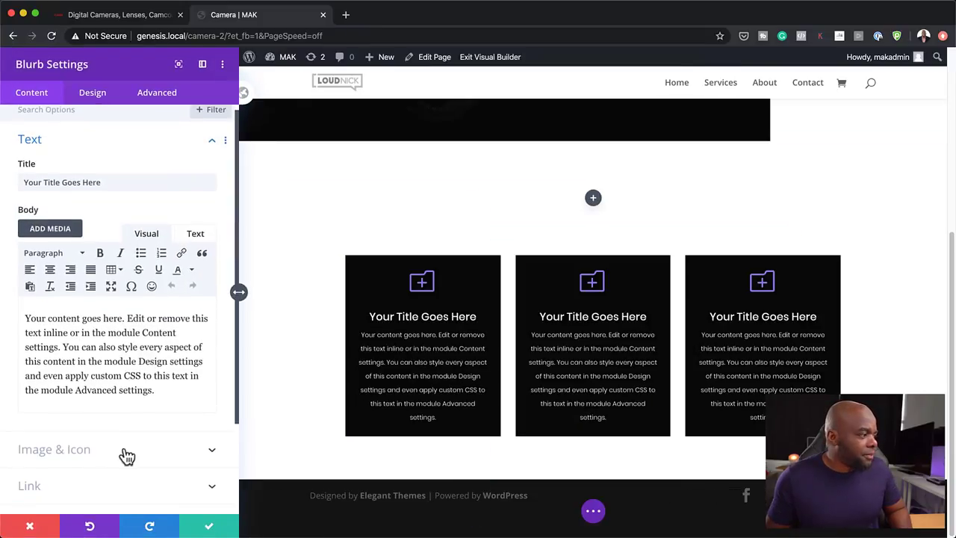
left_click(108, 452)
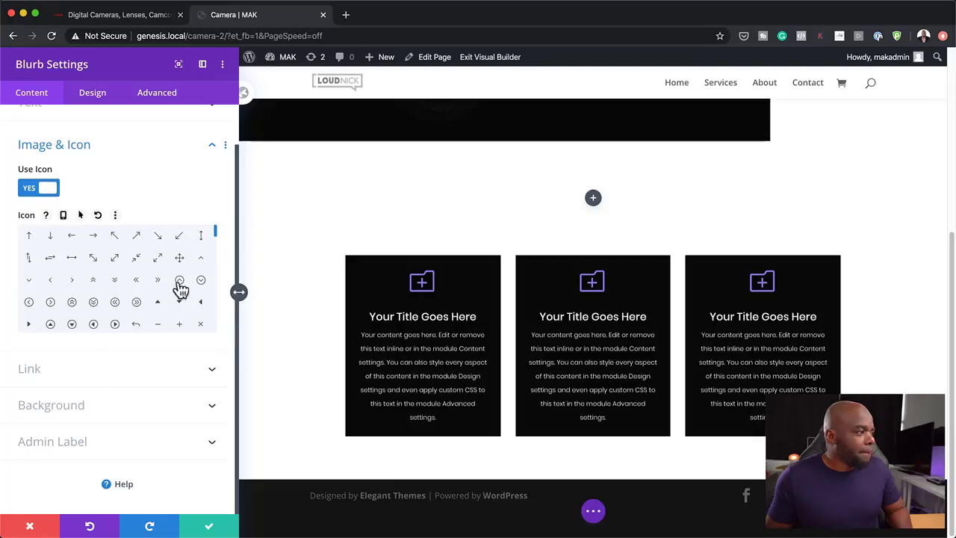
left_click_drag(215, 235, 219, 257)
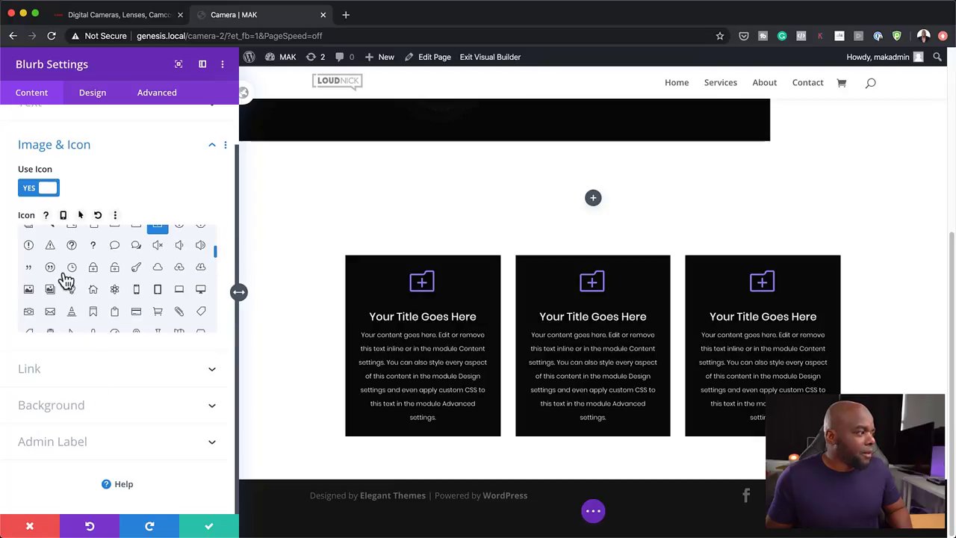
left_click(93, 267)
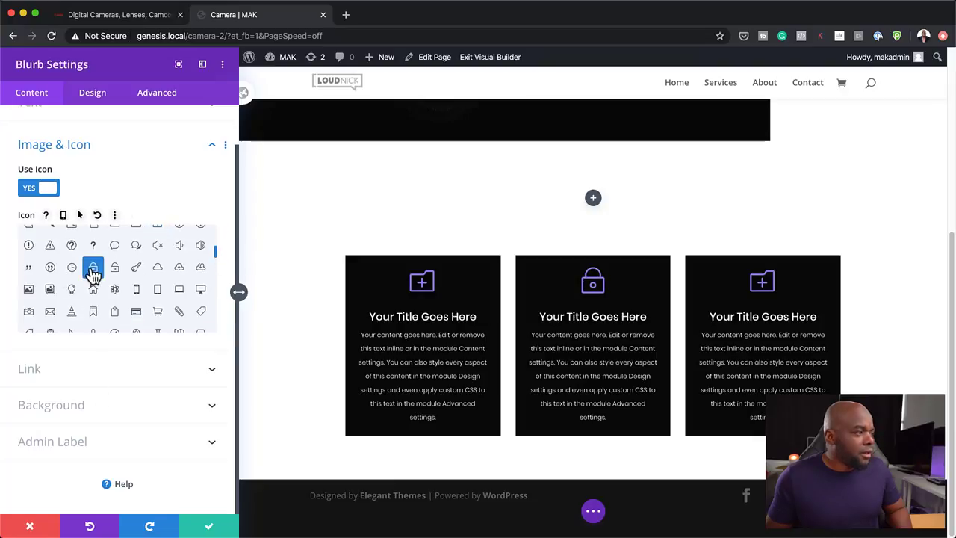
left_click(209, 527)
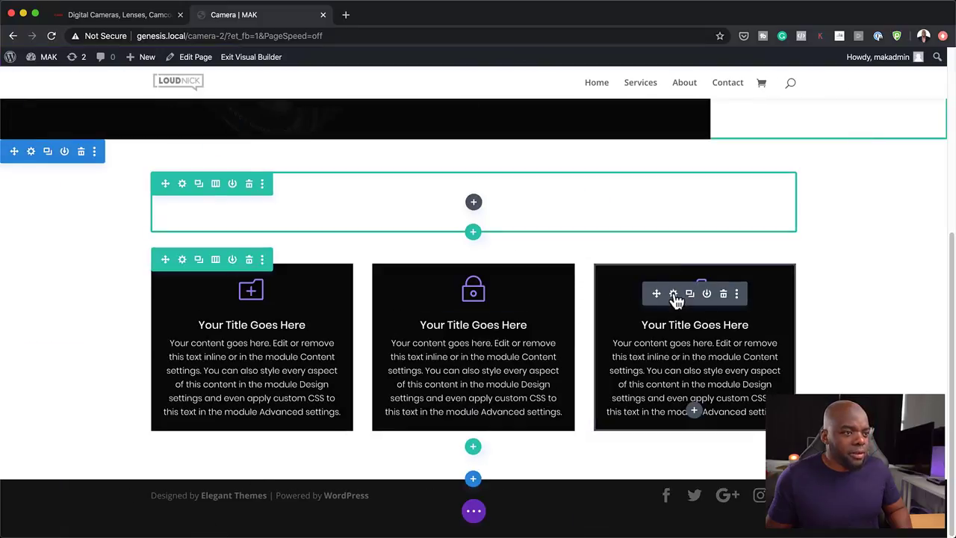
Change the third blurb's icon to the vertical sliders and save its settings
left_click(672, 294)
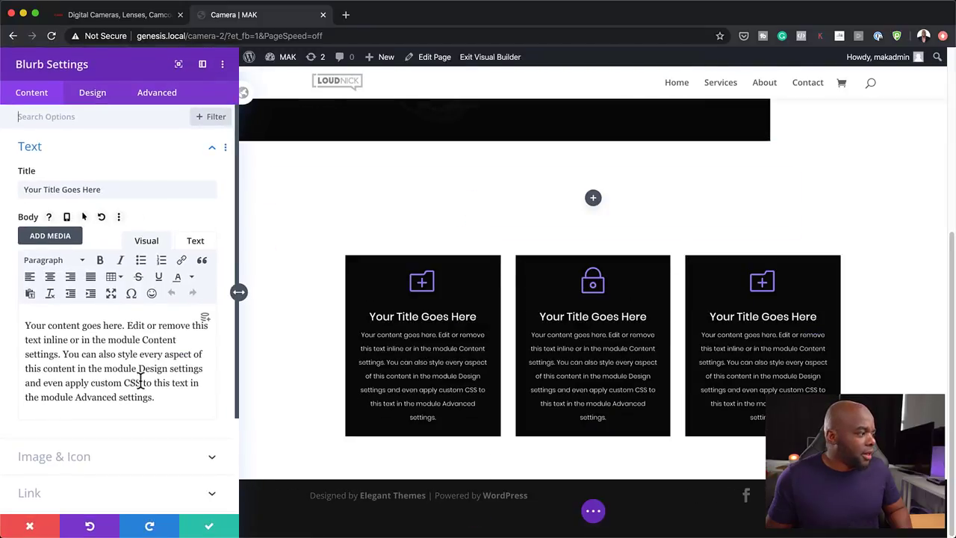
scroll(95, 414, "down", 1)
left_click(95, 414)
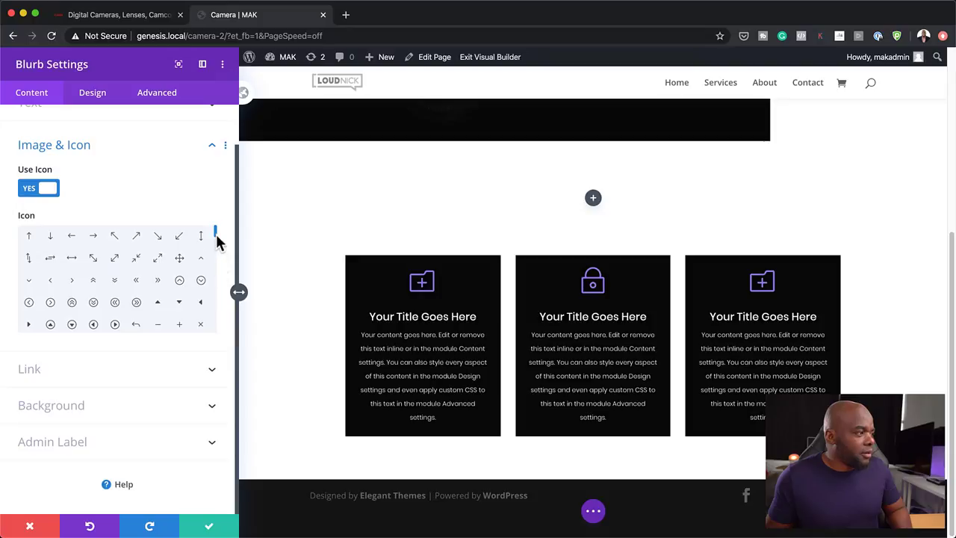
left_click_drag(215, 244, 215, 252)
left_click(180, 254)
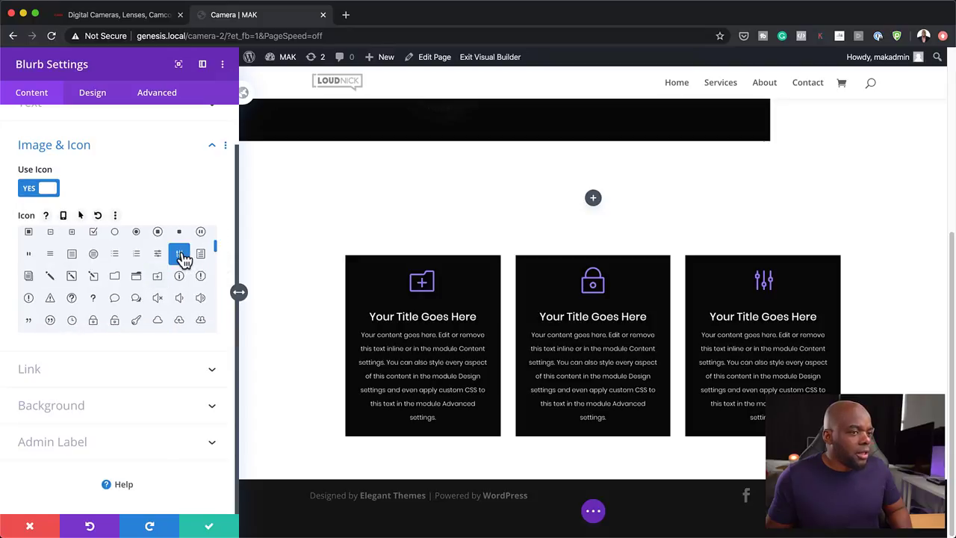
left_click(208, 526)
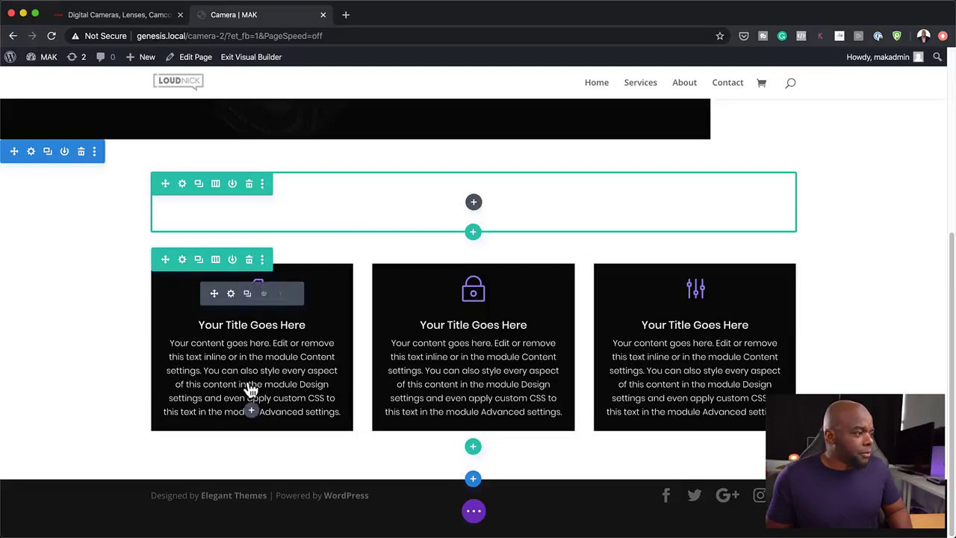
left_click(252, 411)
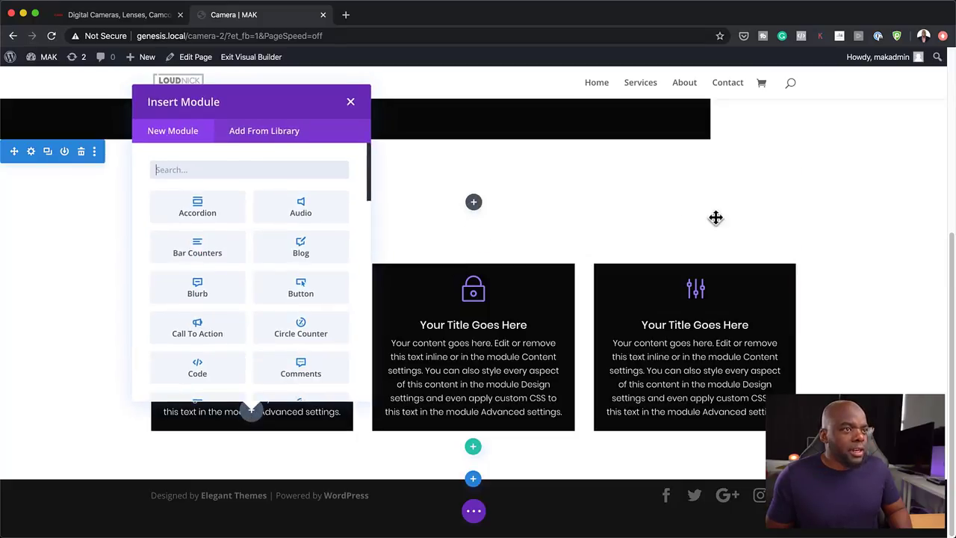
scroll(619, 213, "up", 2)
left_click(351, 103)
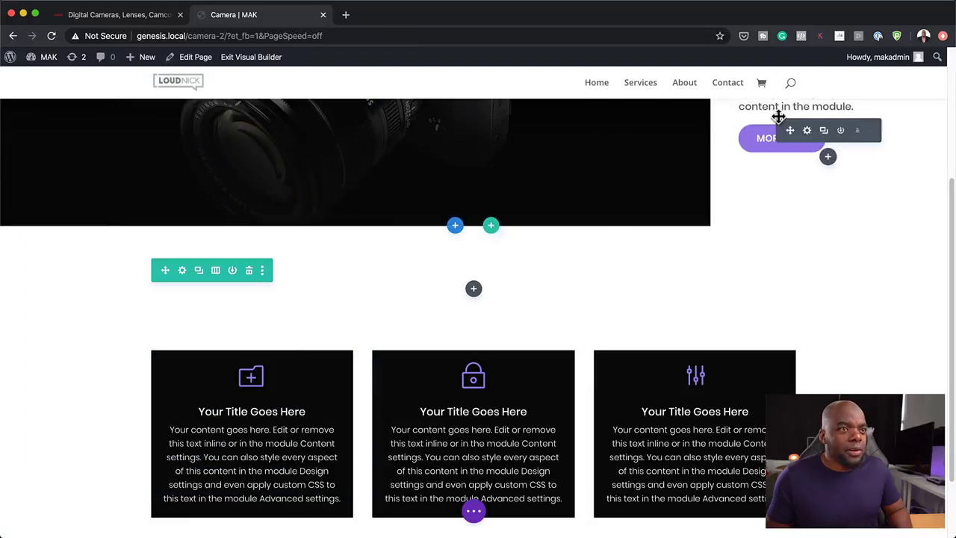
Duplicate the hero's MORE INFO button twice and place the copies beneath the first and second blurbs
left_click(822, 133)
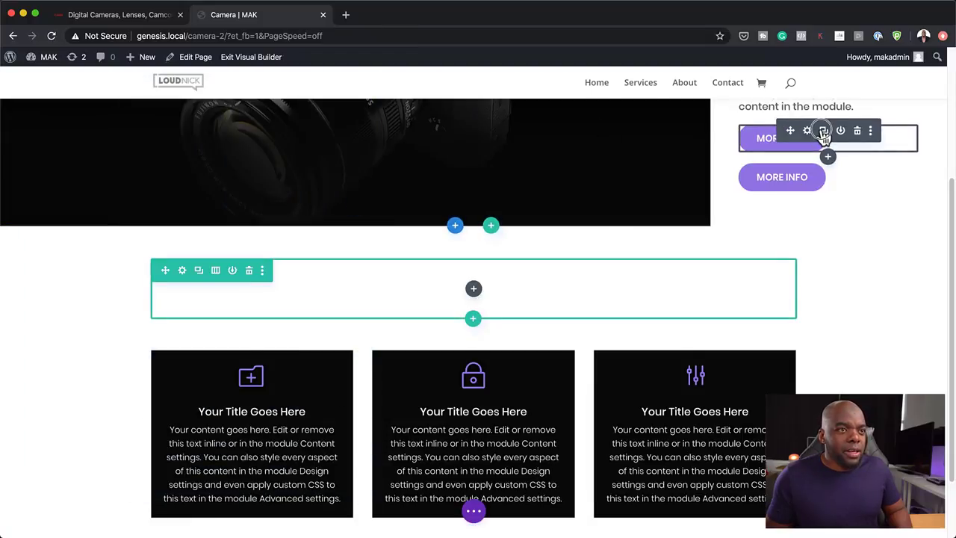
left_click(823, 133)
scroll(844, 239, "down", 1)
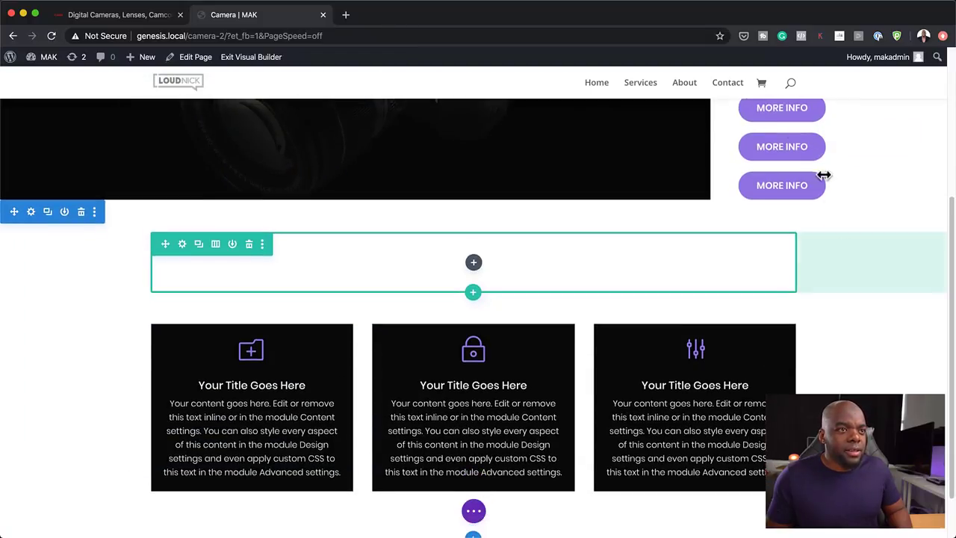
key("super+z")
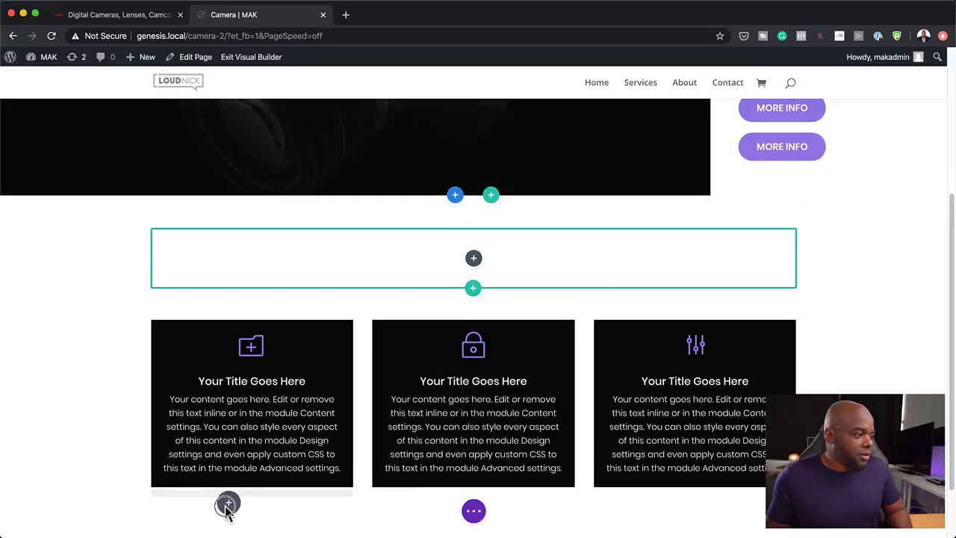
left_click_drag(234, 493, 234, 490)
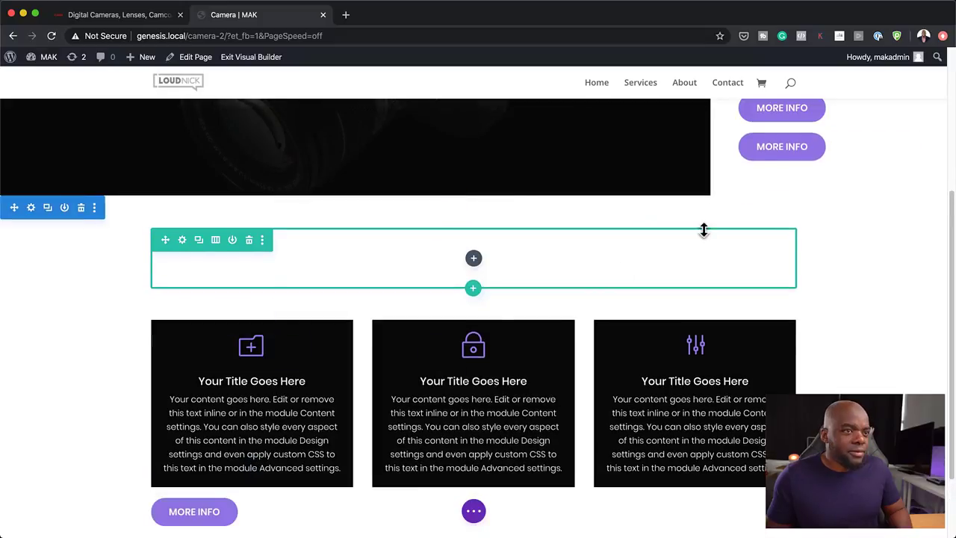
left_click_drag(791, 141, 461, 451)
Duplicate the MORE INFO button under the second blurb and place the copy beneath the third blurb
scroll(780, 310, "up", 5)
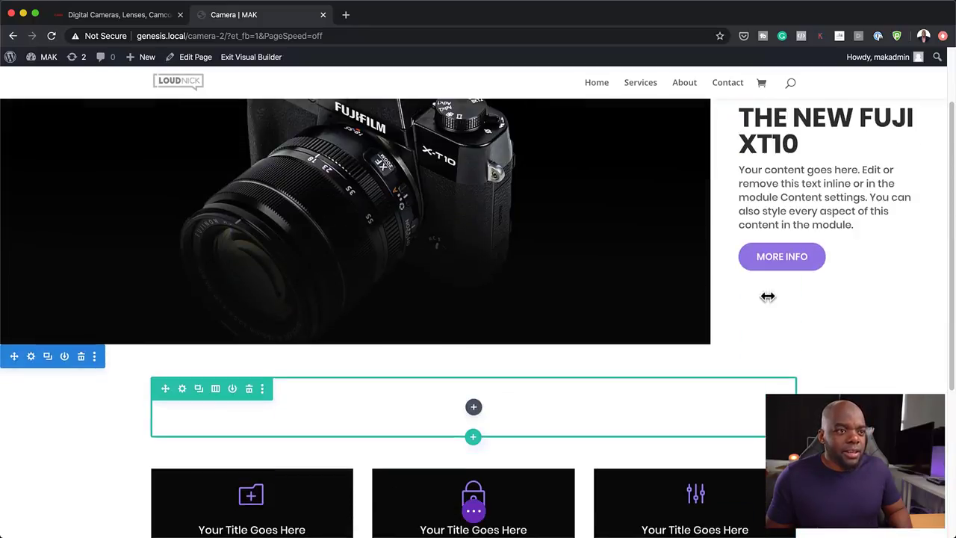
scroll(777, 321, "down", 6)
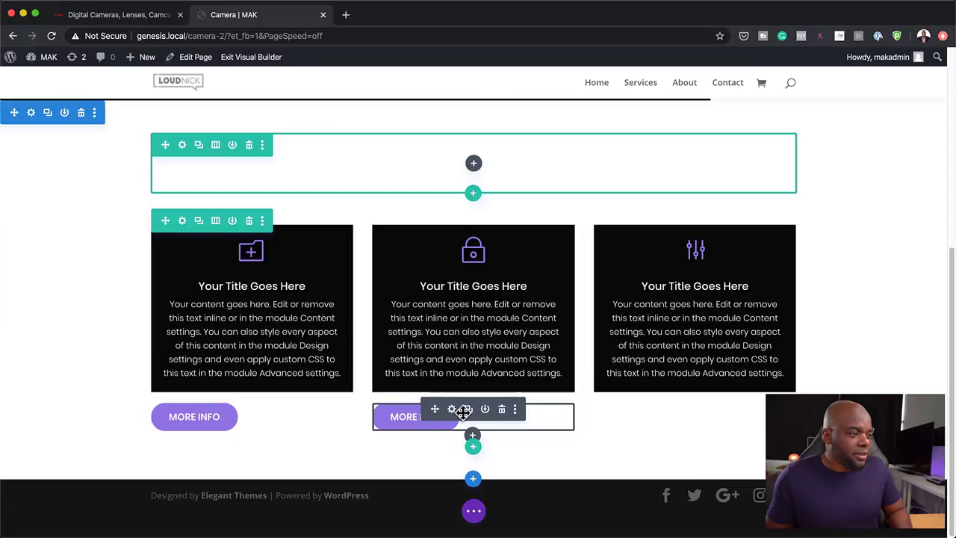
left_click(466, 409)
left_click_drag(434, 410, 689, 406)
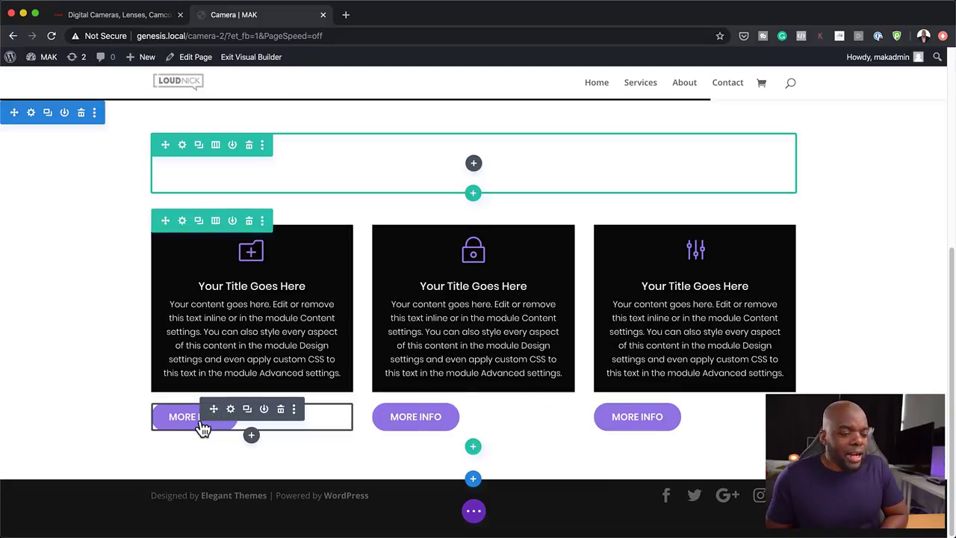
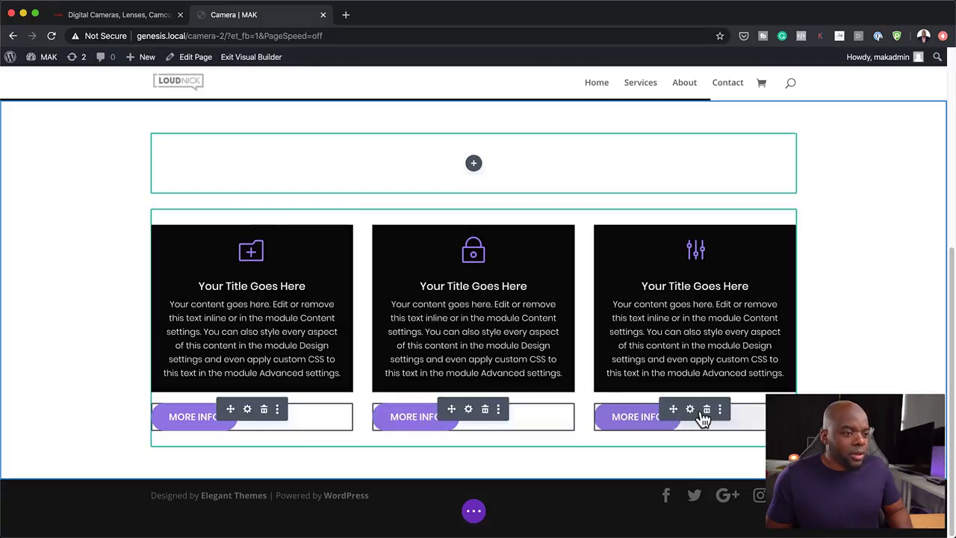
Center-align the three selected MORE INFO buttons below the blurbs through their shared element settings
left_click(692, 409)
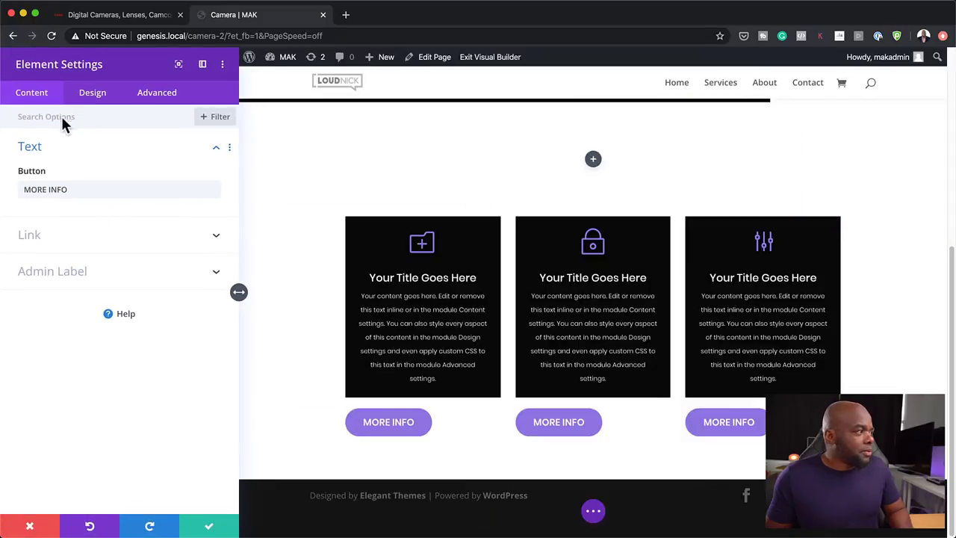
left_click(91, 107)
left_click(68, 149)
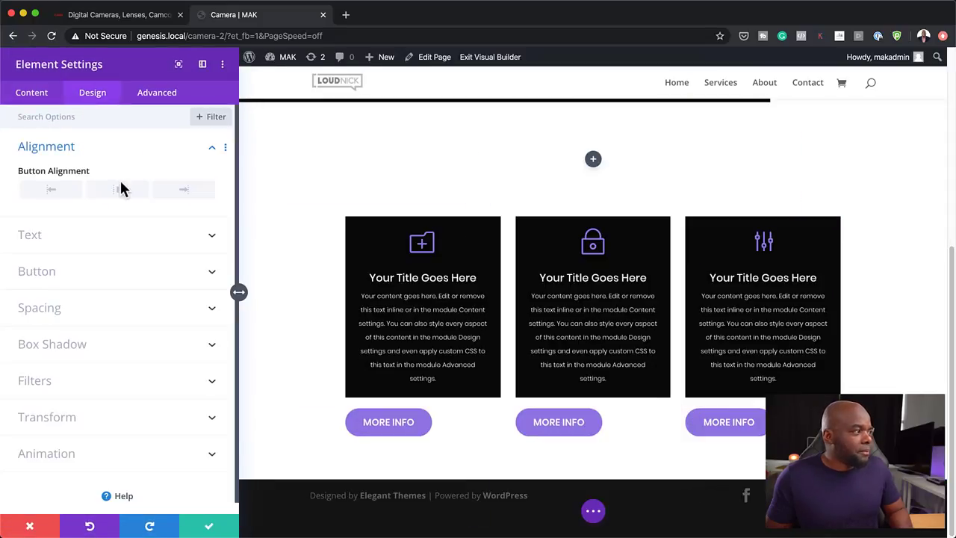
left_click(119, 191)
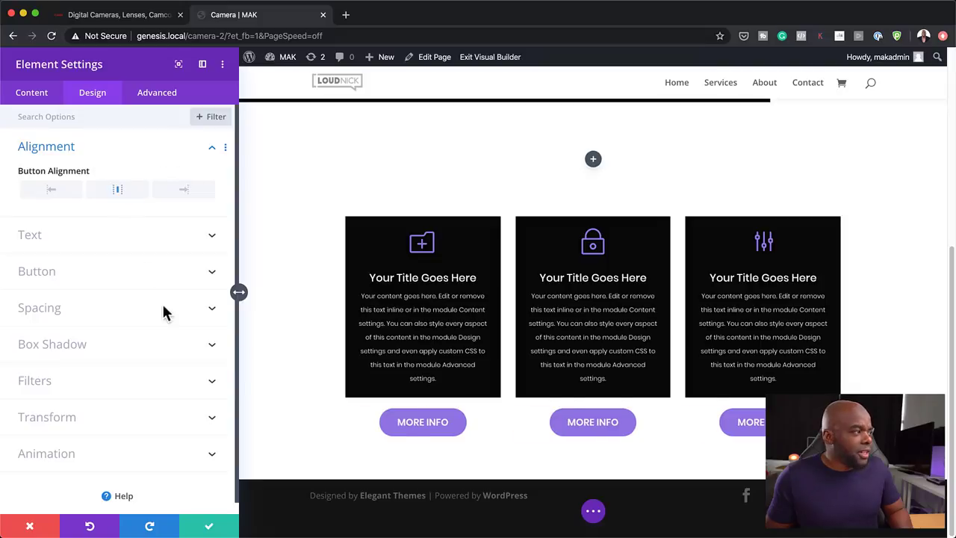
Set the button text size of the three selected MORE INFO buttons to 11px
left_click(46, 272)
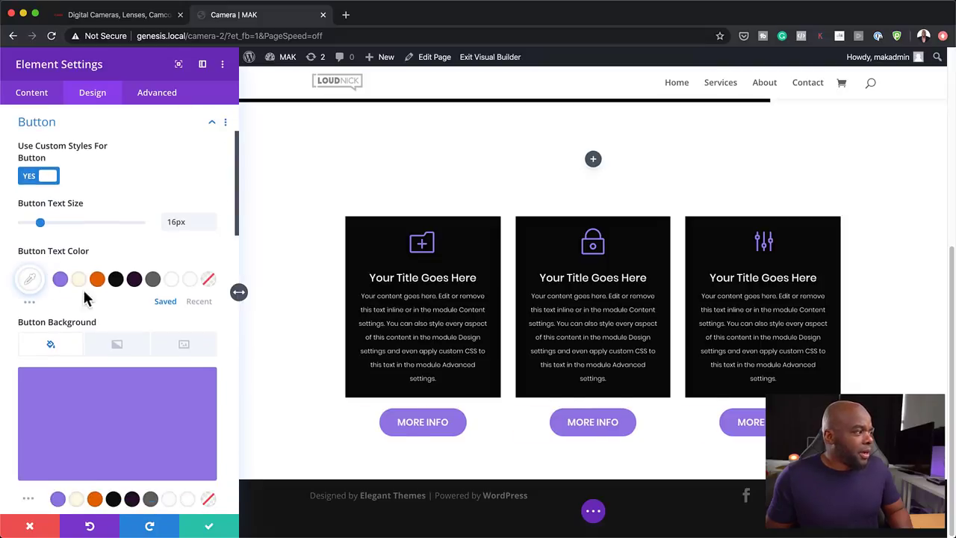
left_click_drag(40, 229, 35, 230)
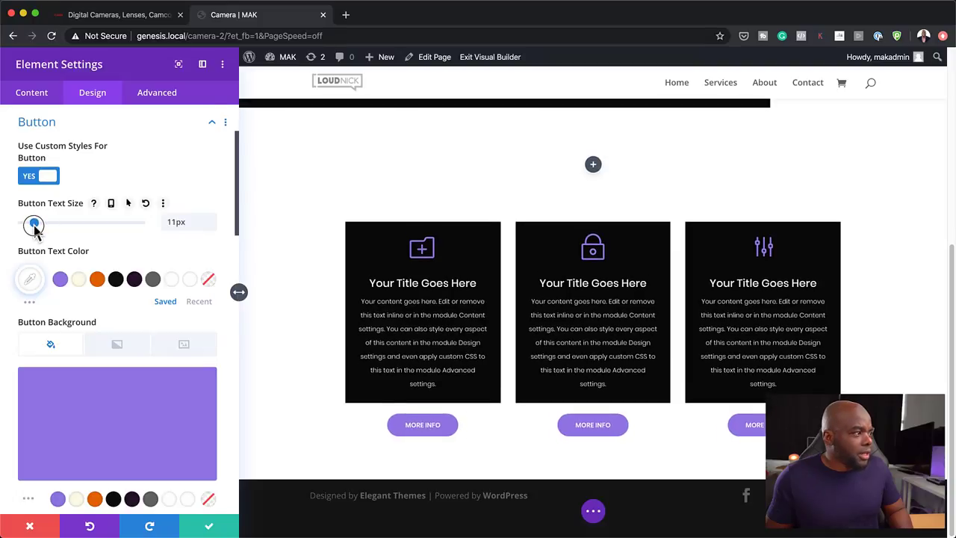
scroll(133, 380, "down", 10)
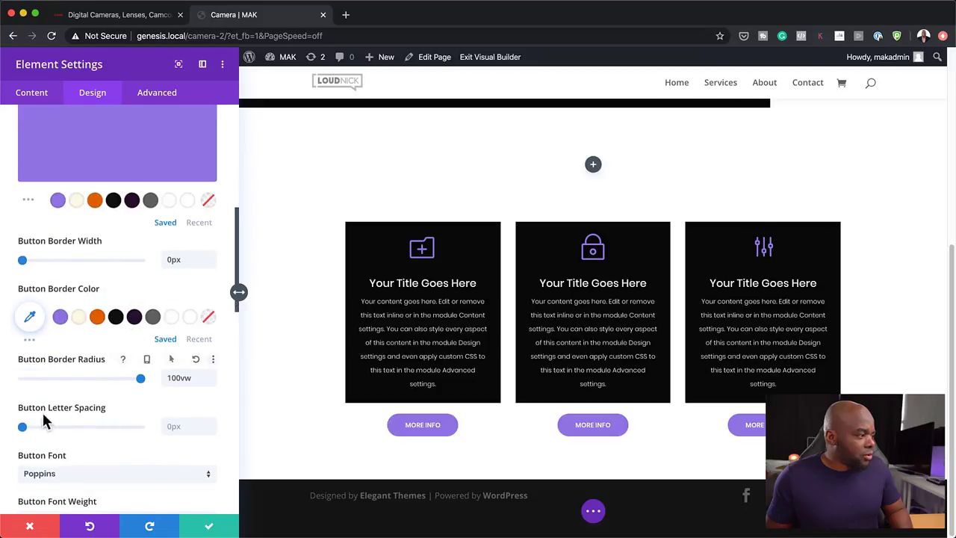
Set the letter spacing of the three selected MORE INFO buttons to 2px and save the shared element settings
mouse_move(23, 427)
left_mouse_down()
mouse_move(34, 431)
mouse_move(26, 441)
left_mouse_up()
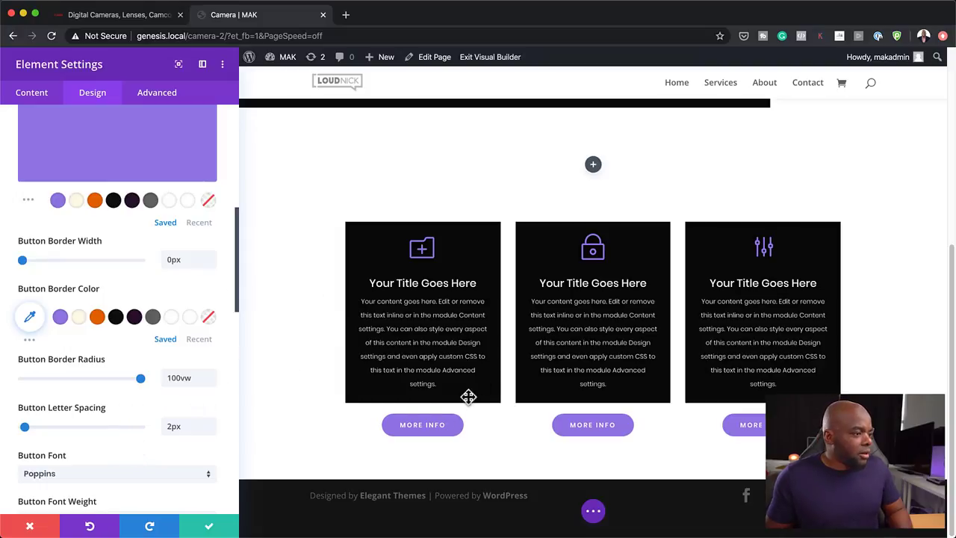
left_click(206, 527)
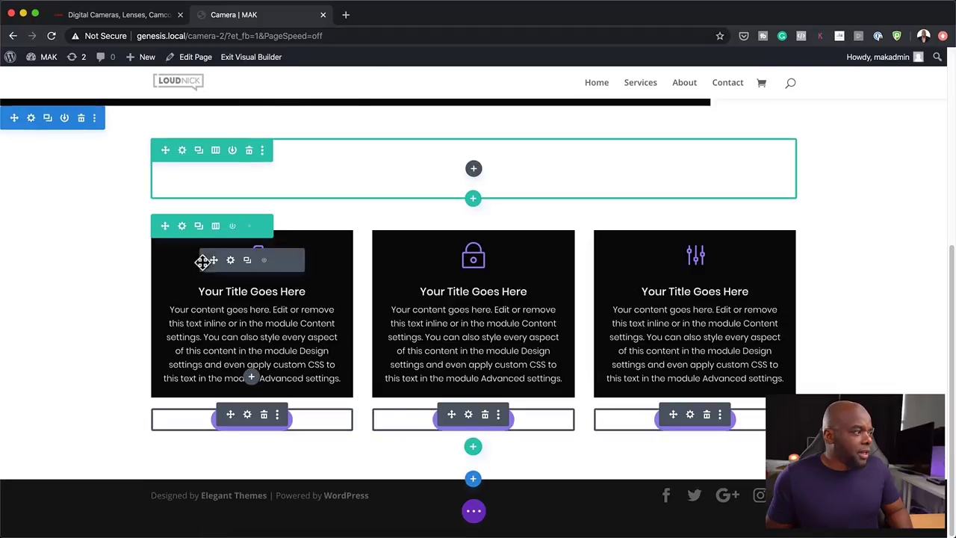
Give the first column of the blurb row a near-black background color matching its blurb
left_click(182, 227)
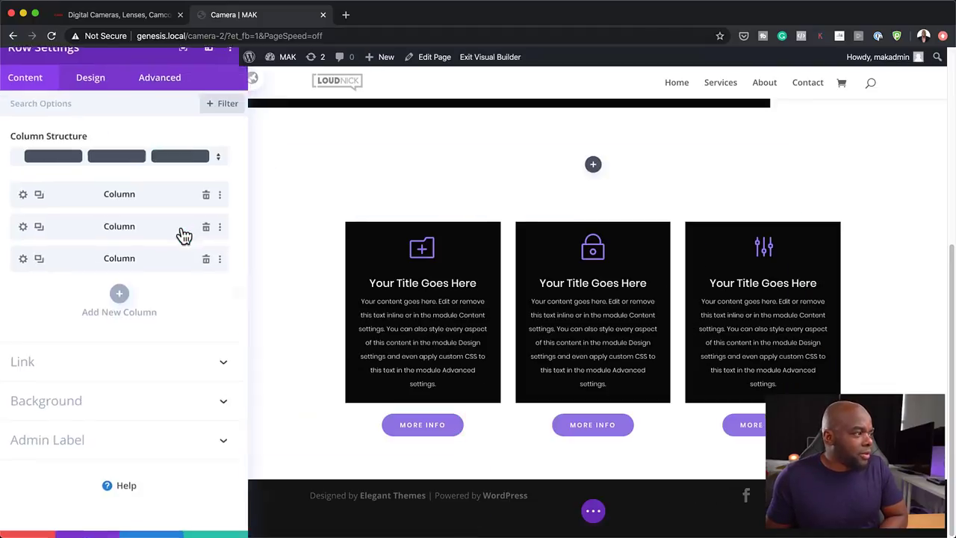
left_click(30, 203)
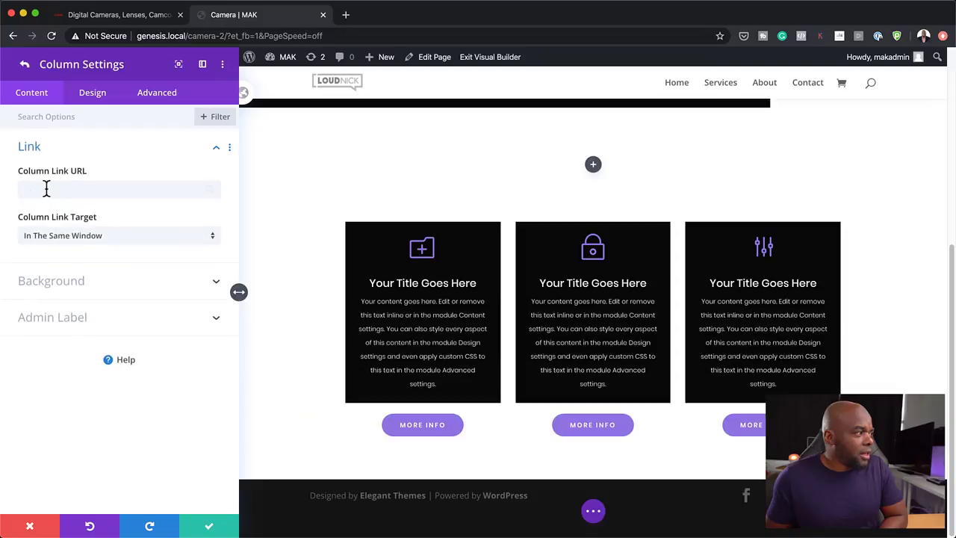
left_click(57, 288)
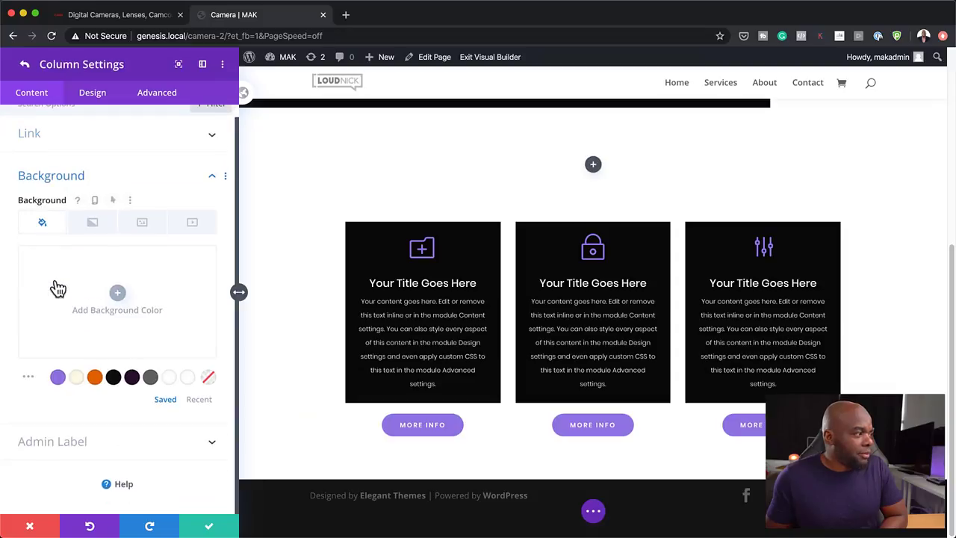
left_click(117, 293)
left_click(30, 351)
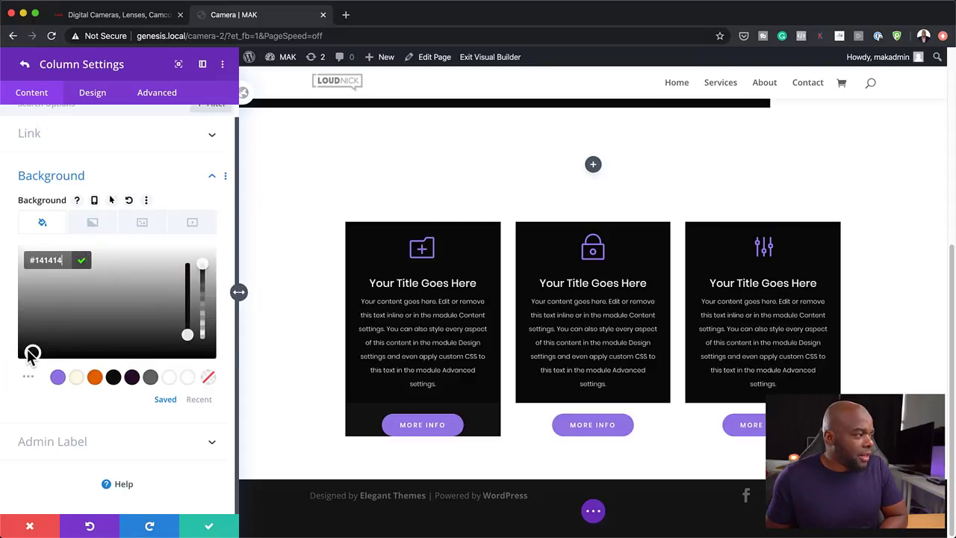
left_click(4, 368)
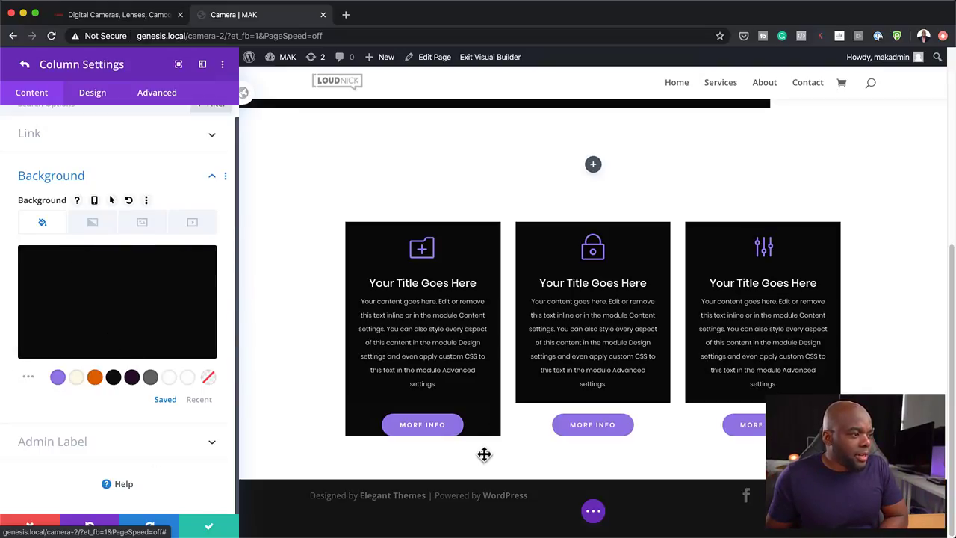
Set linked top and bottom padding of 30px on the first column
left_click(86, 95)
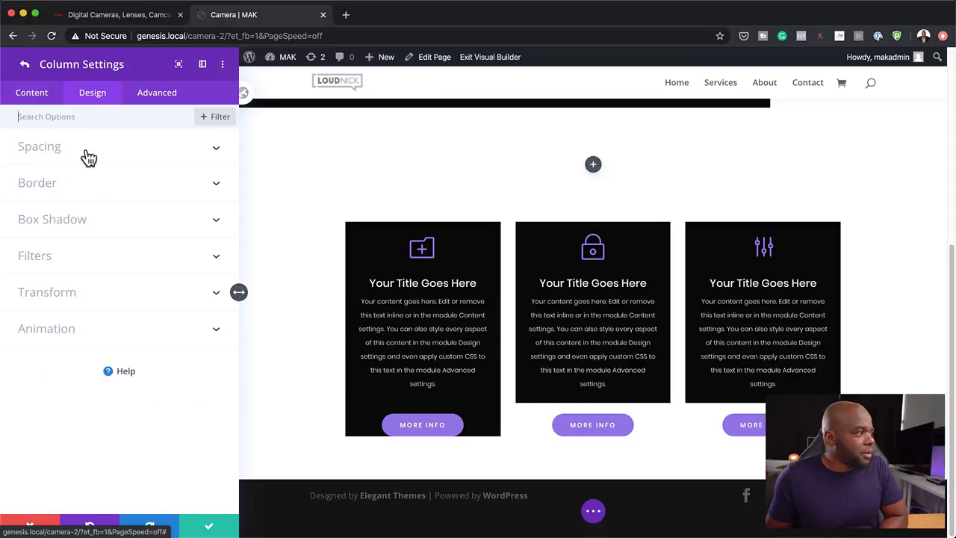
left_click(44, 147)
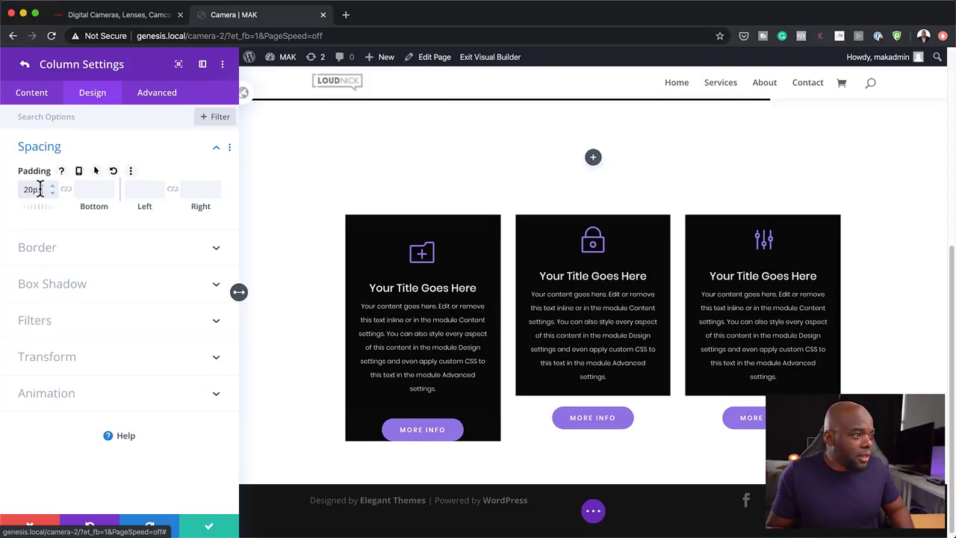
left_click(66, 190)
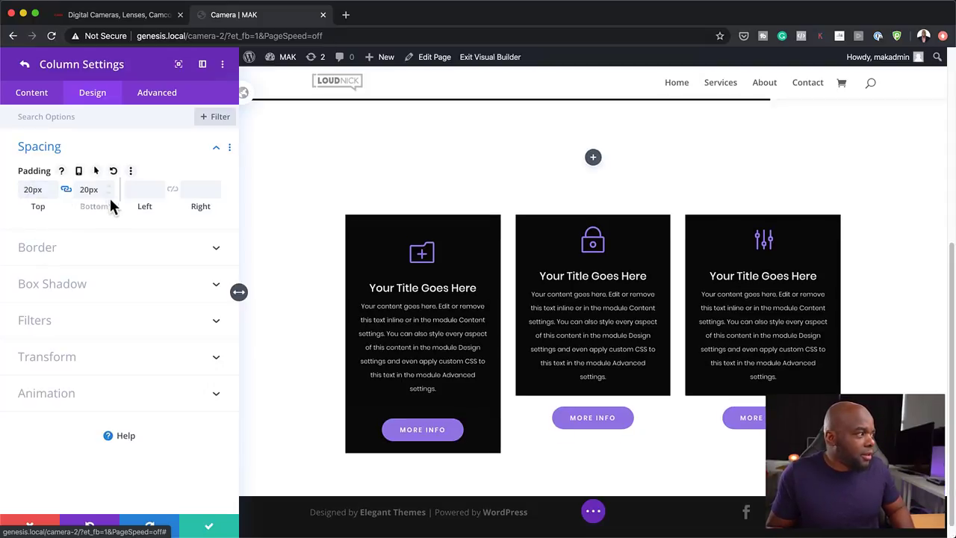
key("Up")
key("Up")
key("Up")
key("Up")
key("Up")
key("Up")
key("Up")
key("Up")
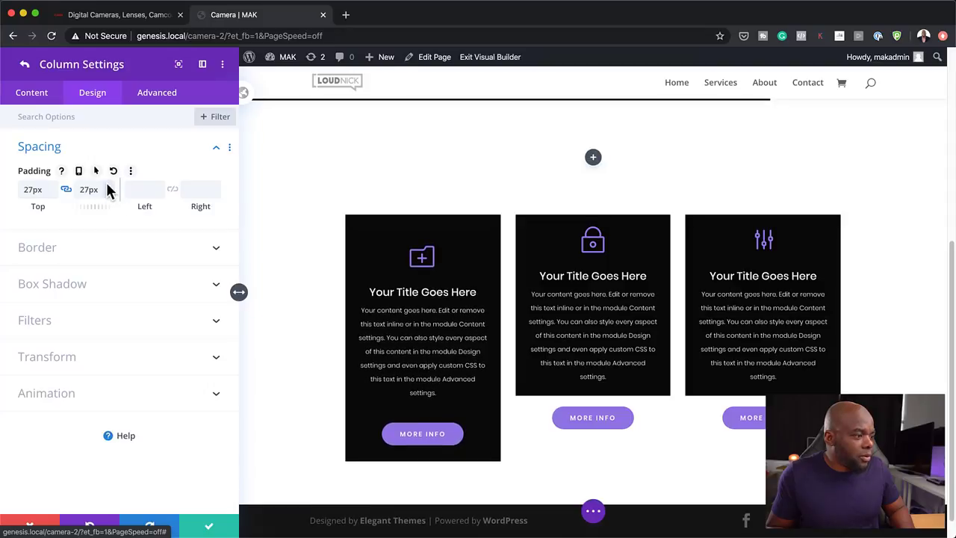
key("Up")
key("Up")
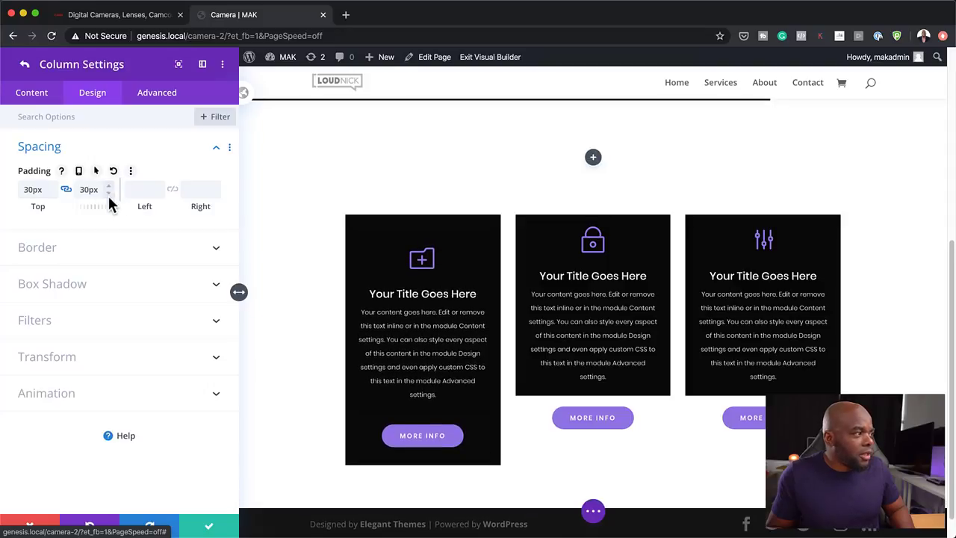
Set linked left and right padding of 20px on the first column
left_click(159, 189)
type("20px")
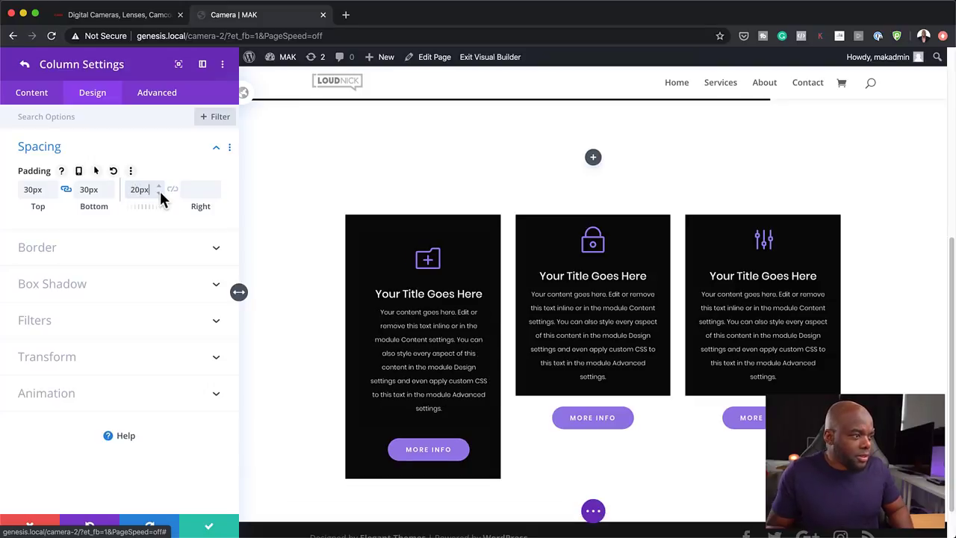
left_click(172, 190)
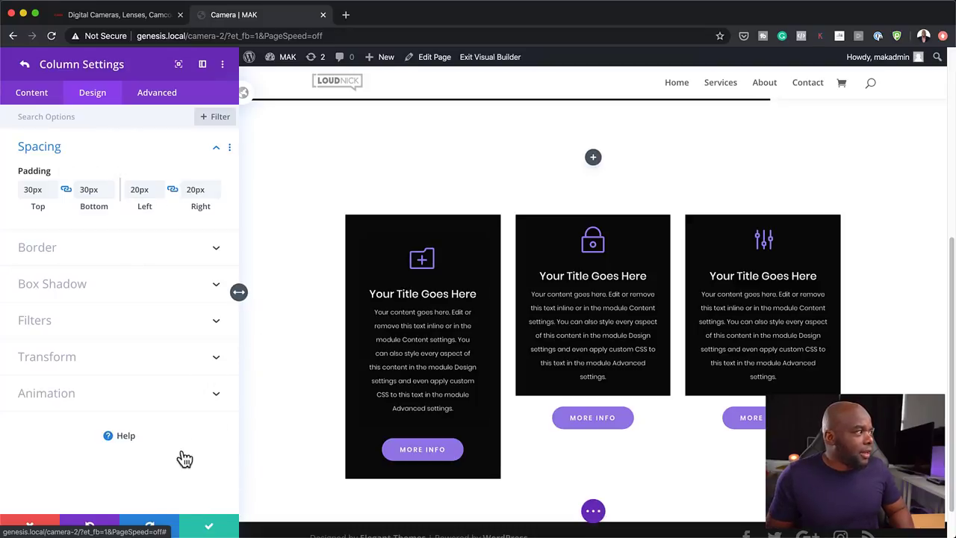
Copy the first column's item styles to the second and third columns, and save the row settings
left_click(25, 64)
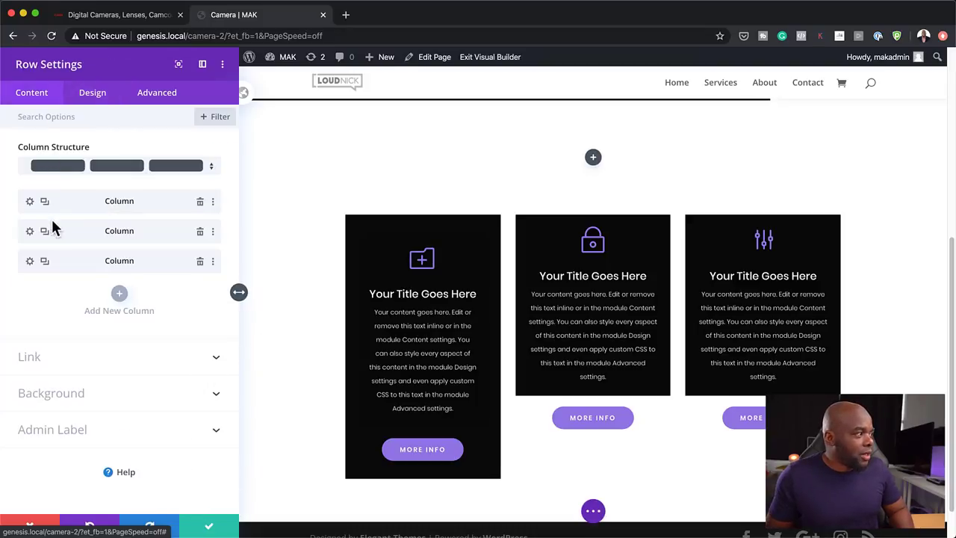
right_click(65, 201)
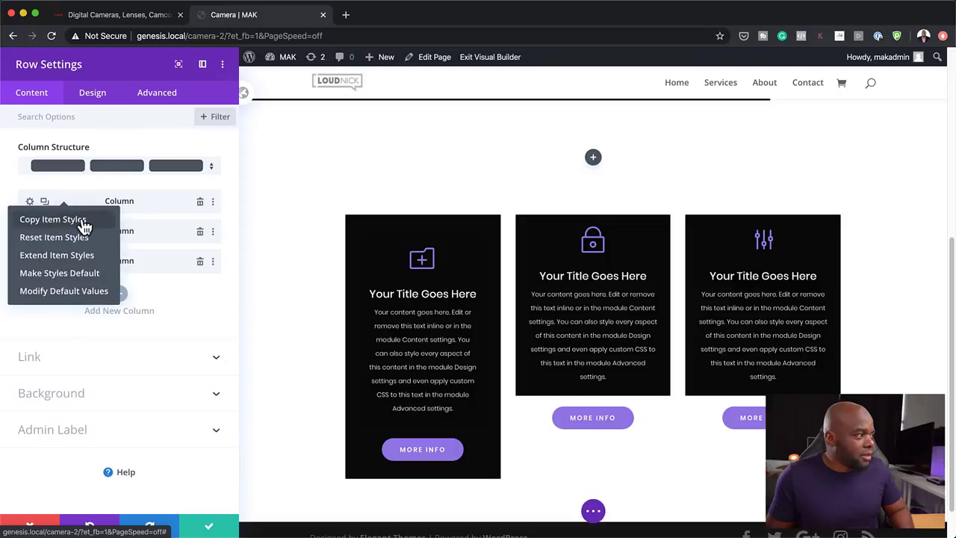
left_click(84, 224)
right_click(152, 231)
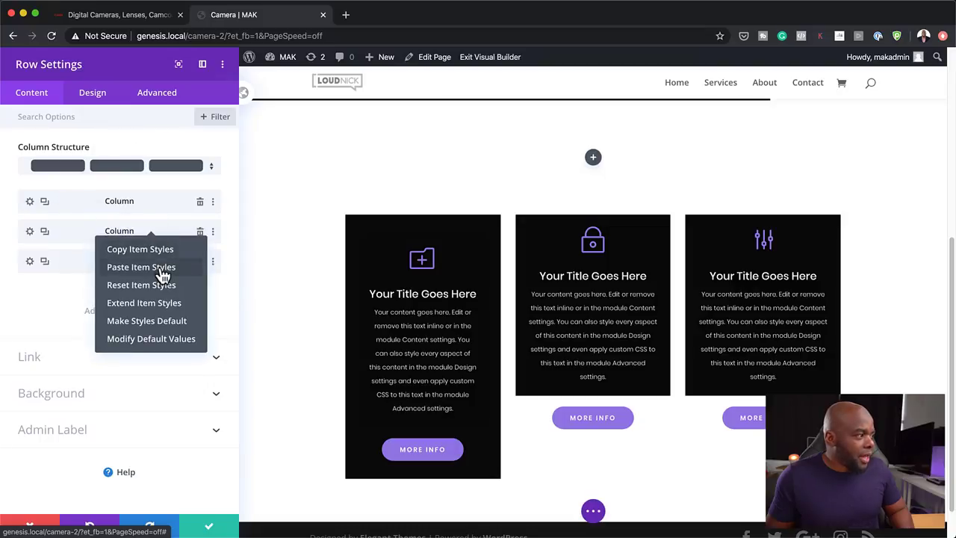
left_click(163, 269)
right_click(152, 267)
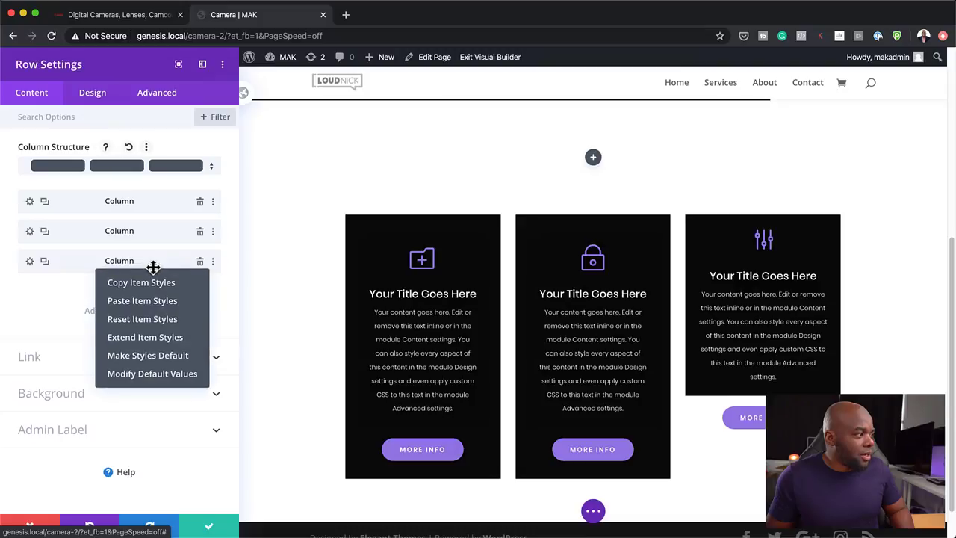
left_click(161, 303)
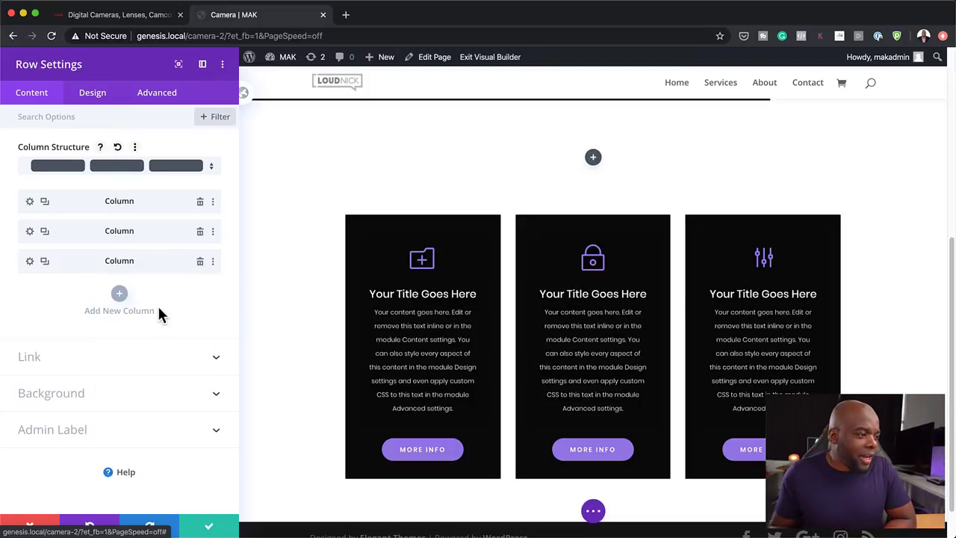
left_click(209, 529)
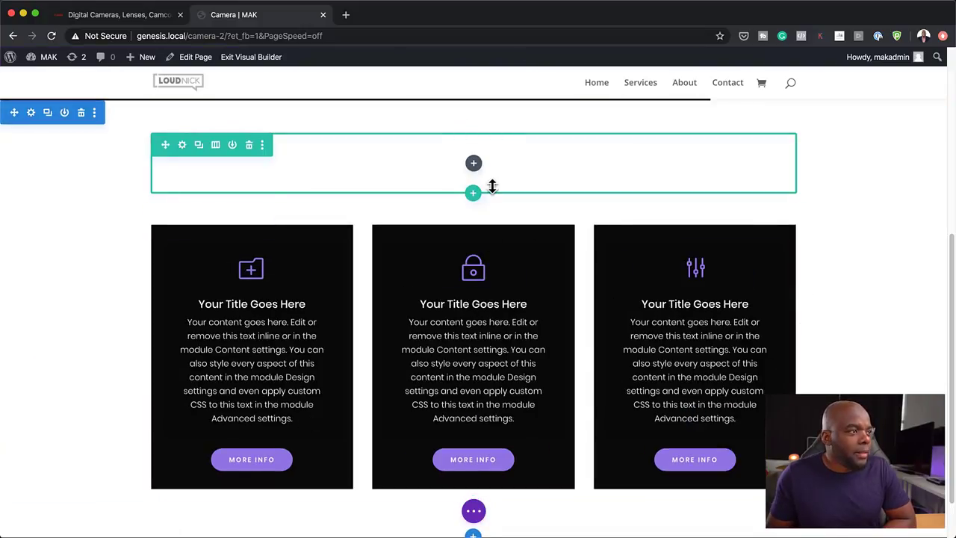
Insert a Text module into the empty row above the three blurbs
left_click(474, 164)
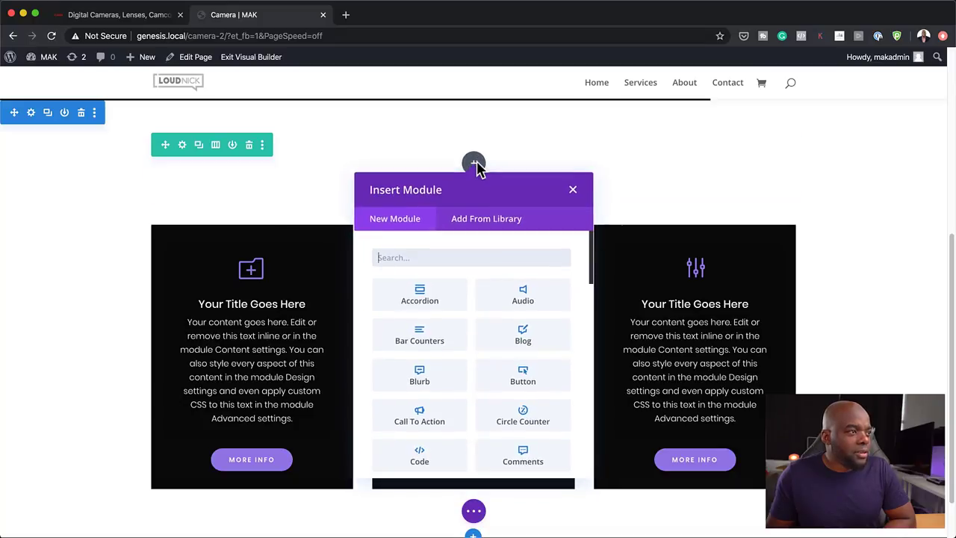
left_click(500, 258)
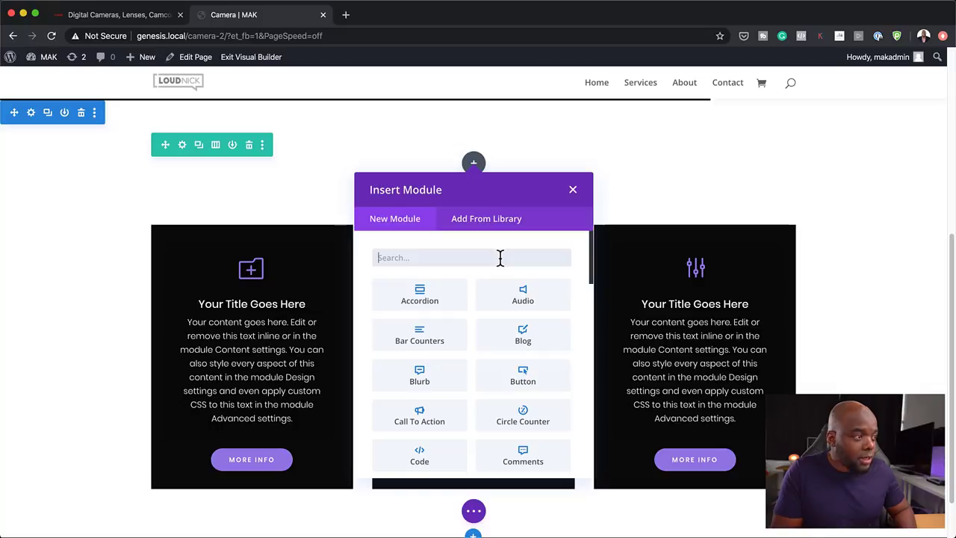
type("te")
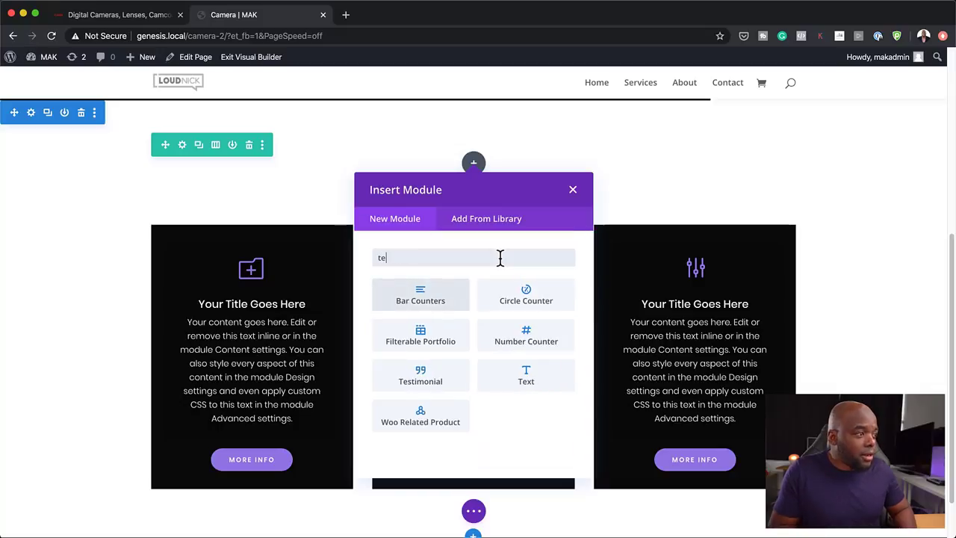
left_click(533, 377)
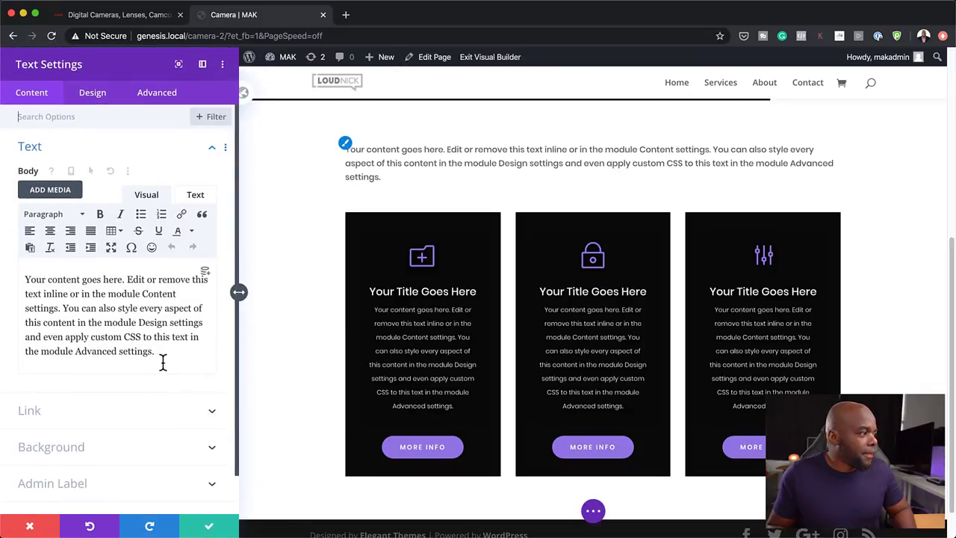
Check the section heading on the Canon reference page, and replace the Text module's placeholder body with "Latest Features"
left_click_drag(159, 354, 18, 260)
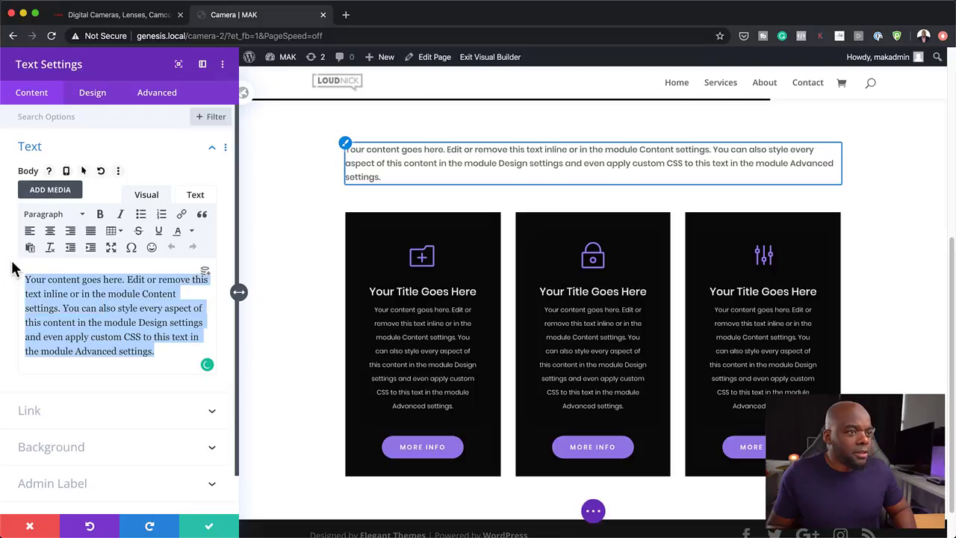
left_click(114, 18)
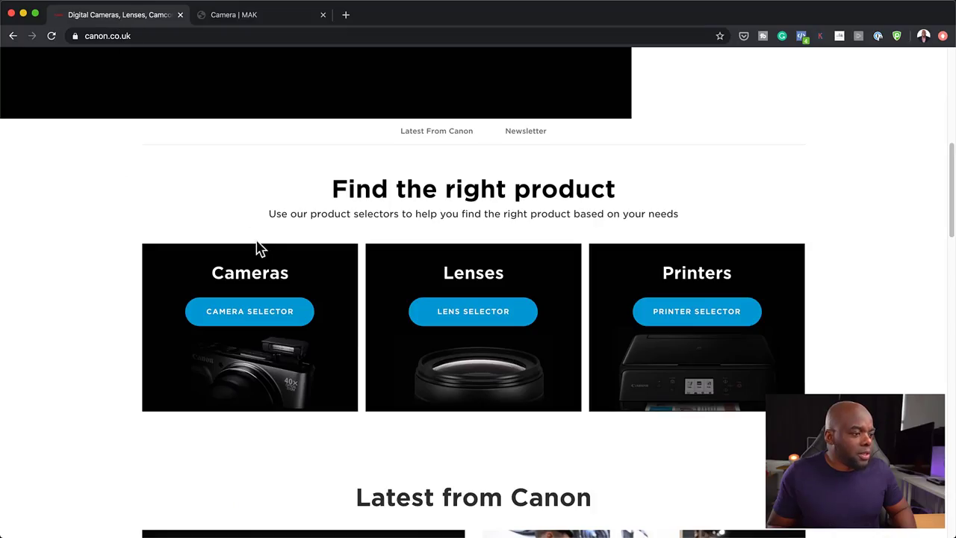
left_click(255, 13)
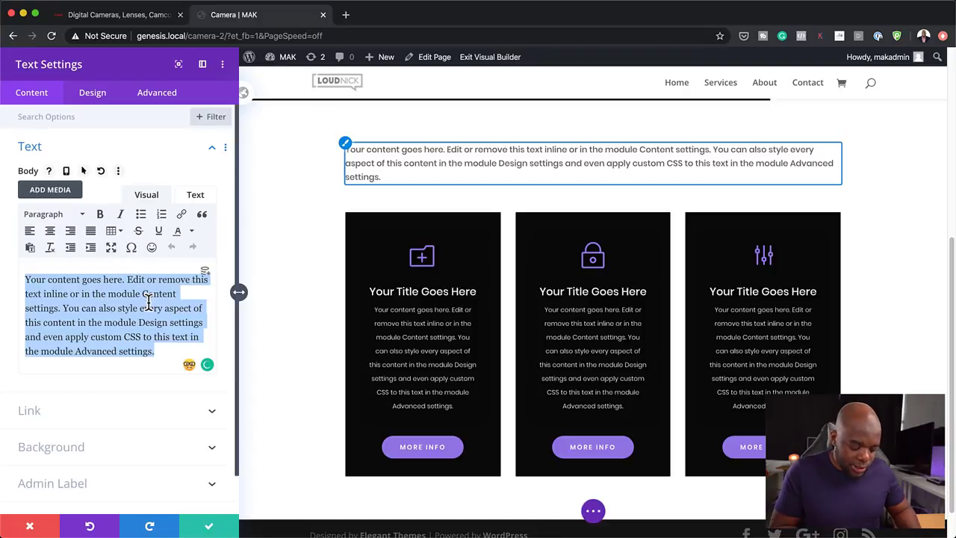
type("Latest Fe")
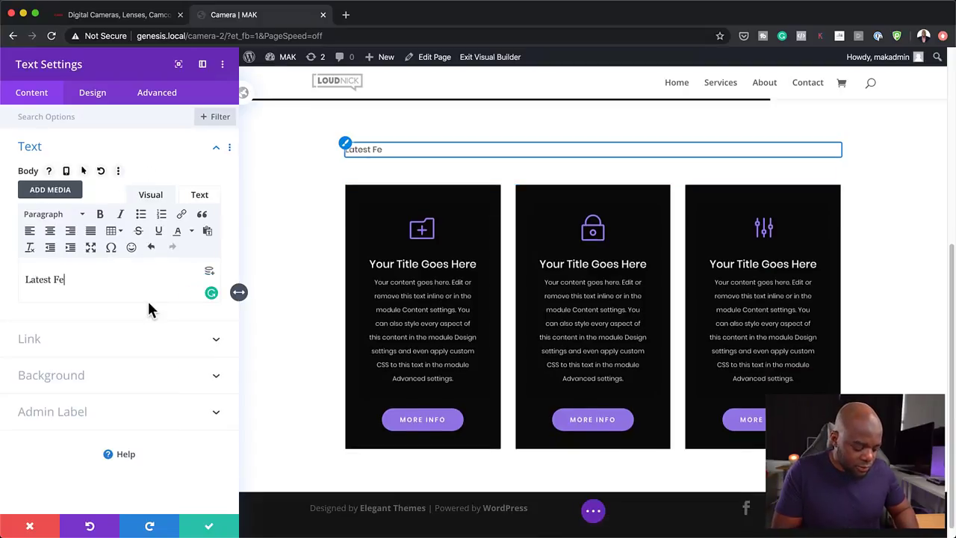
type("atures")
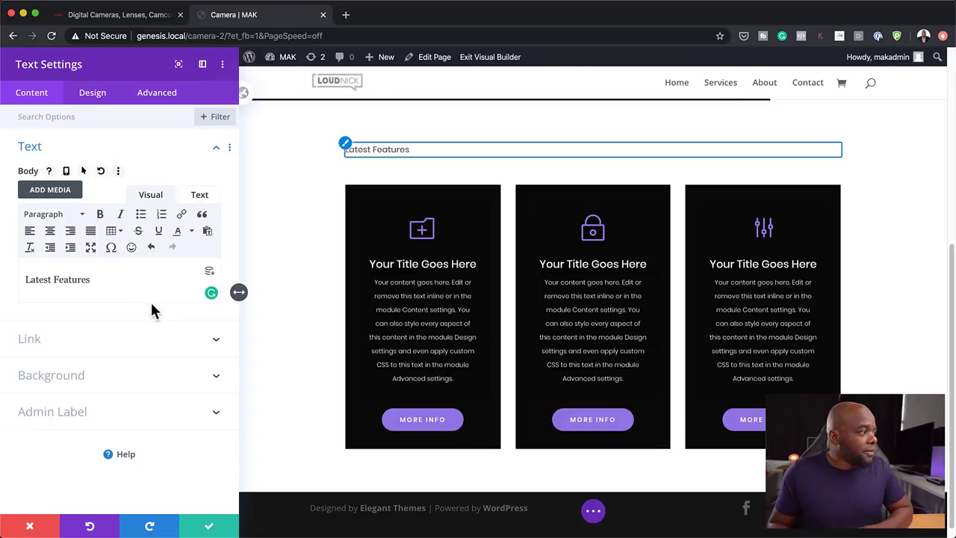
Format the "Latest Features" text as Heading 1
left_click_drag(96, 280, 6, 276)
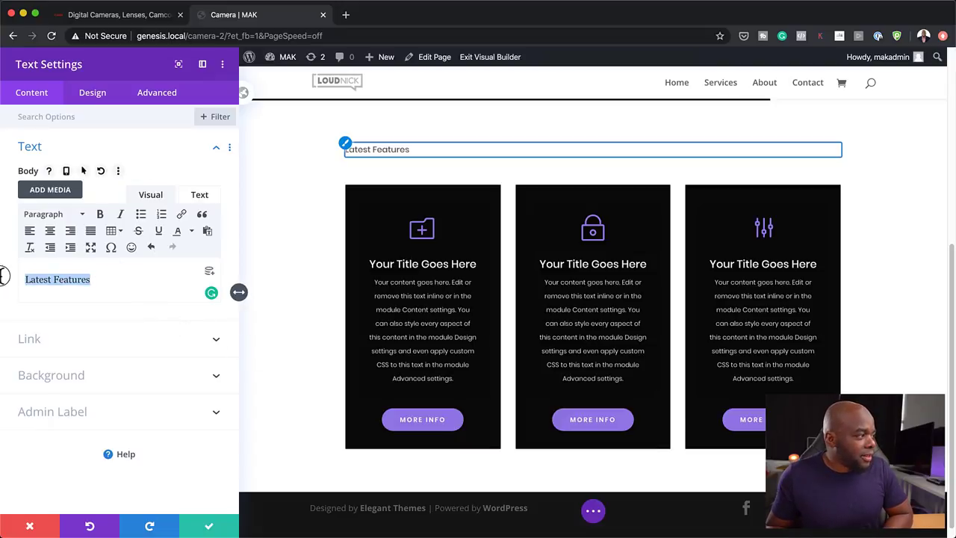
left_click(44, 215)
left_click(70, 262)
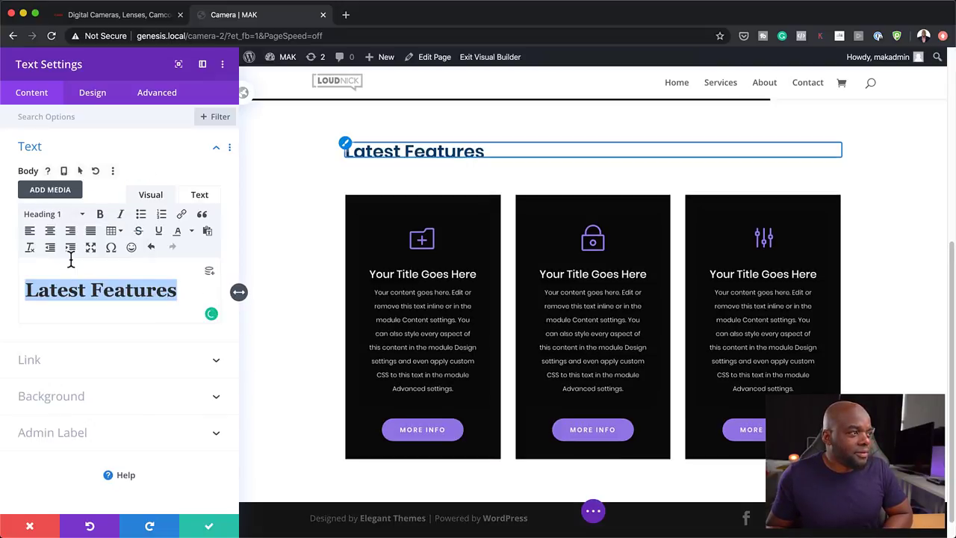
Apply the uppercase font style to the "Latest Features" Text module in its text design settings
left_click(93, 95)
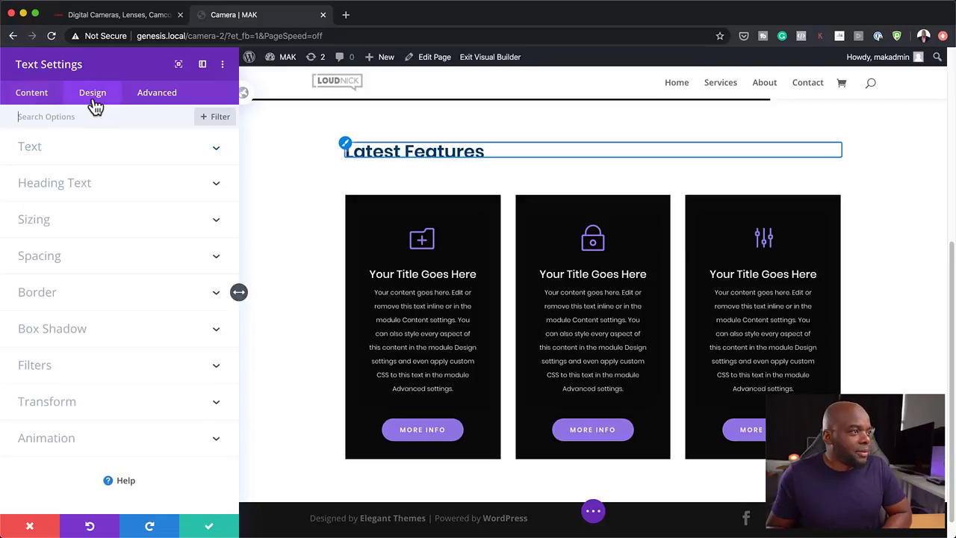
left_click(42, 153)
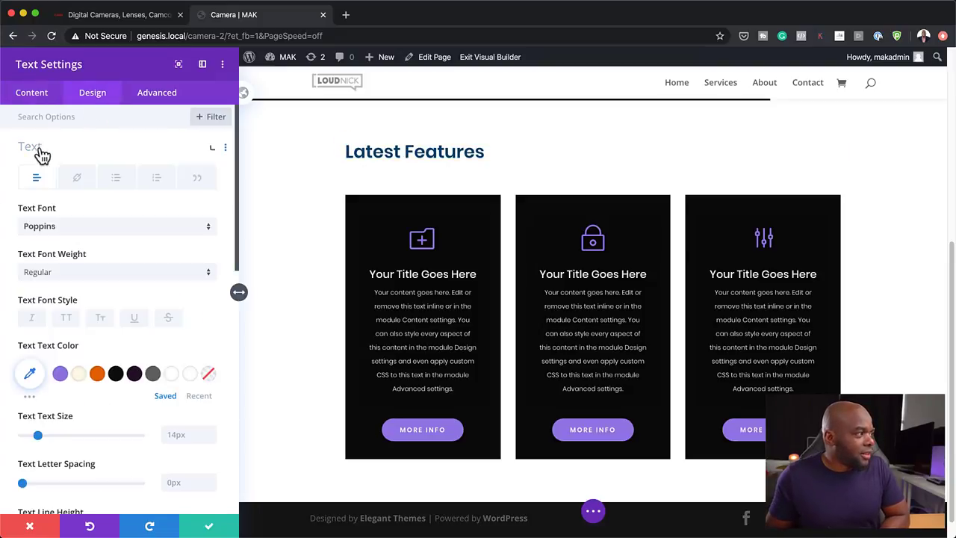
scroll(129, 309, "down", 1)
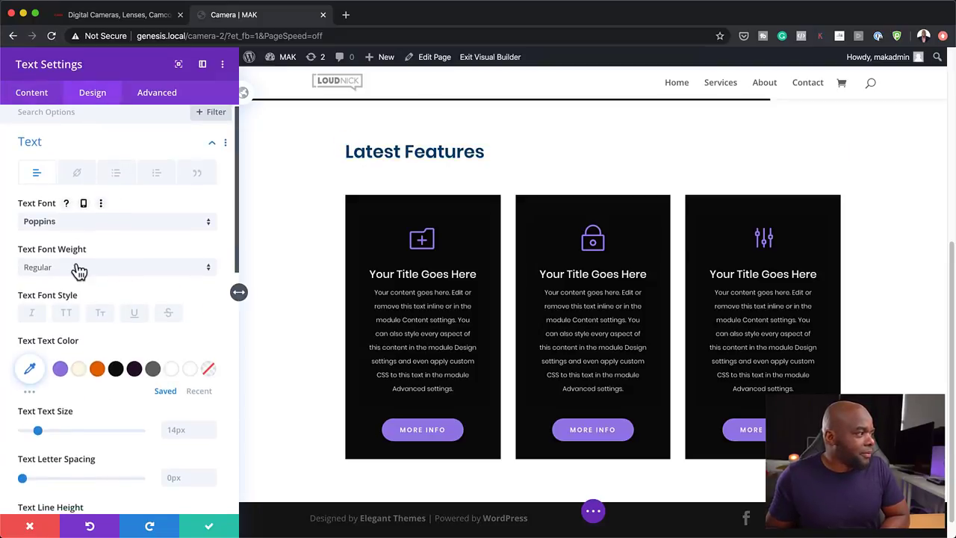
left_click(66, 314)
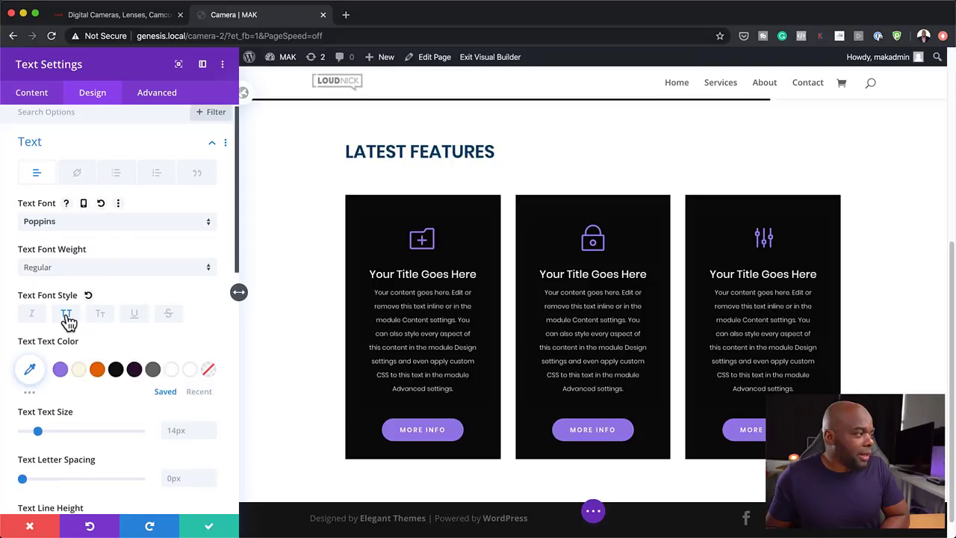
Remove the uppercase style from the "Latest Features" Text module and set its text color to #2c1130
left_click(67, 314)
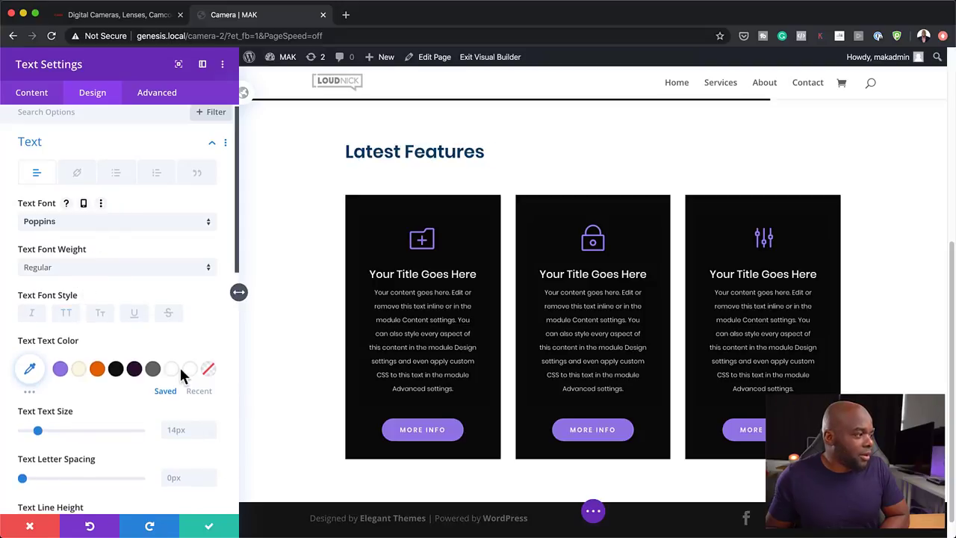
left_click(118, 373)
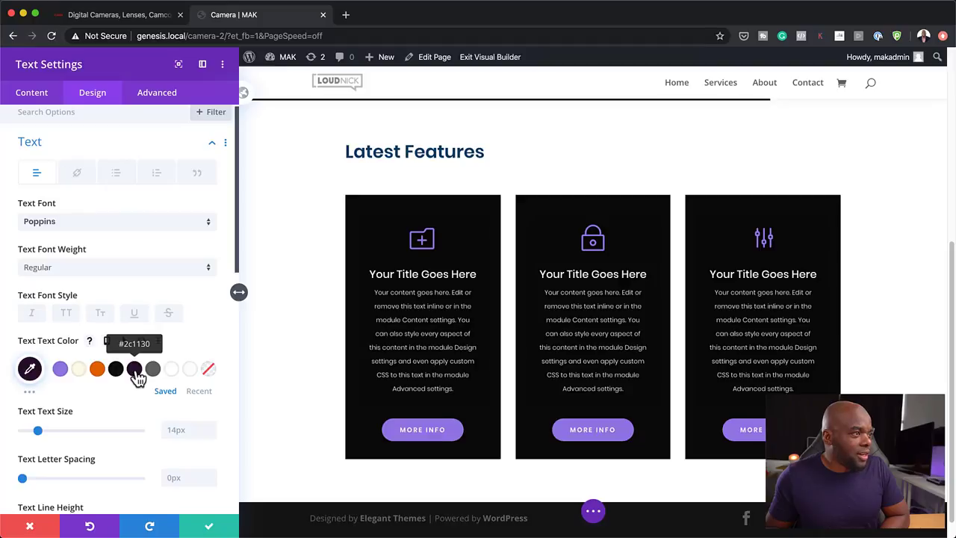
Set the heading text color of the "Latest Features" H1 to #2c1130
scroll(105, 205, "down", 5)
scroll(118, 224, "down", 2)
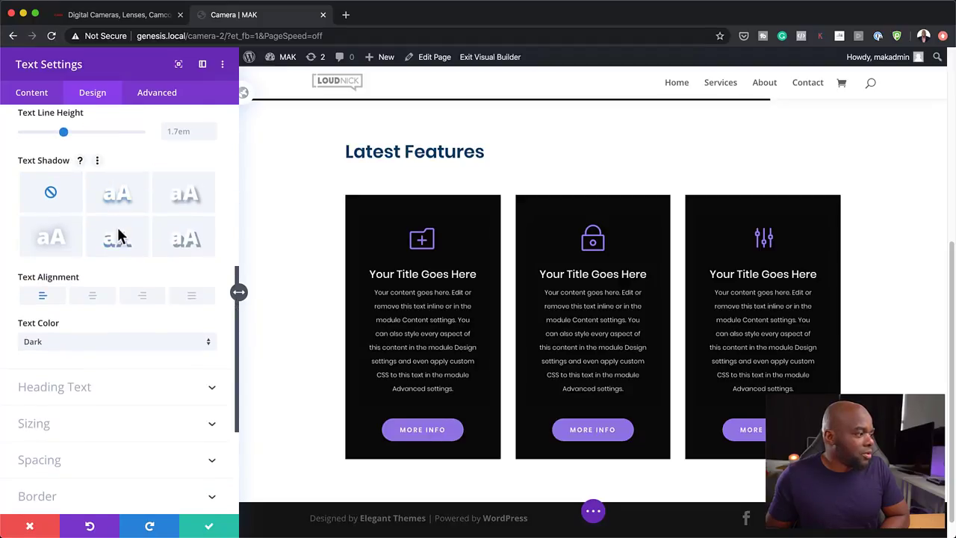
left_click(94, 399)
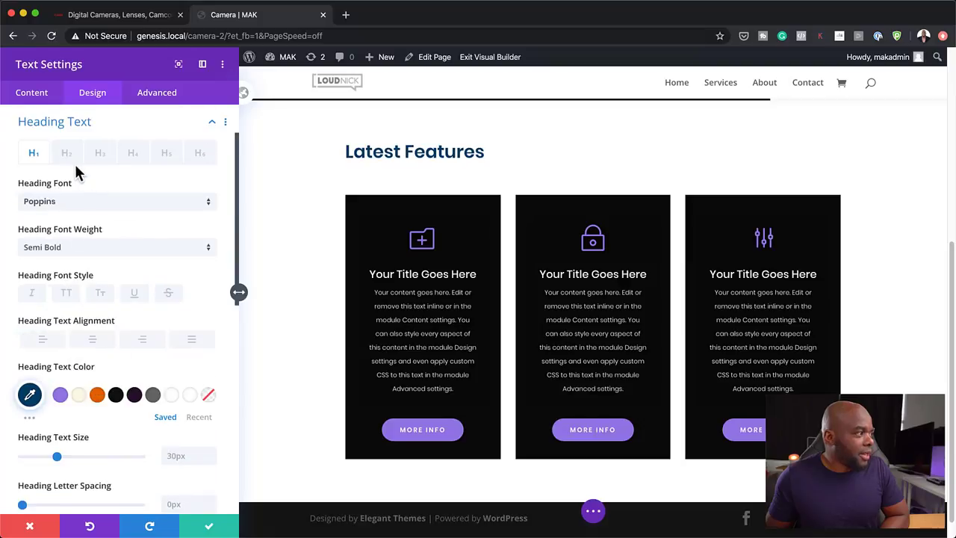
left_click(116, 394)
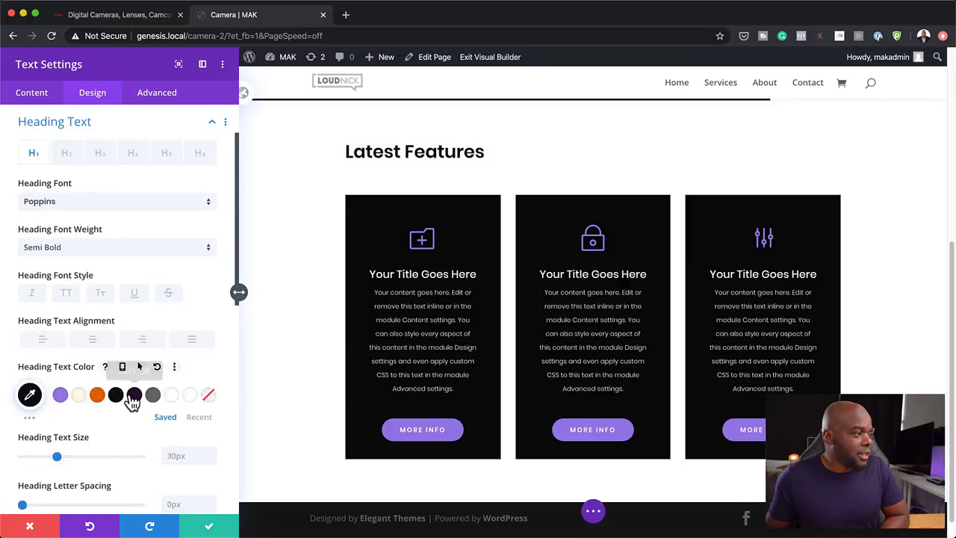
left_click(152, 396)
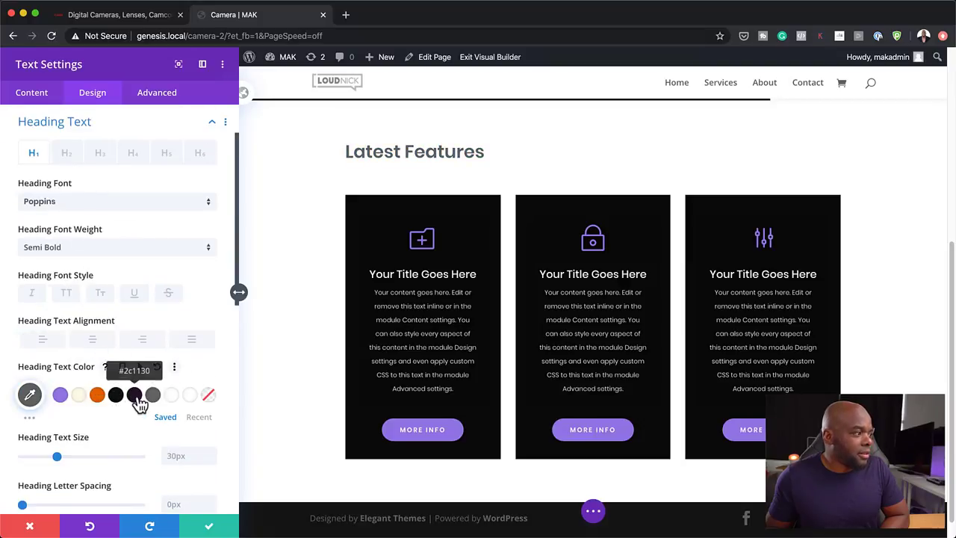
left_click(136, 395)
Set the module alignment of the "Latest Features" Text module to center in its sizing settings
scroll(140, 394, "down", 10)
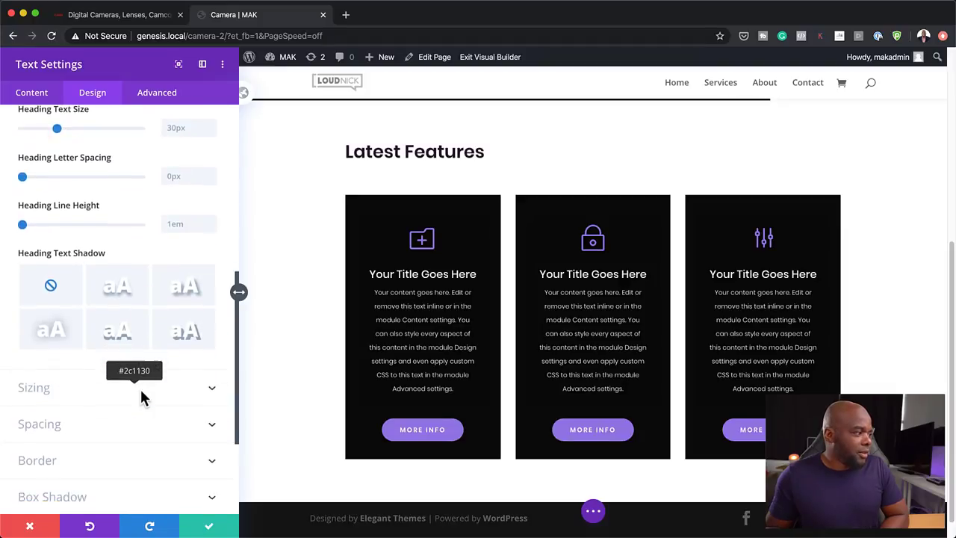
scroll(140, 386, "down", 2)
left_click(100, 299)
scroll(101, 301, "up", 3)
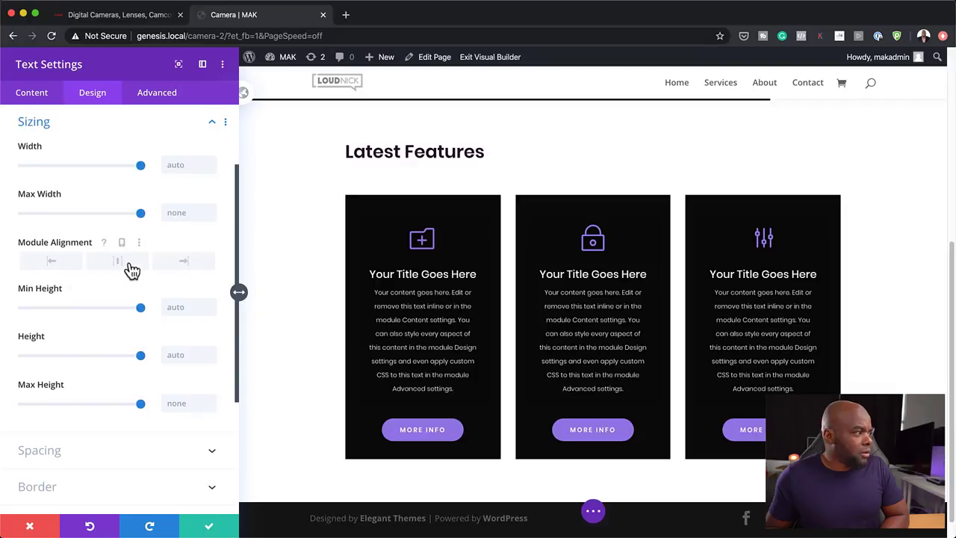
scroll(127, 268, "up", 3)
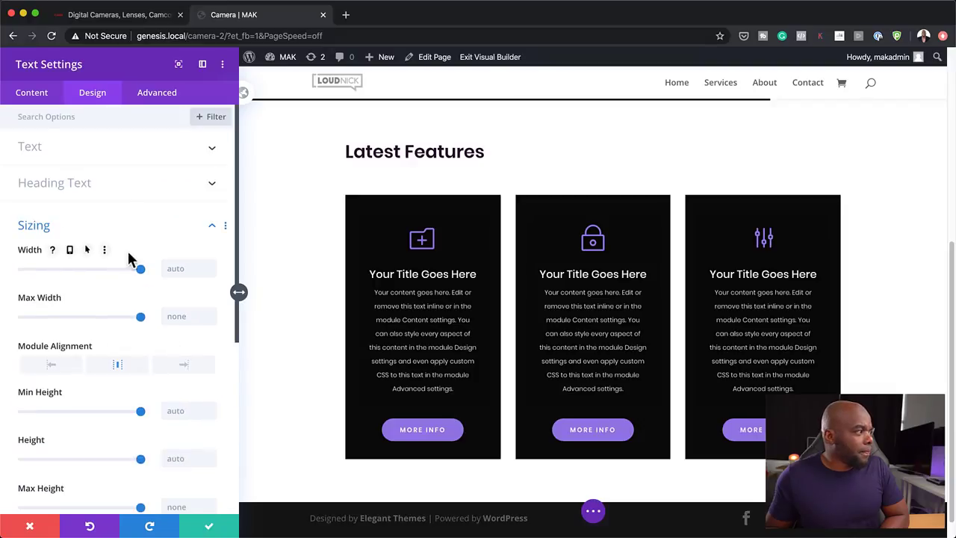
Center the text of the "Latest Features" module and save the module settings
left_click(112, 157)
scroll(156, 318, "down", 4)
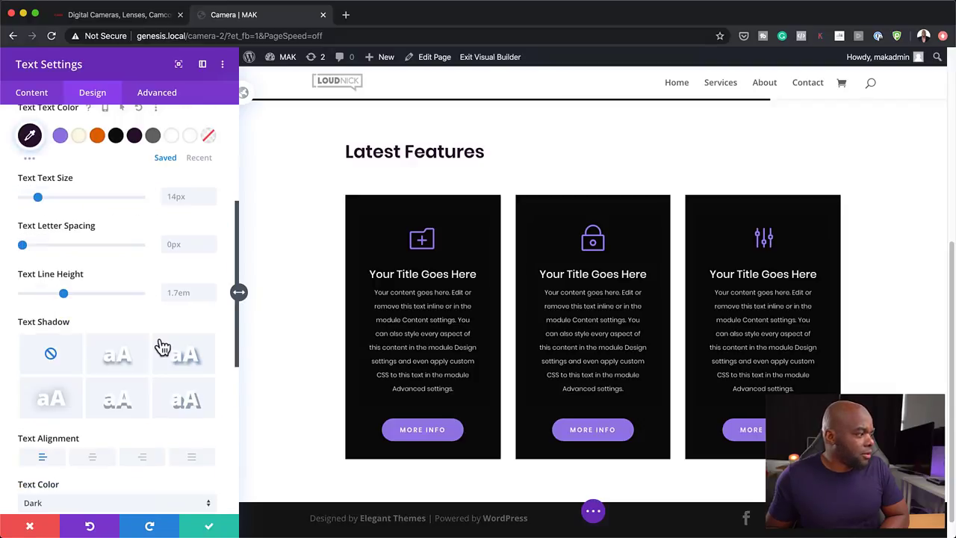
left_click(94, 457)
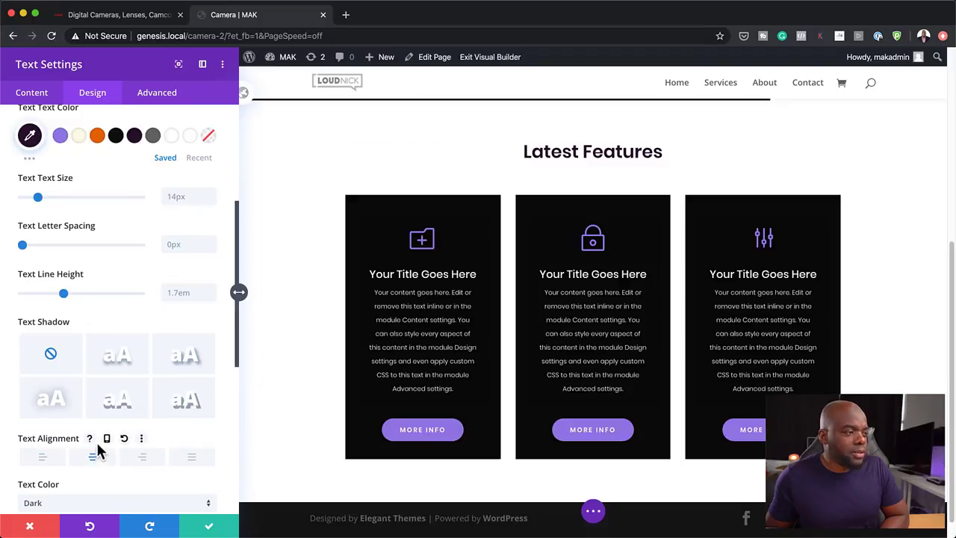
left_click(210, 527)
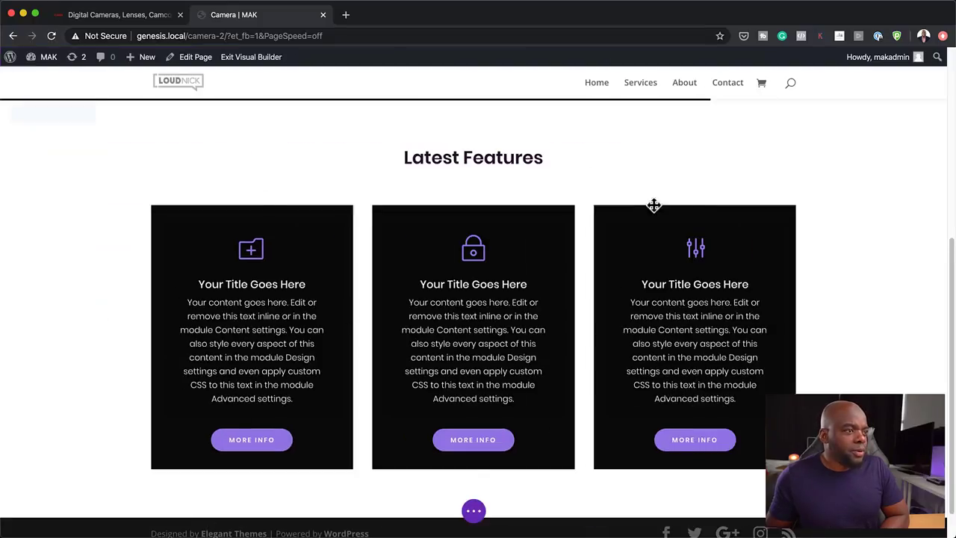
Expand the builder's page options and review the camera page from the hero to the three blurbs
scroll(832, 367, "up", 5)
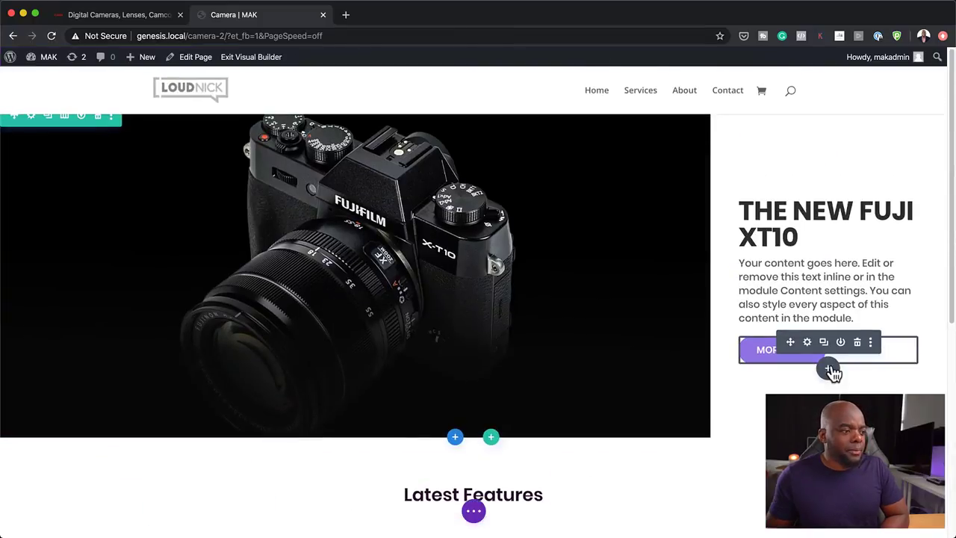
left_click(474, 511)
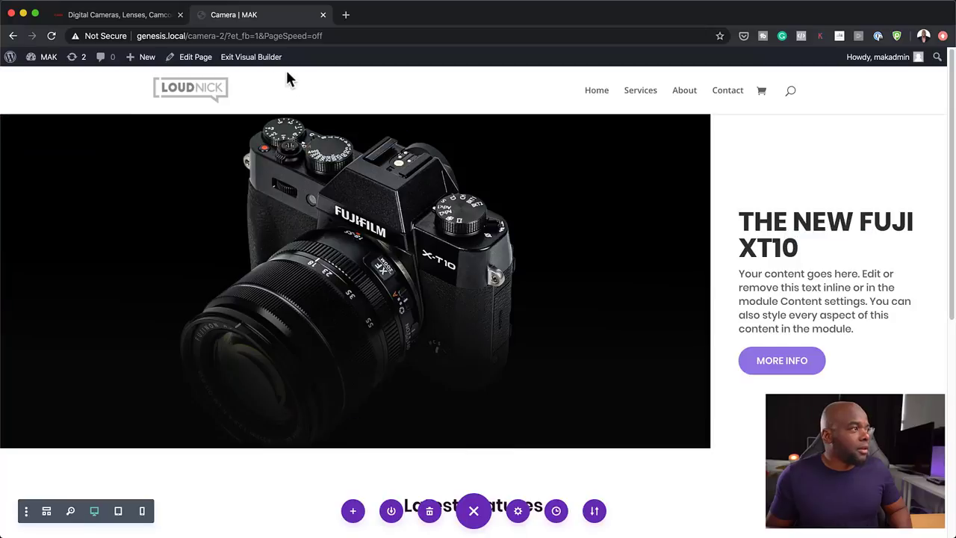
scroll(669, 378, "down", 10)
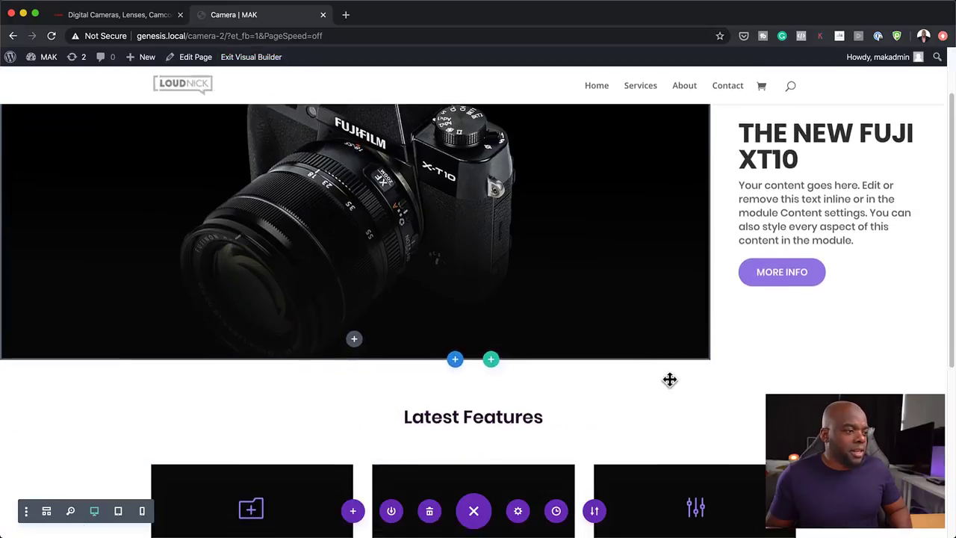
scroll(669, 380, "up", 10)
scroll(670, 379, "down", 10)
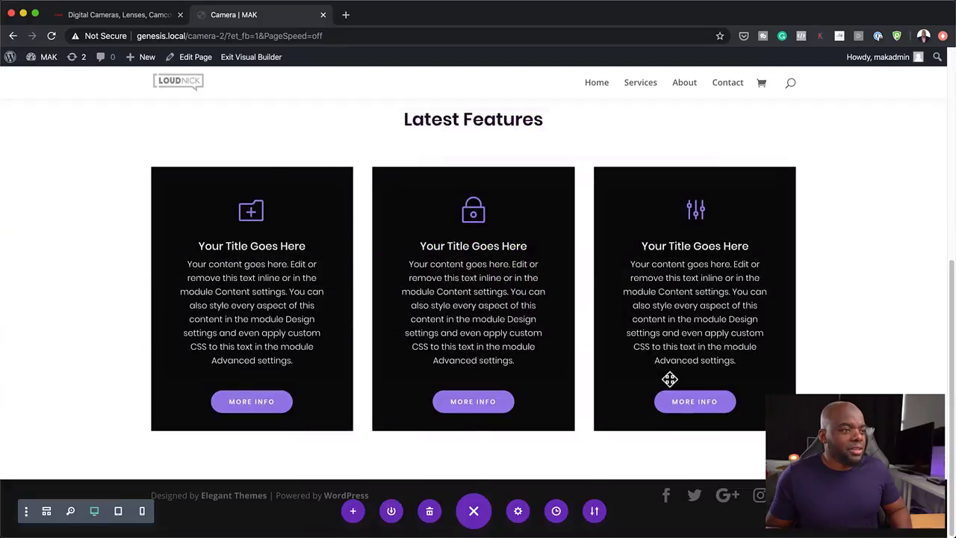
scroll(670, 379, "up", 10)
Examine the Canon reference page's hero, product selector and "Latest from Canon" sections for comparison
left_click(145, 16)
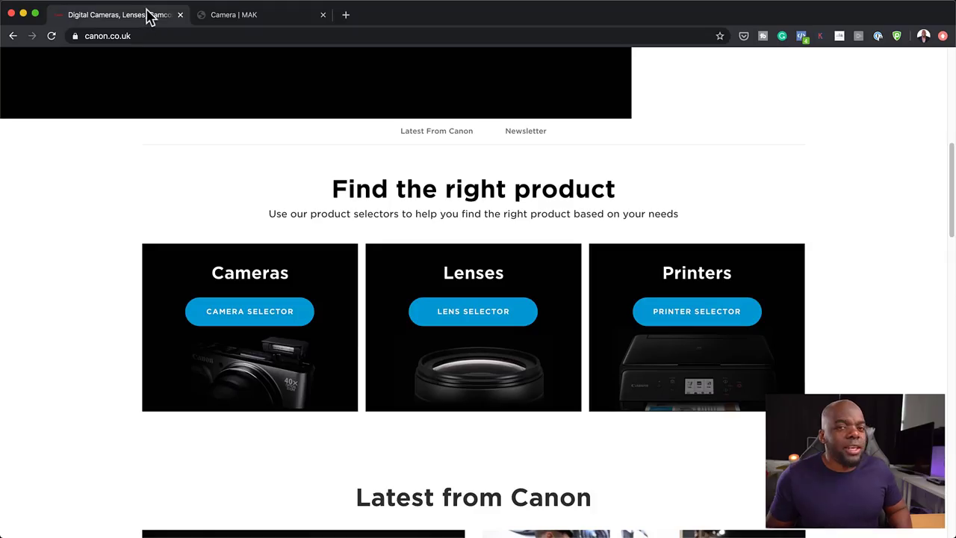
scroll(793, 262, "up", 8)
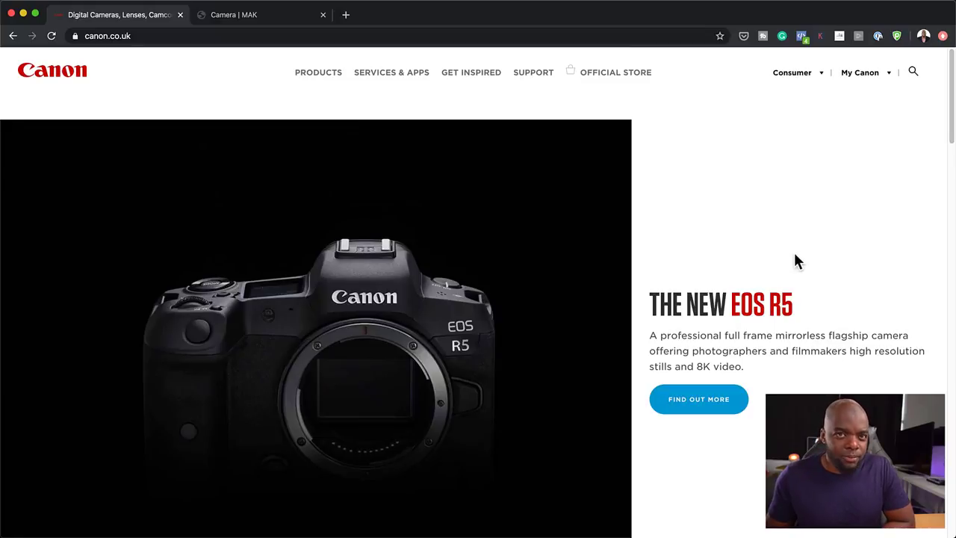
scroll(795, 258, "down", 6)
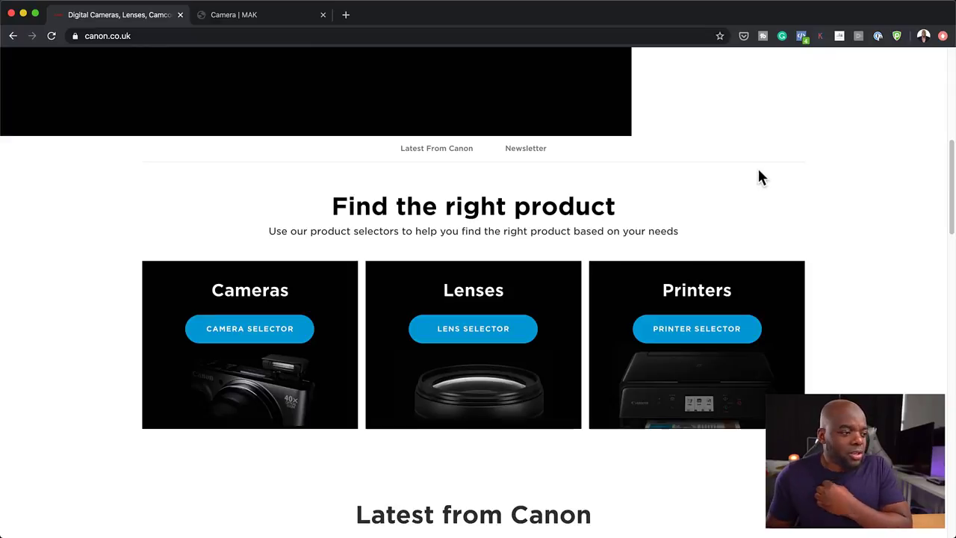
scroll(679, 271, "down", 5)
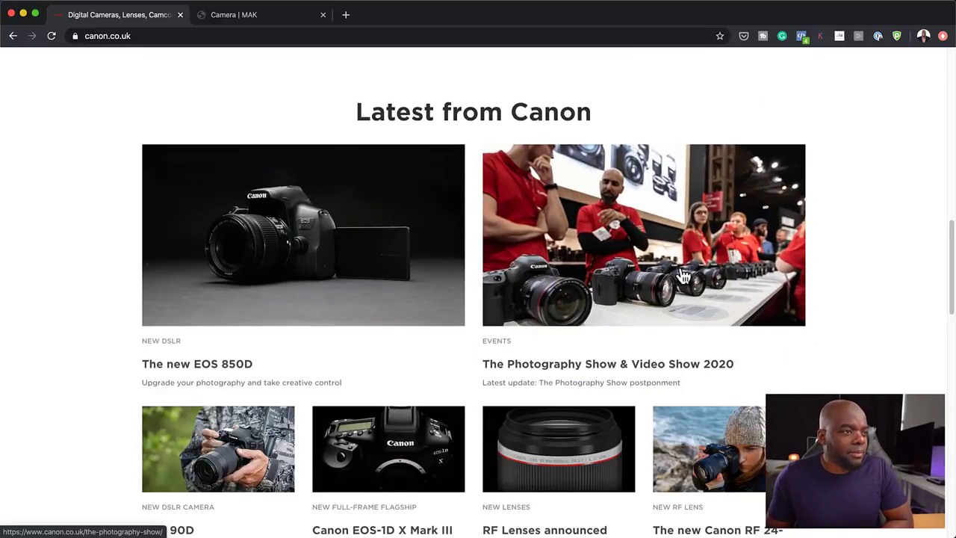
scroll(872, 215, "up", 1)
scroll(89, 313, "down", 5)
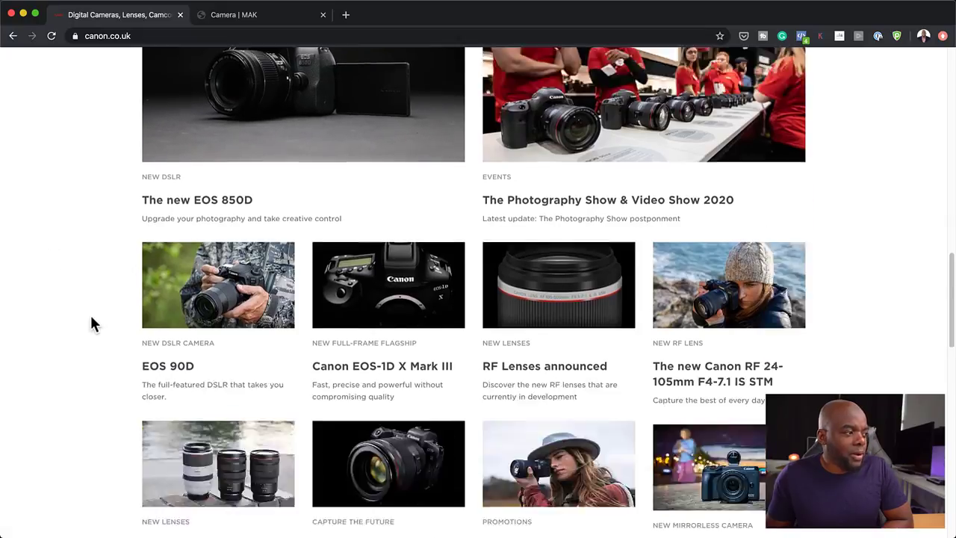
key("Home")
Compare the camera page's hero with the Canon reference page's hero, and exit the Visual Builder to the live camera page
left_click(249, 16)
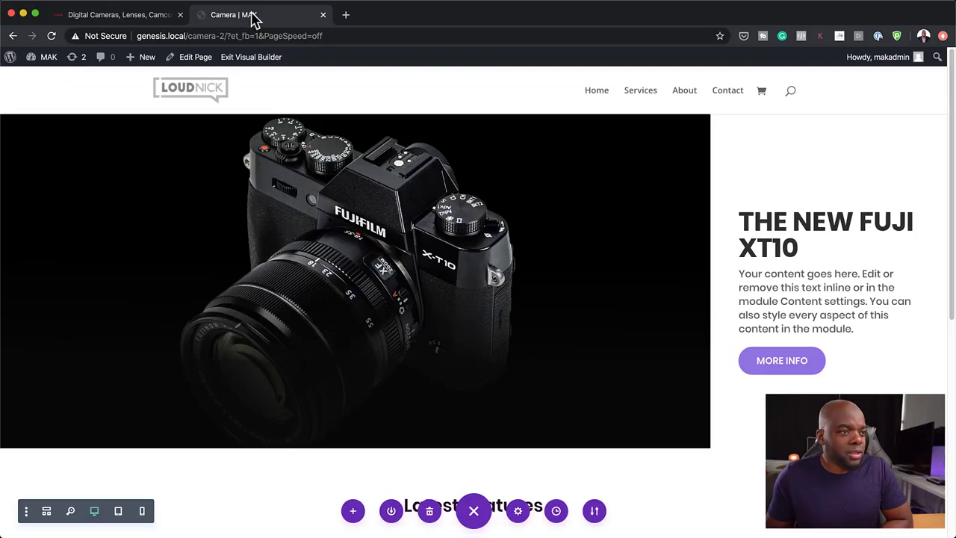
scroll(754, 460, "down", 2)
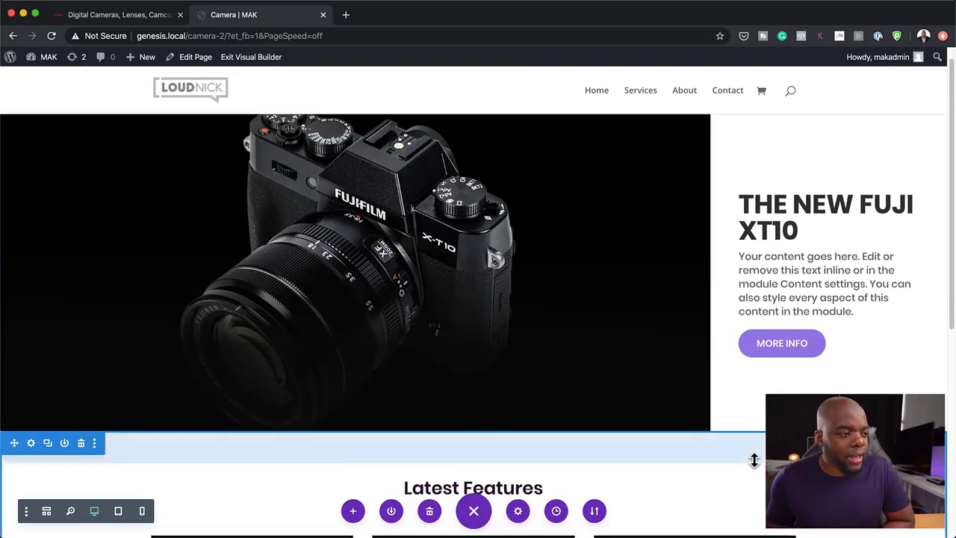
scroll(753, 460, "up", 2)
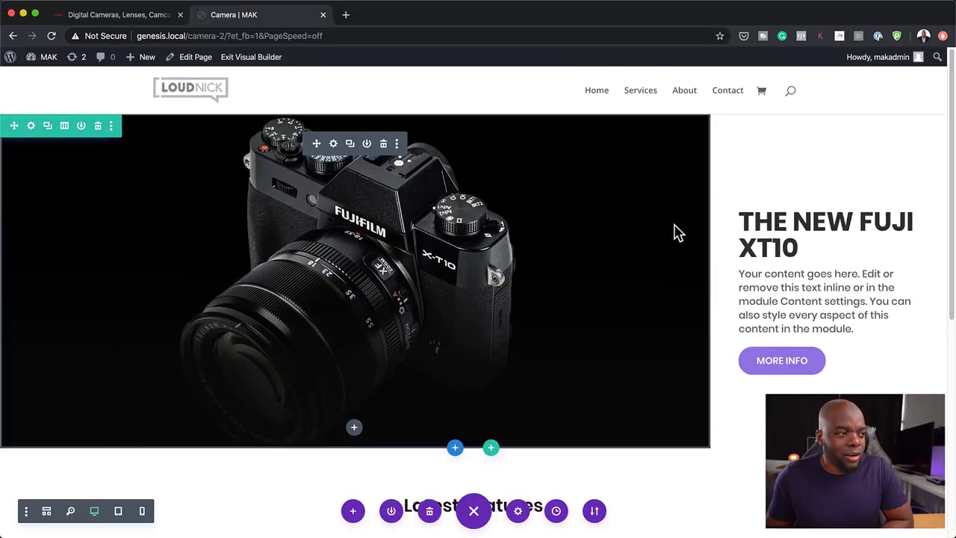
left_click(146, 20)
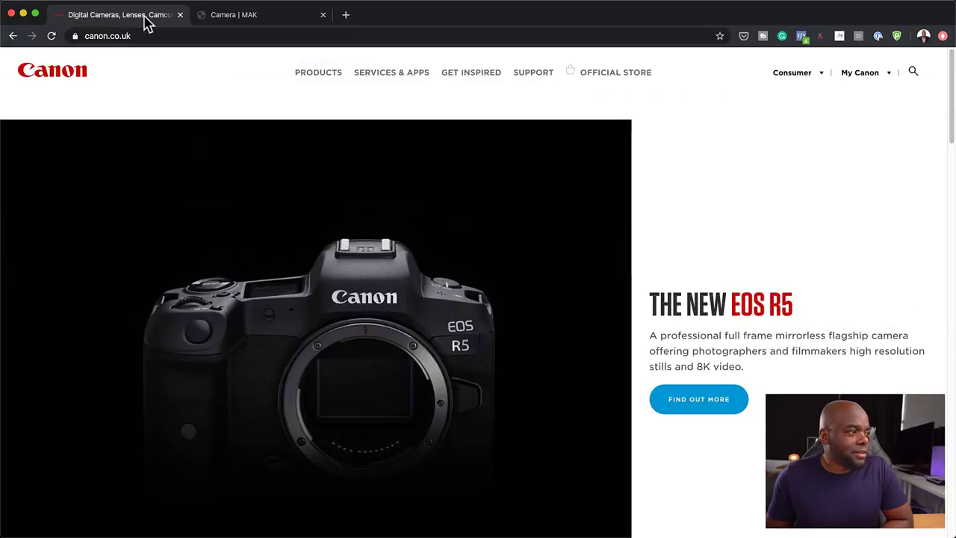
left_click(286, 21)
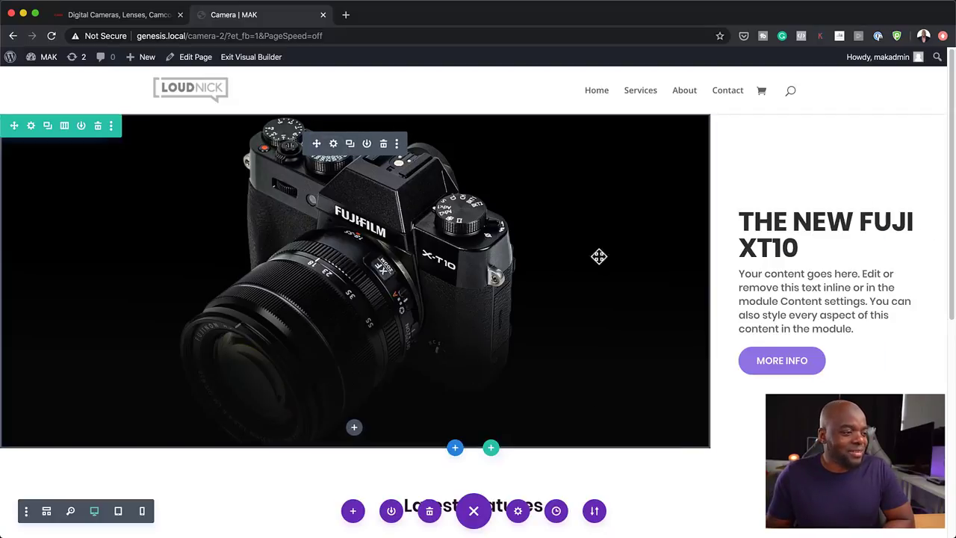
left_click(265, 60)
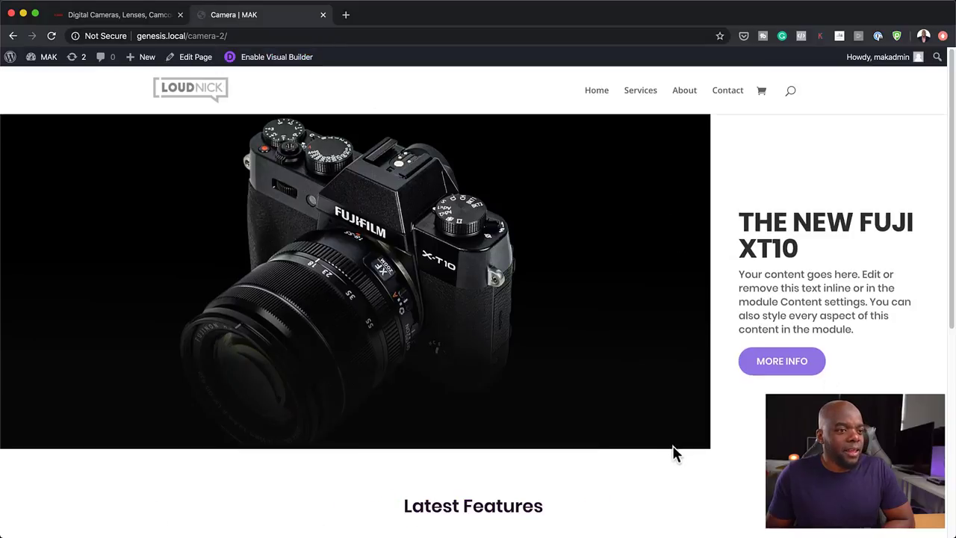